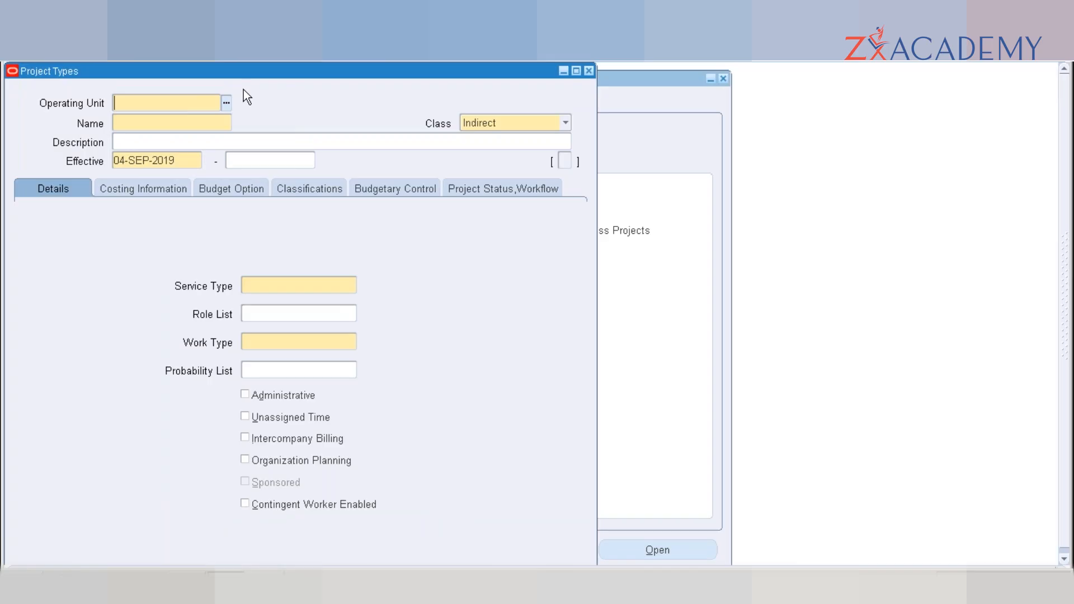
# - Set the new project type's operating unit to Vision Operations and its class to Capital
pyautogui.write('VISIO')
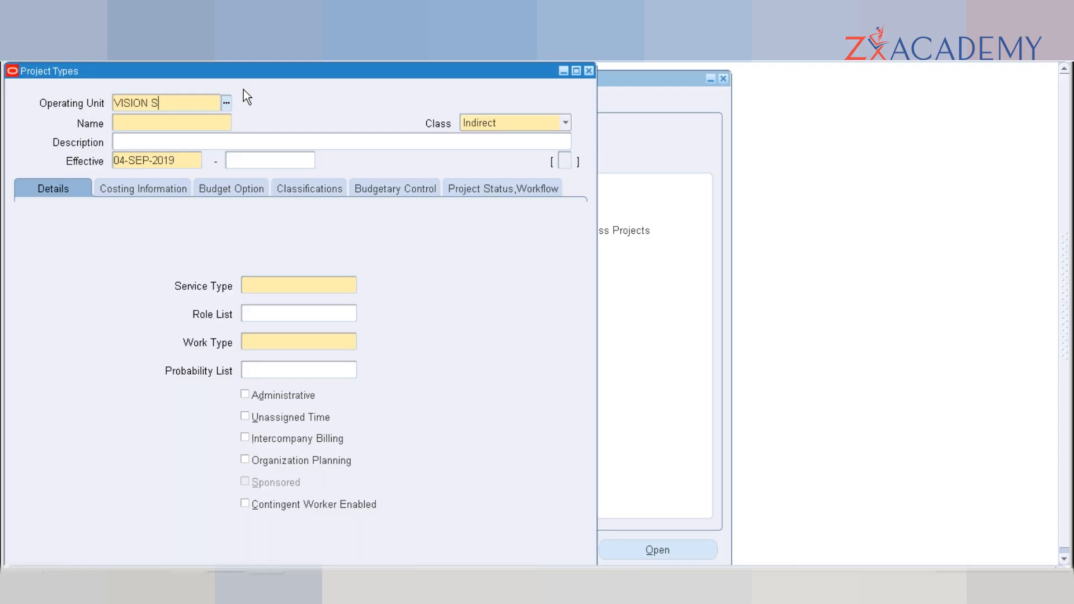
pyautogui.write('OP')
pyautogui.press('Tab')
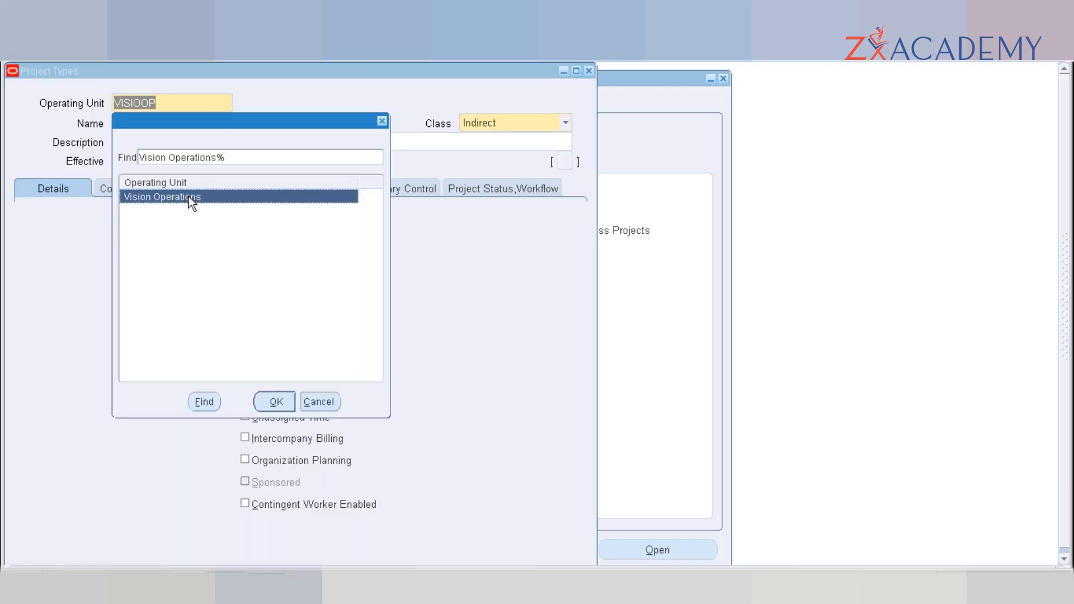
pyautogui.doubleClick(189, 196)
pyautogui.click(479, 122)
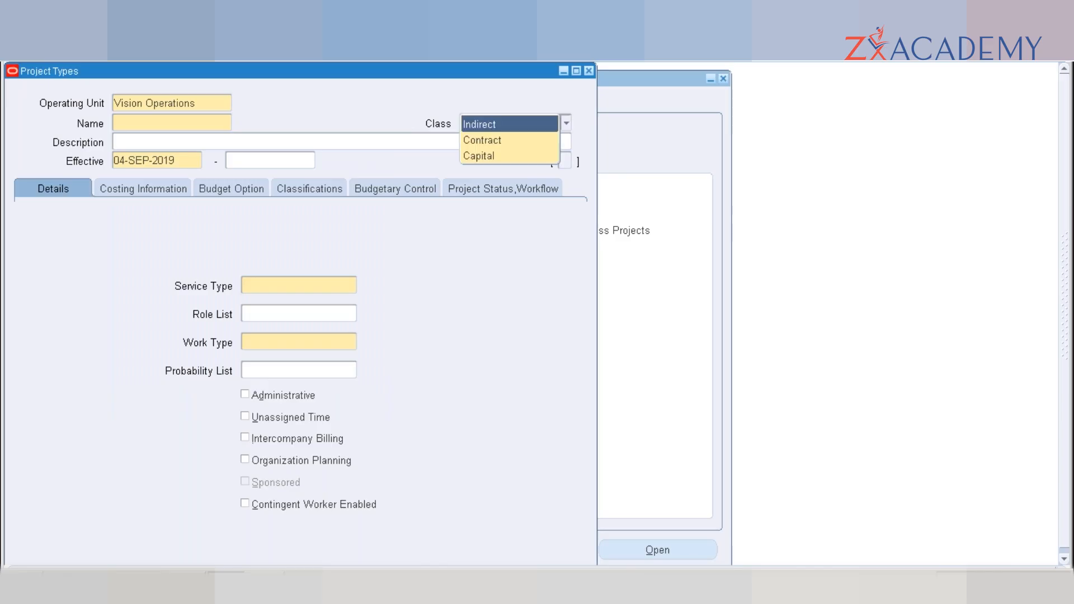
pyautogui.click(480, 156)
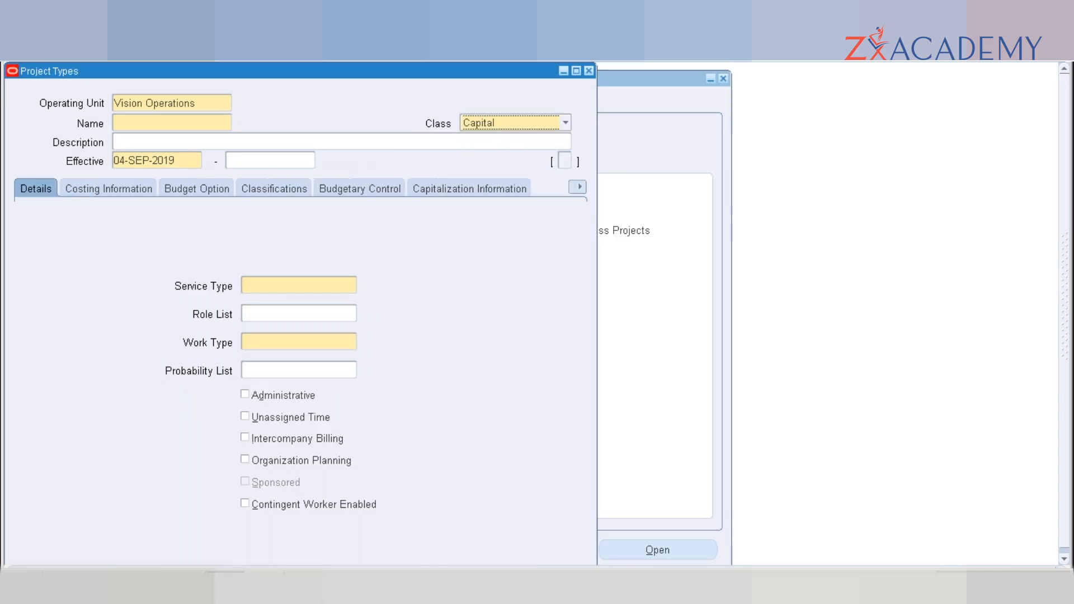
# - Name the project type 04sep
pyautogui.click(148, 118)
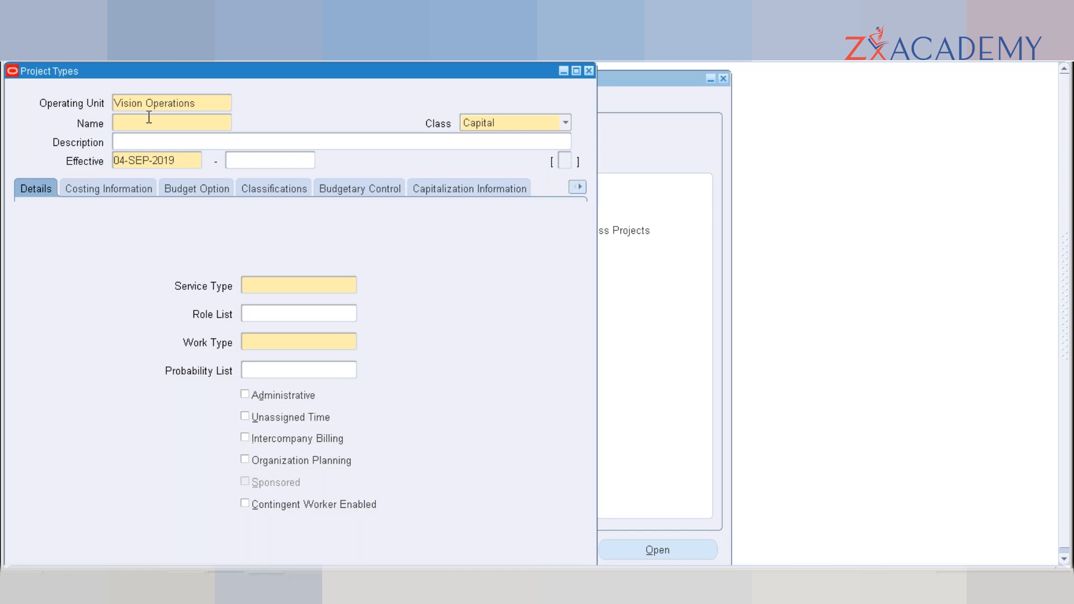
pyautogui.write('03')
pyautogui.press('BackSpace')
pyautogui.press('BackSpace')
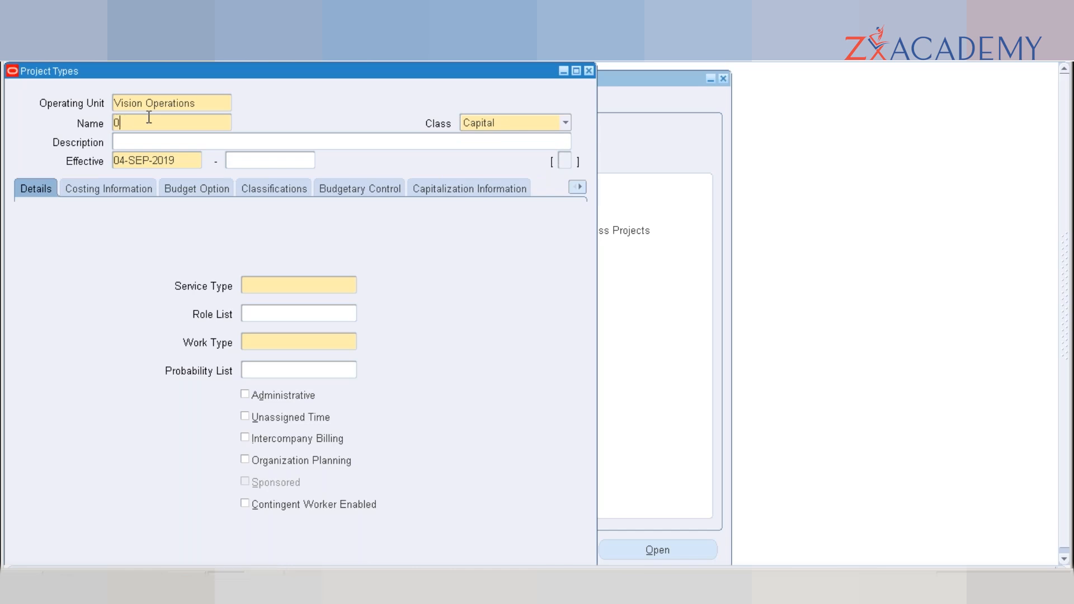
pyautogui.write('04sep')
pyautogui.press('Tab')
# - Enter the description CONS CAPITAL PROJECT TYOE and set the effective start date to 01-JAN-2019
pyautogui.click(129, 143)
pyautogui.write('CONST C')
pyautogui.press('BackSpace')
pyautogui.press('BackSpace')
pyautogui.press('BackSpace')
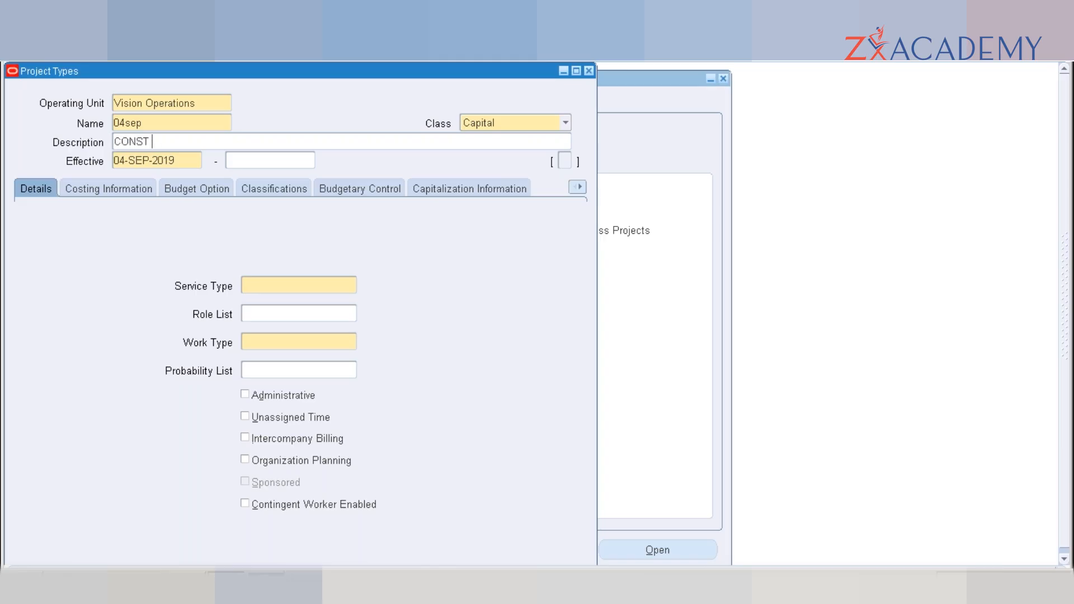
pyautogui.write('CAPITAL PROJECT TYOE')
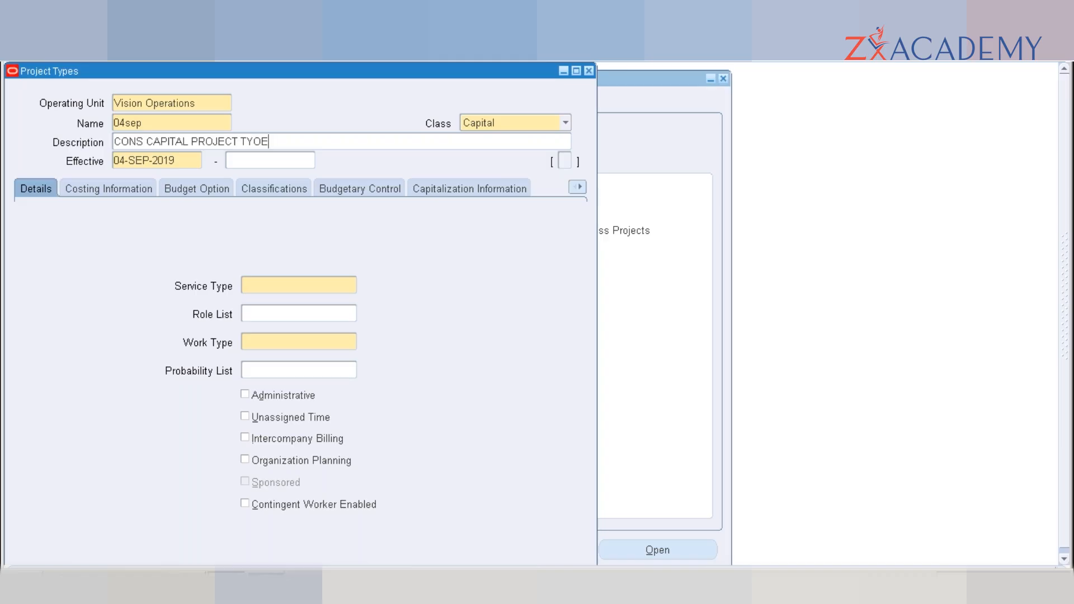
pyautogui.press('Tab')
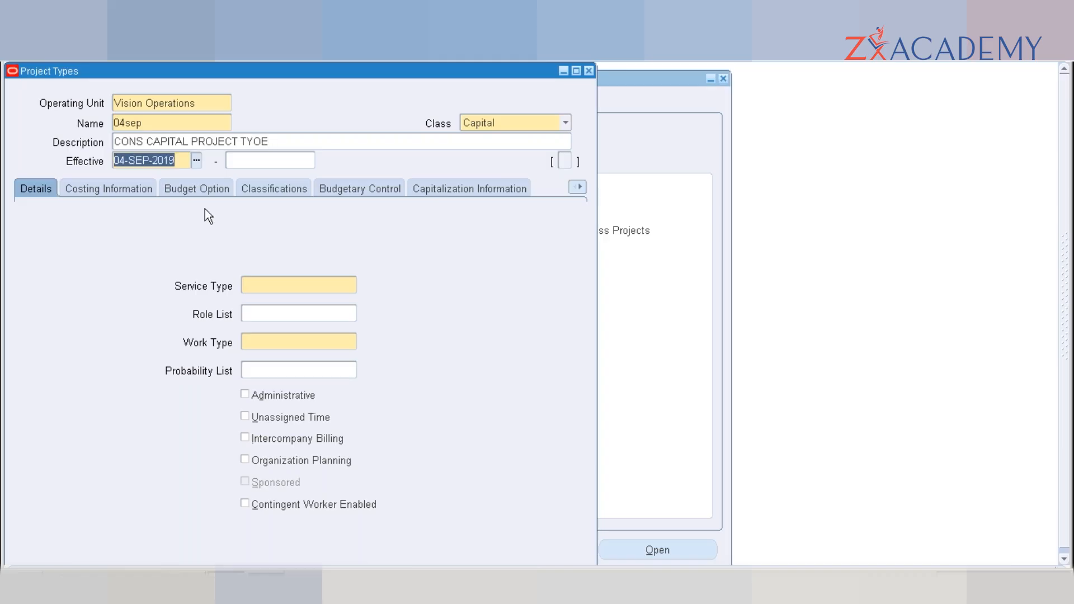
pyautogui.write('1-JAN1')
pyautogui.press('Tab')
pyautogui.press('Tab')
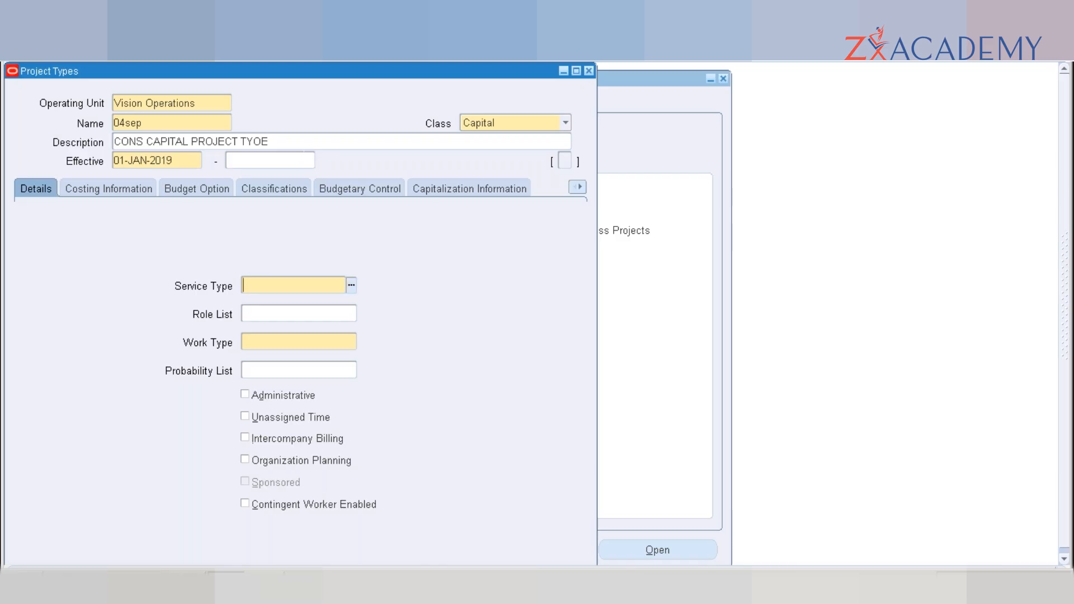
# - Set the service type to Internal Project Work and the work type to Internal - capital in the project type details
pyautogui.write('IN')
pyautogui.press('Tab')
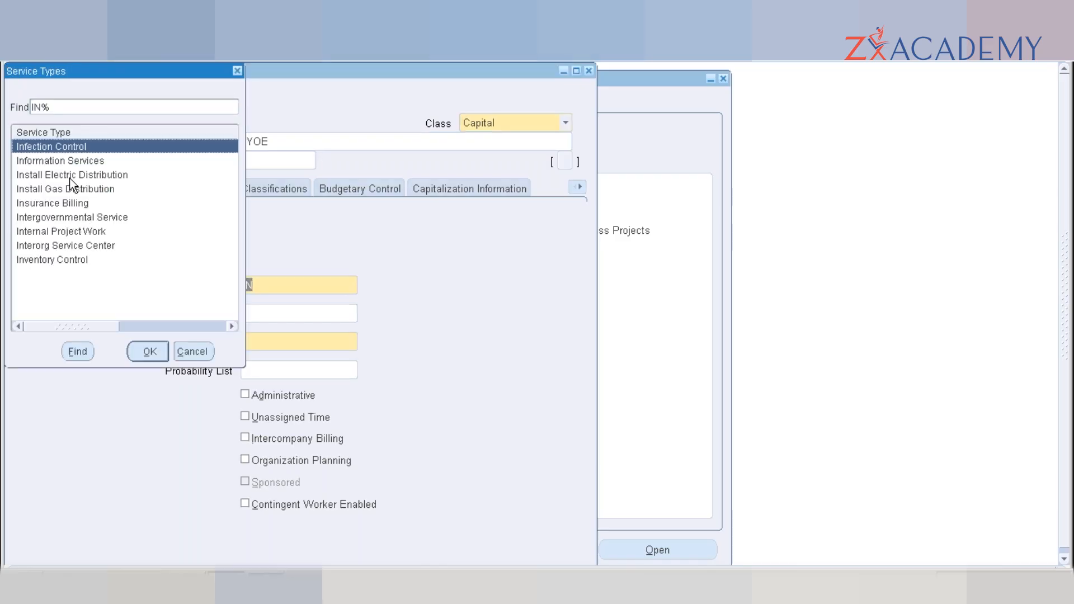
pyautogui.click(62, 233)
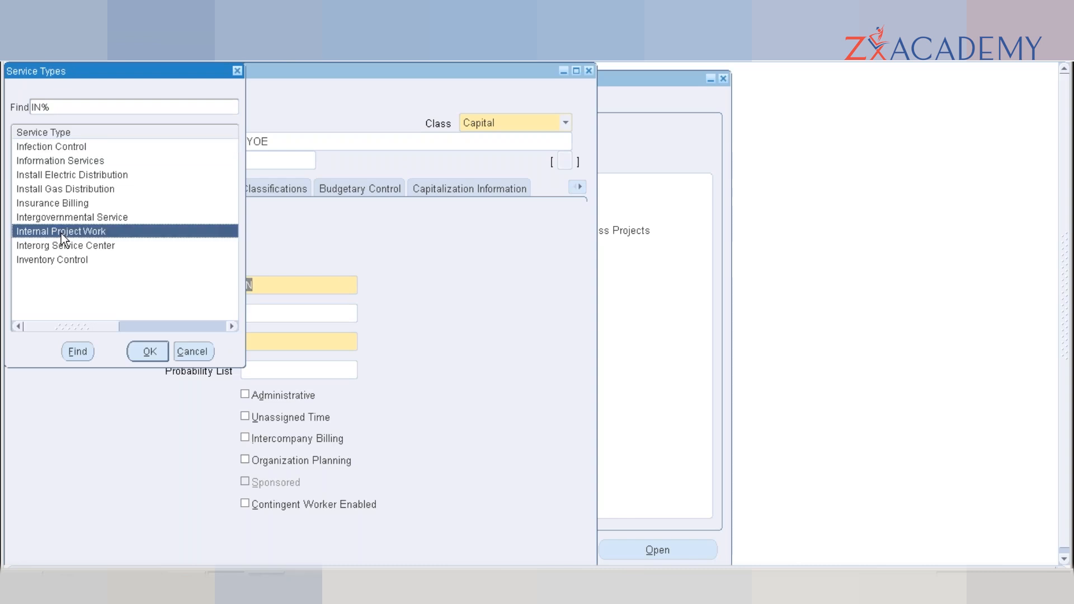
pyautogui.press('Return')
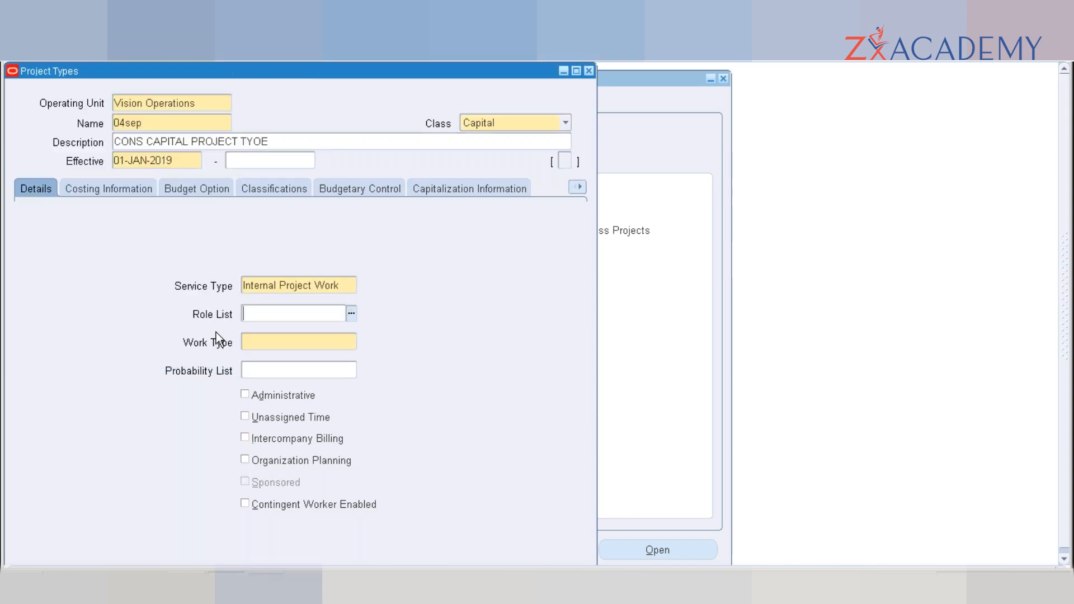
pyautogui.press('Tab')
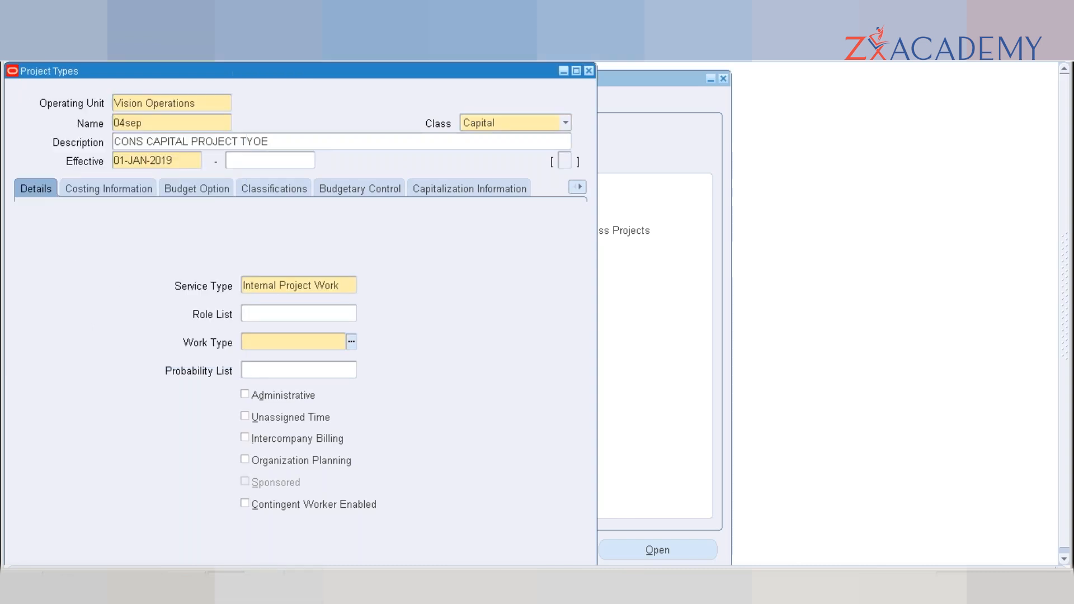
pyautogui.write('IN')
pyautogui.press('Tab')
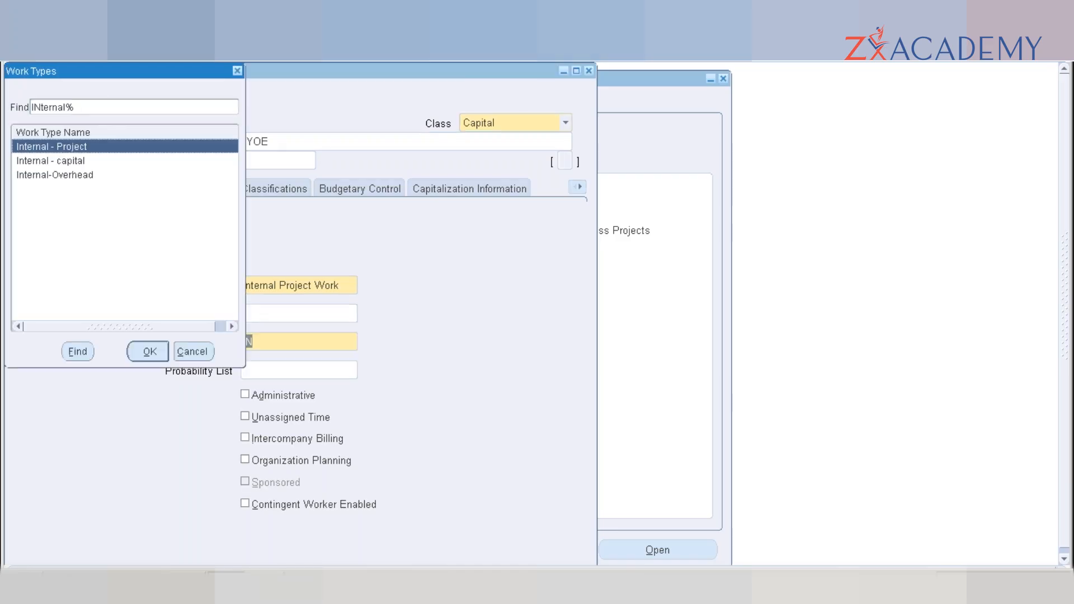
pyautogui.doubleClick(58, 162)
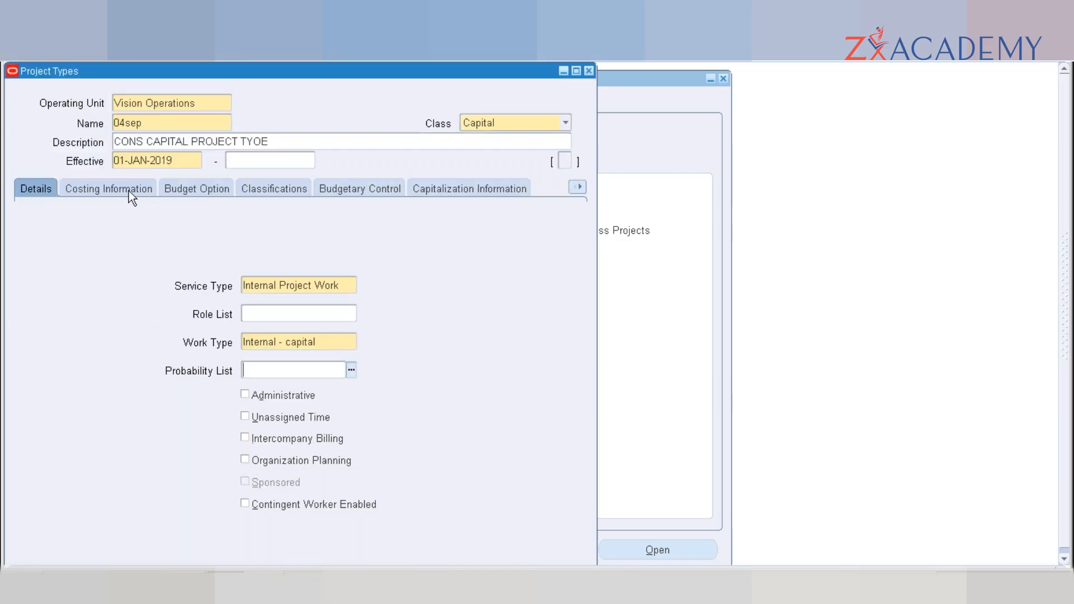
# - Set the status reporting resource list in the budget options to Expenditure Category
pyautogui.click(129, 191)
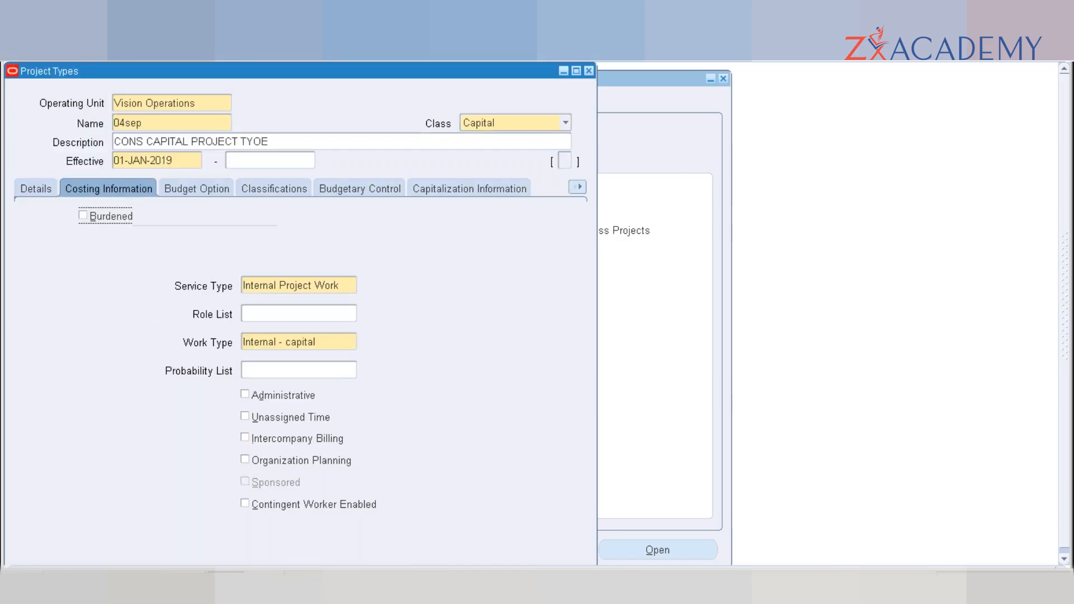
pyautogui.click(191, 188)
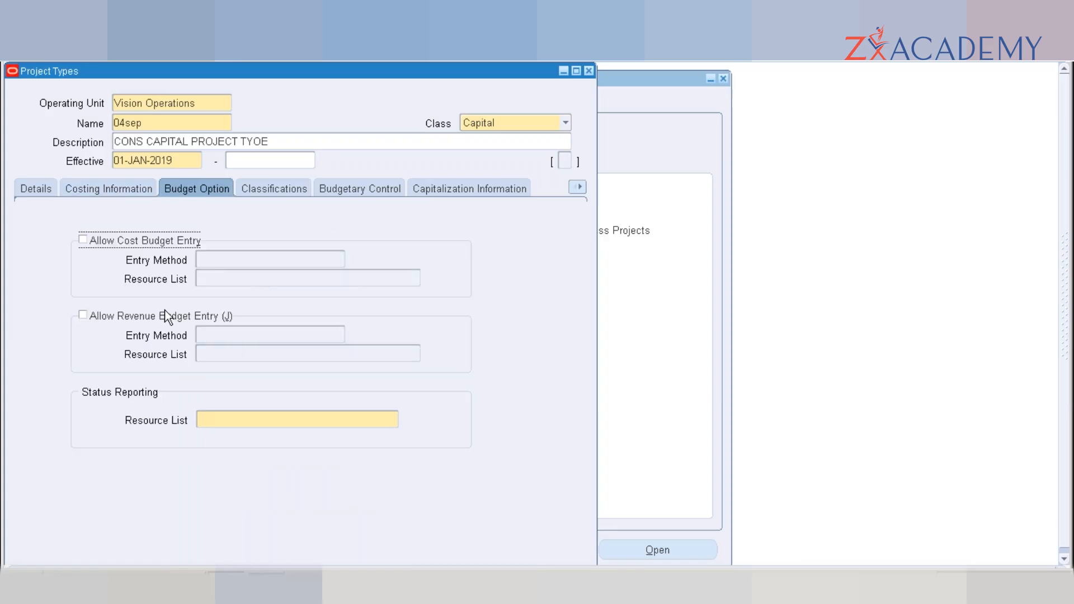
pyautogui.click(210, 421)
pyautogui.write('EX')
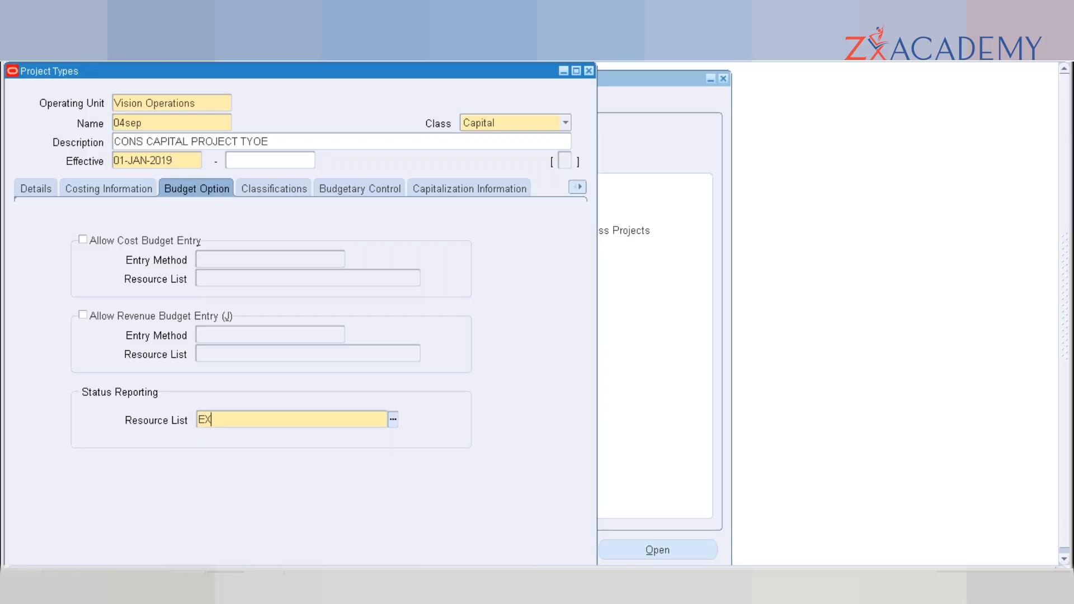
pyautogui.press('Tab')
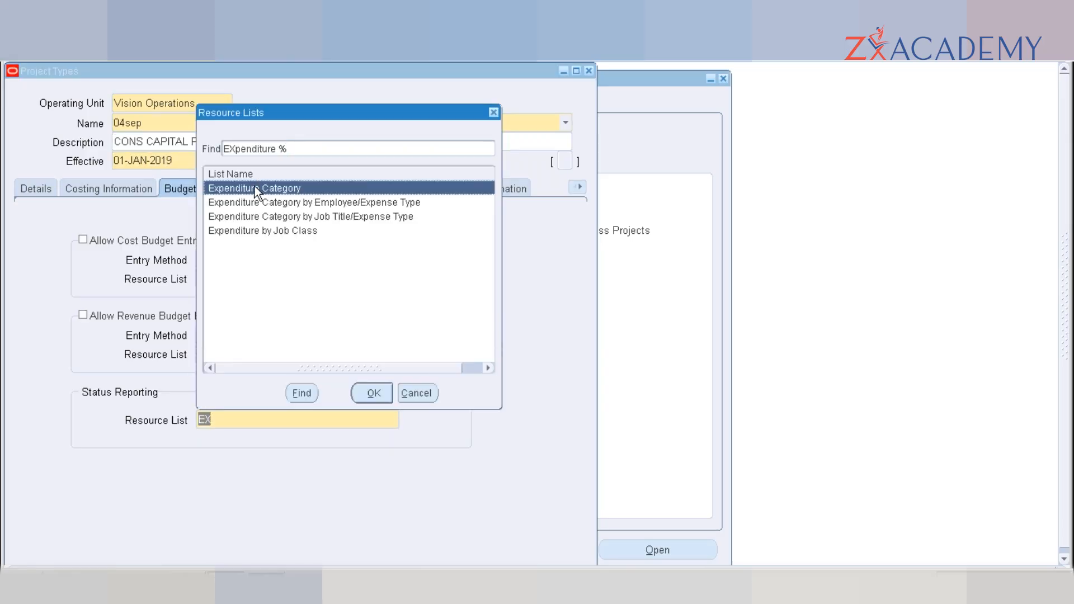
pyautogui.press('Escape')
# - Set the CIP cost type to Raw and the asset cost allocation method to Spread Evenly, and try to save the project type
pyautogui.click(469, 189)
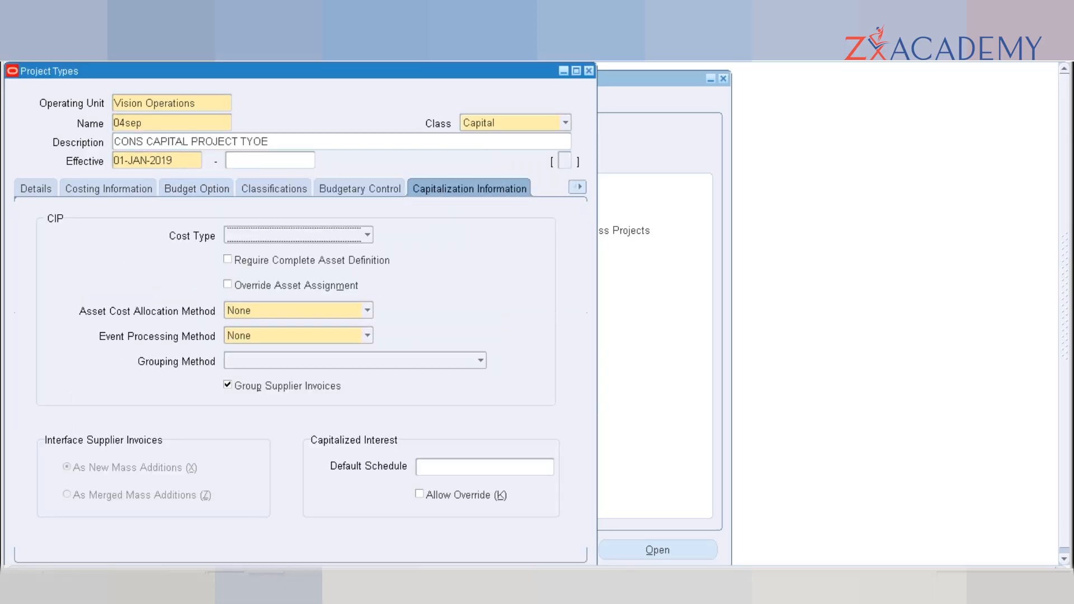
pyautogui.click(283, 236)
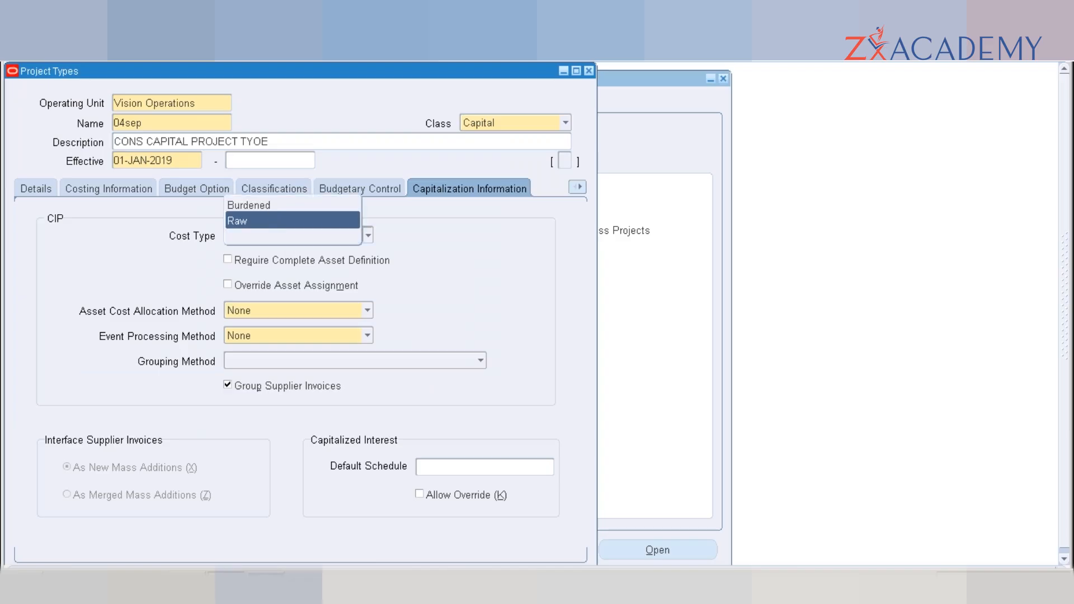
pyautogui.click(270, 221)
pyautogui.click(270, 310)
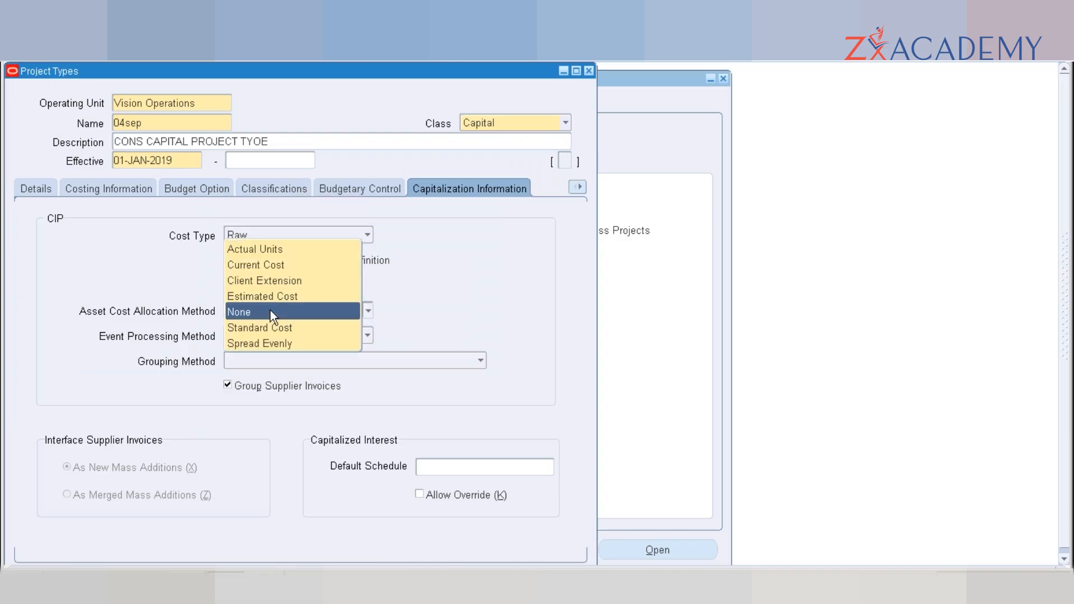
pyautogui.click(270, 342)
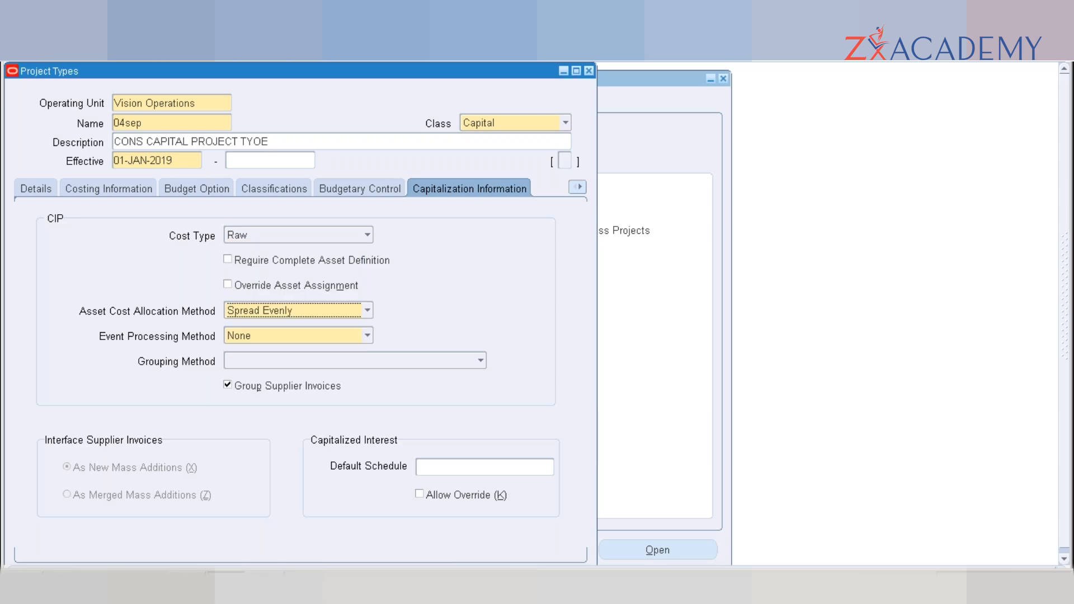
pyautogui.click(284, 336)
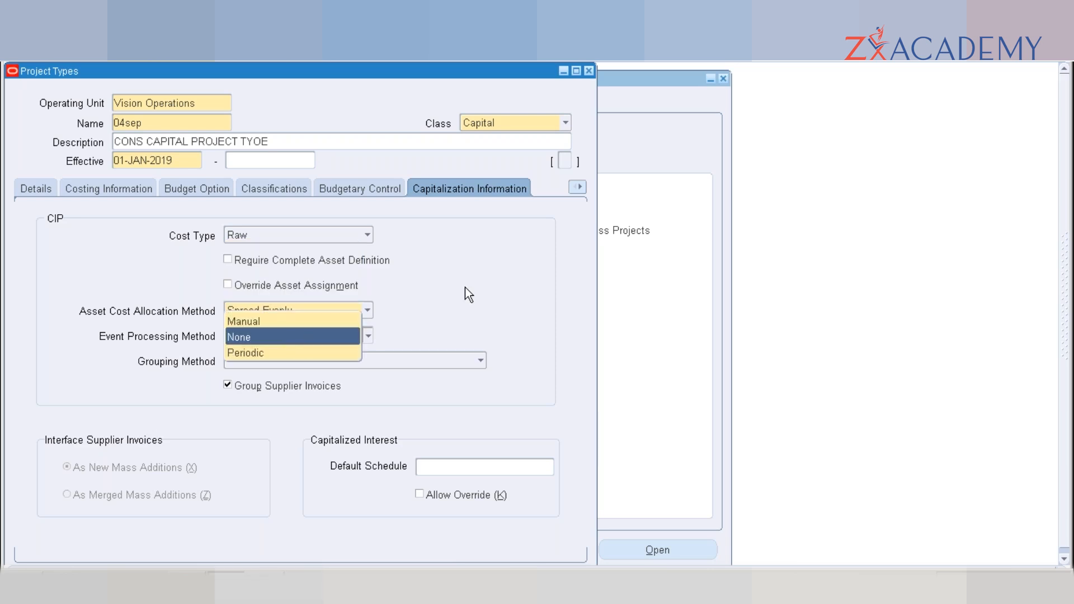
pyautogui.click(477, 281)
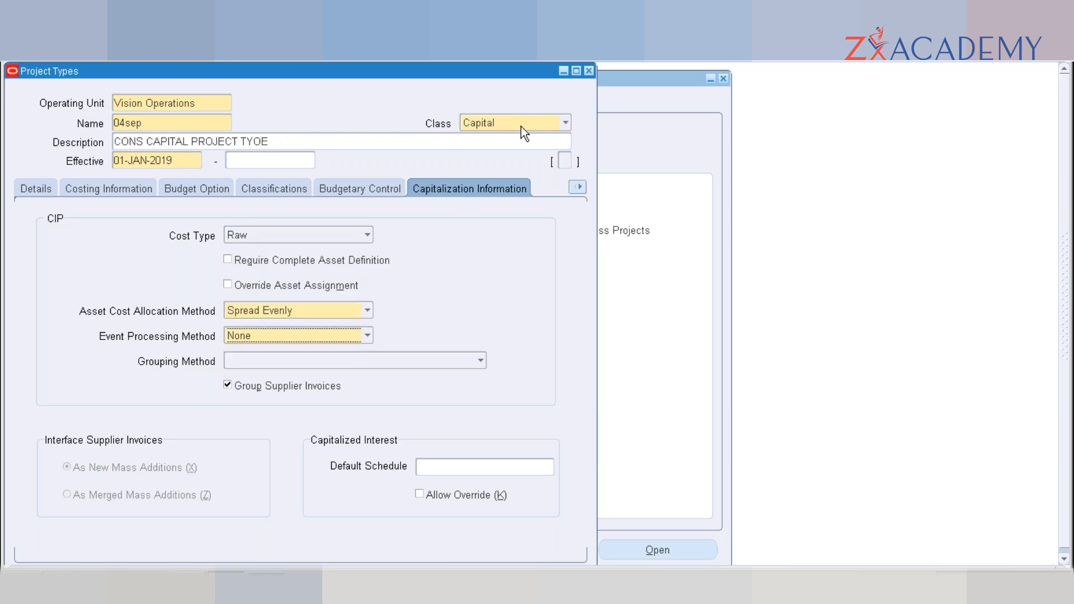
pyautogui.hotkey('ctrl', 's')
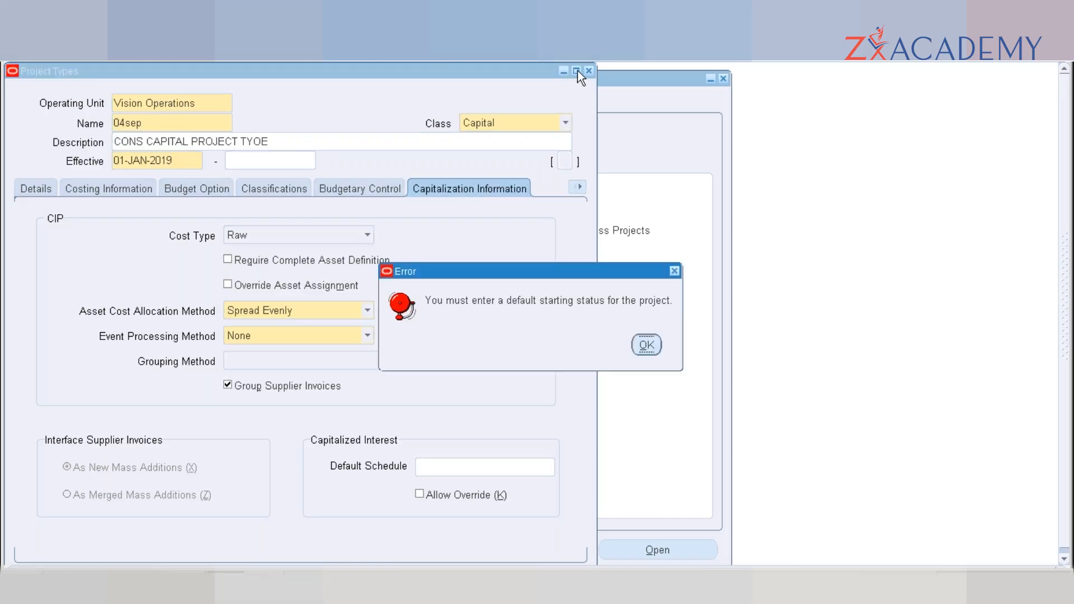
pyautogui.click(647, 345)
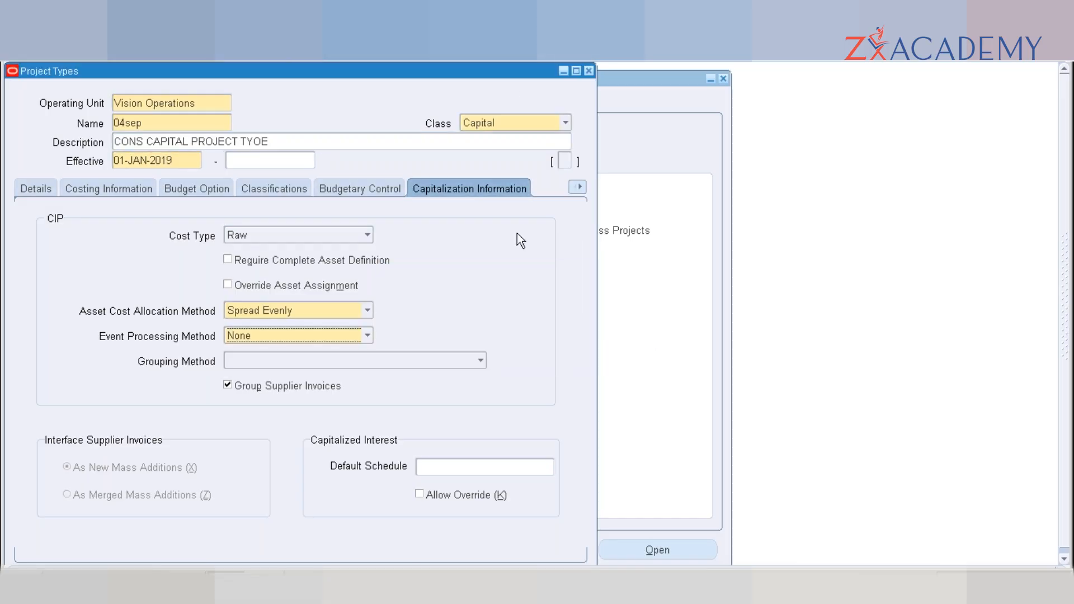
# - Set the starting project status to Unapproved and try to save the project type
pyautogui.click(573, 186)
pyautogui.click(538, 302)
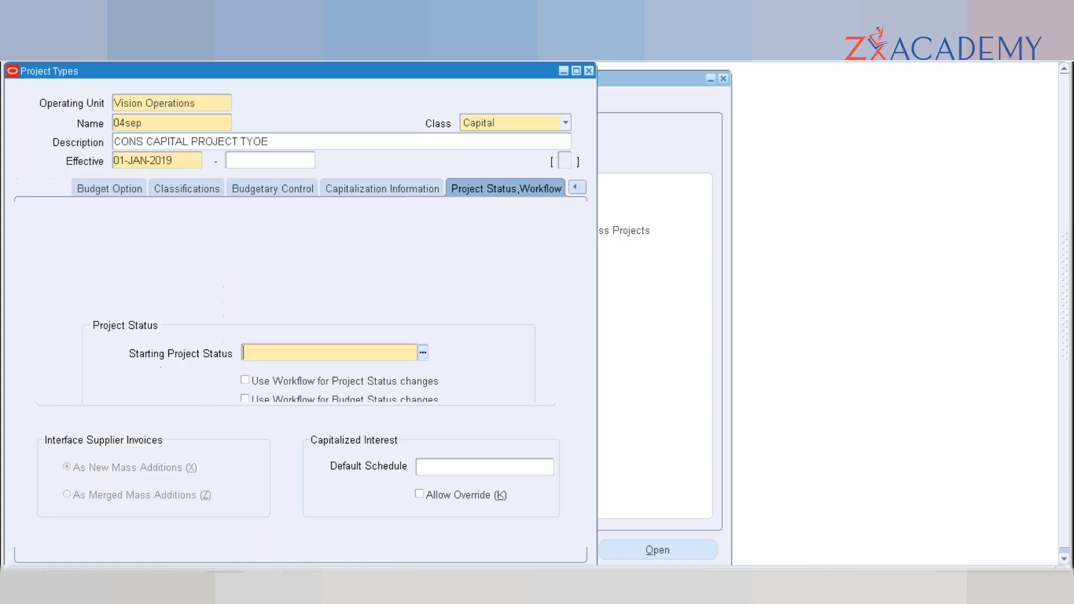
pyautogui.write('Una')
pyautogui.press('Tab')
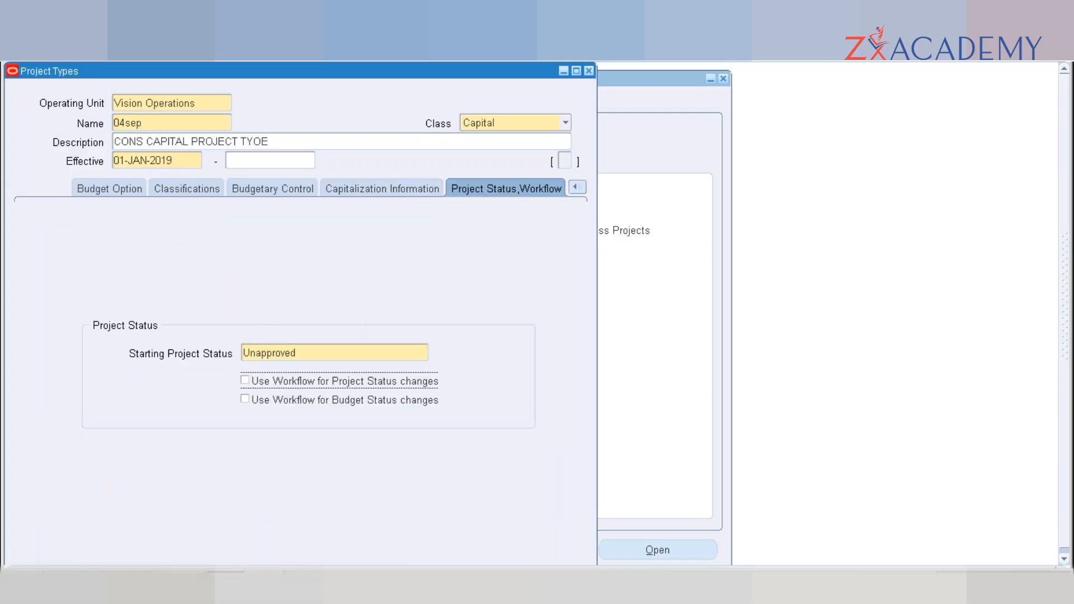
pyautogui.hotkey('ctrl', 's')
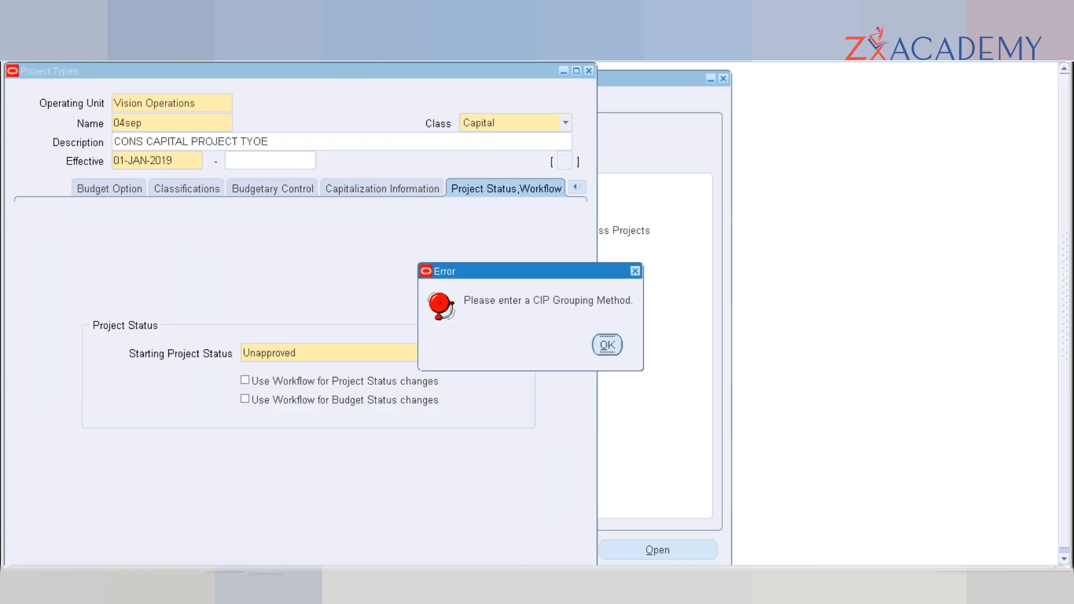
pyautogui.click(610, 343)
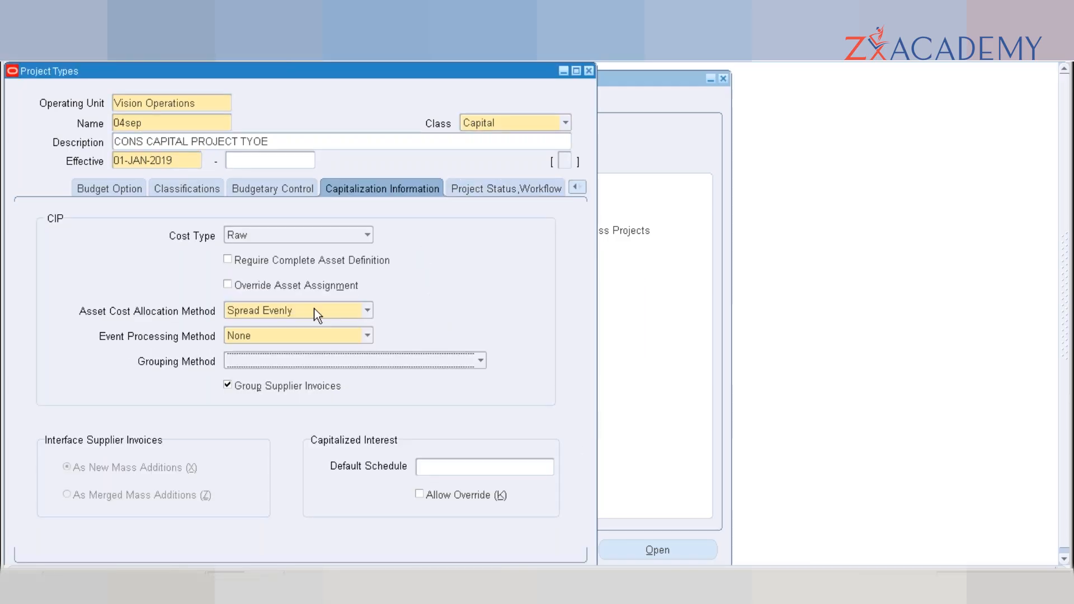
# - Choose a CIP grouping method, save the project type and close its form
pyautogui.press('Down')
pyautogui.hotkey('ctrl', 's')
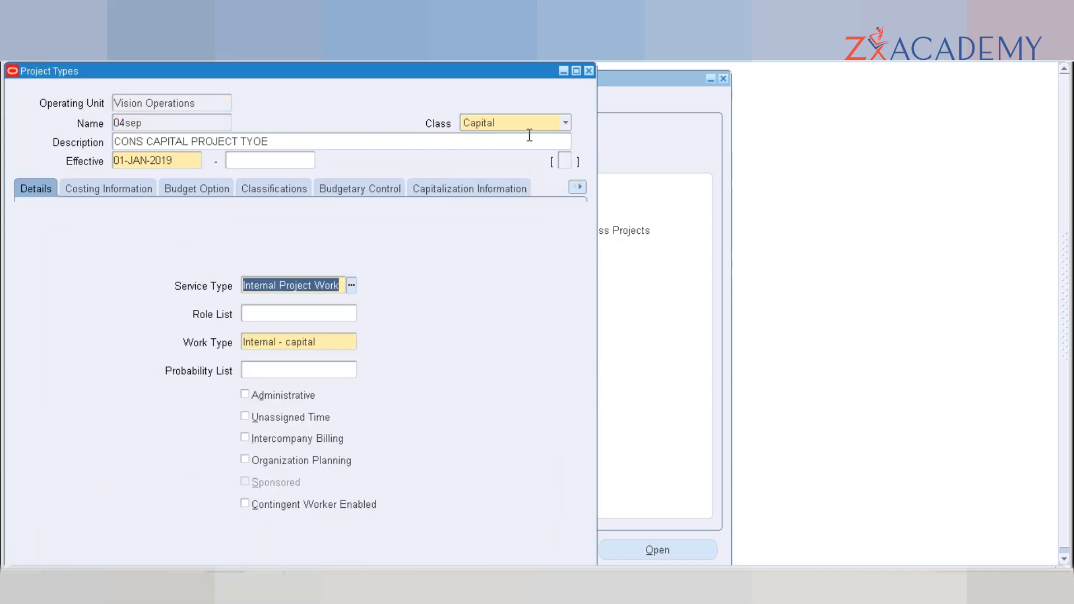
pyautogui.click(588, 70)
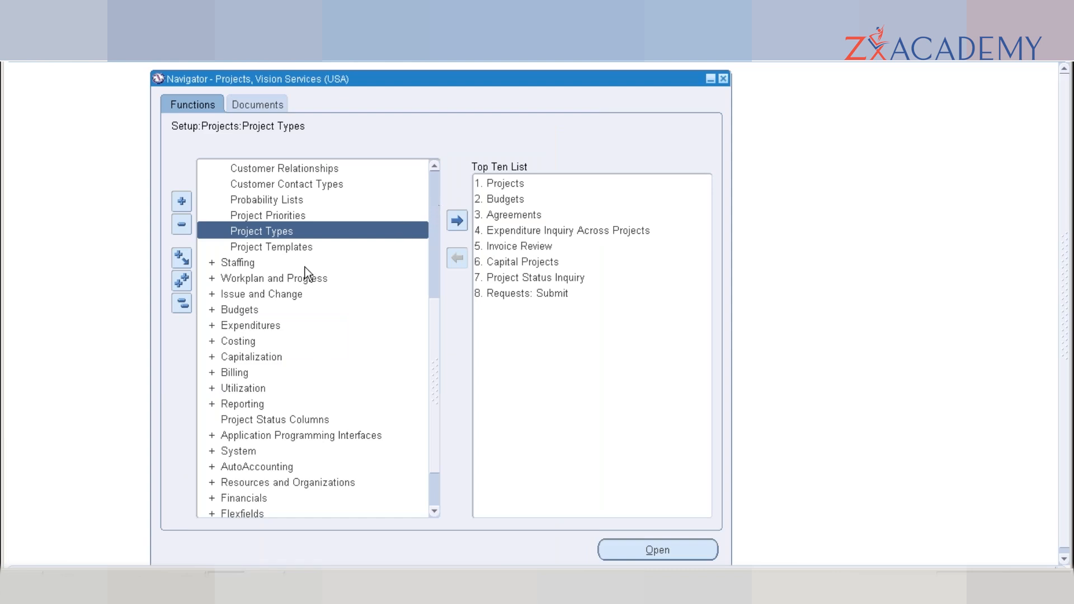
# - Open the project templates setup and start a new template record
pyautogui.click(291, 250)
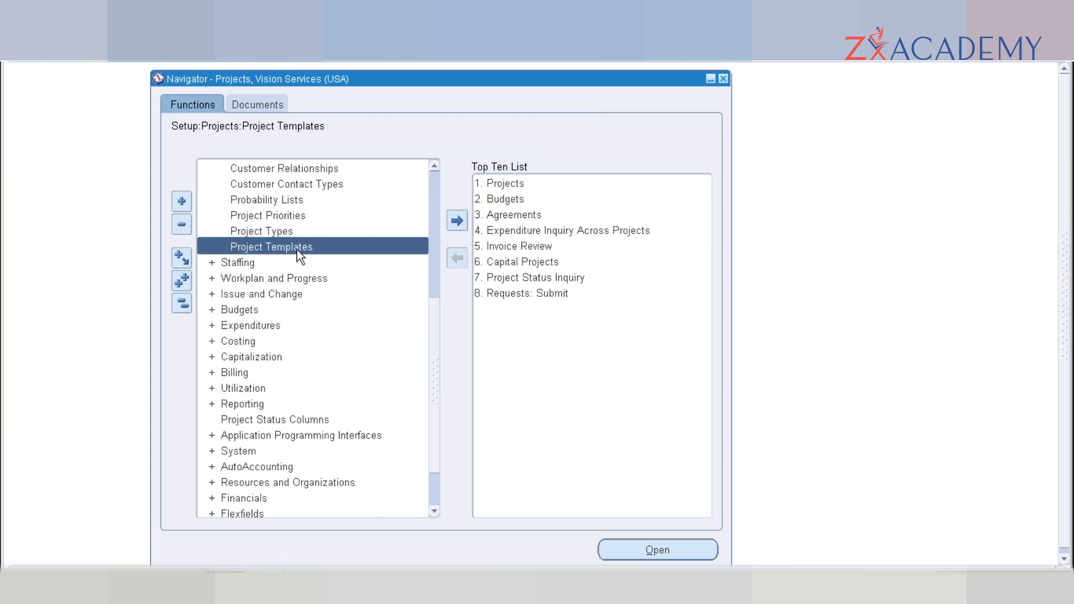
pyautogui.doubleClick(297, 250)
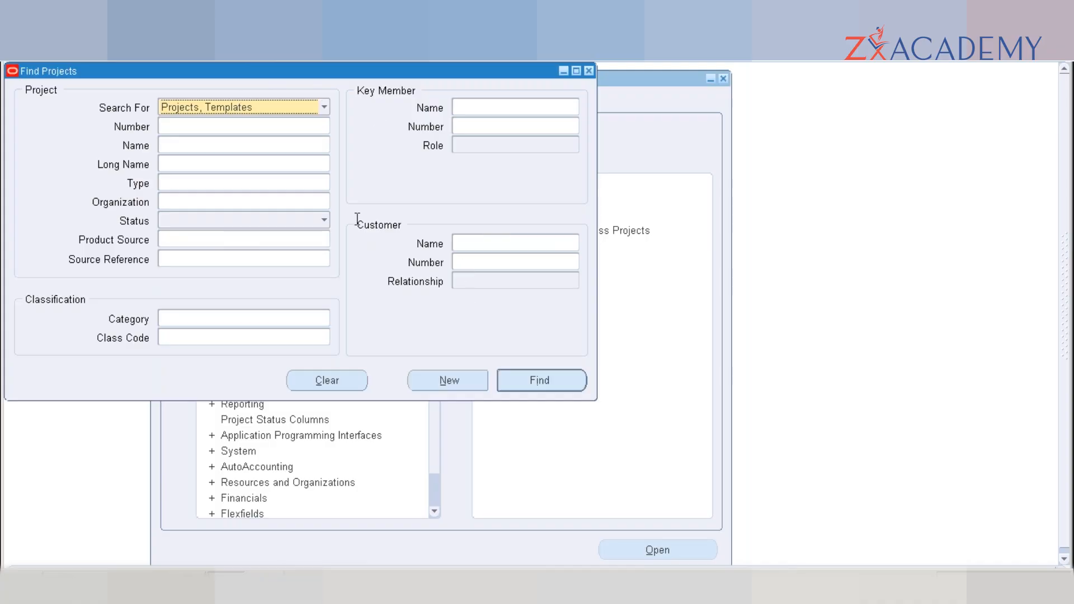
pyautogui.click(211, 124)
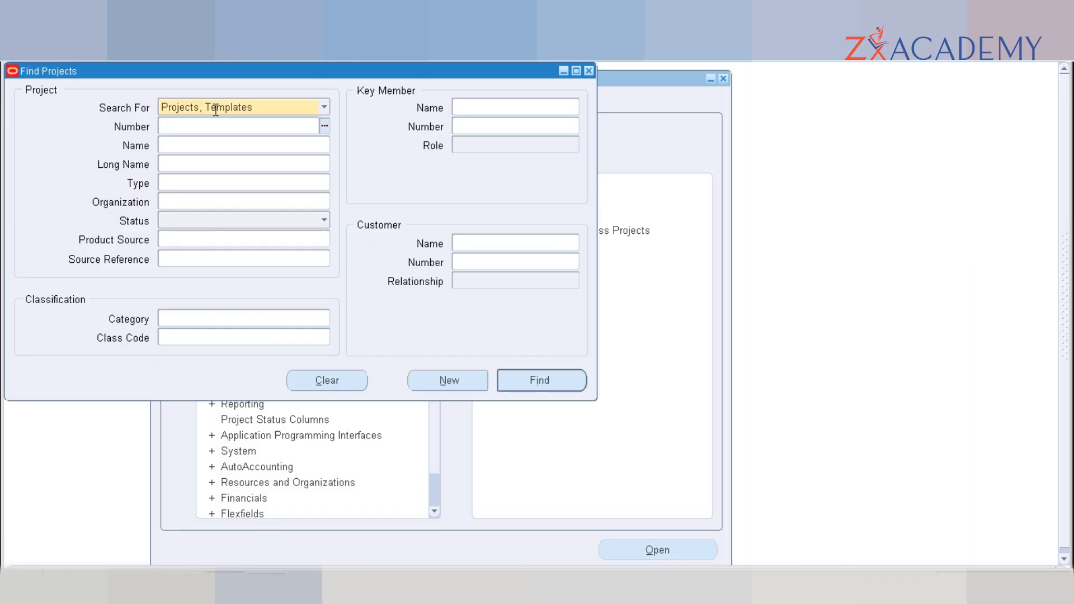
pyautogui.click(213, 107)
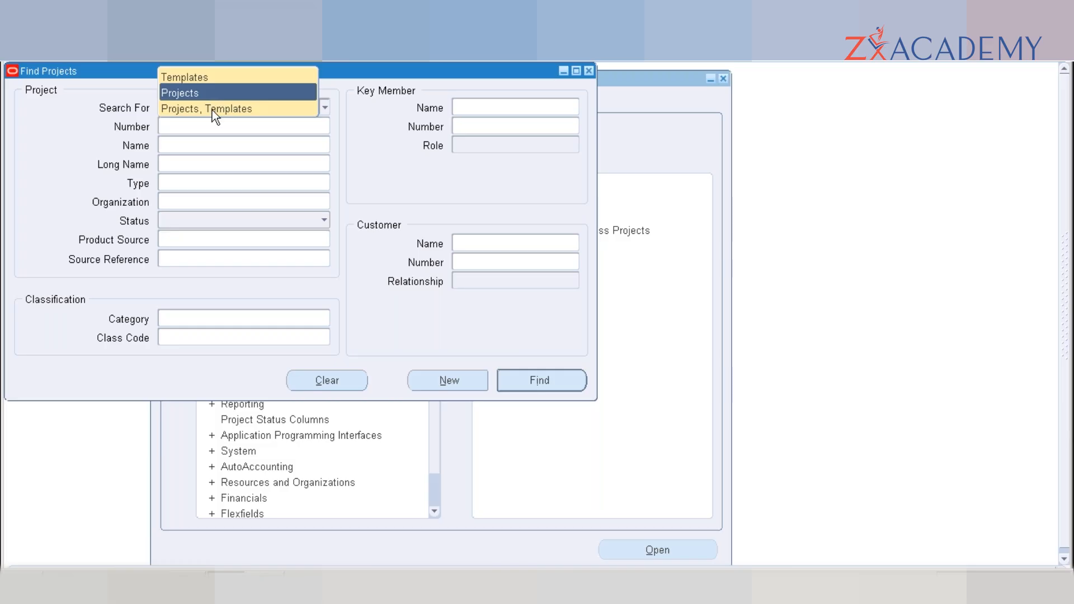
pyautogui.click(430, 124)
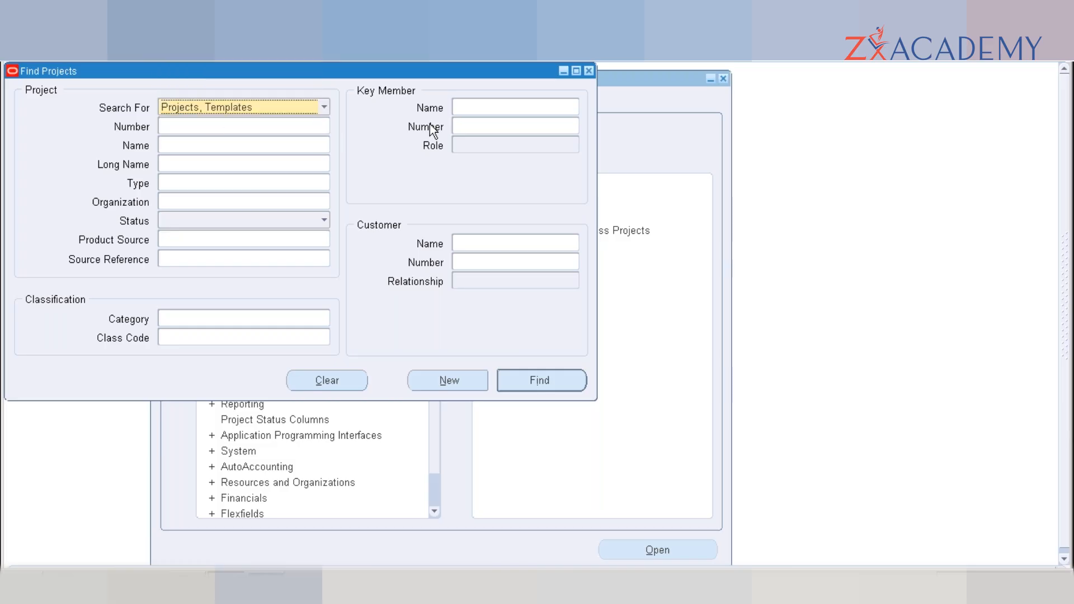
pyautogui.click(480, 104)
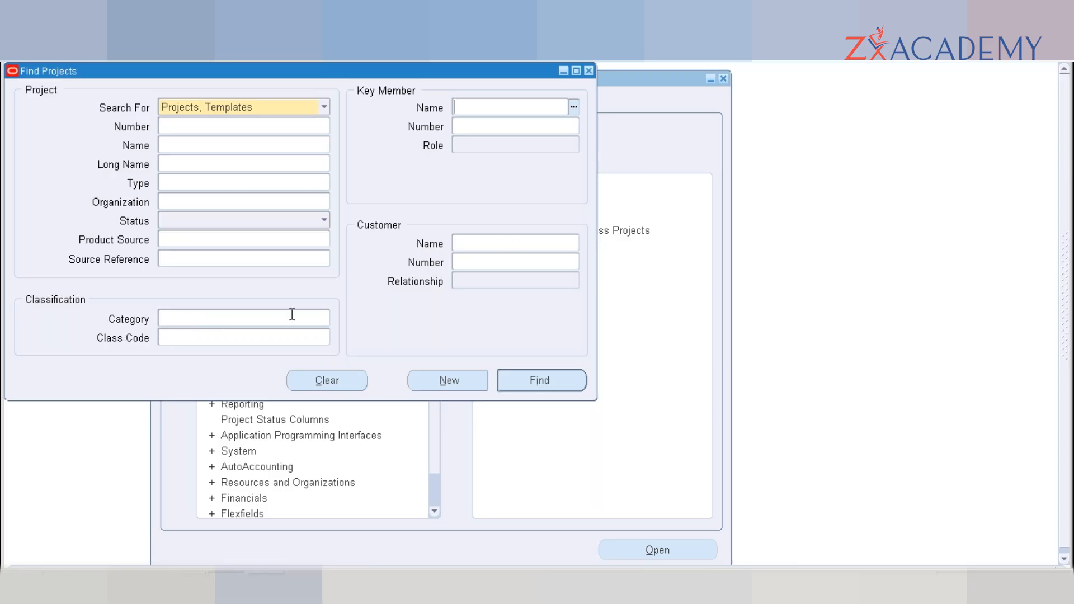
pyautogui.click(469, 380)
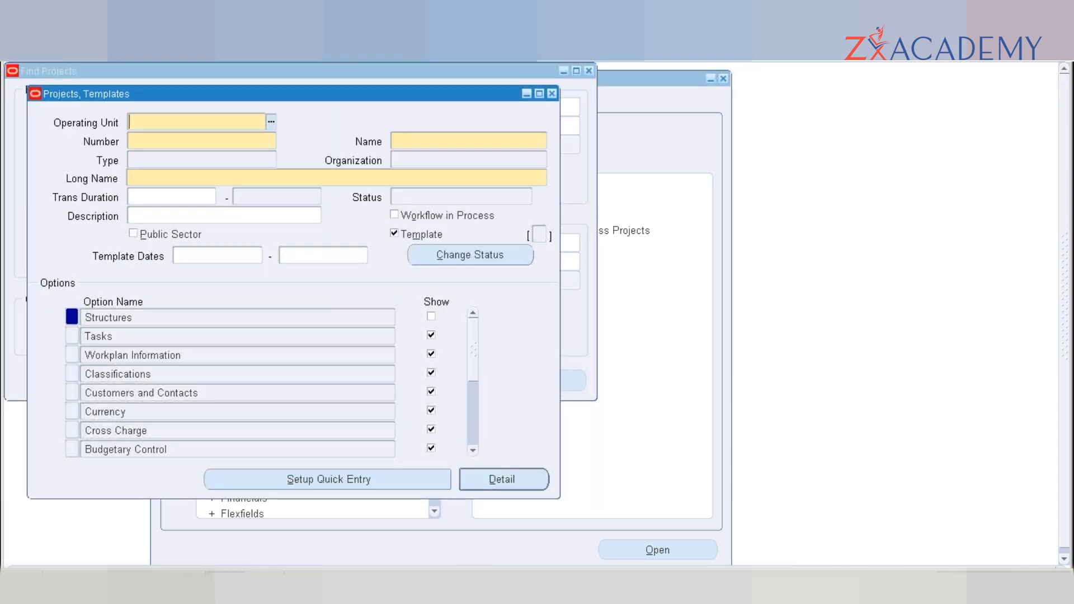
# - Set the template's operating unit to Vision Operations and decline the Java Auto Updater permission request
pyautogui.click(404, 234)
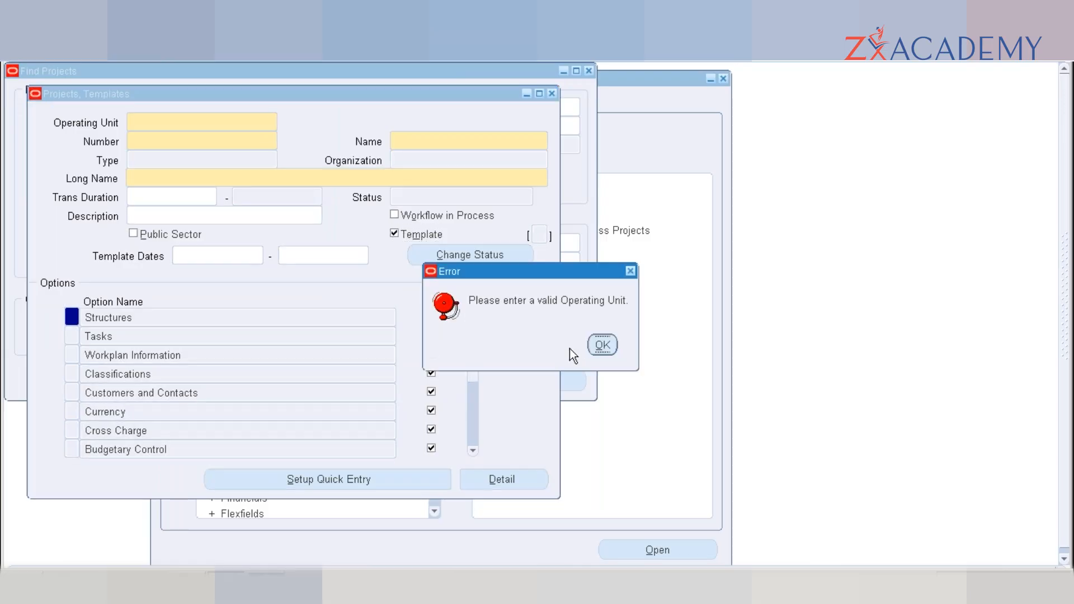
pyautogui.click(603, 345)
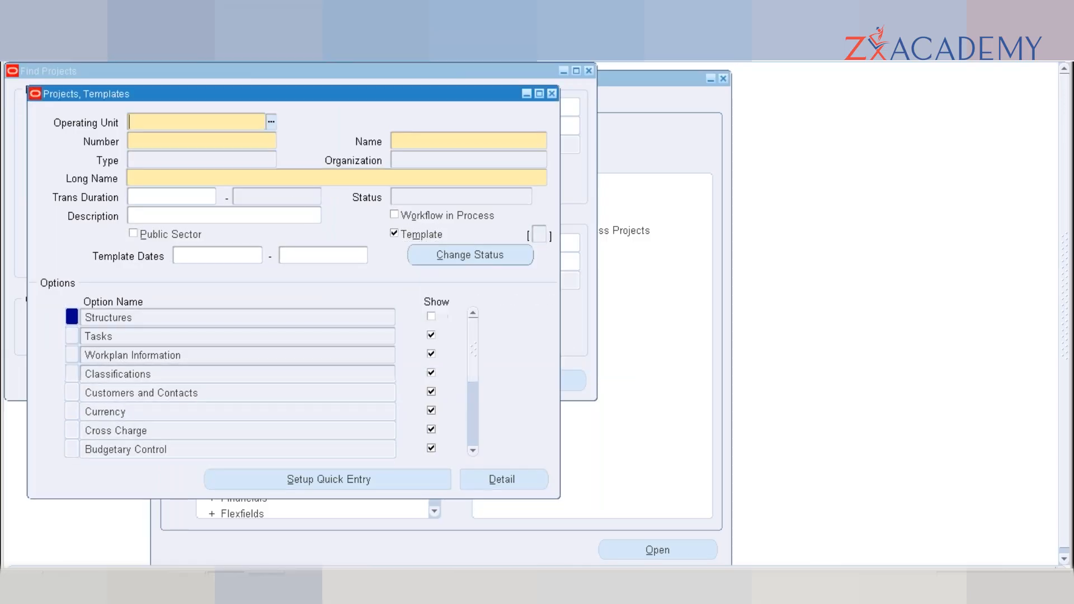
pyautogui.write('VISION SE')
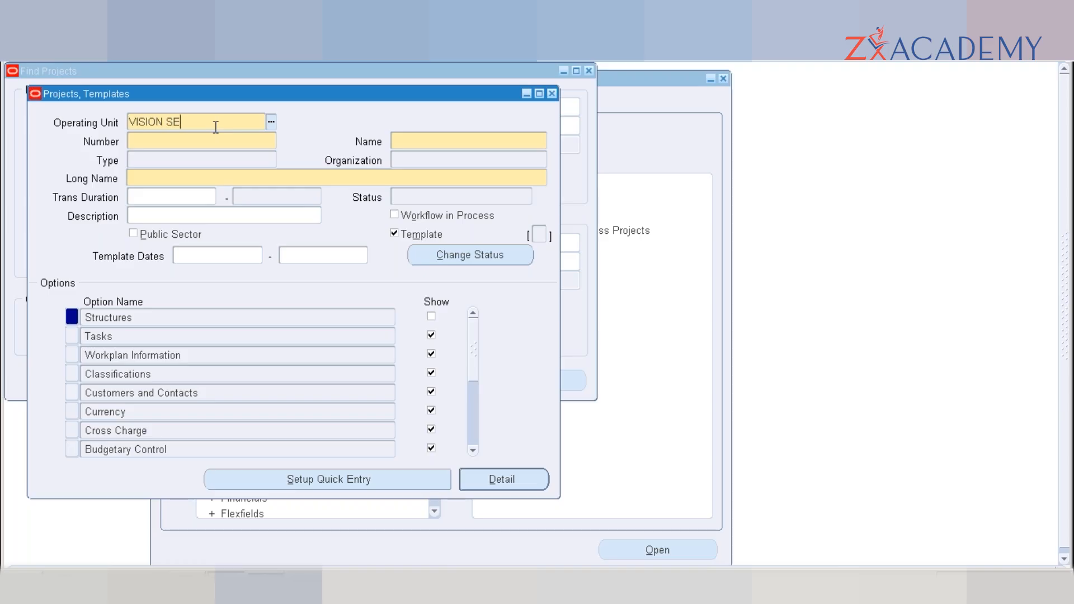
pyautogui.press('BackSpace')
pyautogui.write('OP')
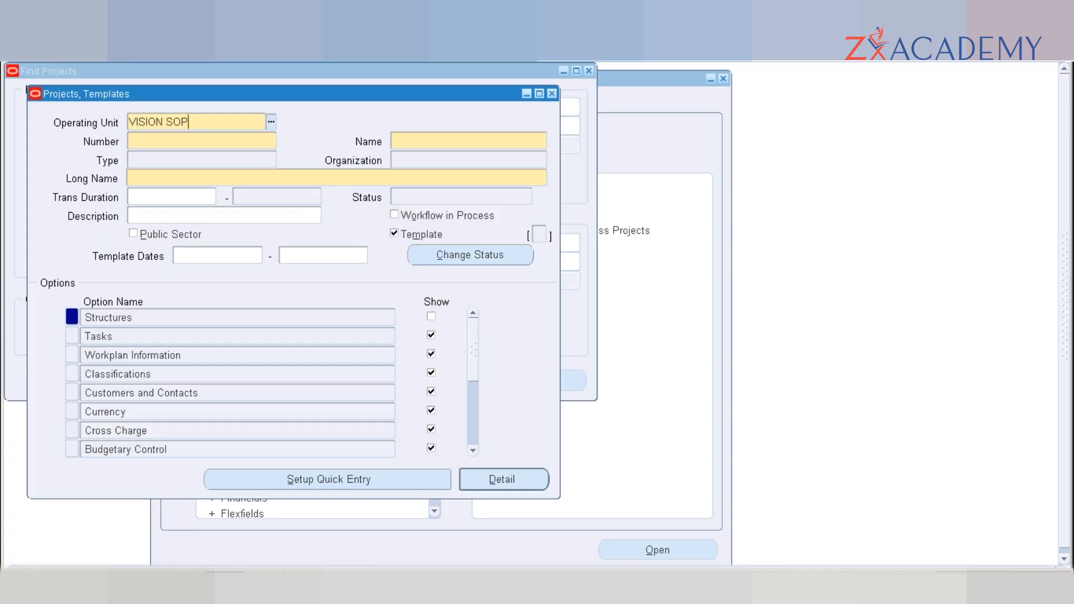
pyautogui.press('BackSpace')
pyautogui.press('BackSpace')
pyautogui.press('BackSpace')
pyautogui.press('BackSpace')
pyautogui.write('OP')
pyautogui.press('BackSpace')
pyautogui.press('BackSpace')
pyautogui.press('BackSpace')
pyautogui.press('BackSpace')
pyautogui.press('BackSpace')
pyautogui.press('BackSpace')
pyautogui.press('BackSpace')
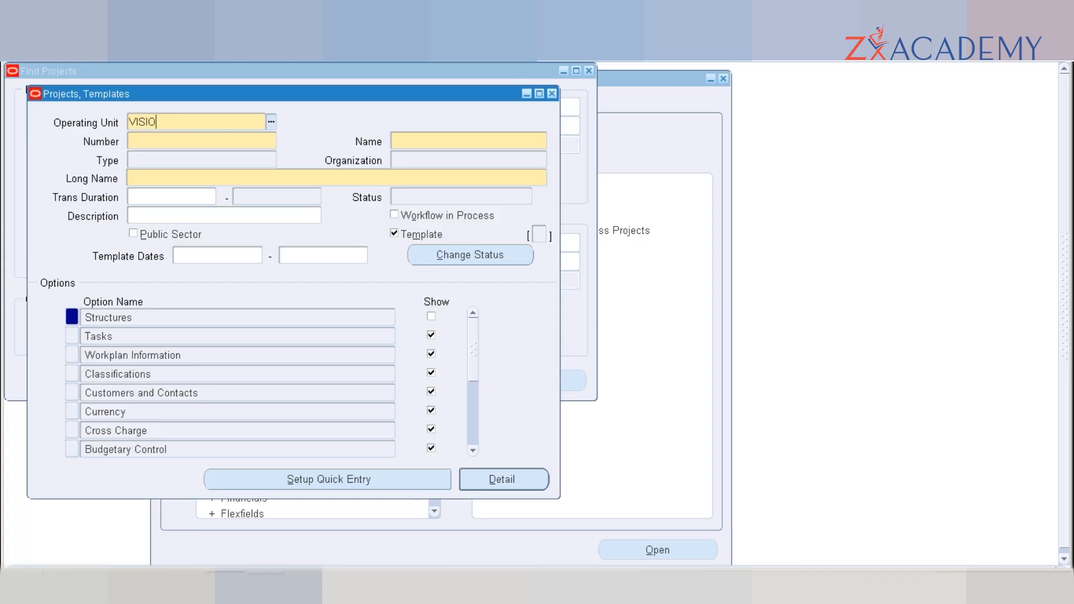
pyautogui.press('BackSpace')
pyautogui.press('BackSpace')
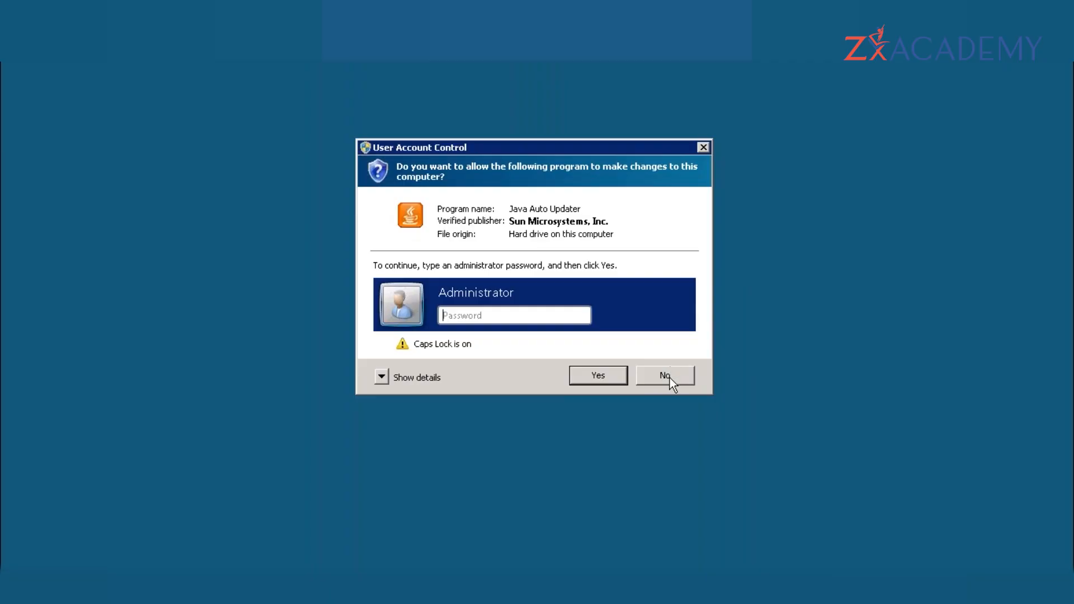
pyautogui.click(669, 378)
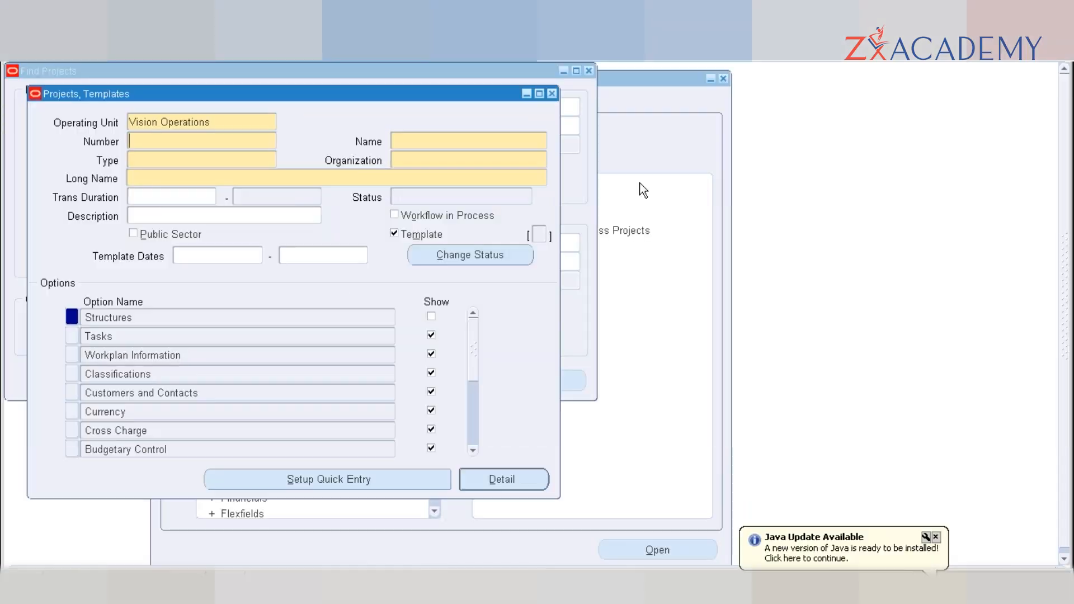
# - Enter the template number "T, 04SEP - CONST" and the name "T, 04SEP, HY OFFICE"
pyautogui.click(172, 142)
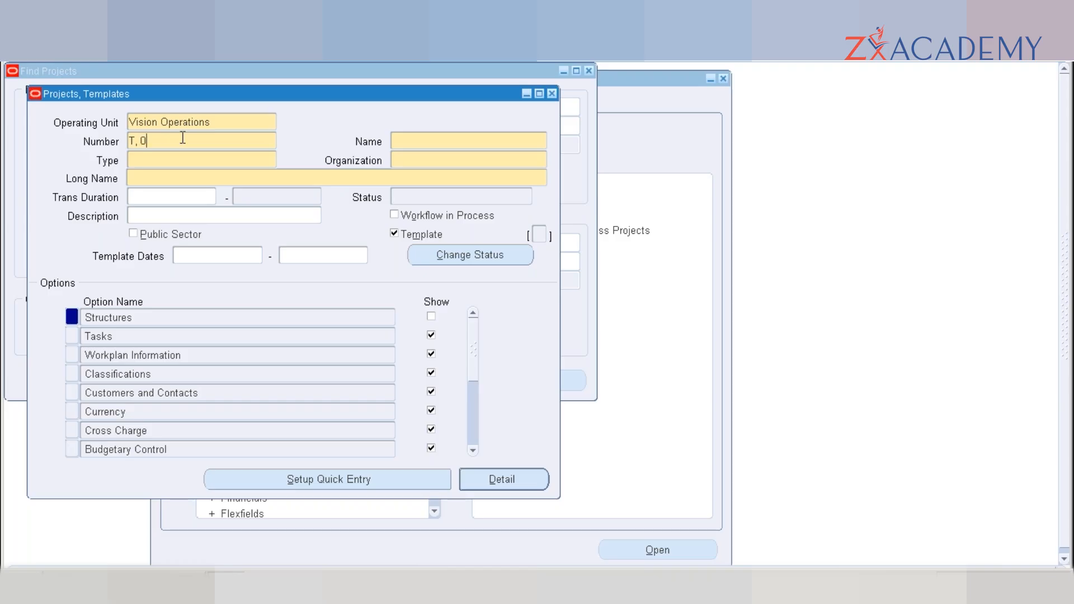
pyautogui.write('4SEP ')
pyautogui.write('-CONST')
pyautogui.write('T, ')
pyautogui.write('04')
pyautogui.write('SEP')
pyautogui.write(', HYD ')
pyautogui.write('TEM')
pyautogui.press('BackSpace')
pyautogui.press('BackSpace')
pyautogui.press('BackSpace')
pyautogui.press('BackSpace')
pyautogui.write('OFFICE')
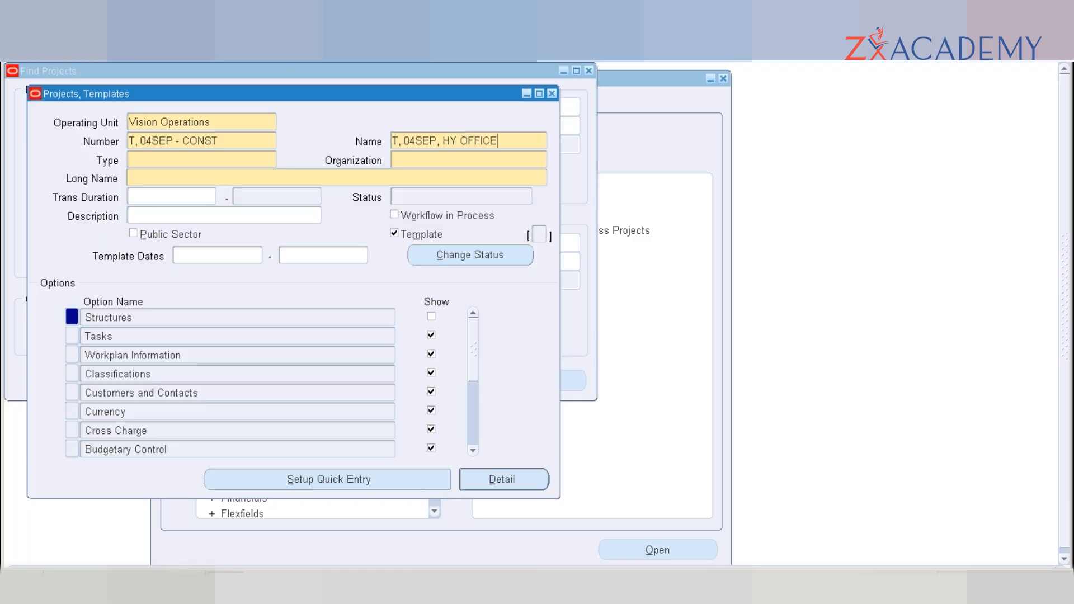
# - Set the template's project type to 04sep and its organization to Engineering - Const
pyautogui.press('Tab')
pyautogui.write('04SEP')
pyautogui.press('Tab')
pyautogui.doubleClick(425, 167)
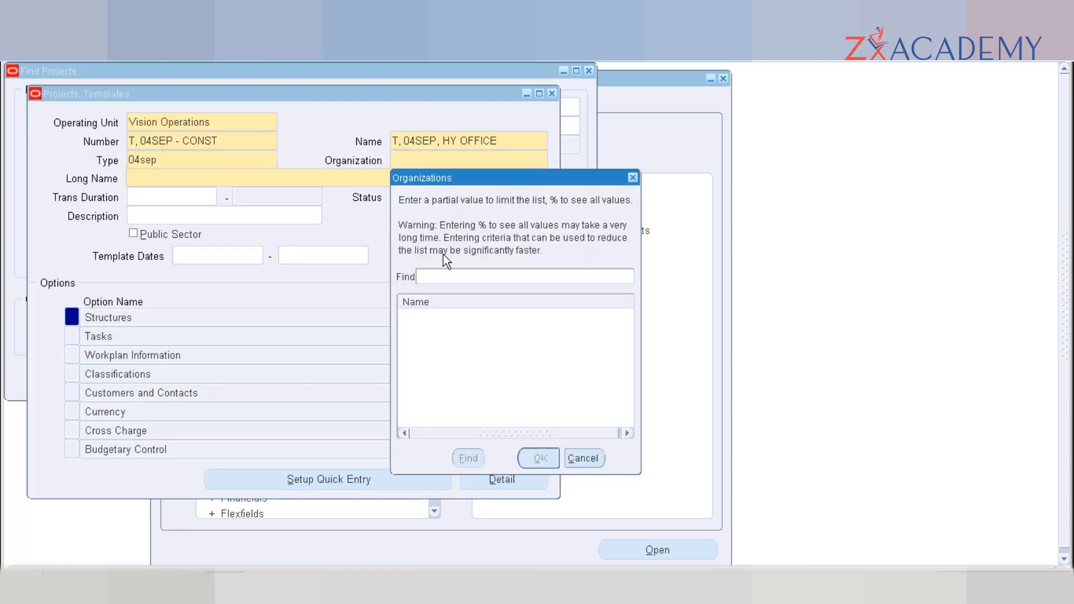
pyautogui.write('%')
pyautogui.press('Return')
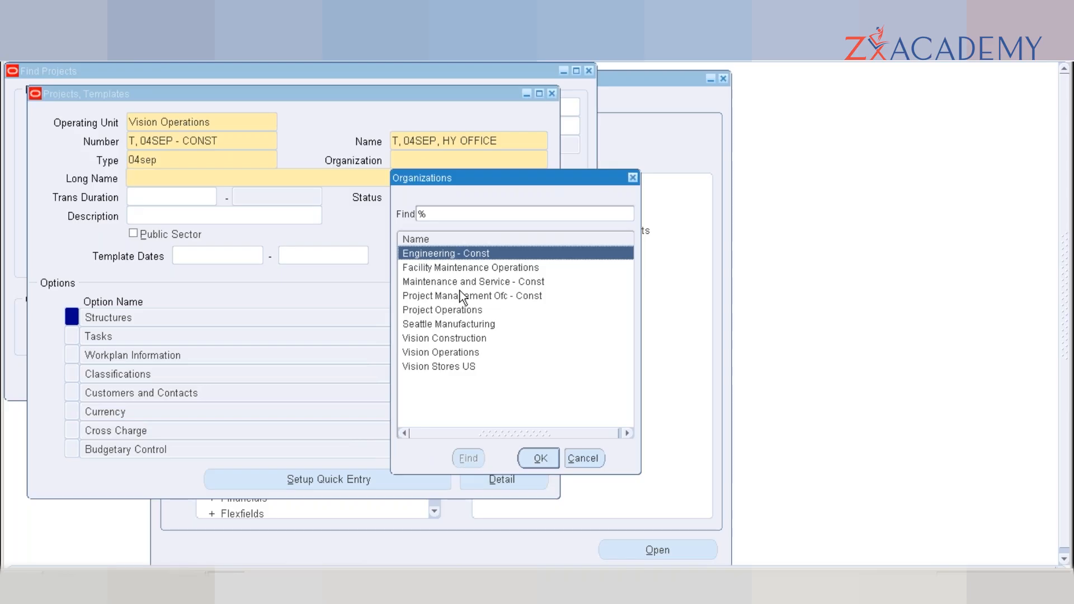
pyautogui.doubleClick(457, 254)
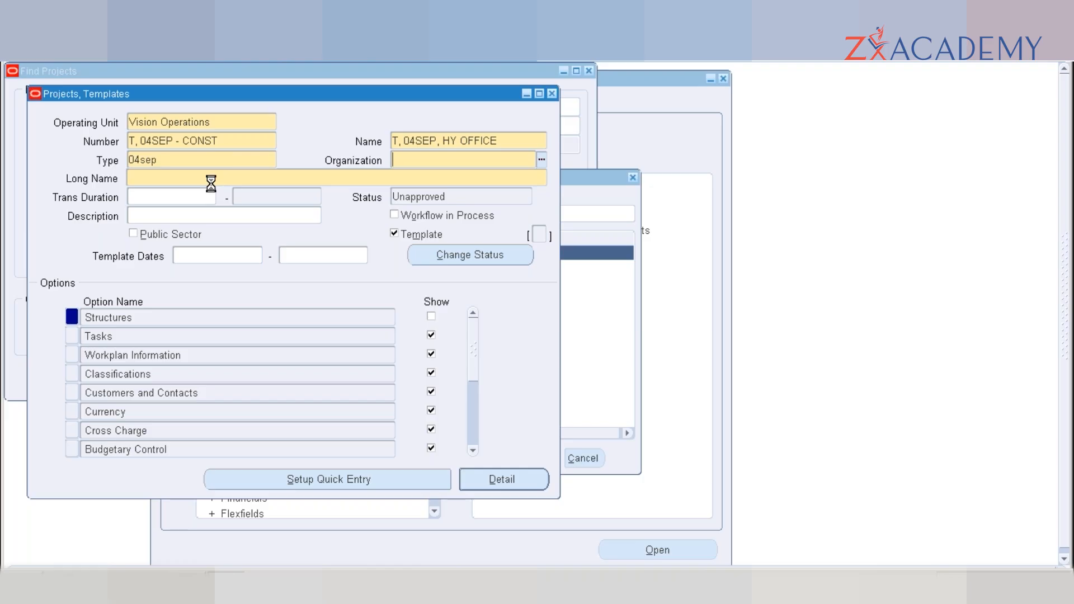
# - Enter the template's long name "4SEP CONSR RELATED TEMPLATE - HYD OFFICE" and move to the Structures option
pyautogui.write('4SEP ')
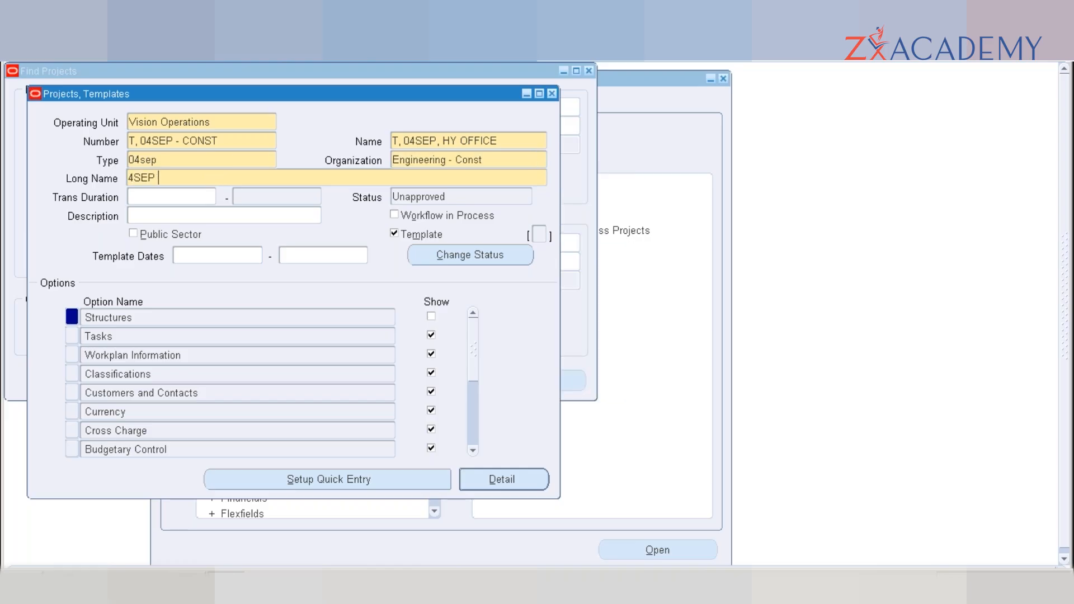
pyautogui.write('CONSR RELATED TEMPLAT')
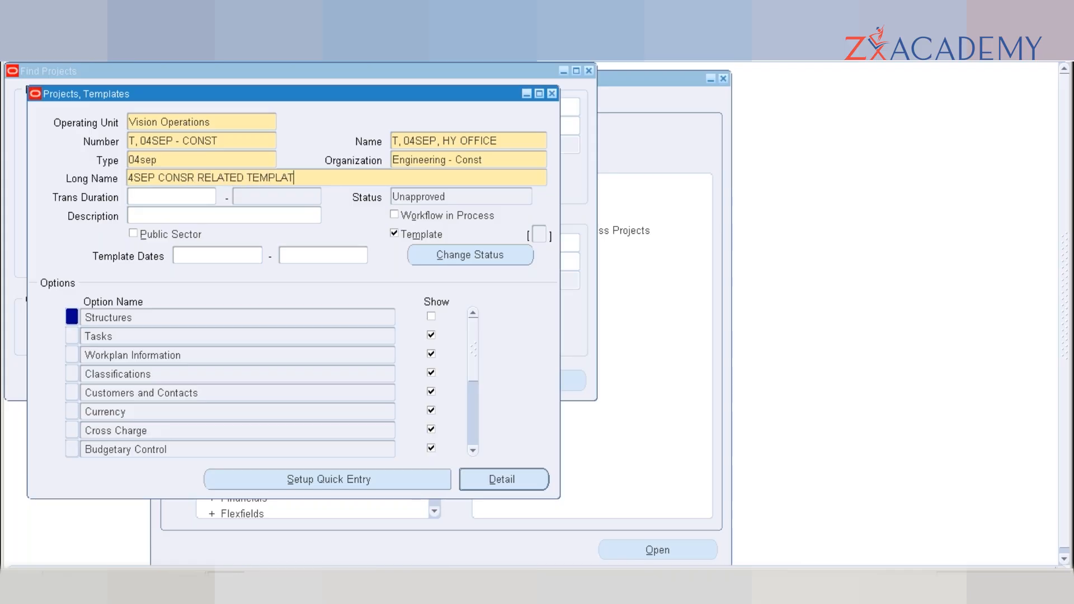
pyautogui.write('E - HYD OFFICE')
pyautogui.click(135, 197)
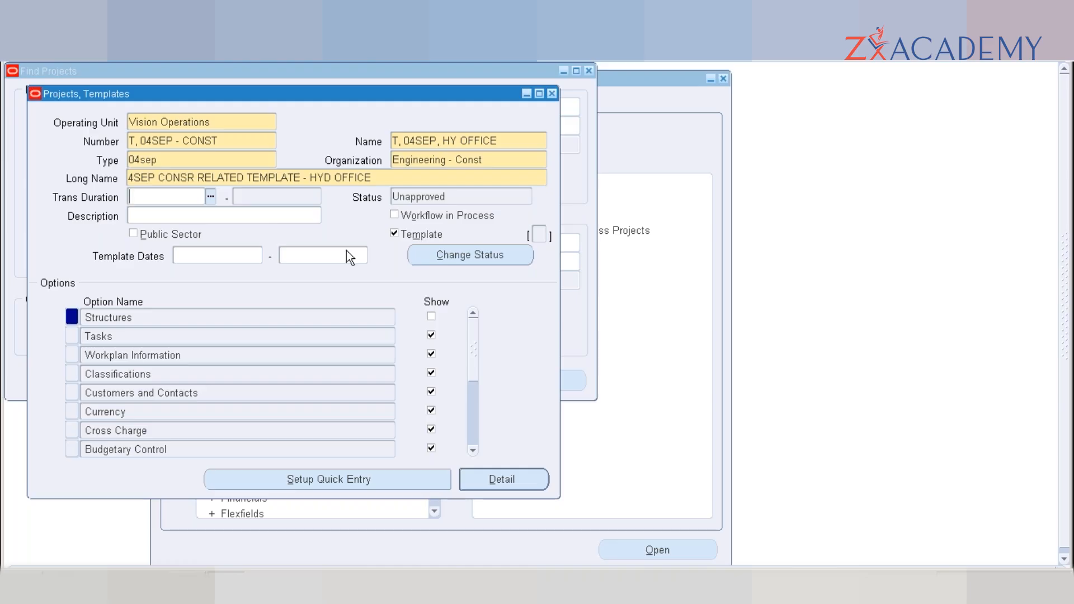
pyautogui.click(149, 316)
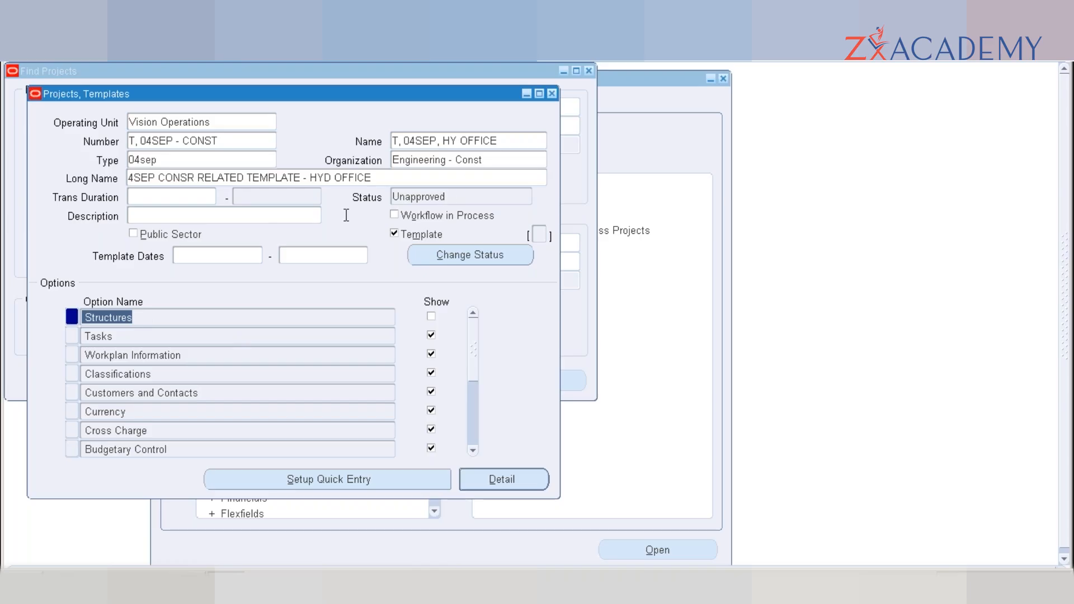
# - Set the template's transaction duration from 01-JAN-2019 to 31-DEC-2019
pyautogui.click(178, 194)
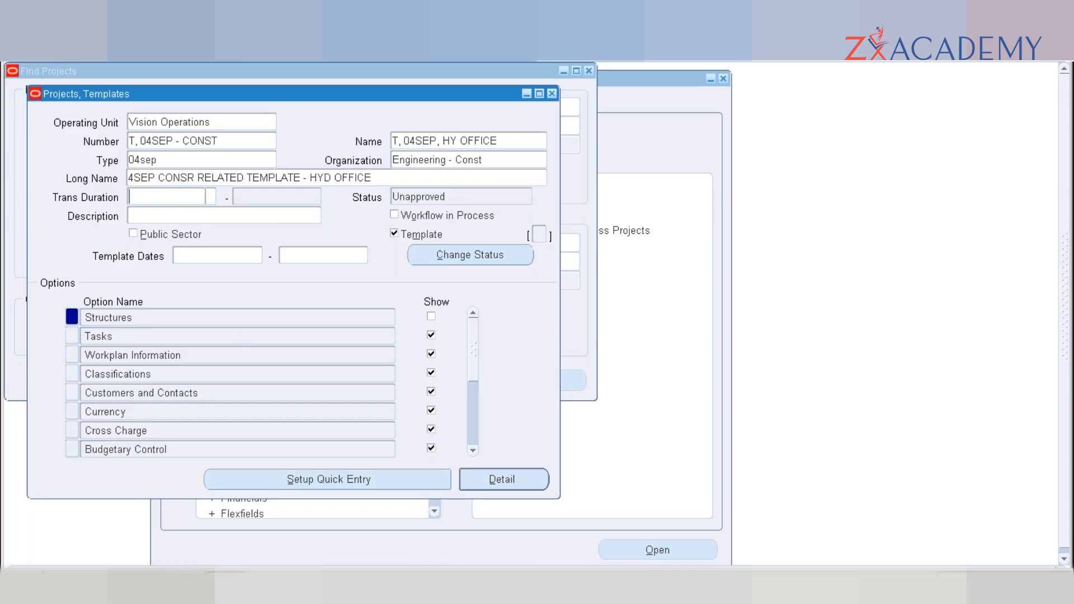
pyautogui.write('1')
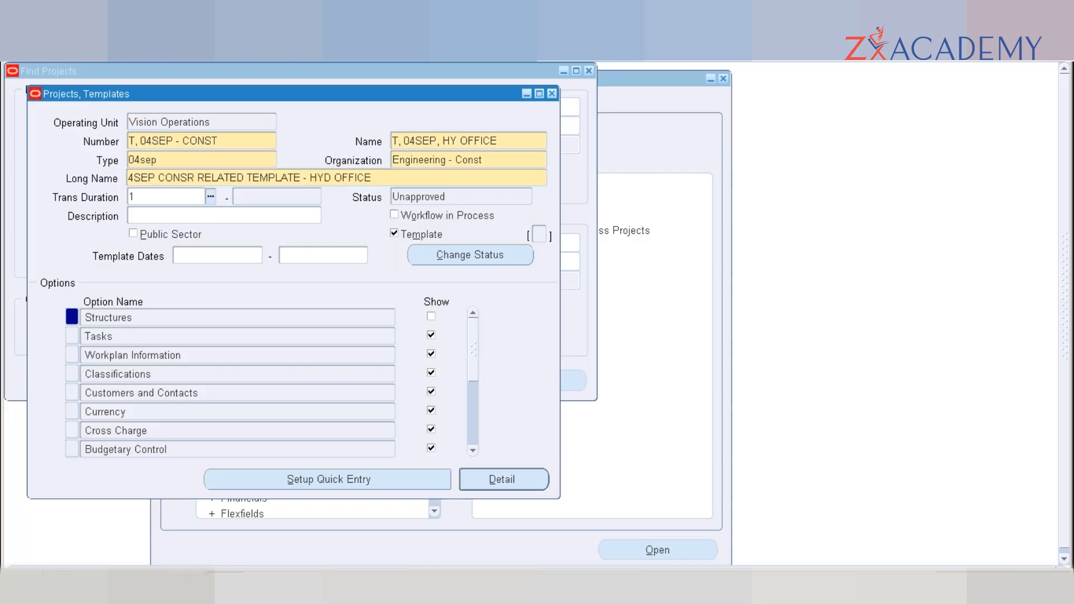
pyautogui.write('-JAN-2019')
pyautogui.press('Tab')
pyautogui.write('31-DEC-2019')
pyautogui.press('Tab')
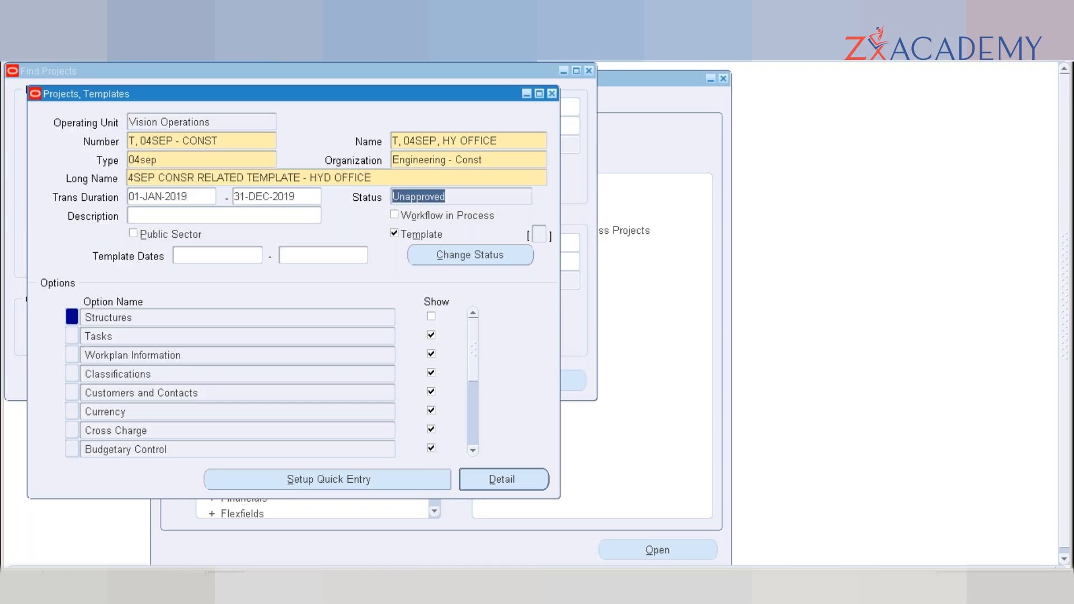
# - Clear the start and end dates of the template's transaction duration
pyautogui.click(193, 196)
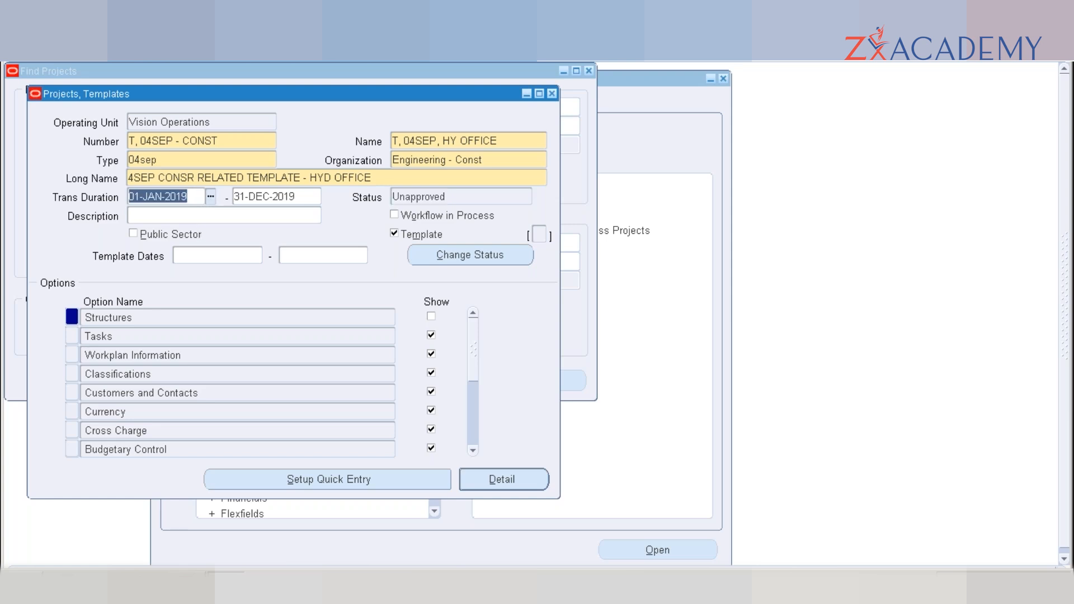
pyautogui.press('Delete')
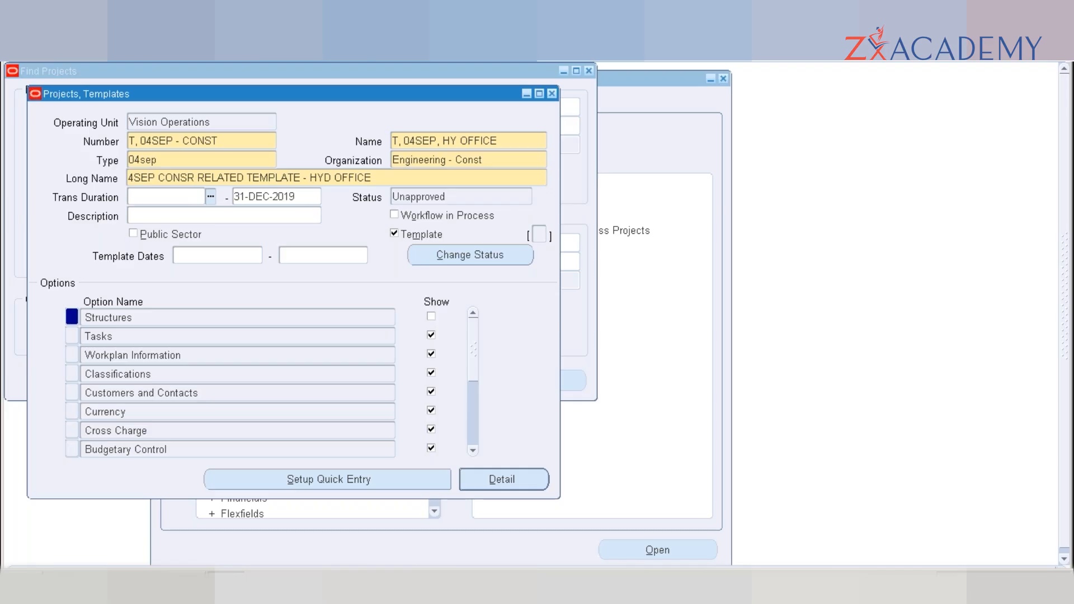
pyautogui.press('Tab')
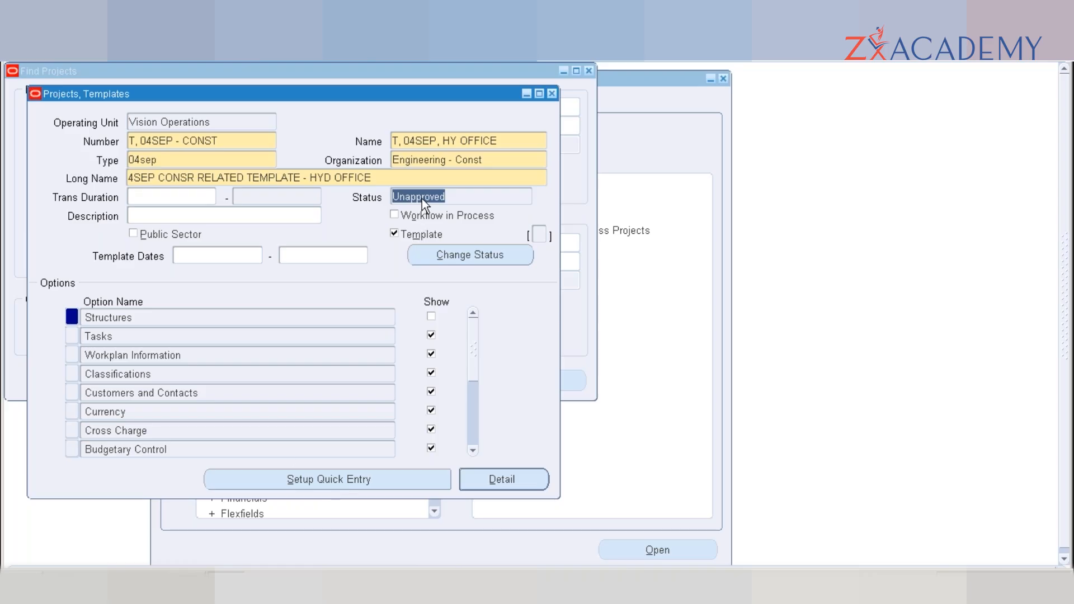
# - Examine the project statuses available for the template without choosing one, and return to the Structures option
pyautogui.click(224, 160)
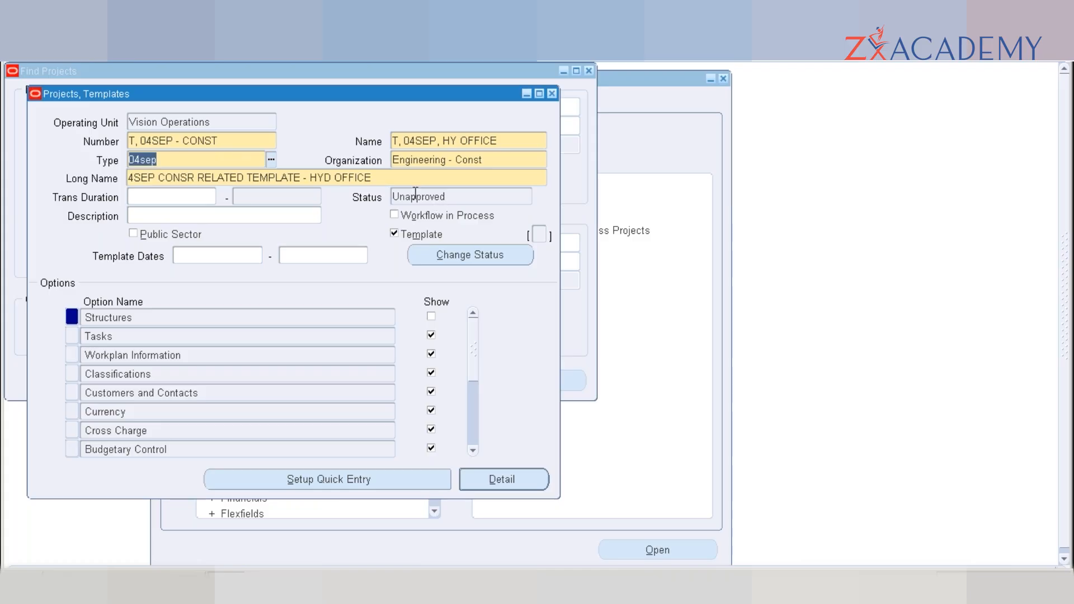
pyautogui.click(488, 257)
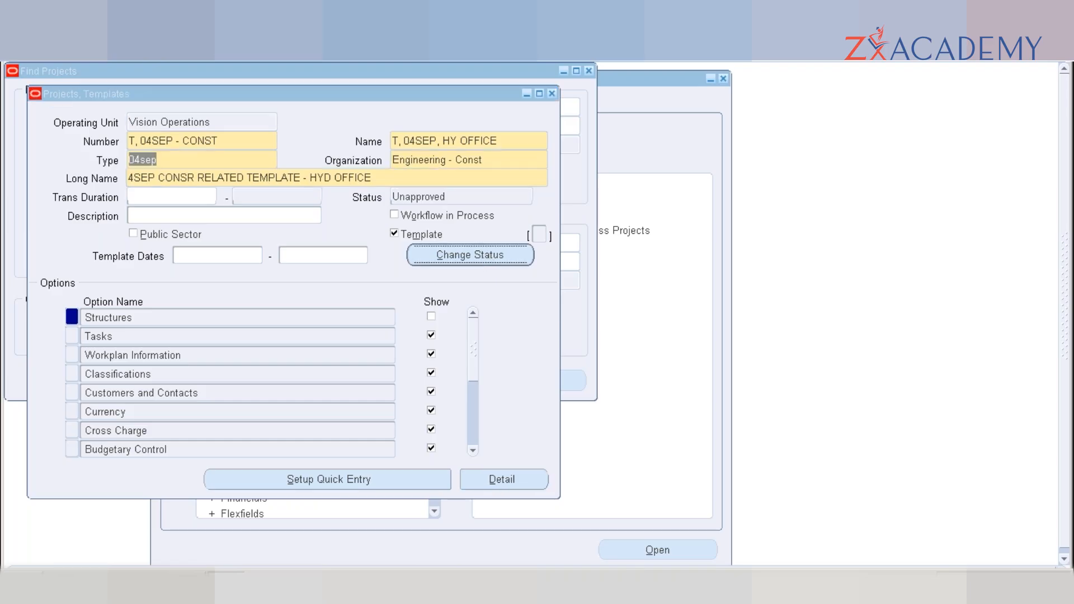
pyautogui.click(658, 352)
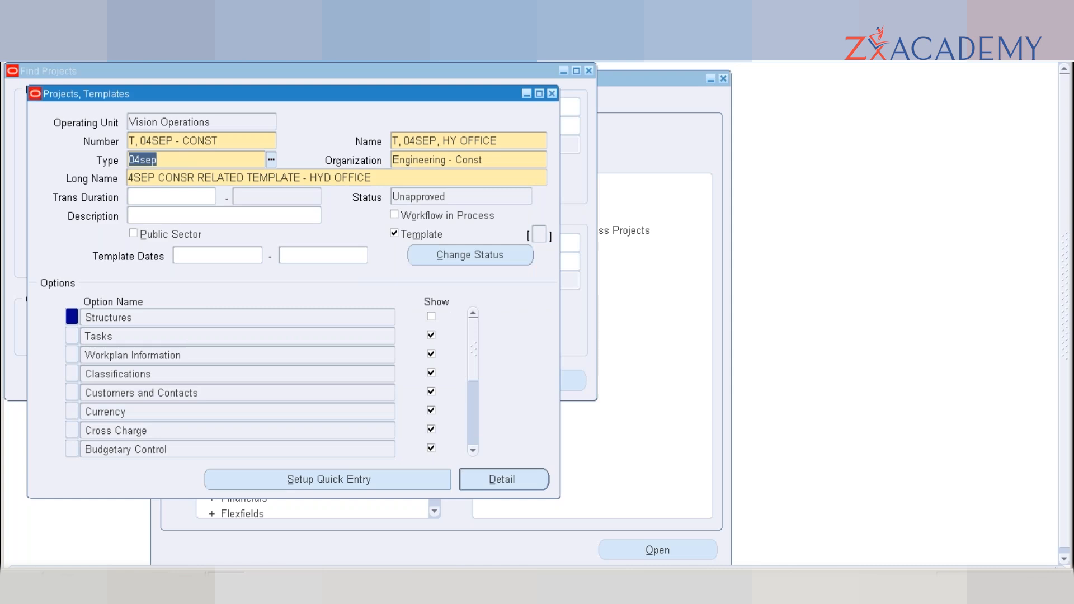
pyautogui.click(508, 260)
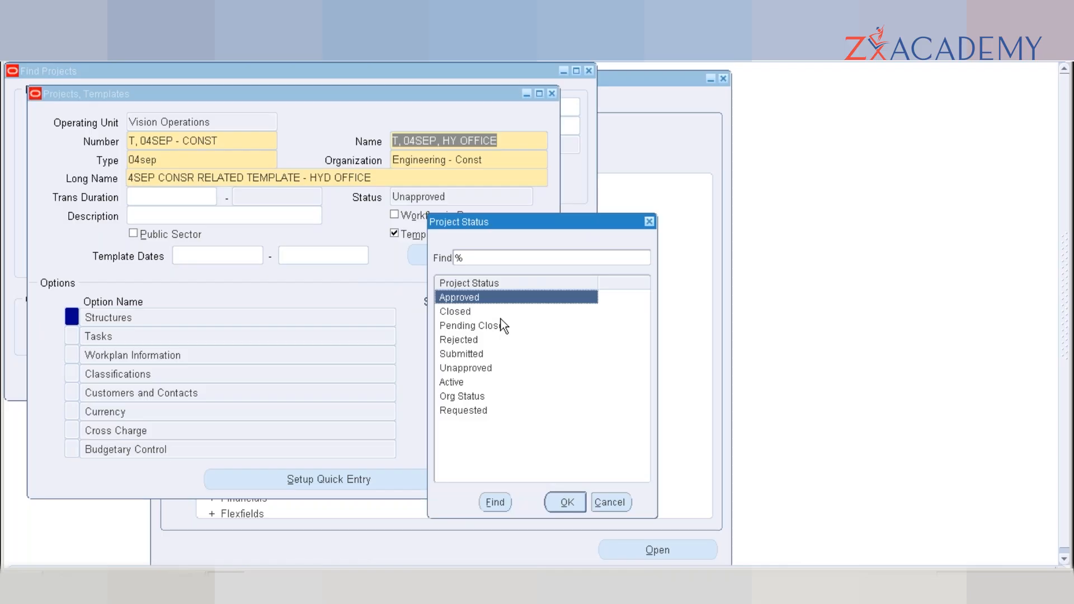
pyautogui.click(617, 505)
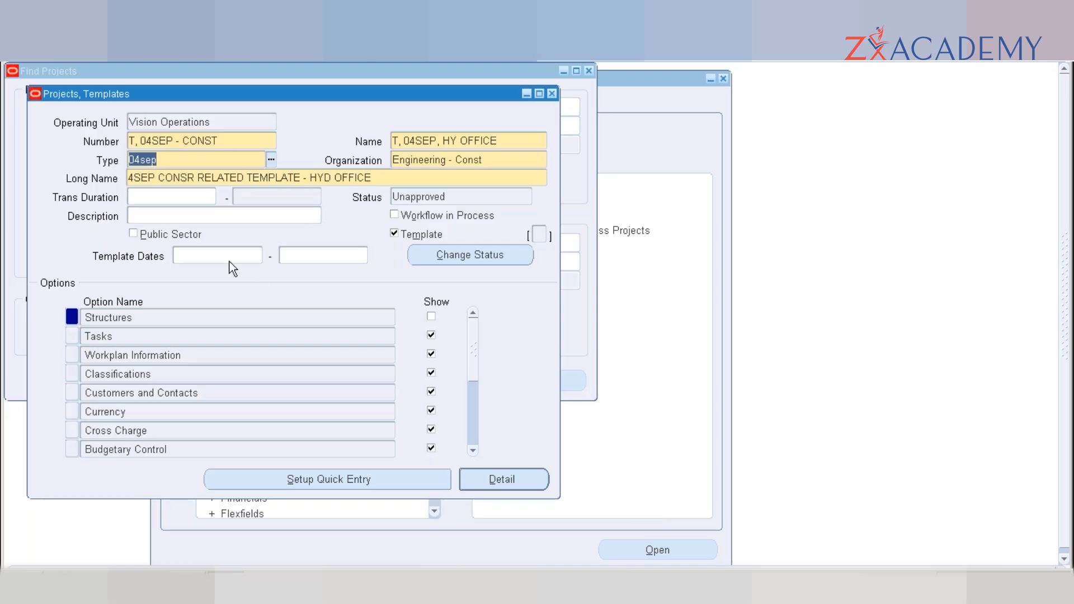
pyautogui.click(158, 317)
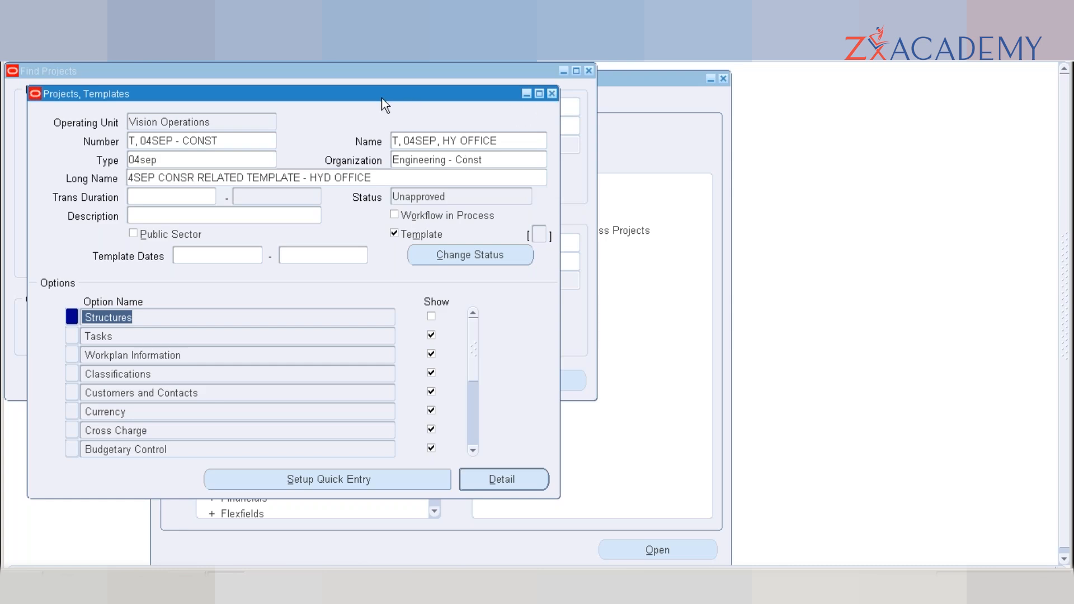
# - Close the project template and the Find Projects form
pyautogui.click(229, 145)
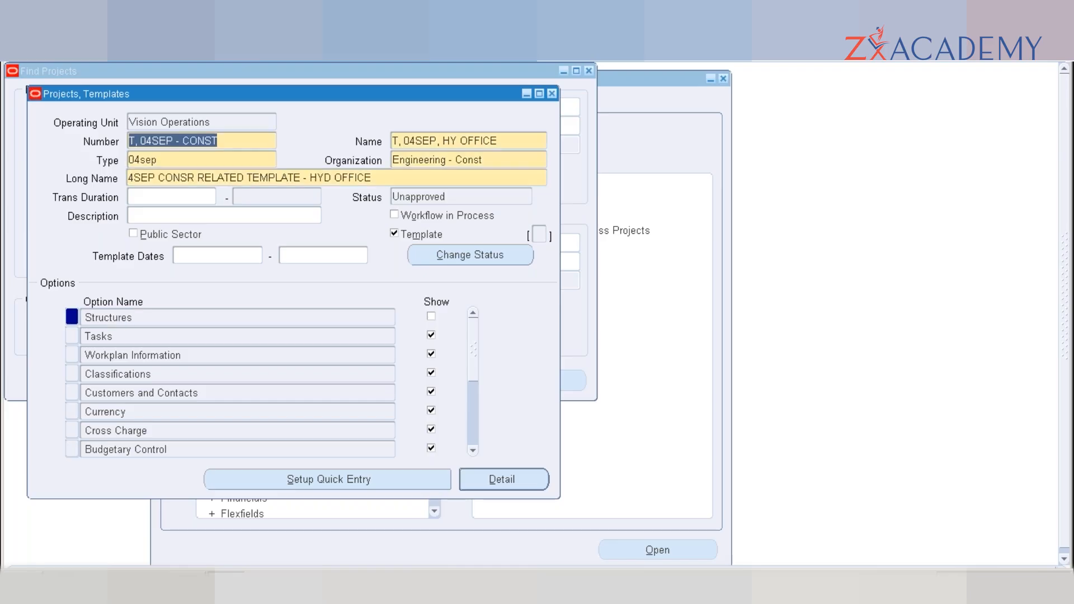
pyautogui.click(552, 93)
pyautogui.click(588, 71)
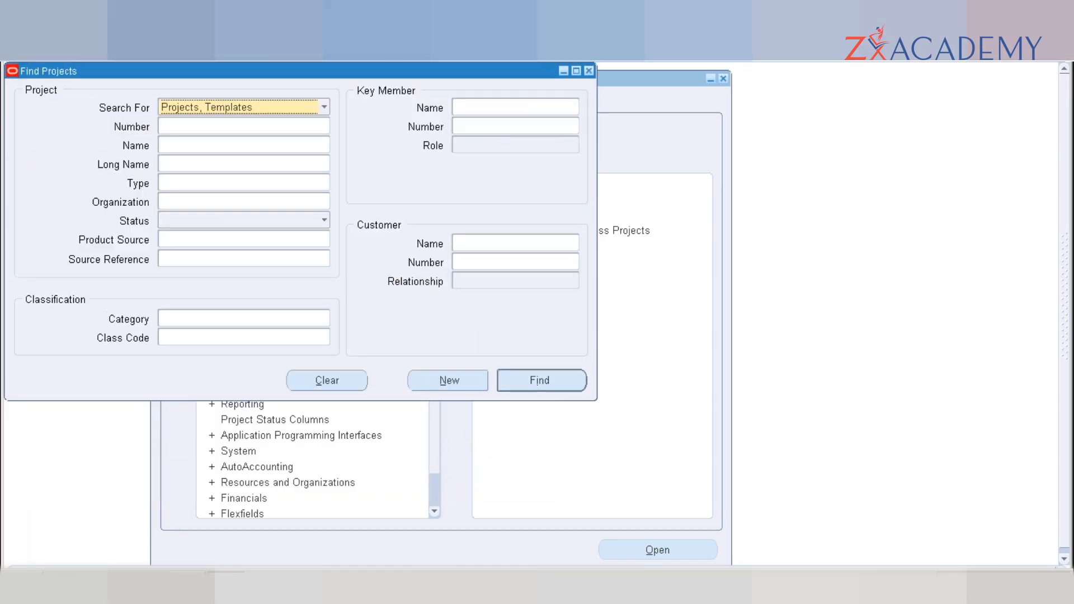
pyautogui.click(588, 70)
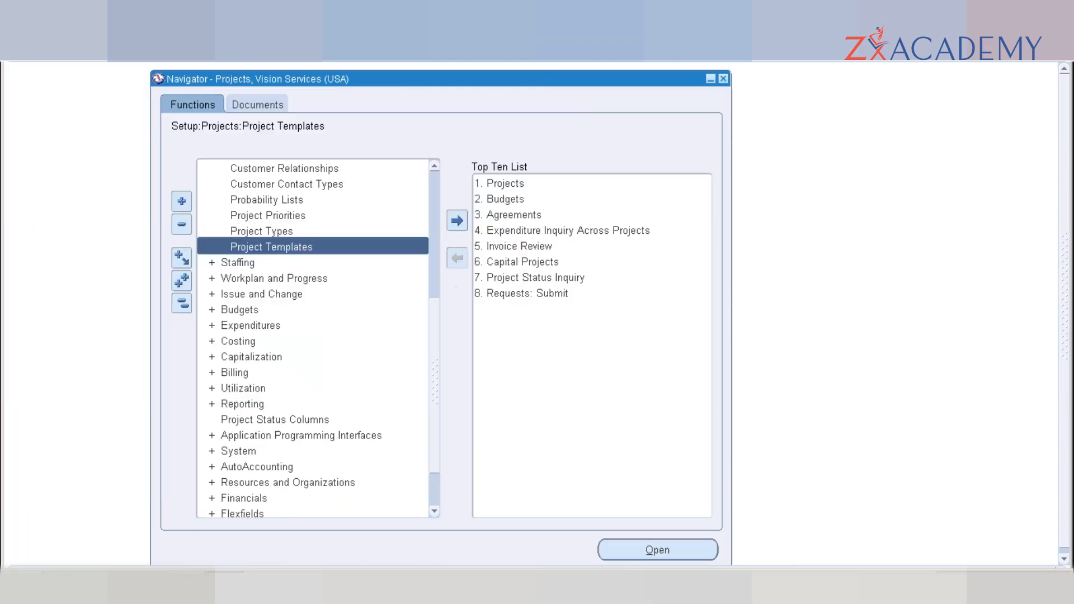
# - Check the starting project status and workflow settings on a blank project type, and close it
pyautogui.click(293, 232)
pyautogui.doubleClick(292, 231)
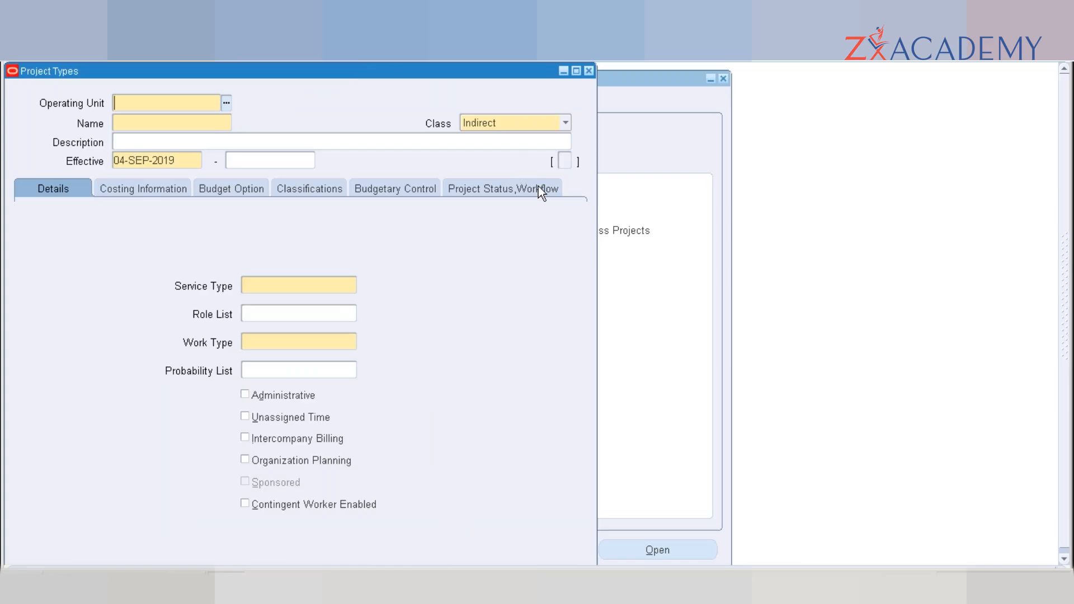
pyautogui.click(540, 190)
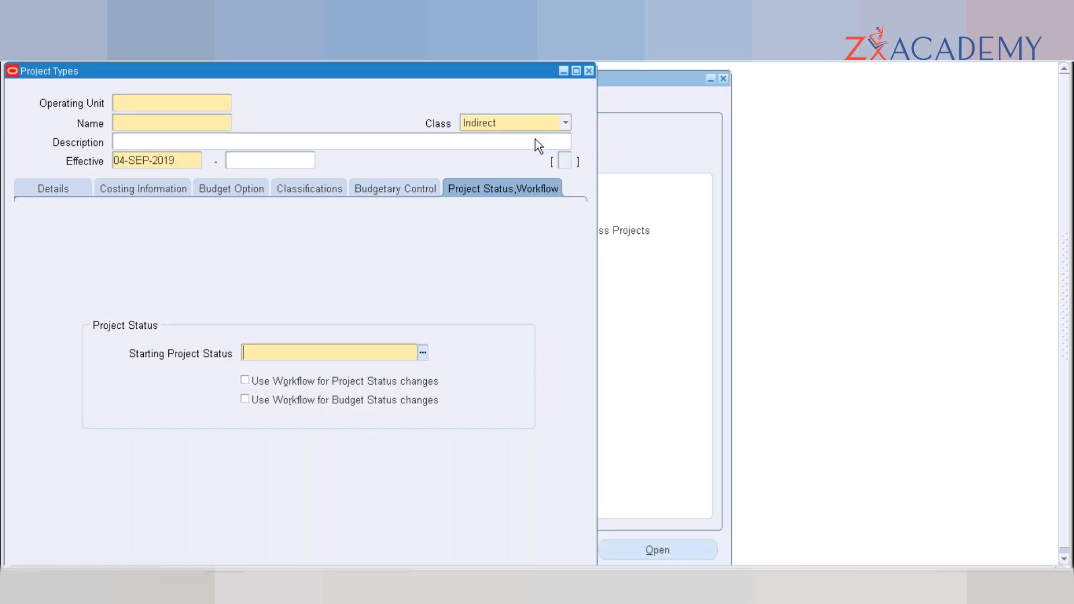
pyautogui.click(589, 71)
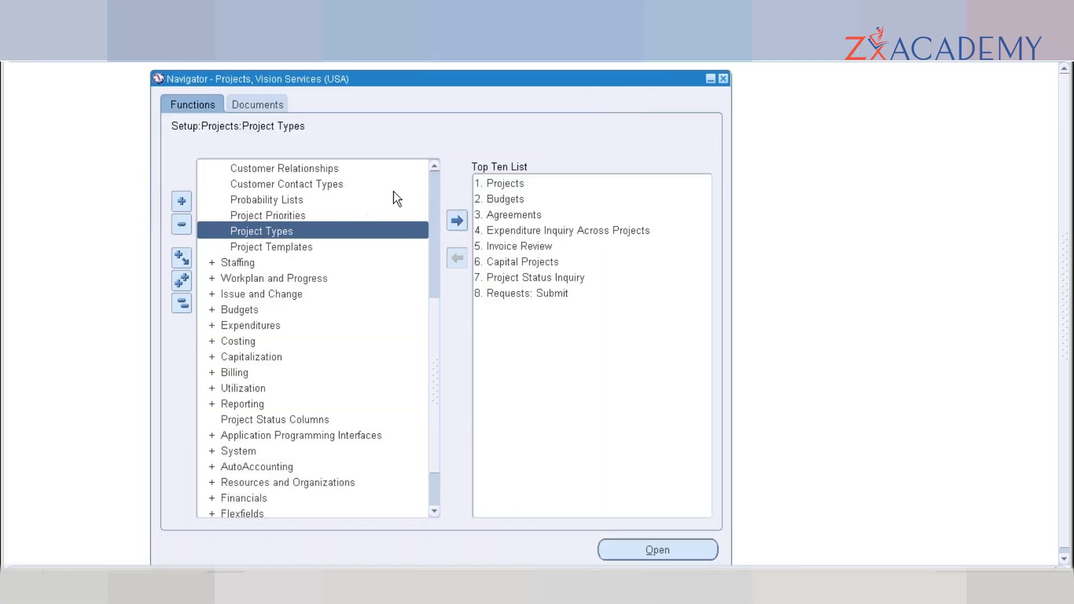
# - Search the project templates for number "T, 04SEP - CONST" and name "T, 04SEP, HY OFFICE", and open the matching template
pyautogui.doubleClick(283, 247)
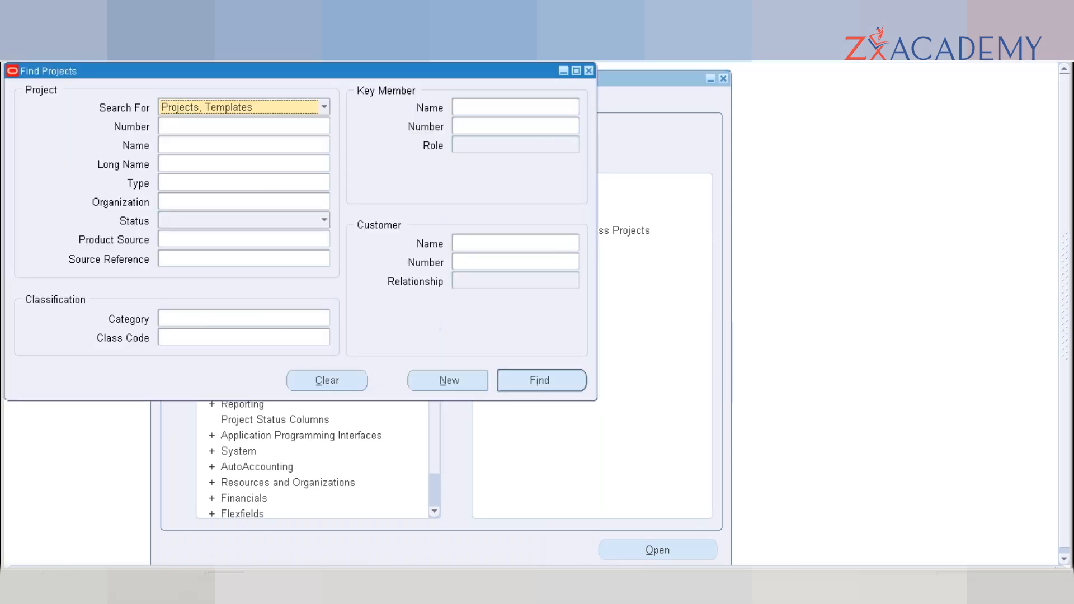
pyautogui.click(262, 124)
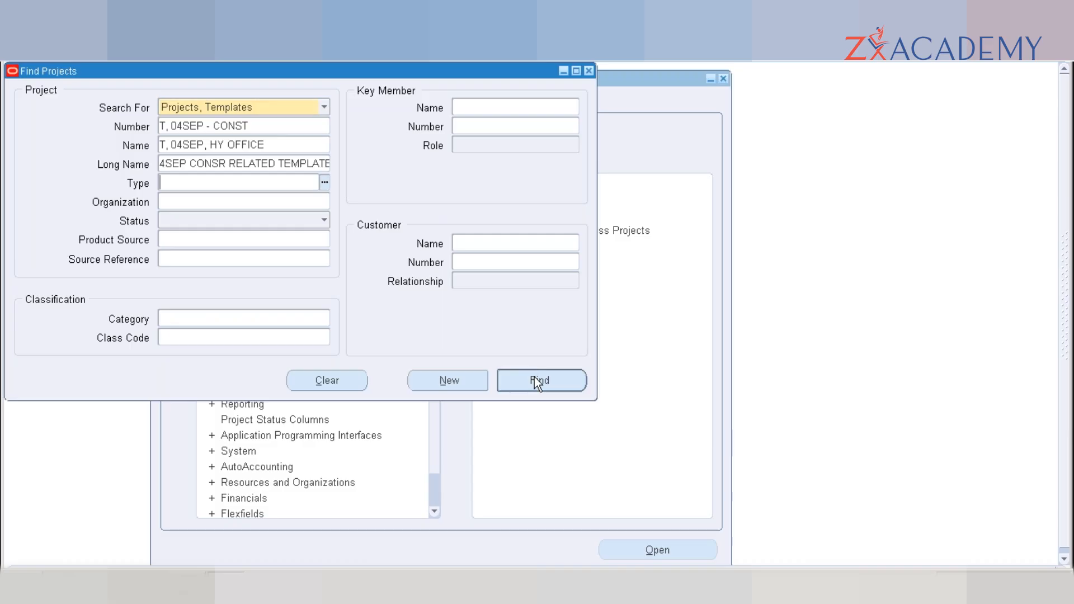
pyautogui.click(535, 381)
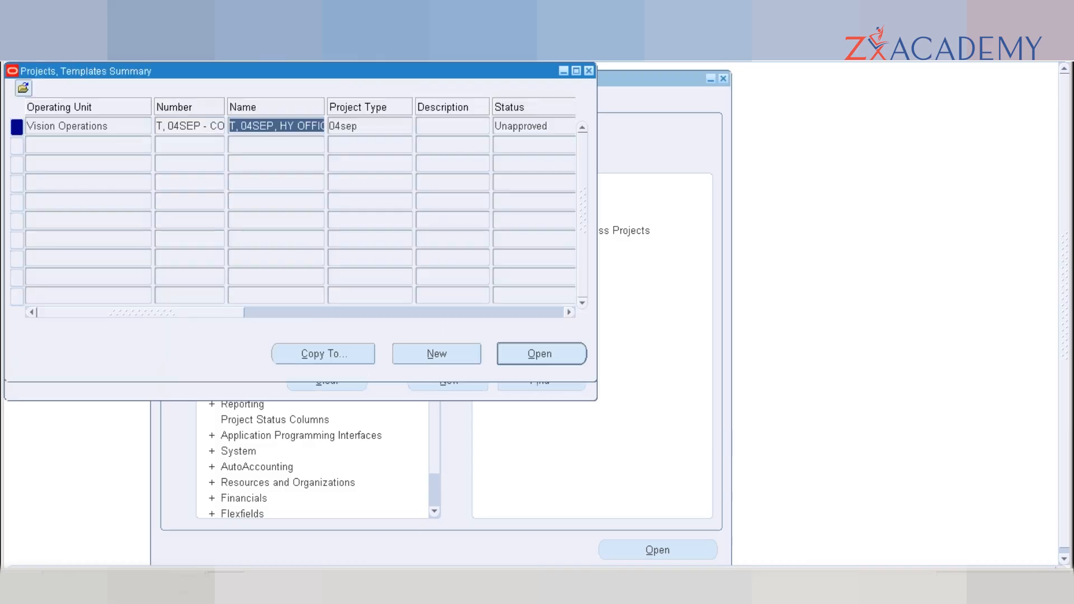
pyautogui.click(538, 348)
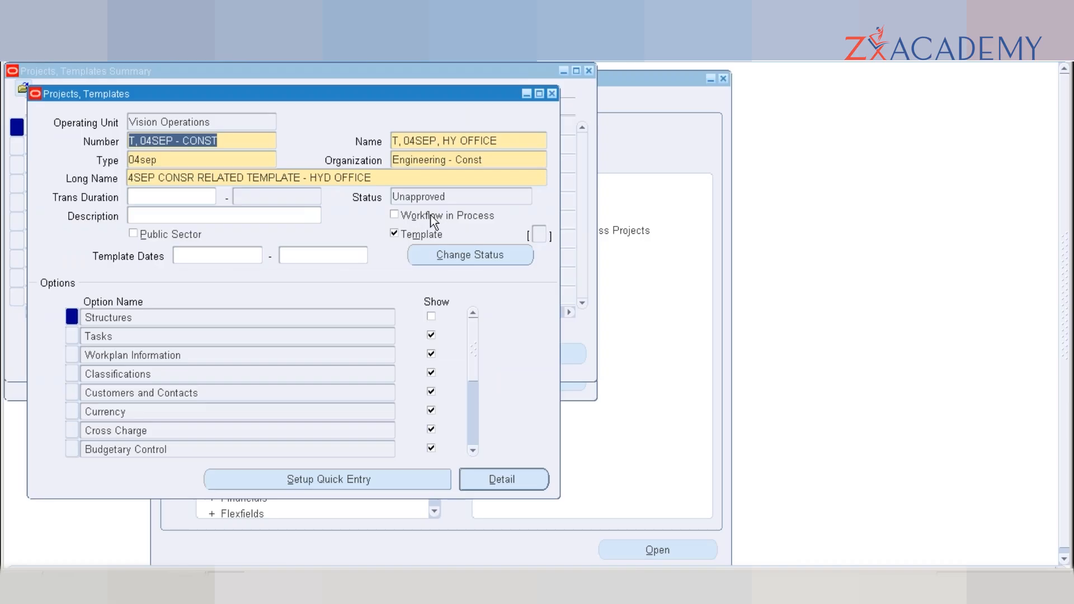
# - Look through the template's options from Structures down to Cross Charge and return to Structures
pyautogui.click(155, 320)
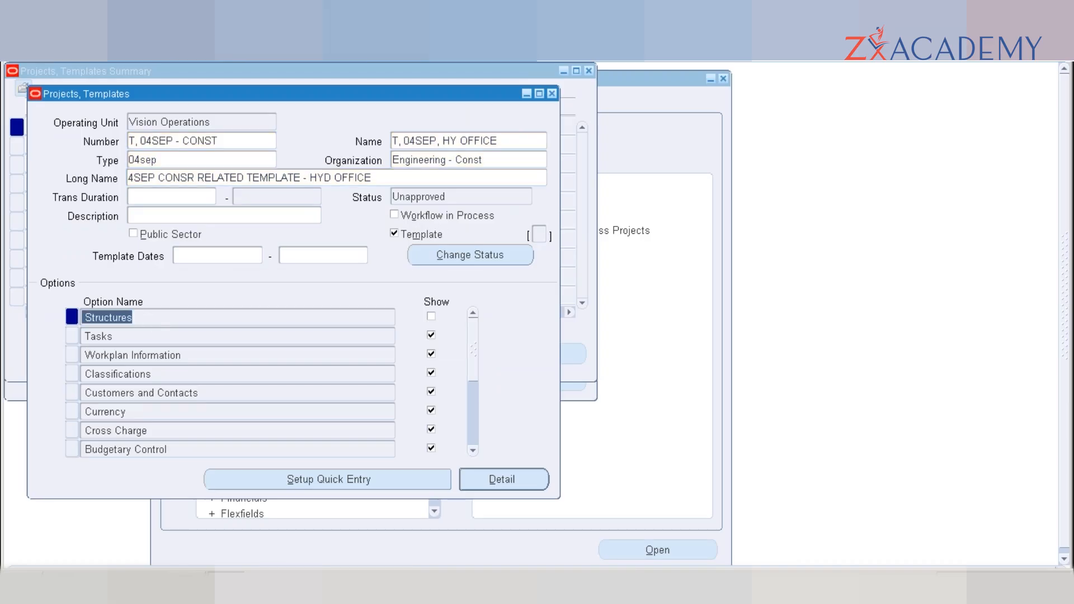
pyautogui.press('Down')
pyautogui.press('Down')
pyautogui.press('Down')
pyautogui.press('Down')
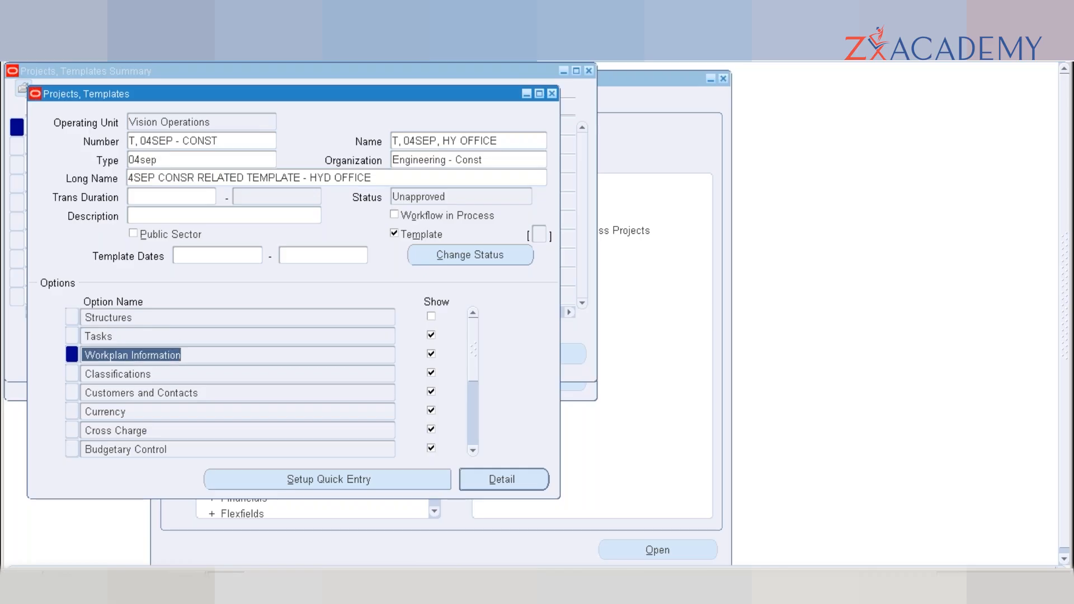
pyautogui.press('Down')
pyautogui.press('Down')
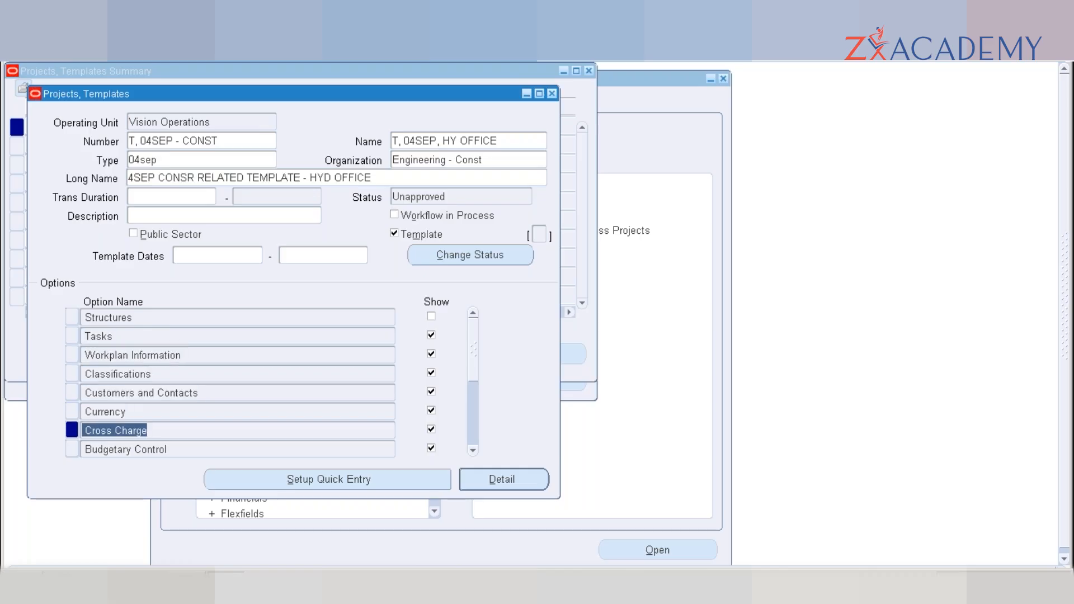
pyautogui.press('Up')
pyautogui.press('Up')
pyautogui.press('Up')
pyautogui.press('Up')
pyautogui.press('Up')
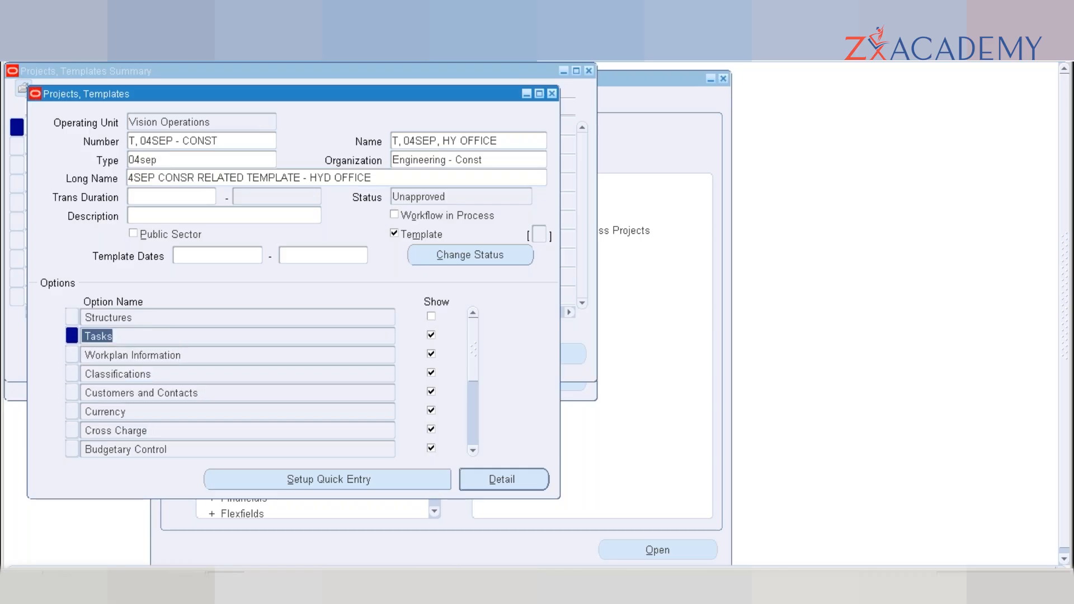
pyautogui.press('Up')
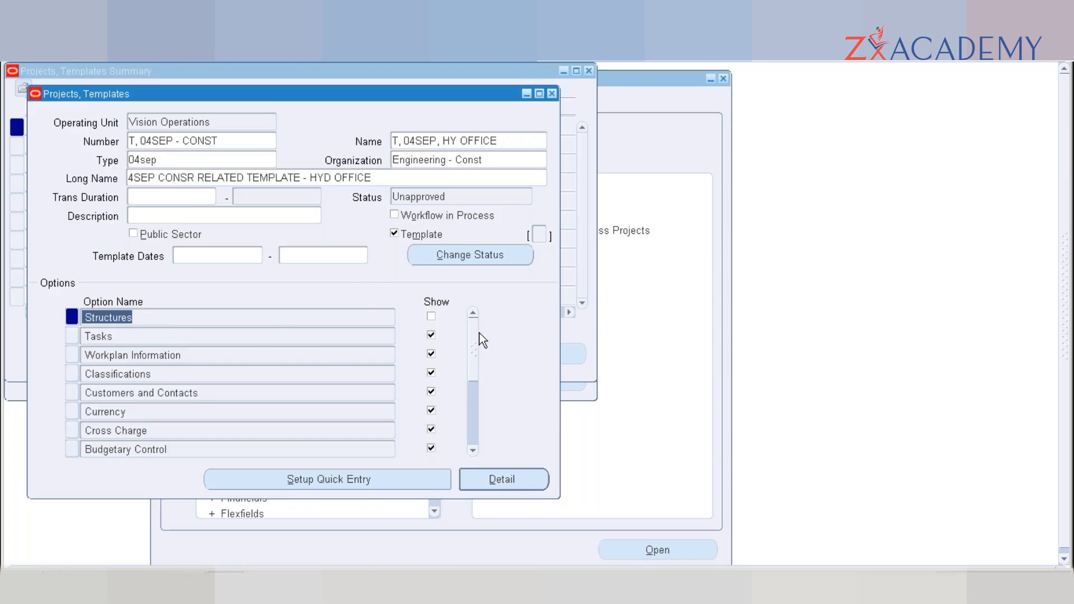
# - Open the template's Structures settings and enable Deliverables
pyautogui.click(110, 317)
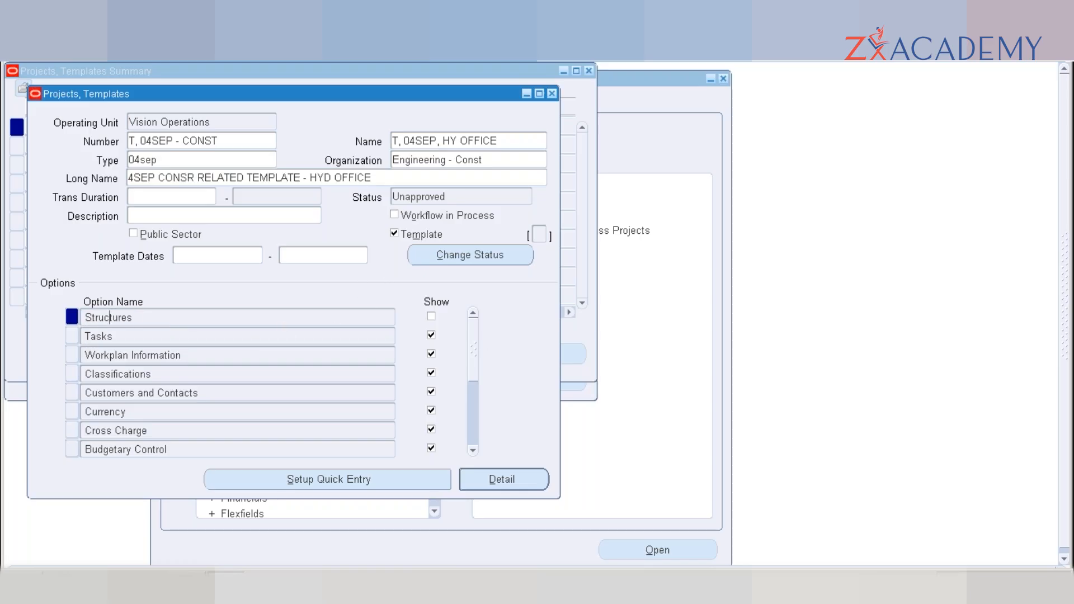
pyautogui.doubleClick(109, 317)
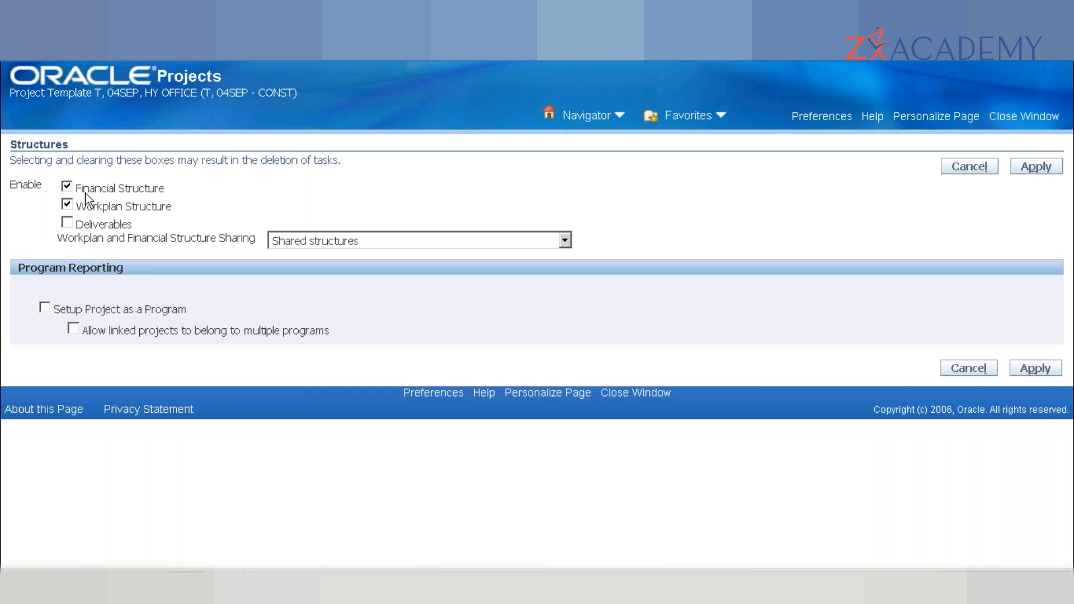
pyautogui.click(85, 227)
# - Examine the workplan and financial structure sharing choices without choosing another, and open a blank Notepad document
pyautogui.click(352, 243)
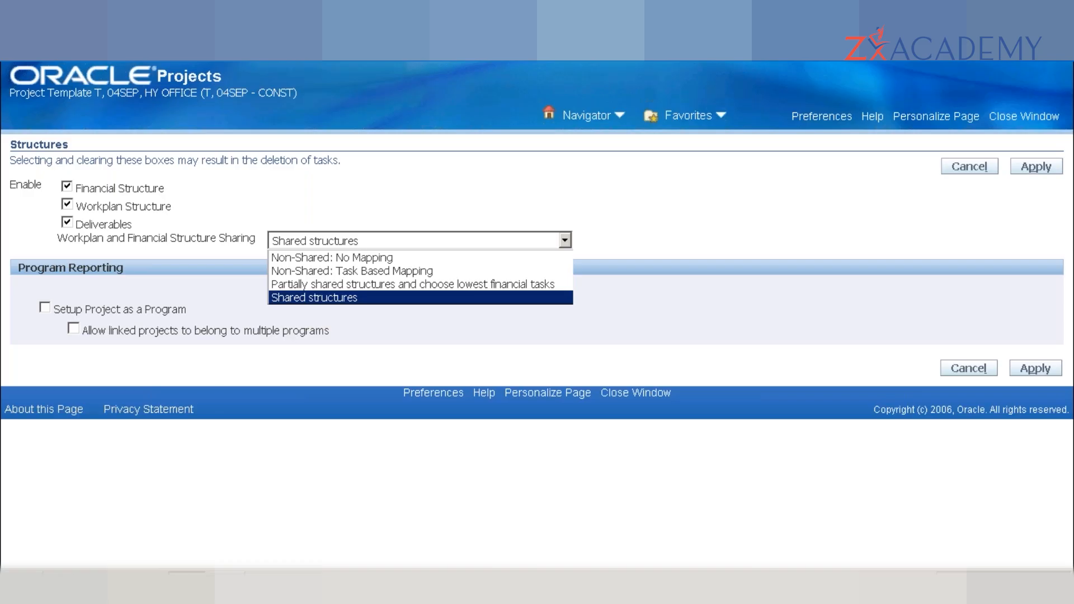
pyautogui.click(22, 586)
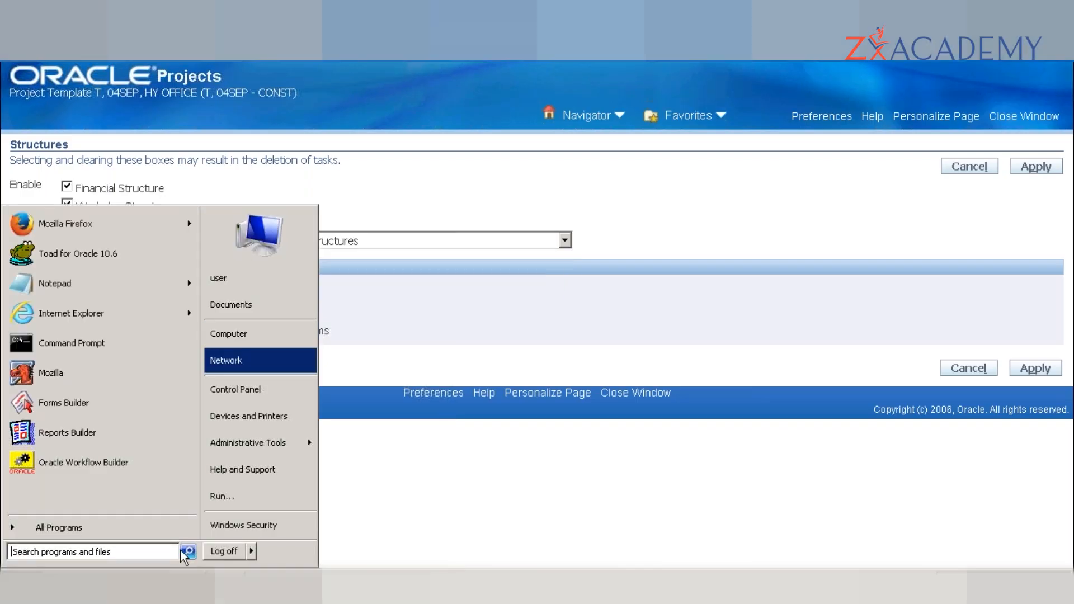
pyautogui.click(129, 281)
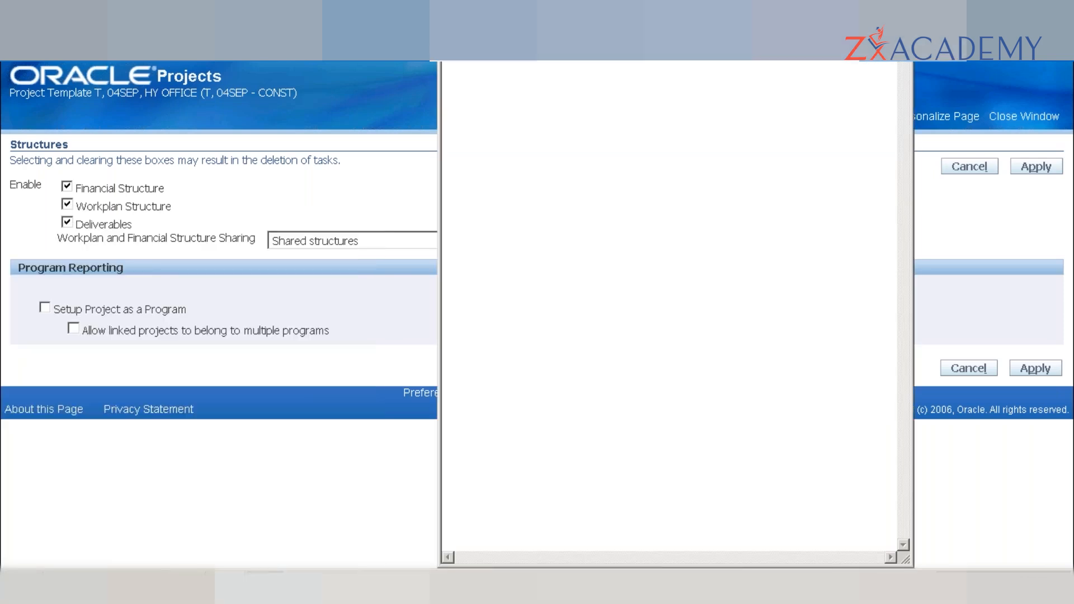
pyautogui.press('capslock')
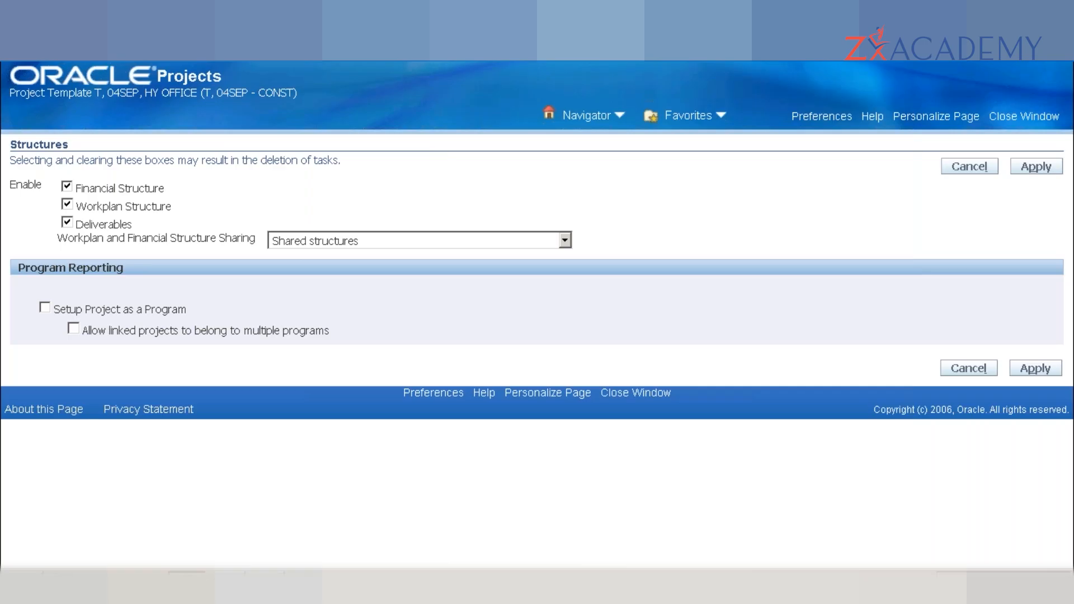
pyautogui.click(268, 587)
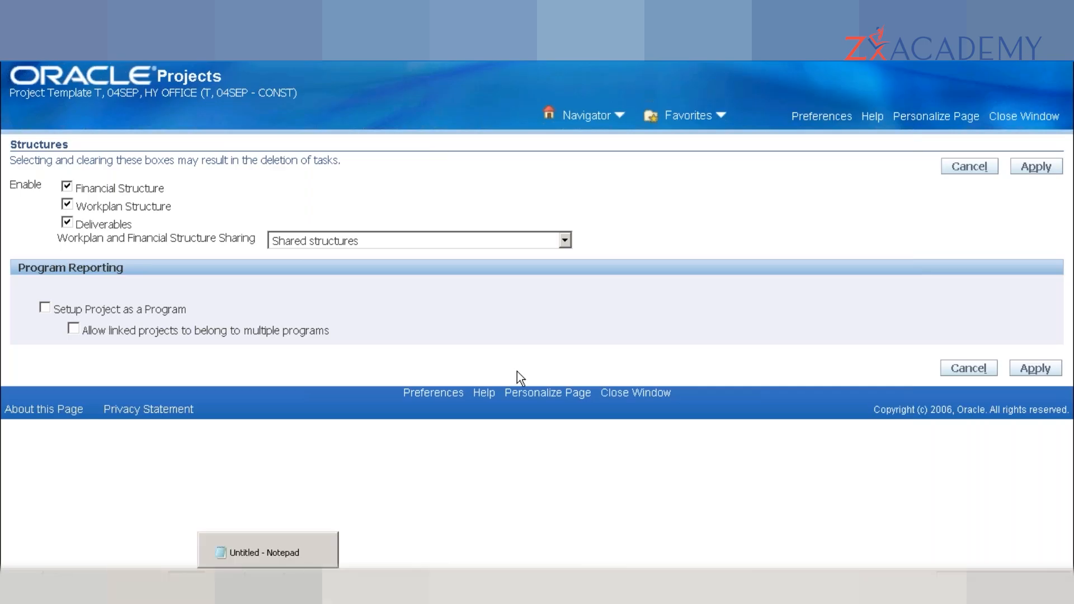
pyautogui.click(265, 554)
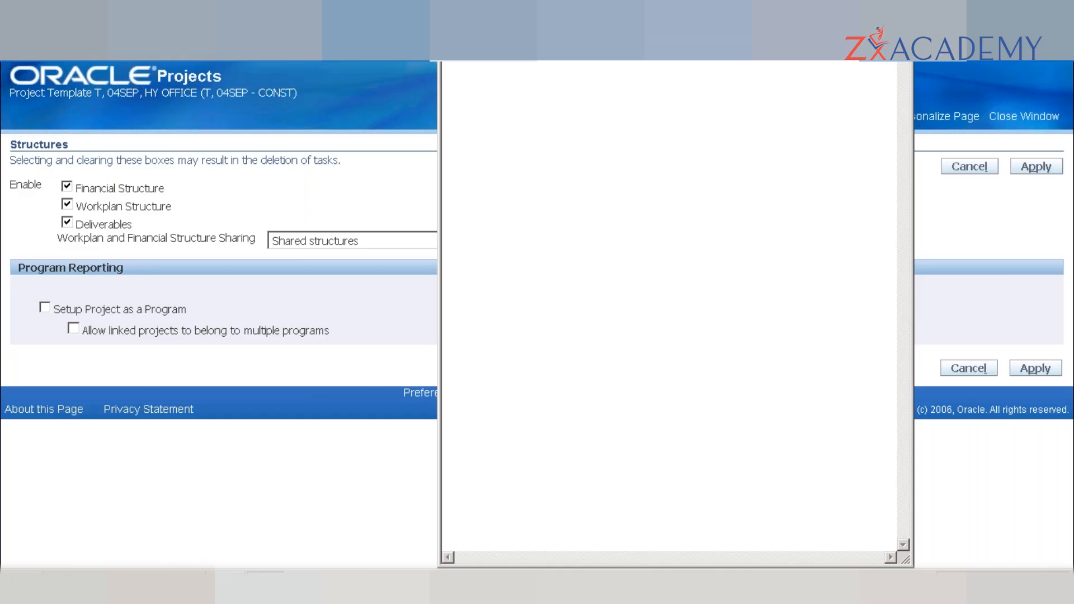
pyautogui.click(345, 193)
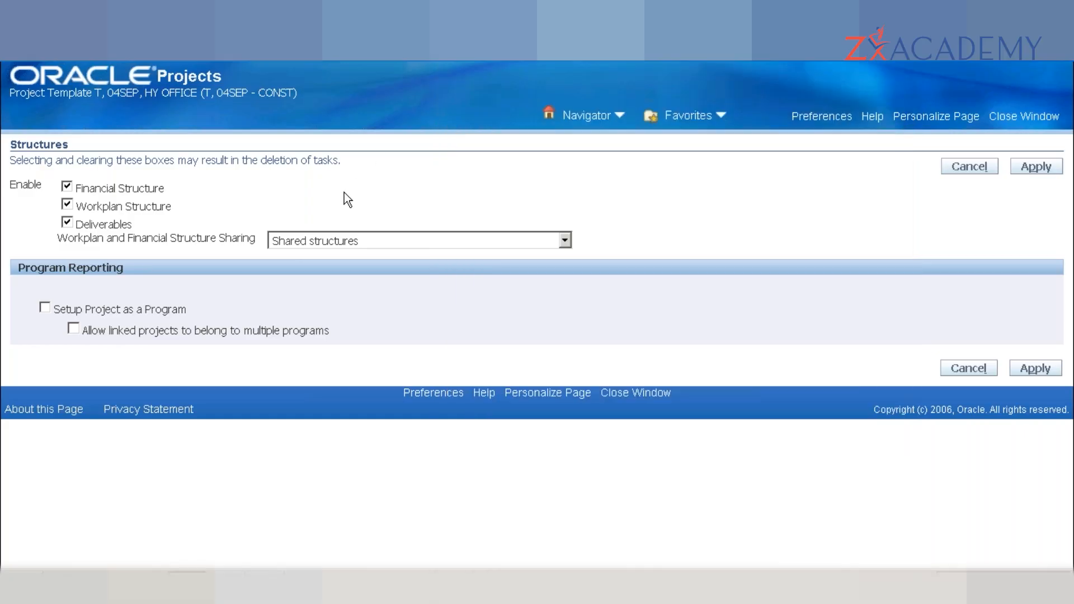
pyautogui.click(321, 244)
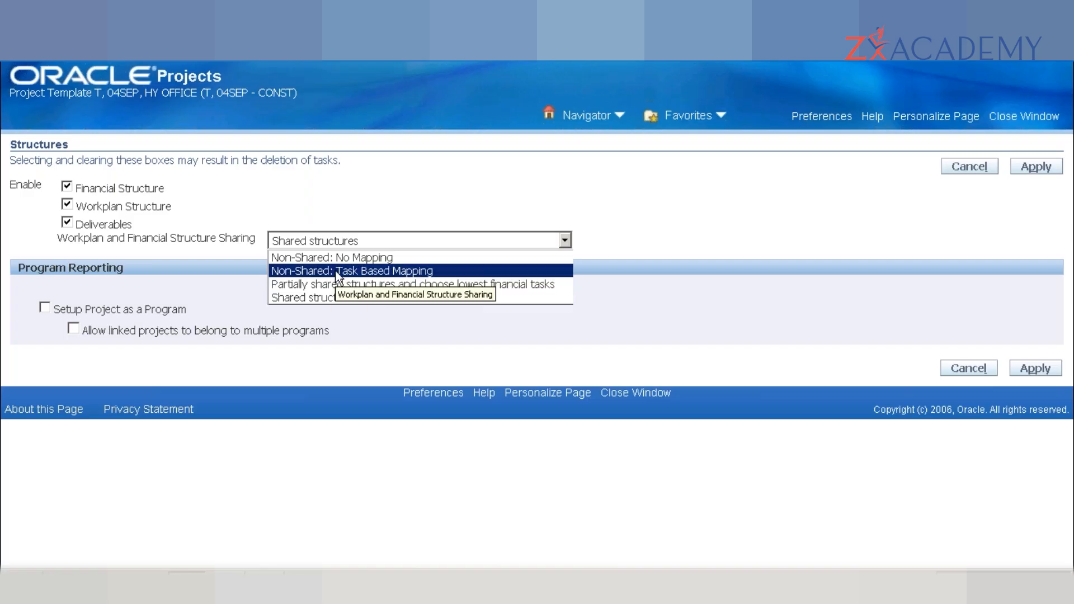
pyautogui.click(349, 180)
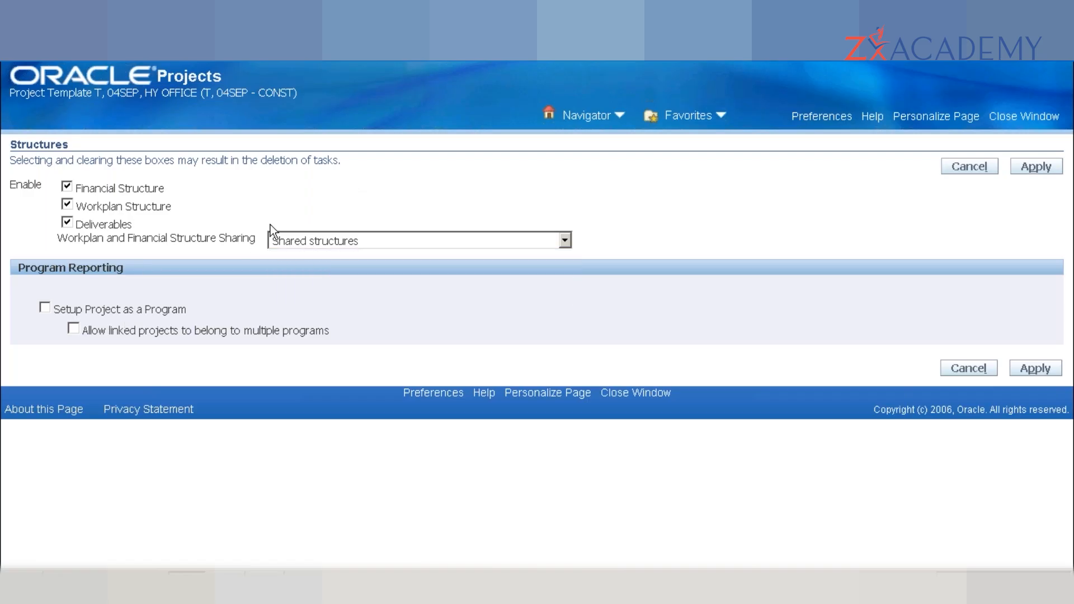
# - In Notepad, enter the heading "PA" and the number 1245698 with tasks t1 and t2 indented beneath it
pyautogui.click(266, 585)
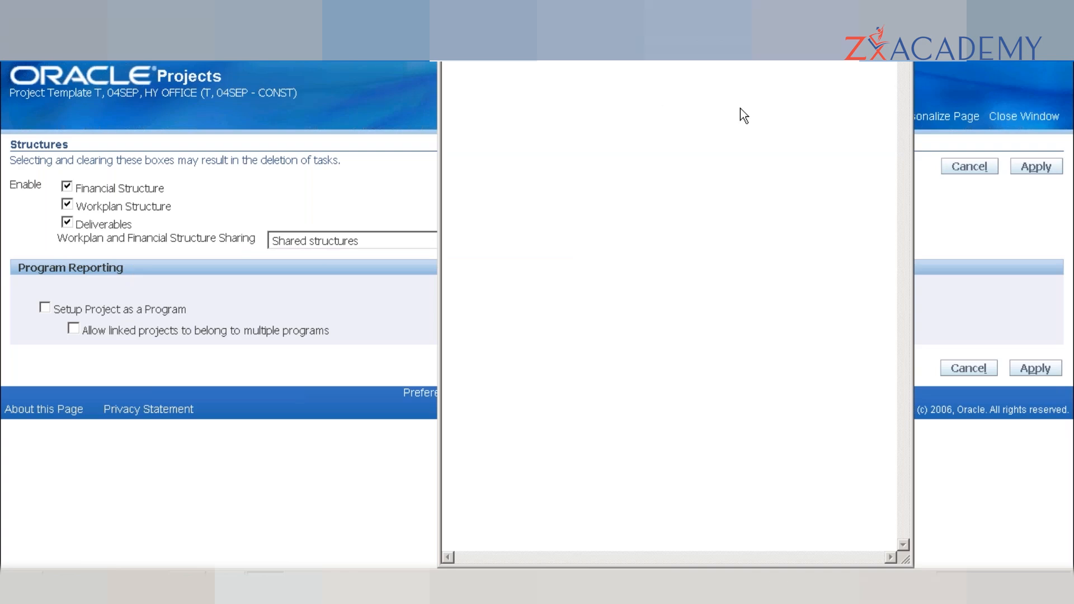
pyautogui.write('PA  ')
pyautogui.write('1245698')
pyautogui.press('Return')
pyautogui.press('Tab')
pyautogui.write('t1')
pyautogui.press('Return')
pyautogui.press('Tab')
pyautogui.write('t2')
pyautogui.press('Return')
# - Add subtasks 2.1 and 2.2, indented one level deeper, below task t2
pyautogui.press('Tab')
pyautogui.press('Tab')
pyautogui.write('21')
pyautogui.press('Return')
pyautogui.press('Tab')
pyautogui.press('BackSpace')
pyautogui.press('BackSpace')
pyautogui.press('BackSpace')
pyautogui.write('.1')
pyautogui.press('Return')
pyautogui.press('Tab')
pyautogui.press('Tab')
pyautogui.write('2.2')
pyautogui.press('Up')
pyautogui.press('Up')
pyautogui.press('Up')
pyautogui.press('Up')
pyautogui.press('Up')
pyautogui.press('Up')
pyautogui.press('Up')
pyautogui.click(540, 103)
pyautogui.press('Tab')
pyautogui.press('Tab')
pyautogui.press('Tab')
pyautogui.press('Tab')
pyautogui.press('Tab')
pyautogui.press('Tab')
pyautogui.press('Tab')
pyautogui.press('Tab')
pyautogui.press('Tab')
pyautogui.press('BackSpace')
pyautogui.press('BackSpace')
pyautogui.press('BackSpace')
pyautogui.press('BackSpace')
# - Repeat the number 1245698 in a separate column on the same line as the first one
pyautogui.click(519, 130)
pyautogui.press('Tab')
pyautogui.press('Tab')
pyautogui.press('Tab')
pyautogui.press('Tab')
pyautogui.write('12456')
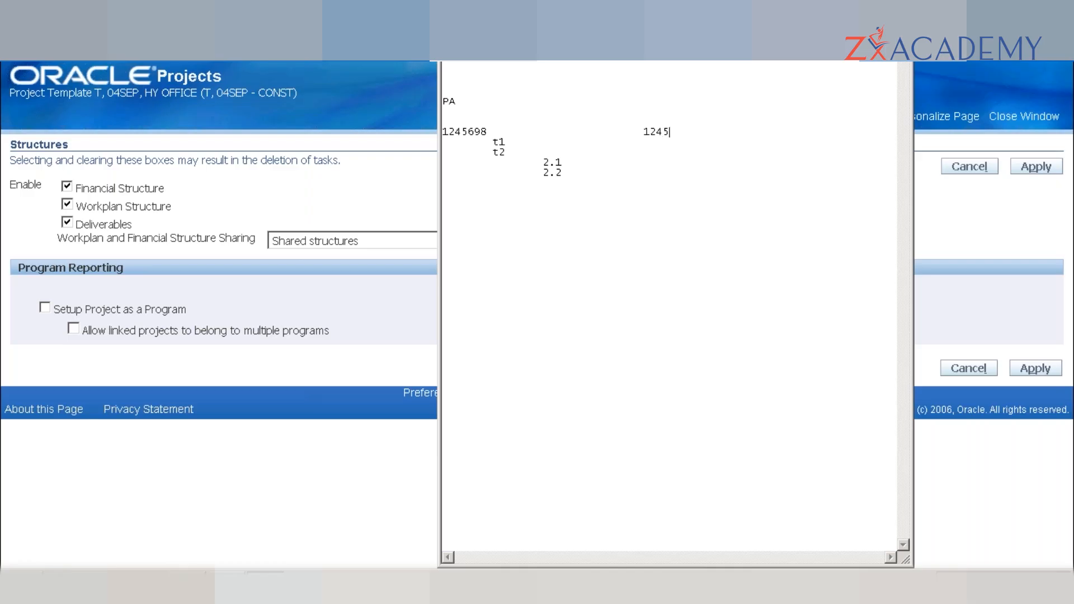
pyautogui.write('98')
# - Highlight the number and task outline in the Notepad notes, and return to the template's Structures settings
pyautogui.click(273, 207)
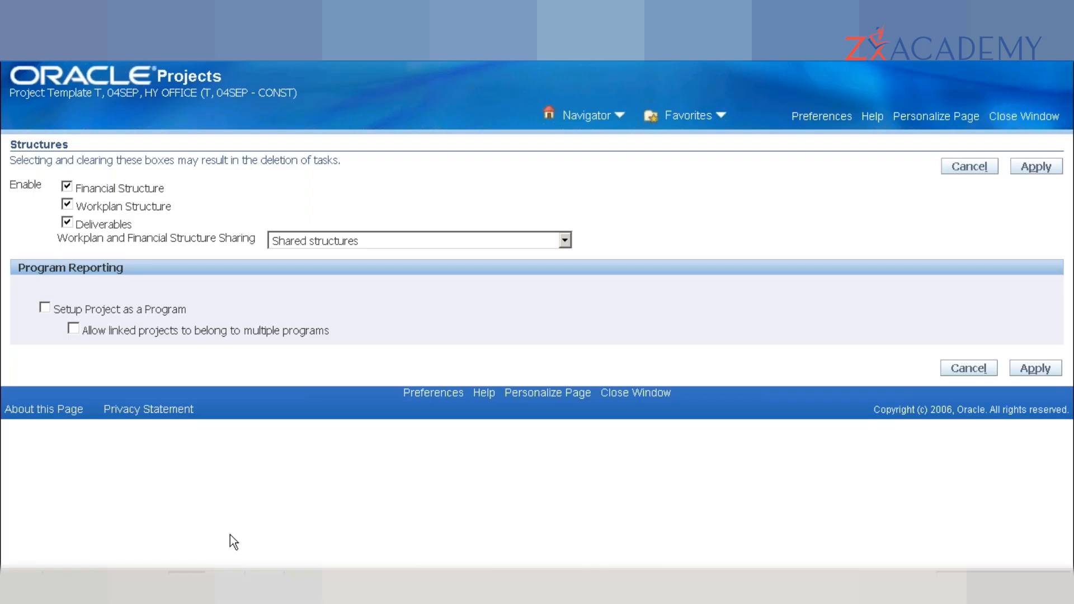
pyautogui.click(264, 581)
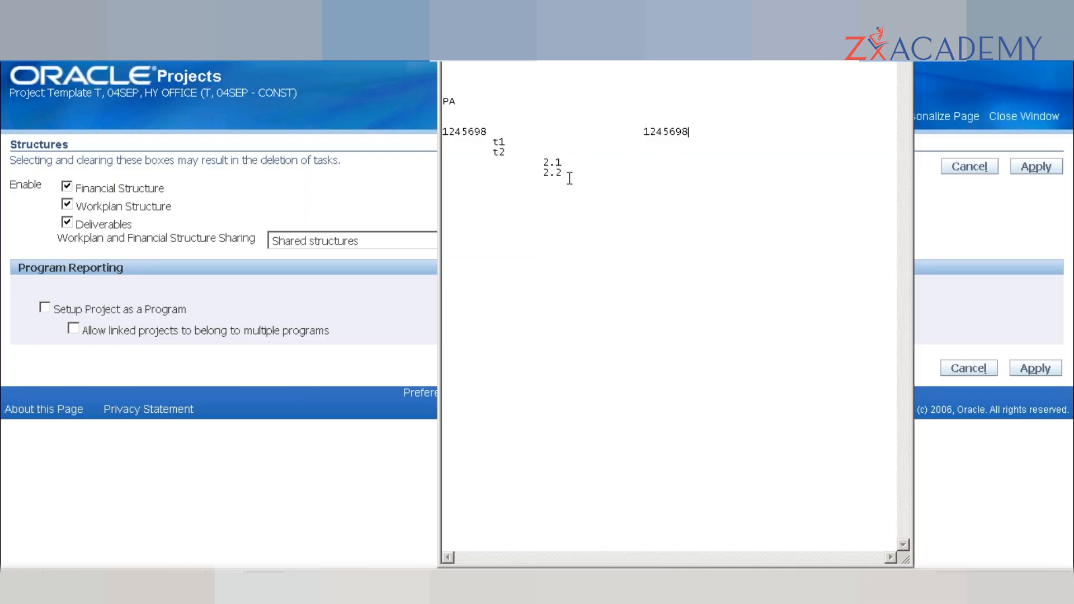
pyautogui.moveTo(563, 174); pyautogui.dragTo(439, 132)
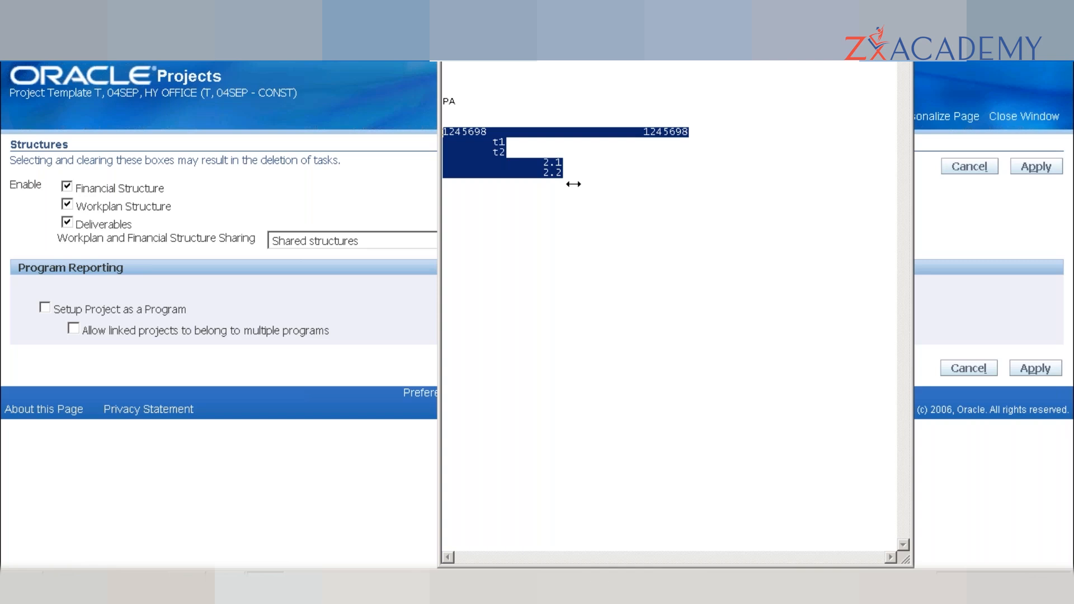
pyautogui.click(187, 580)
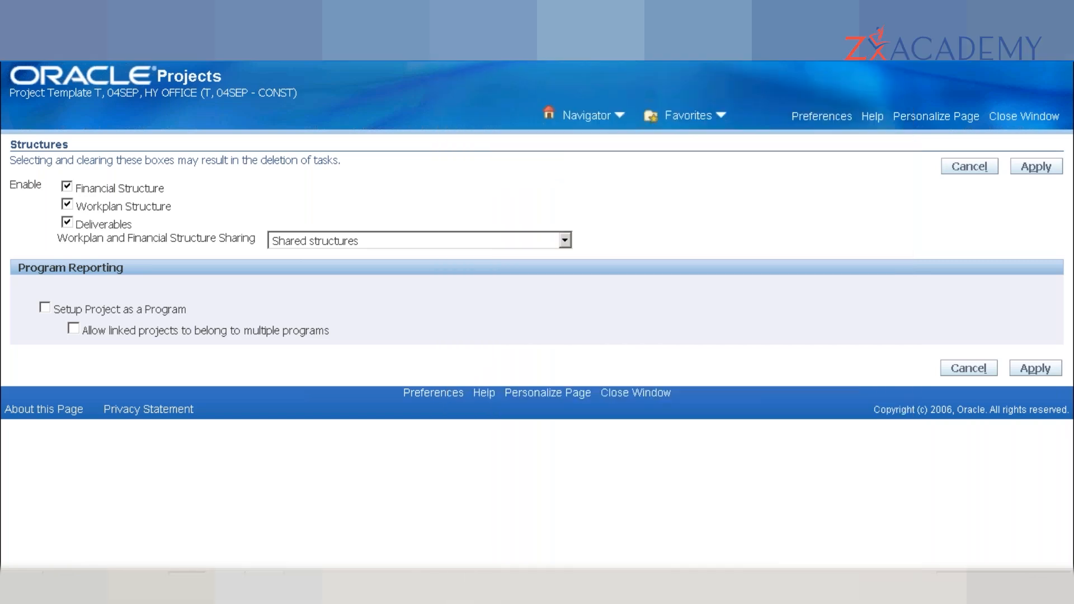
# - Review the structure sharing choices, and clear Deliverables and Workplan Structure so that only Financial Structure is enabled
pyautogui.click(302, 237)
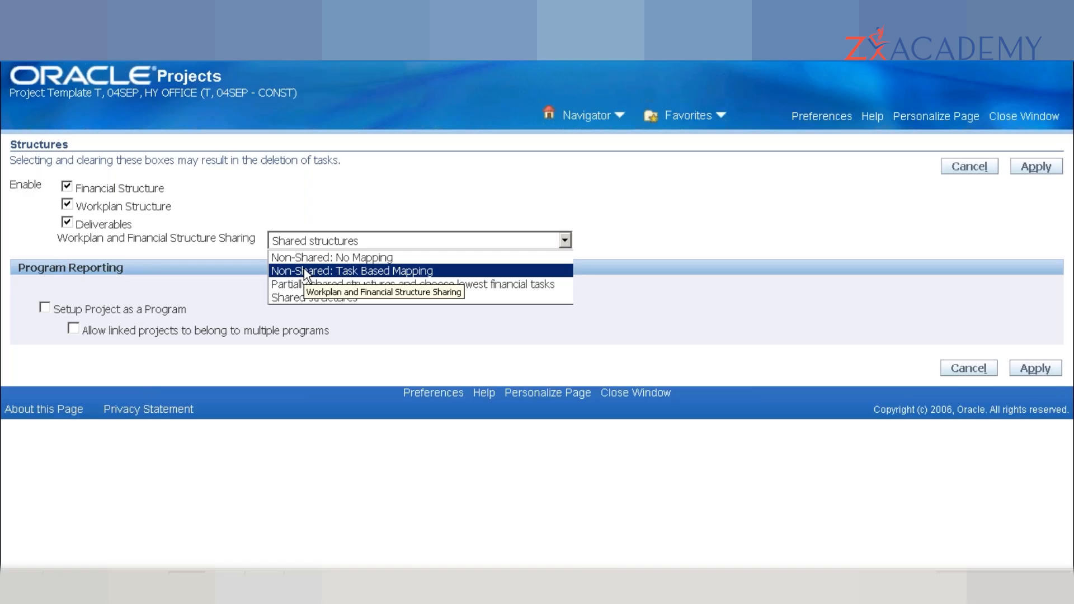
pyautogui.click(300, 298)
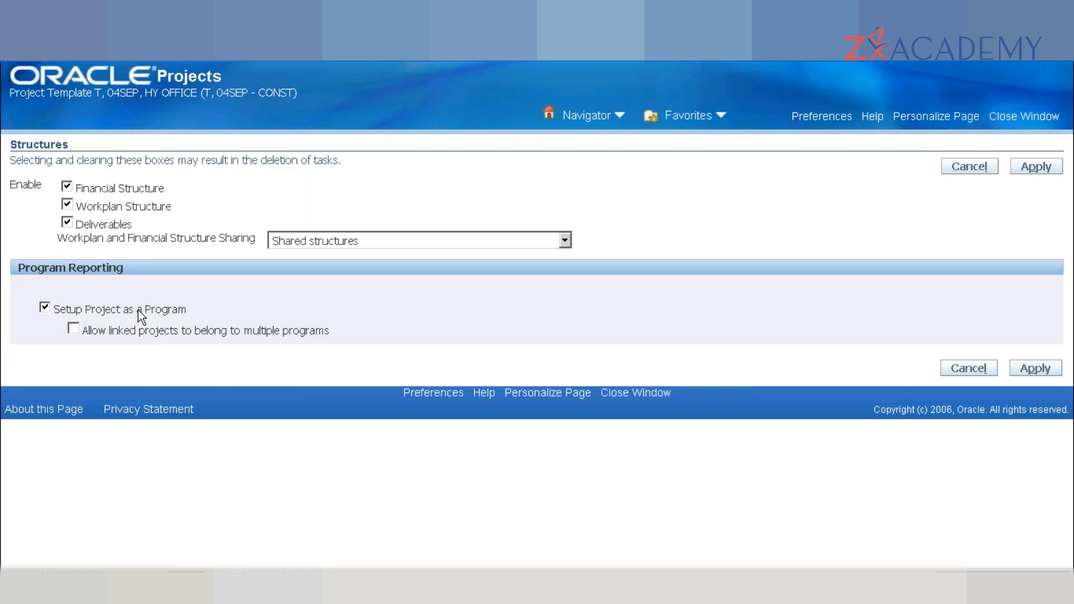
pyautogui.click(113, 225)
pyautogui.click(112, 208)
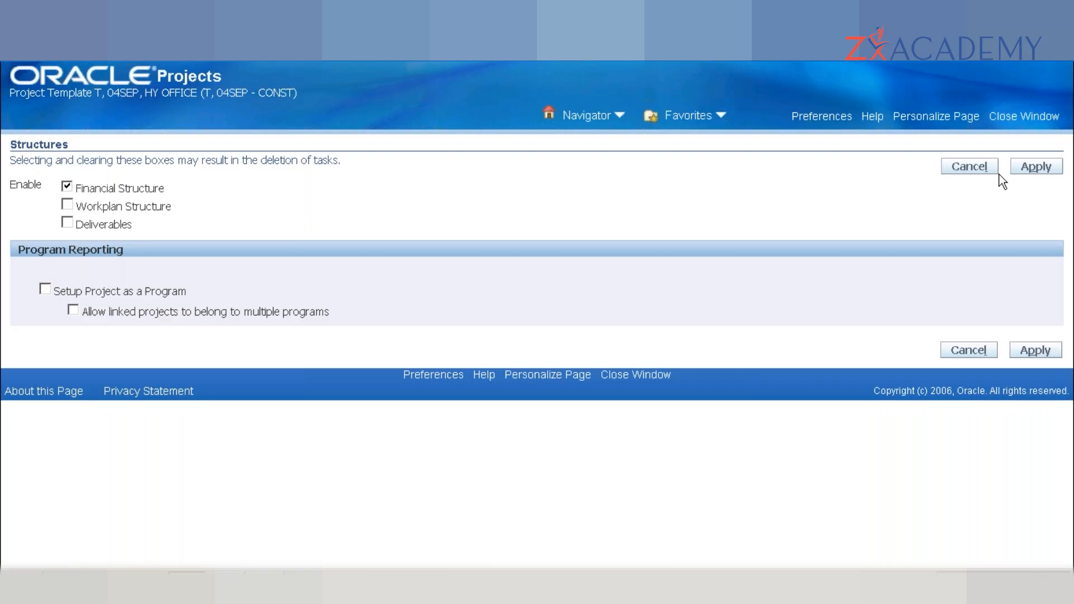
# - Apply the template's structure settings with only Financial Structure enabled, and close the Structures page
pyautogui.click(1036, 167)
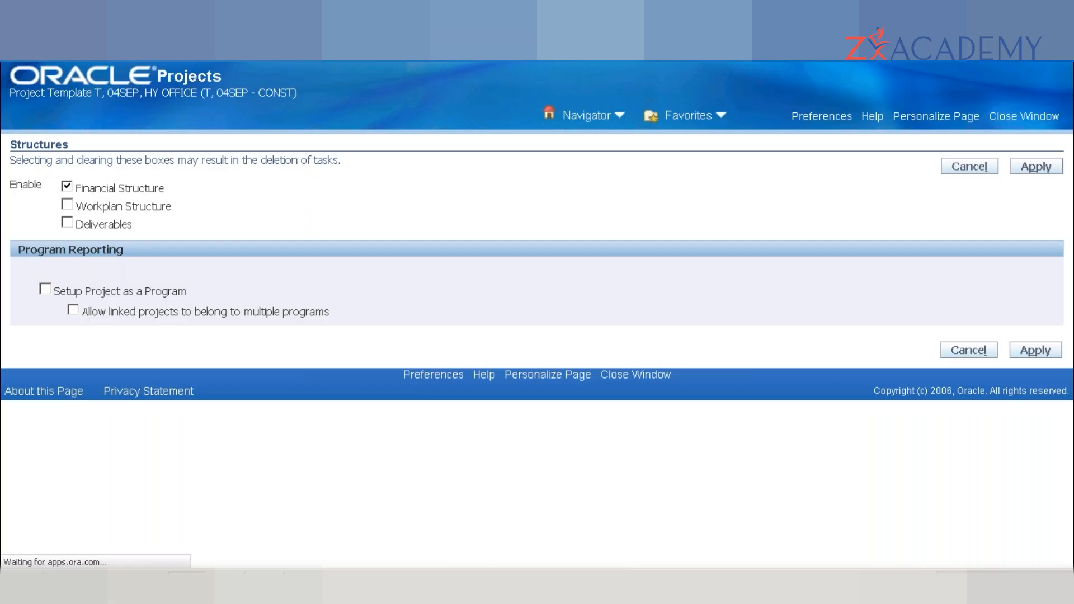
pyautogui.click(1045, 166)
pyautogui.click(1033, 166)
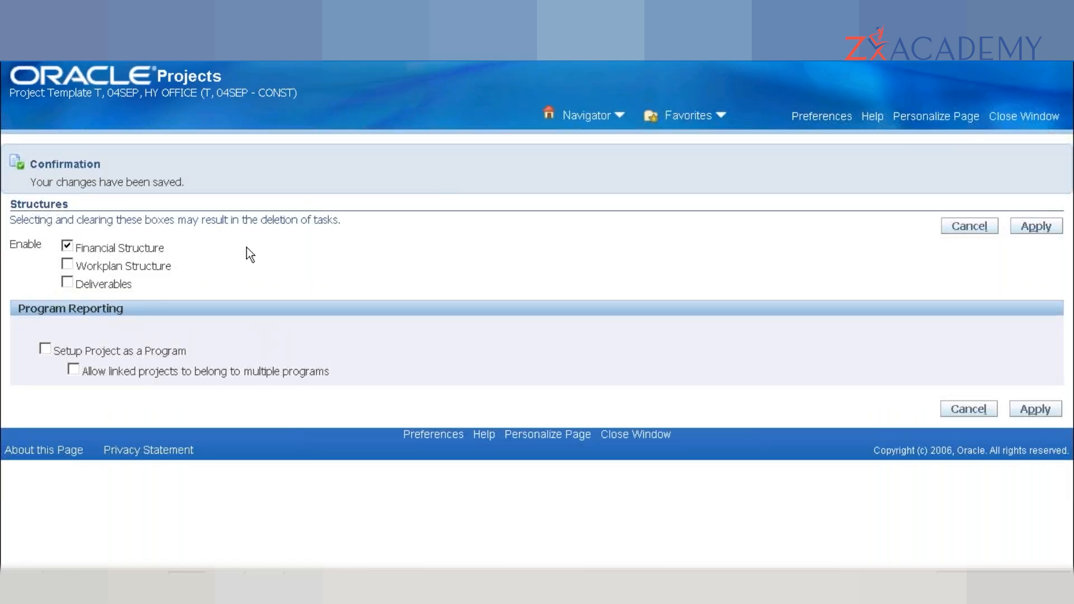
pyautogui.click(1027, 117)
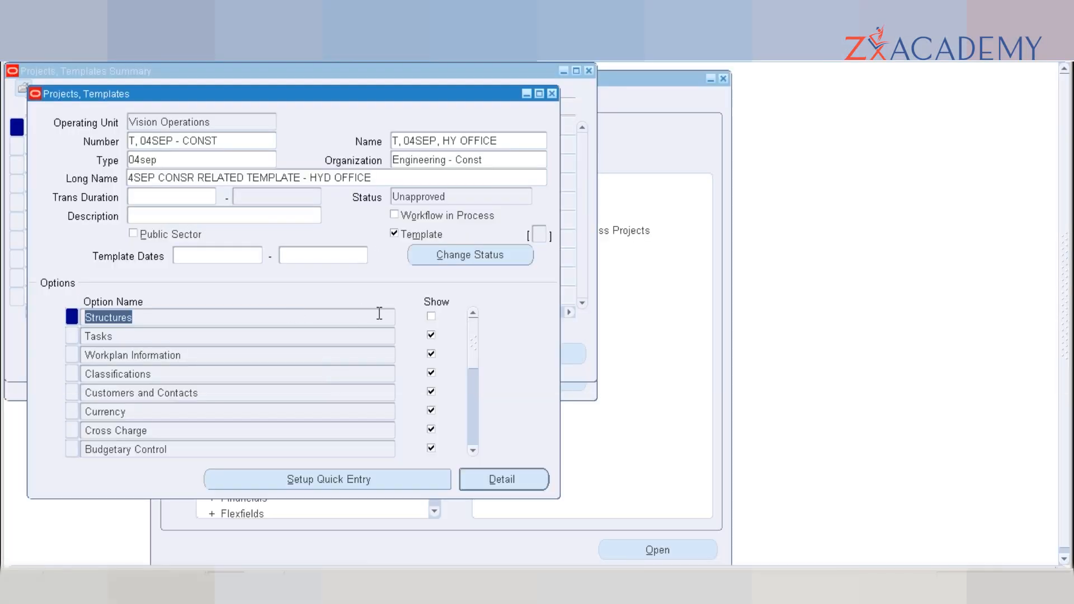
# - Open the task list of template T, 04SEP - CONST from its Tasks option
pyautogui.click(431, 316)
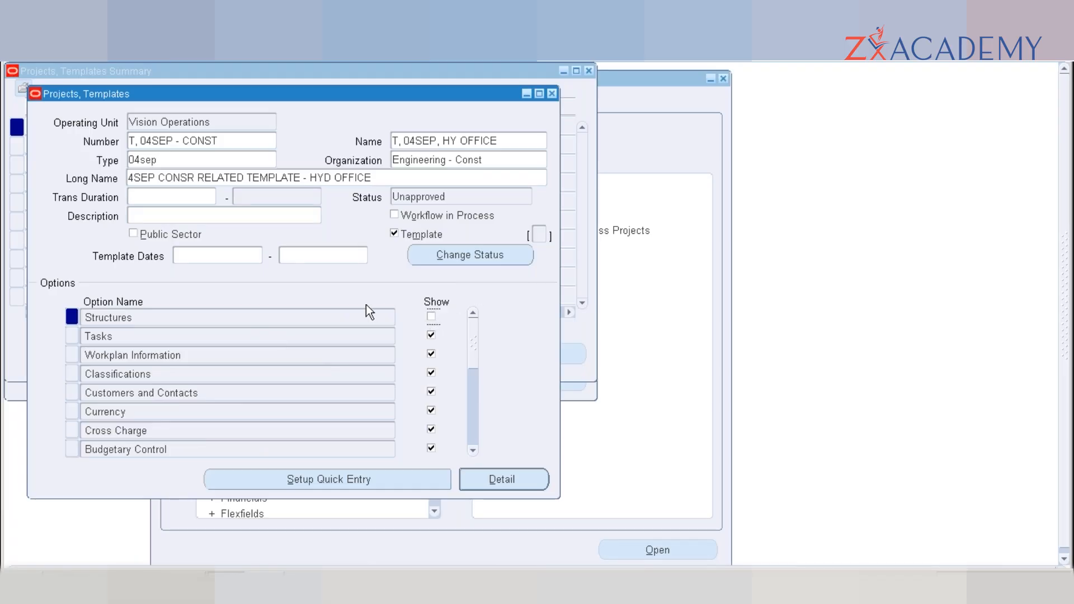
pyautogui.click(280, 320)
pyautogui.hotkey('shift', 'Tab')
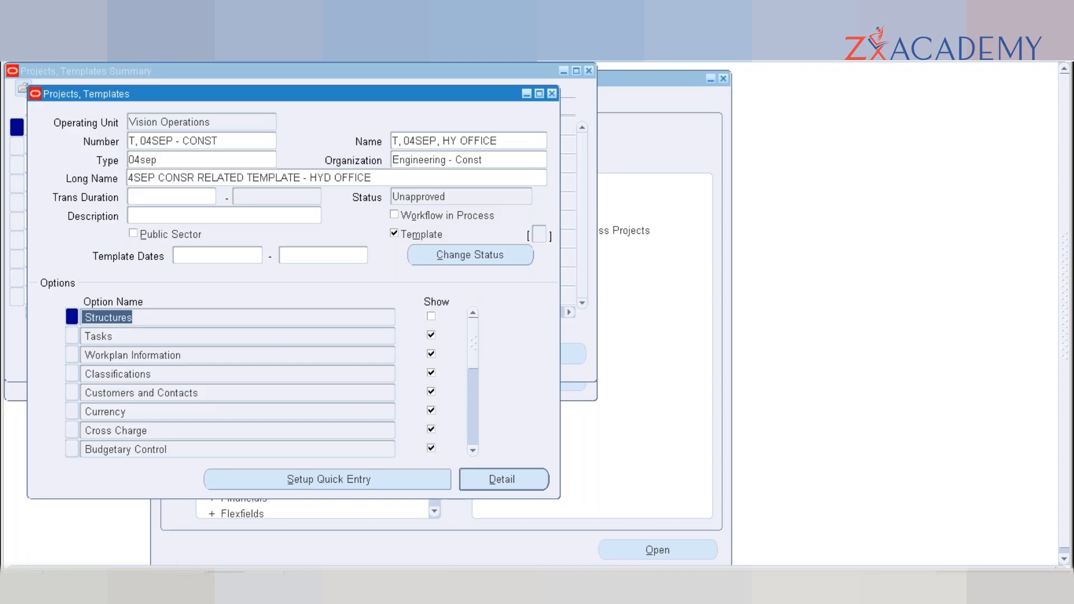
pyautogui.press('Down')
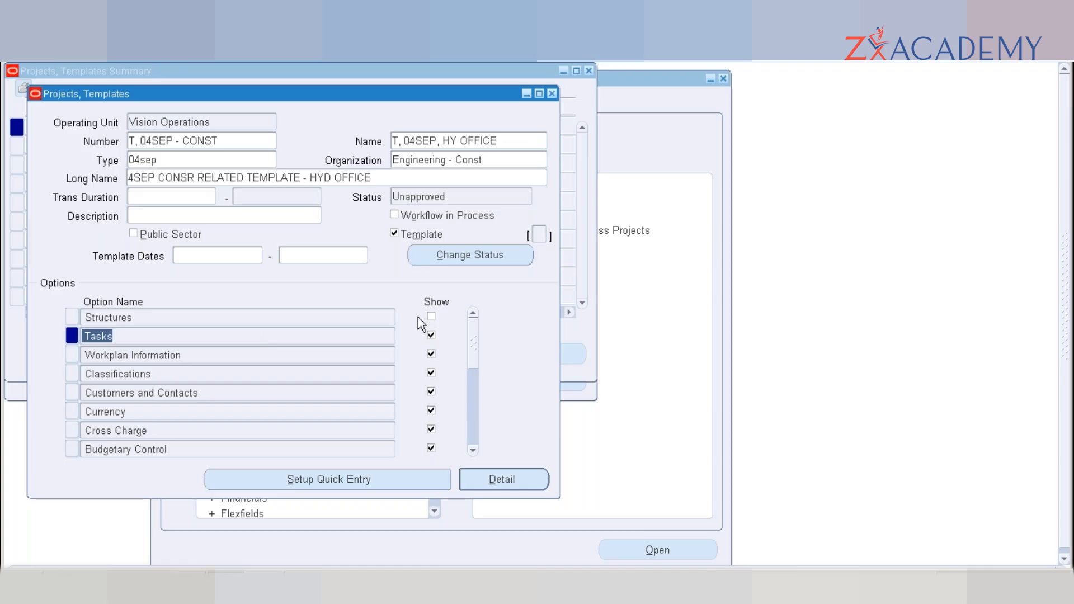
pyautogui.click(109, 336)
pyautogui.doubleClick(108, 337)
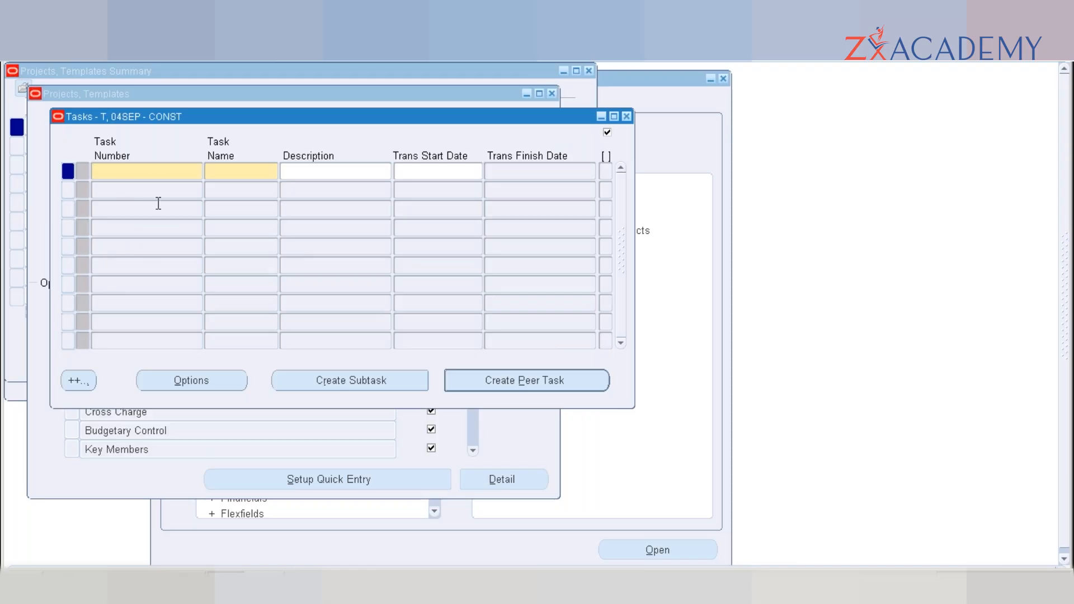
# - Enter the first task with number, name and description 1, and set its transaction start date to 01-JAN-2019
pyautogui.write('1')
pyautogui.press('Tab')
pyautogui.write('1')
pyautogui.press('Tab')
pyautogui.write('1')
pyautogui.press('Tab')
pyautogui.write('01JANQ9')
pyautogui.press('Tab')
pyautogui.press('Return')
pyautogui.click(445, 172)
pyautogui.press('BackSpace')
pyautogui.press('BackSpace')
pyautogui.write('19')
# - Set task 1's transaction finish date to 31-JAN-2019
pyautogui.press('Tab')
pyautogui.write('31DEC')
pyautogui.press('BackSpace')
pyautogui.press('BackSpace')
pyautogui.press('BackSpace')
pyautogui.press('BackSpace')
pyautogui.press('BackSpace')
pyautogui.write('31JAN19')
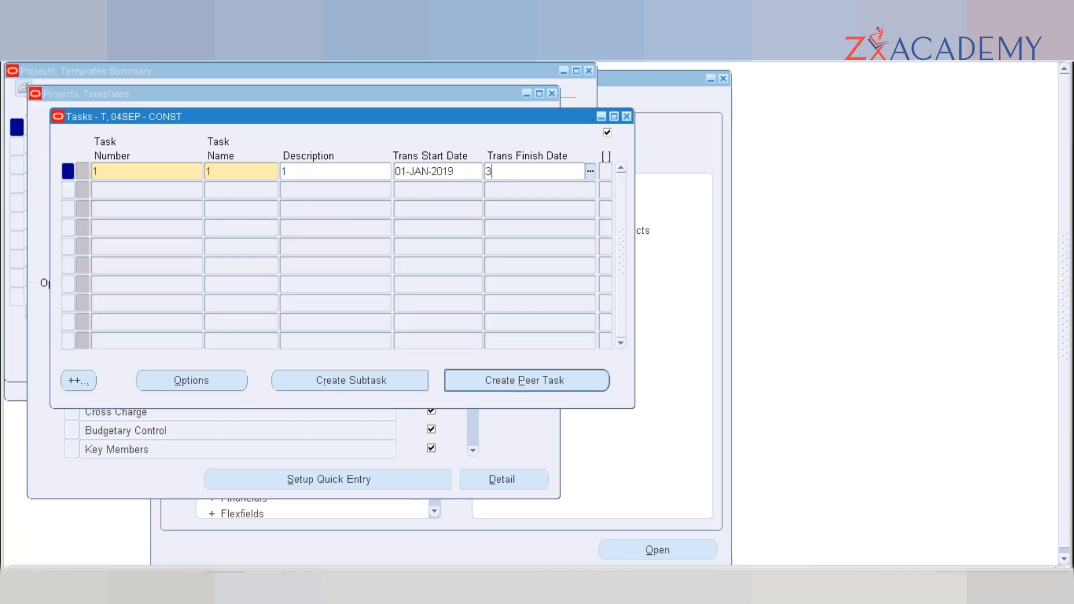
pyautogui.press('Tab')
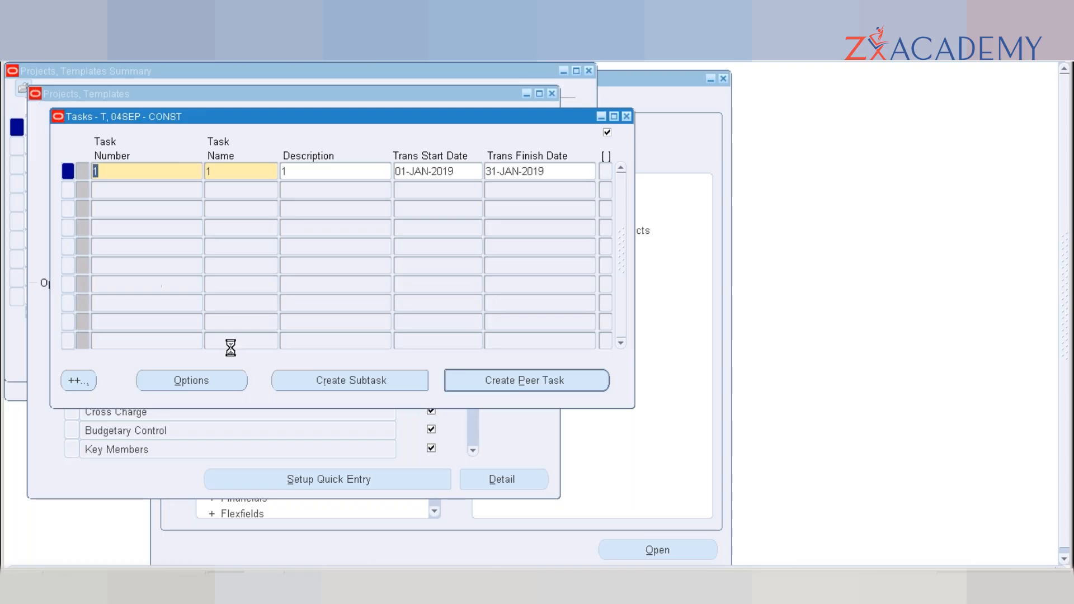
# - Create a peer task after task 1 with number, name and description 2, starting on 01-FEB-2019
pyautogui.click(500, 383)
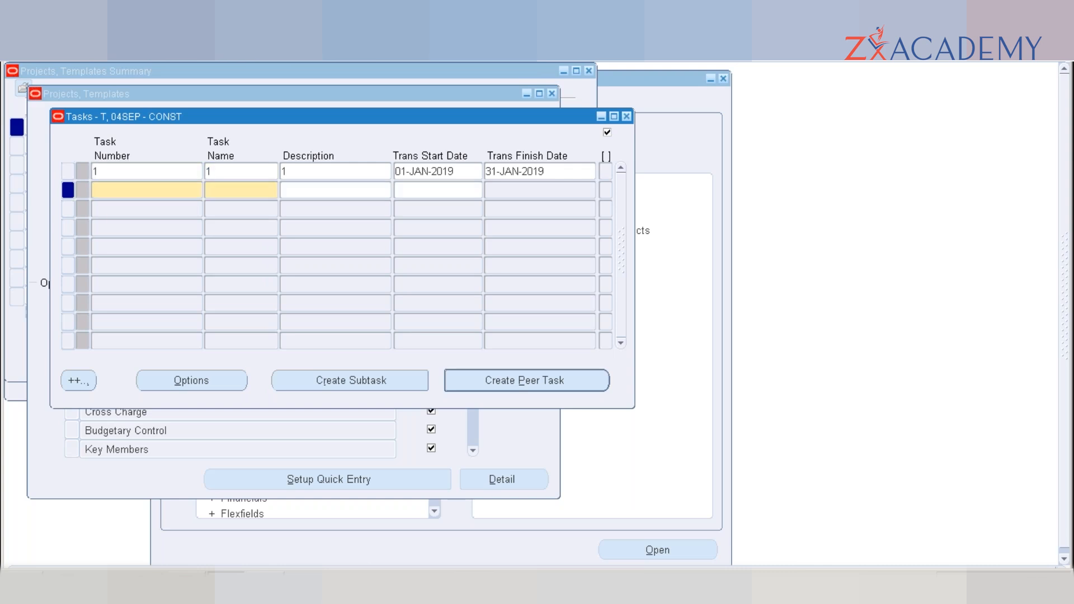
pyautogui.write('2')
pyautogui.press('Tab')
pyautogui.write('2')
pyautogui.press('Tab')
pyautogui.write('2')
pyautogui.press('Tab')
pyautogui.write('01FEB')
pyautogui.press('Tab')
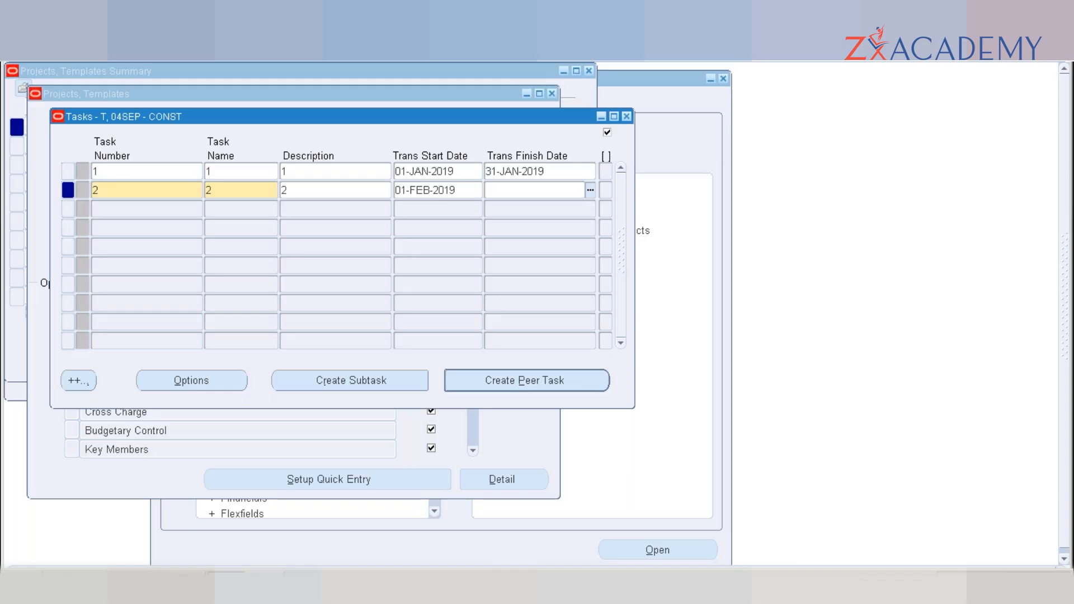
# - Set task 2's transaction finish date to 10-FEB-2019
pyautogui.write('28')
pyautogui.press('BackSpace')
pyautogui.press('BackSpace')
pyautogui.write('10FEB')
pyautogui.press('Tab')
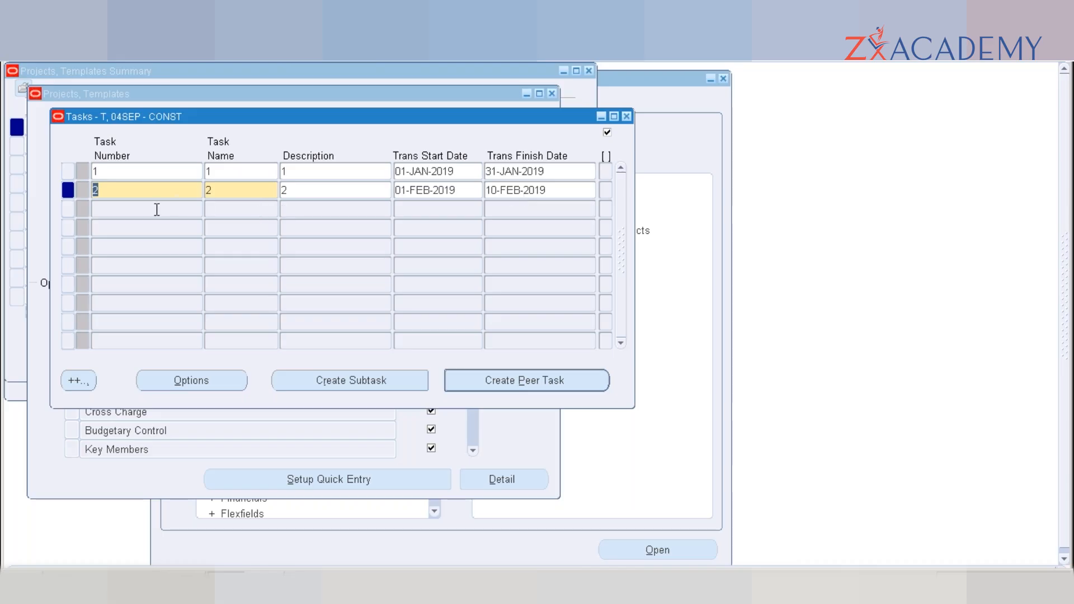
# - Create a subtask under task 2 with number, name and description 2.1
pyautogui.click(370, 381)
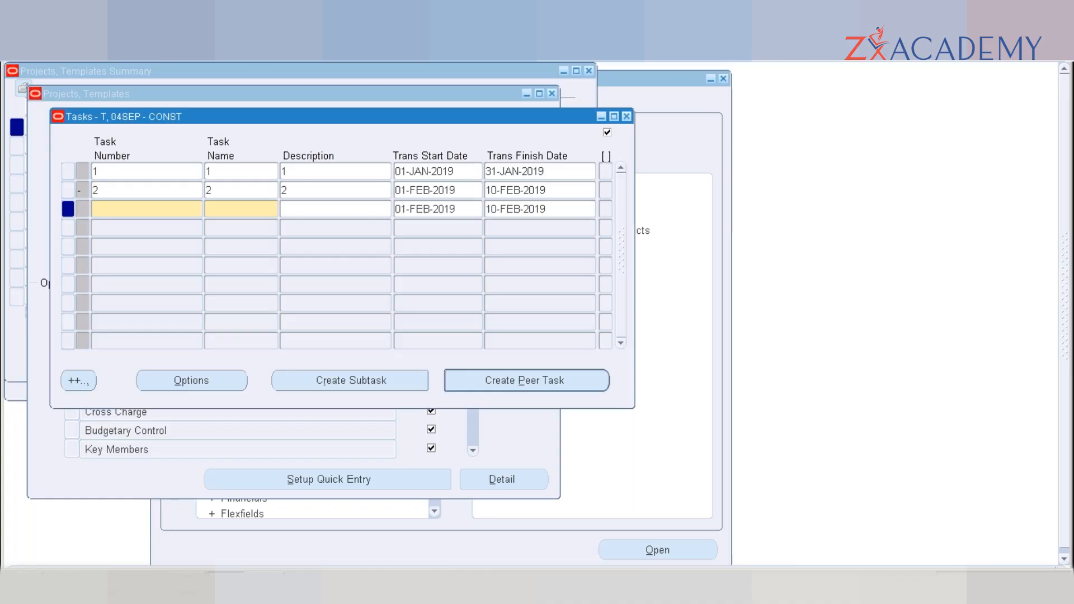
pyautogui.write('2.1')
pyautogui.press('Tab')
pyautogui.write('1.1')
pyautogui.press('Tab')
pyautogui.hotkey('shift', 'Tab')
pyautogui.write('2.1')
pyautogui.press('Tab')
pyautogui.write('2.1')
# - Create a peer task of subtask 2.1 with number, name and description 2.2
pyautogui.click(488, 386)
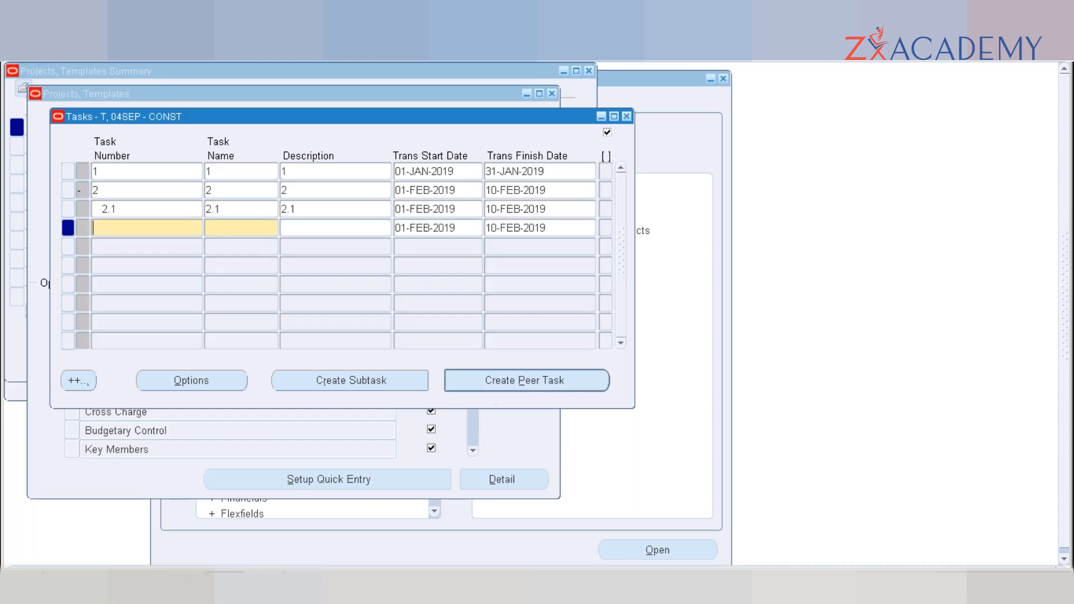
pyautogui.write('2.2')
pyautogui.press('Tab')
pyautogui.write('2.22.2')
pyautogui.hotkey('shift', 'Tab')
# - Create a peer task of task 2 with number, name and description 3
pyautogui.click(109, 188)
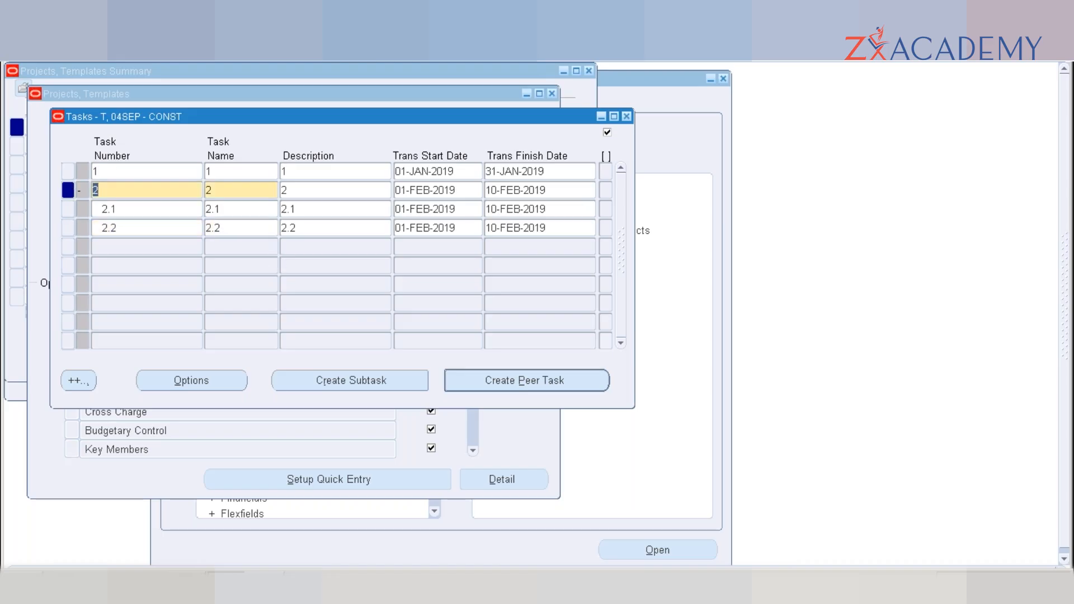
pyautogui.click(479, 378)
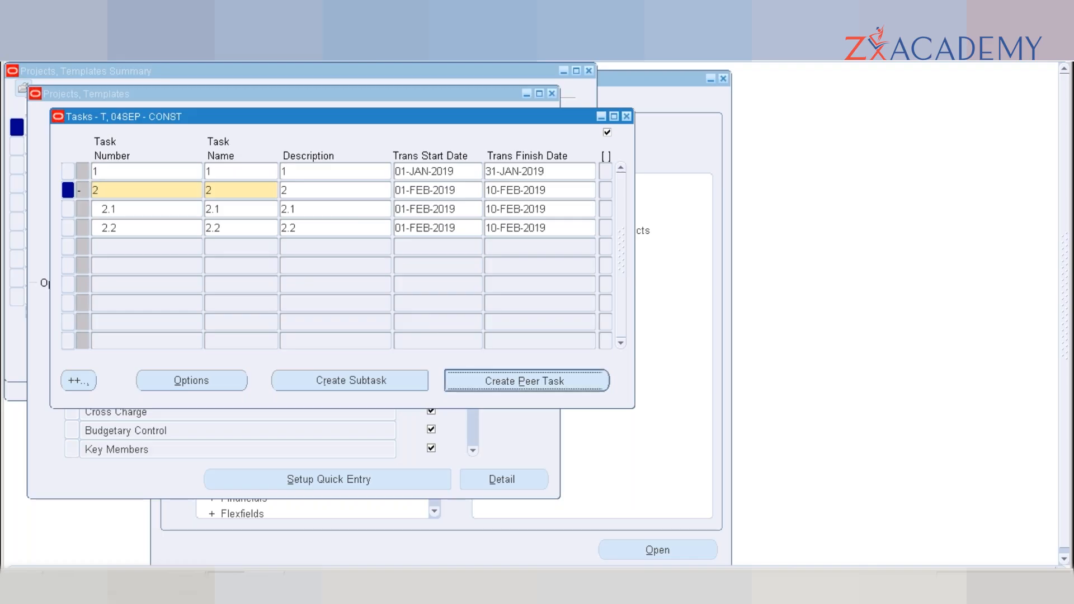
pyautogui.write('3')
pyautogui.press('Tab')
pyautogui.press('Tab')
pyautogui.write('3')
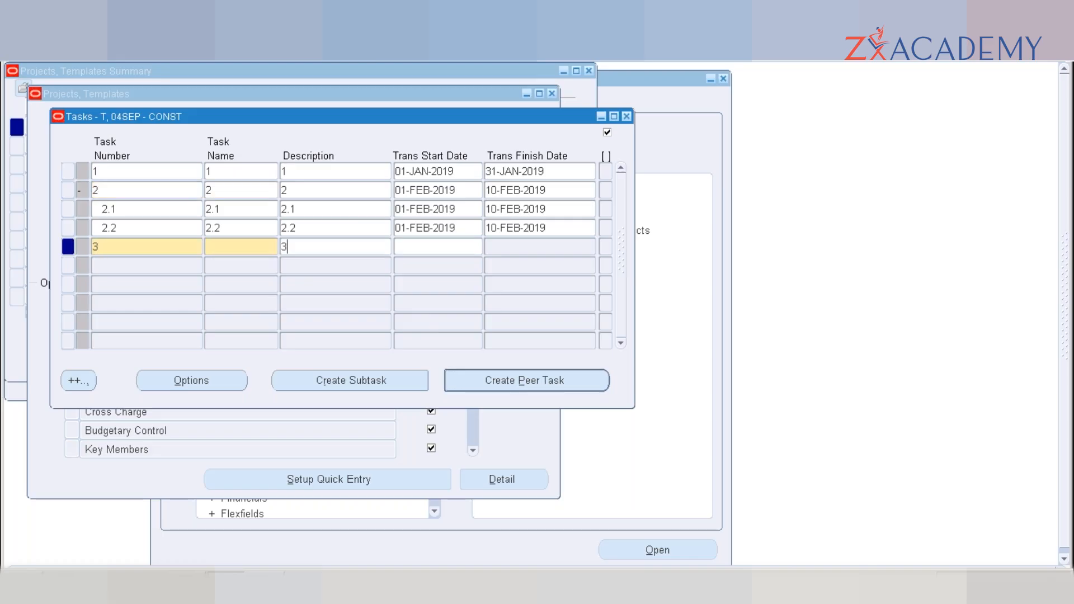
pyautogui.click(240, 246)
pyautogui.write('3')
# - Set task 3's transaction start date to 01-JAN-2019 and close the task list
pyautogui.click(95, 246)
pyautogui.press('Tab')
pyautogui.press('Tab')
pyautogui.click(418, 249)
pyautogui.write('01JAN19')
pyautogui.hotkey('shift', 'Tab')
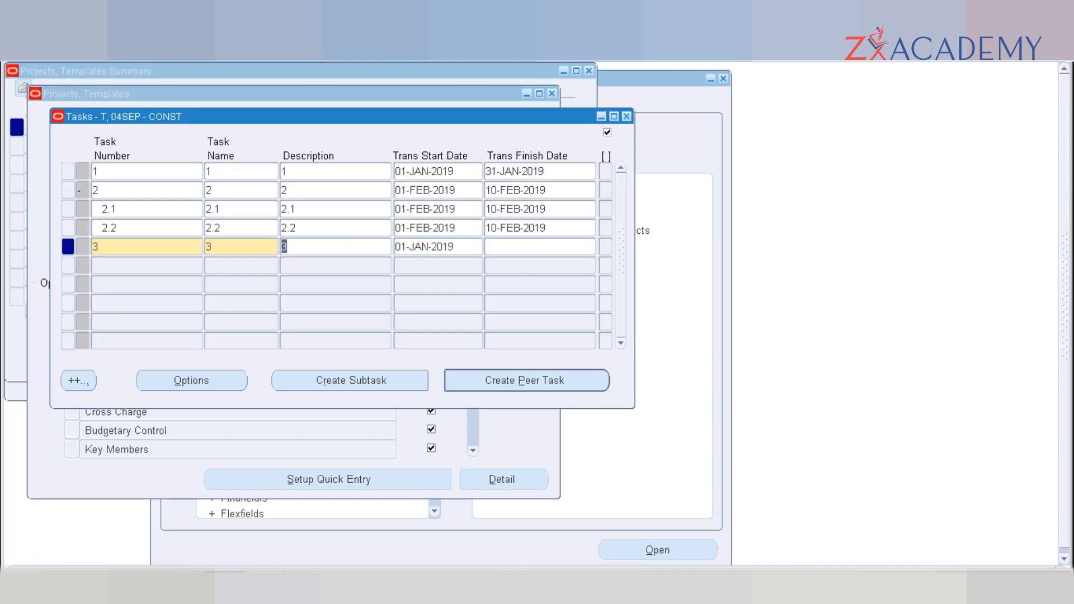
pyautogui.click(628, 117)
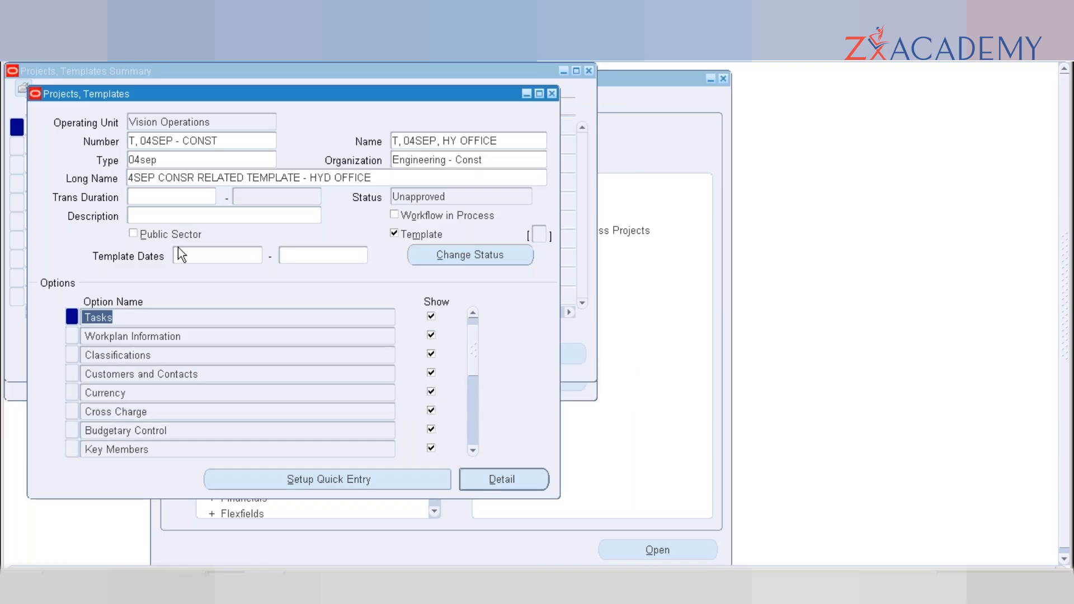
pyautogui.click(167, 193)
pyautogui.write('1')
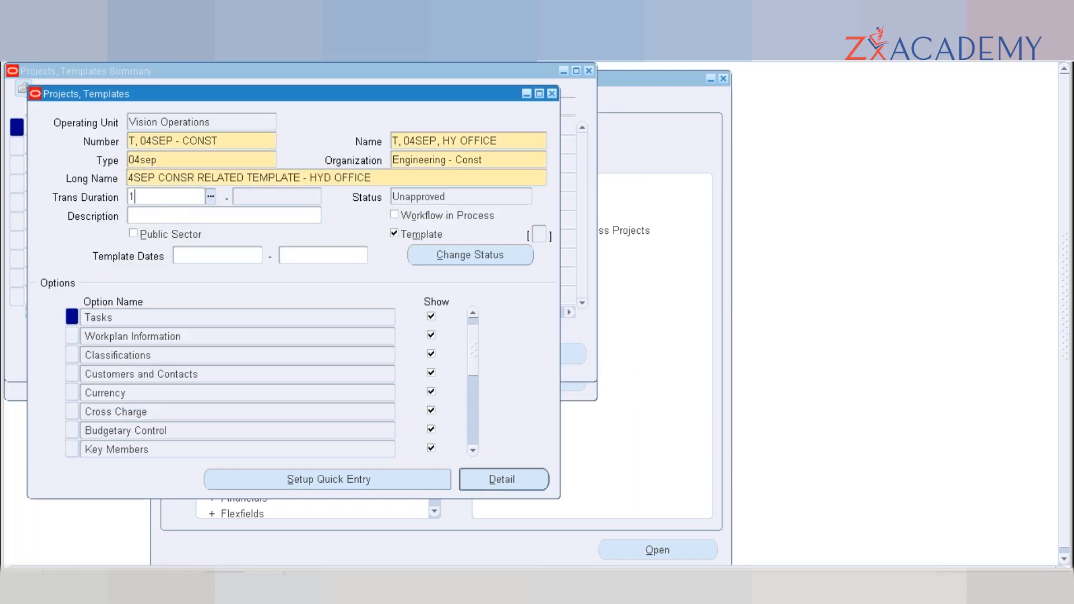
pyautogui.press('BackSpace')
# - Review the Task Detail option of task 3 in the task list, and return to the template
pyautogui.click(148, 317)
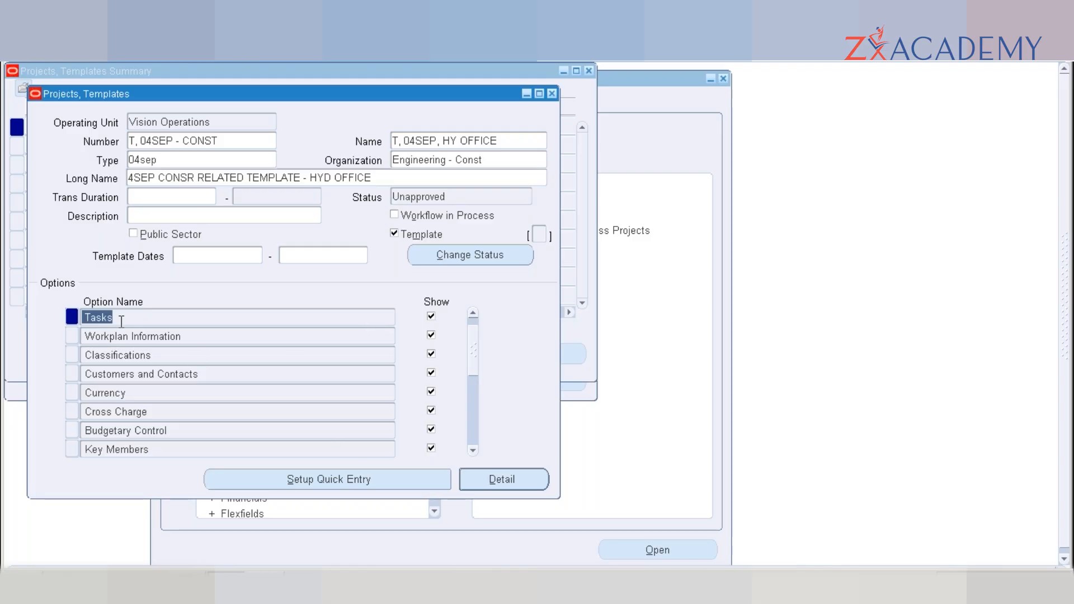
pyautogui.doubleClick(103, 317)
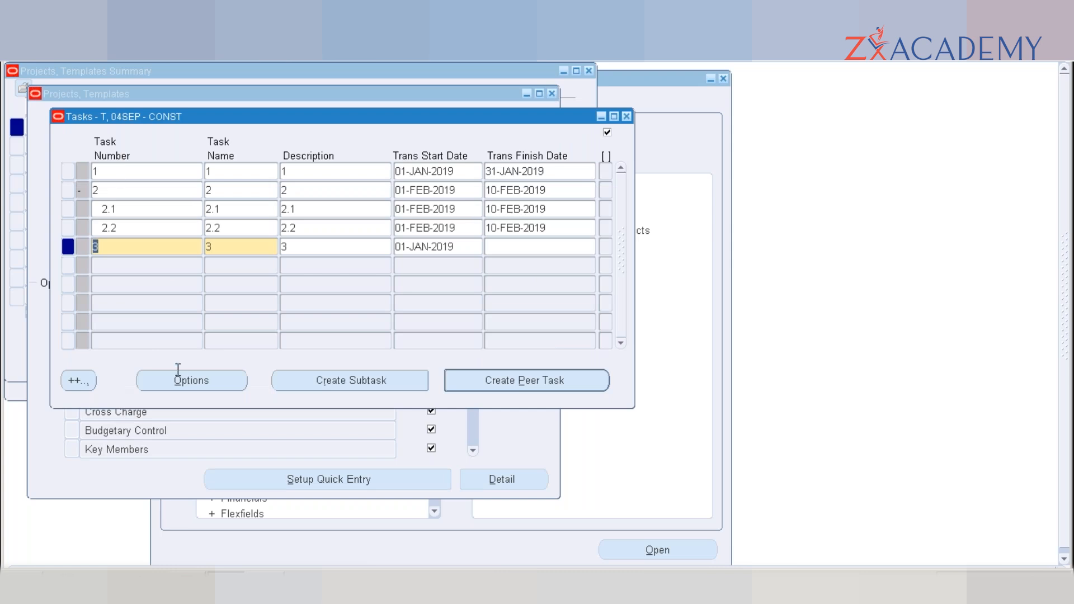
pyautogui.click(179, 378)
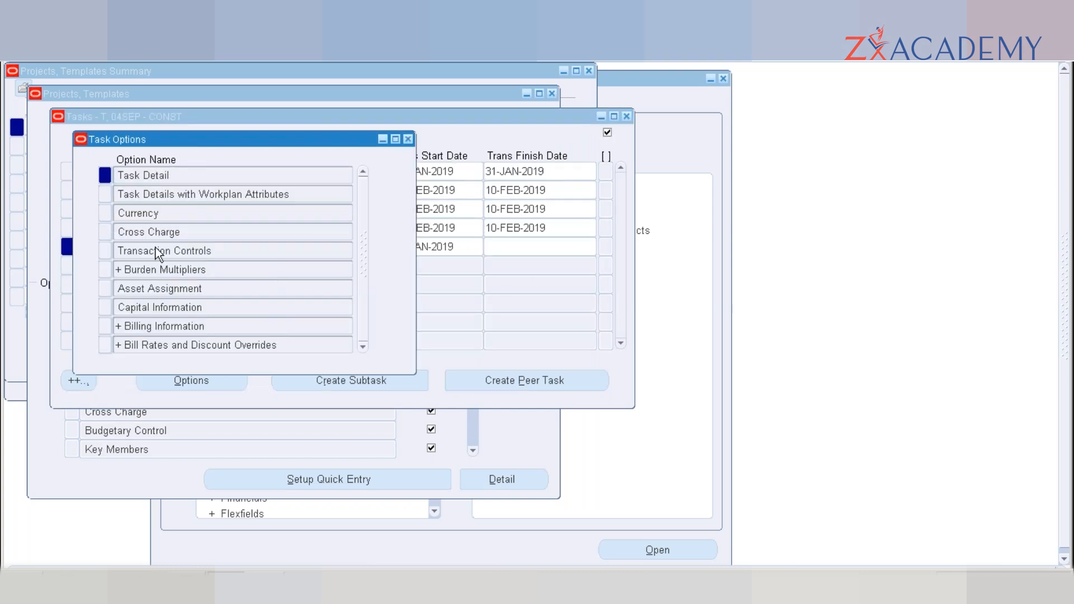
pyautogui.doubleClick(156, 178)
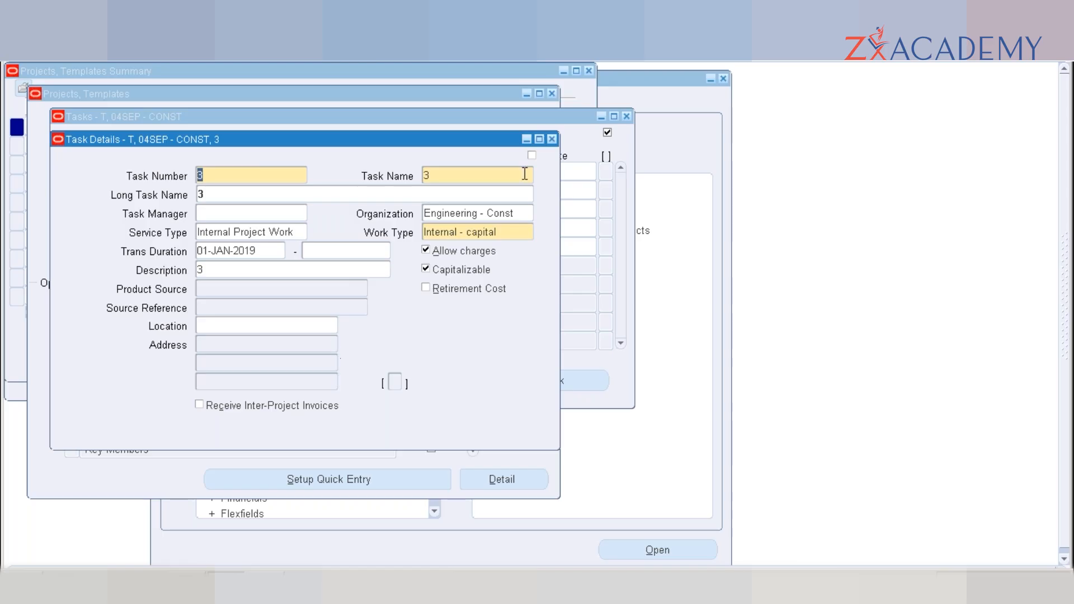
pyautogui.click(551, 140)
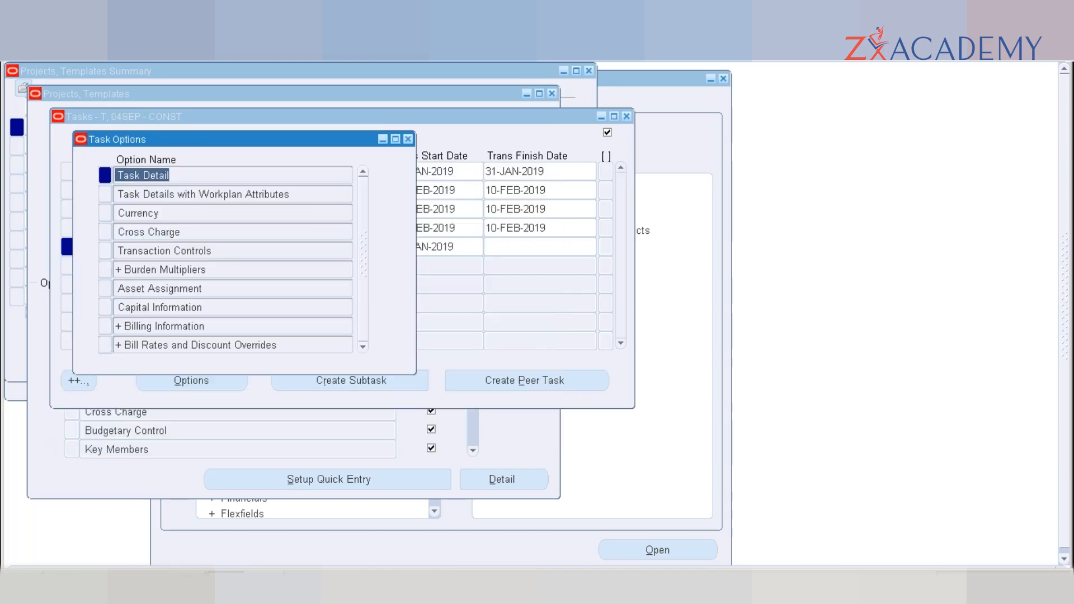
pyautogui.click(407, 139)
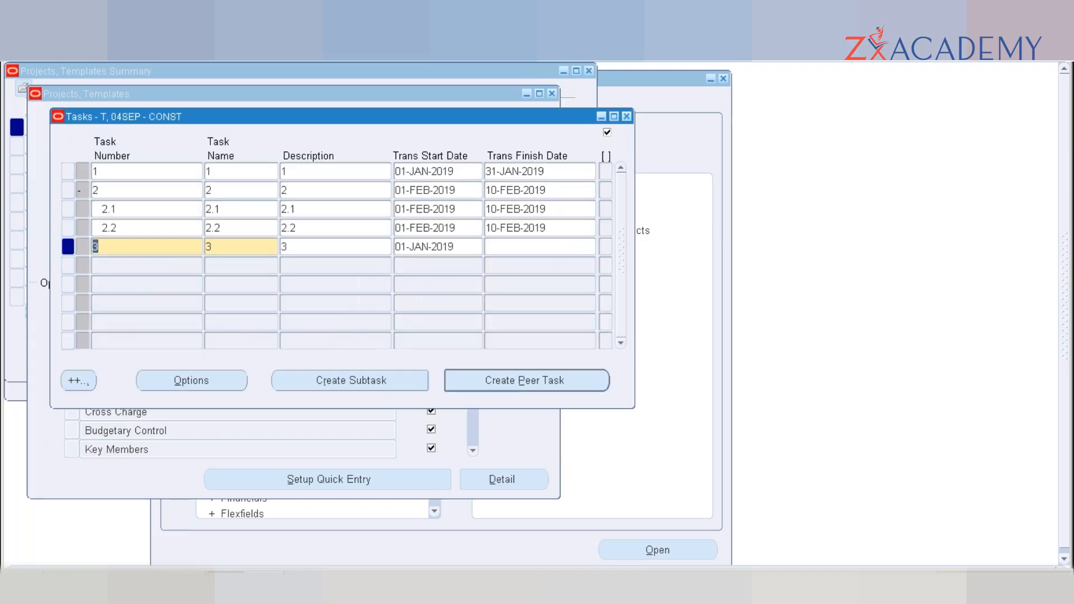
pyautogui.click(626, 116)
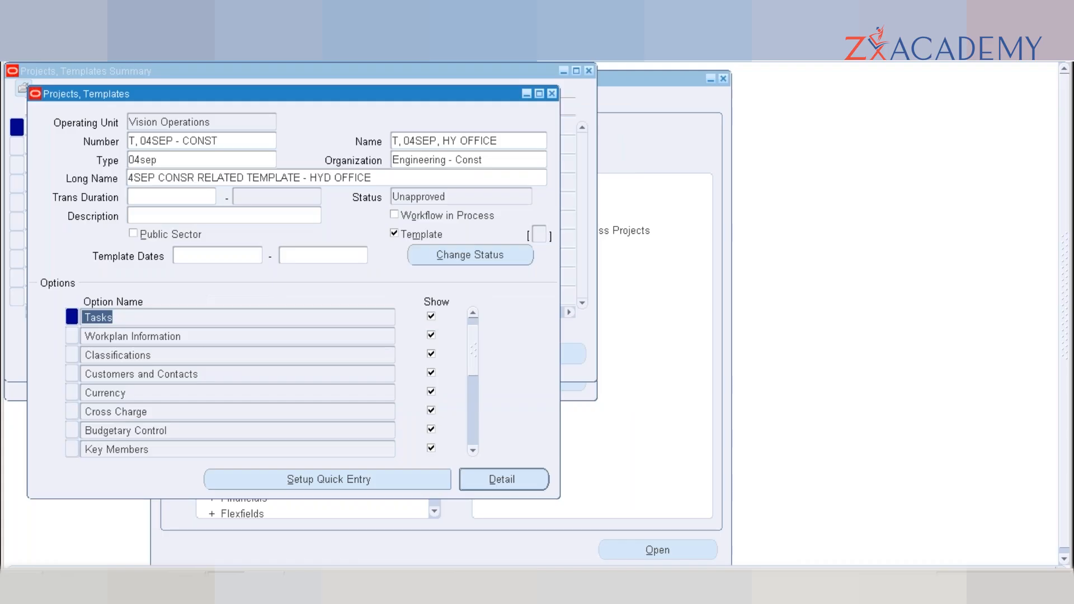
# - Turn off Show for the Workplan Information option and select the Classifications option
pyautogui.click(261, 338)
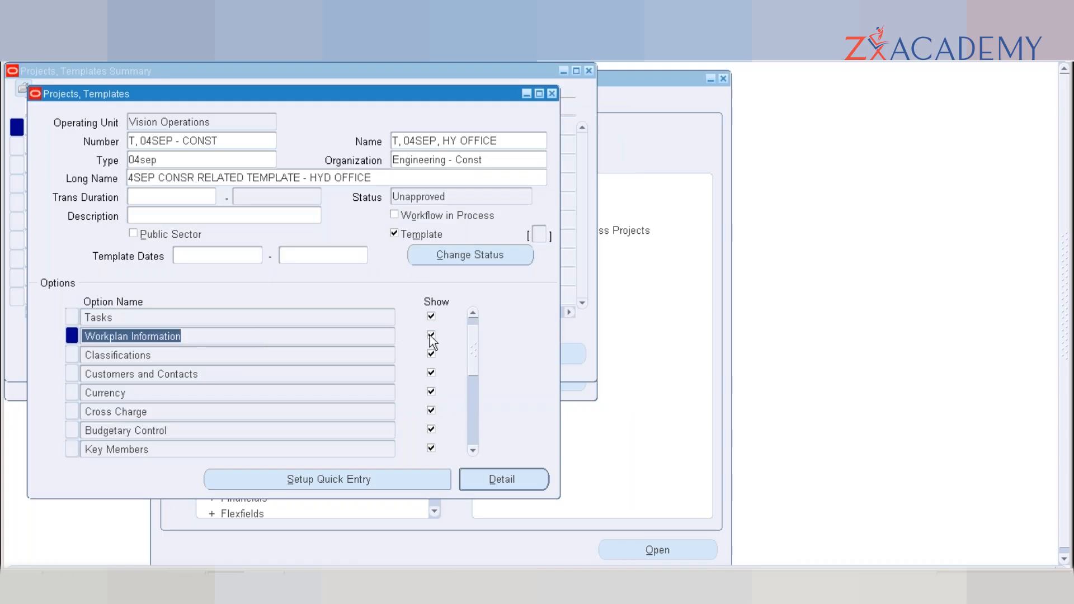
pyautogui.press('Tab')
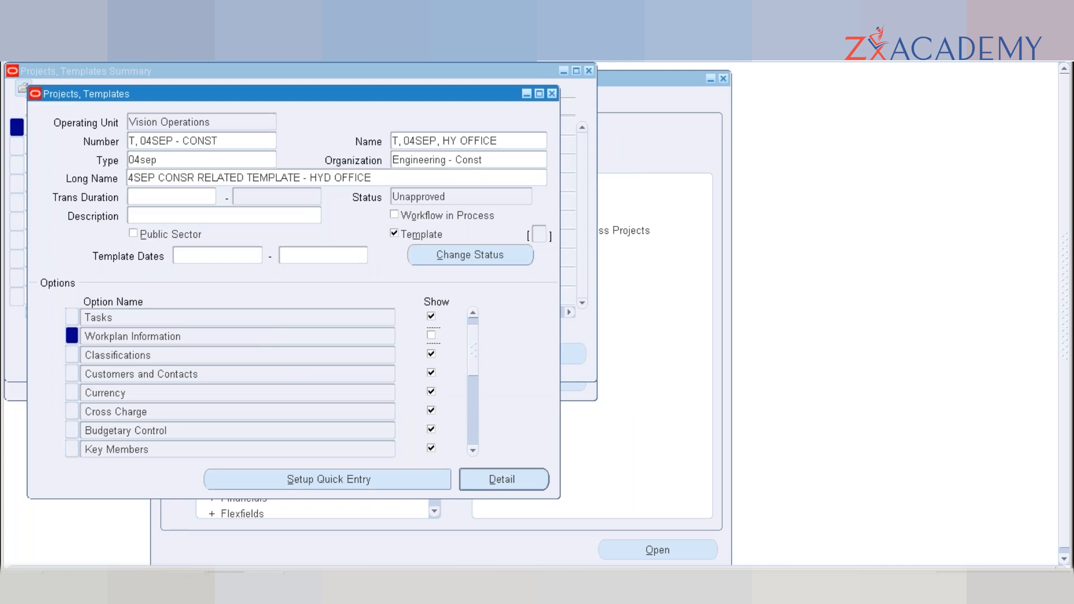
pyautogui.click(114, 356)
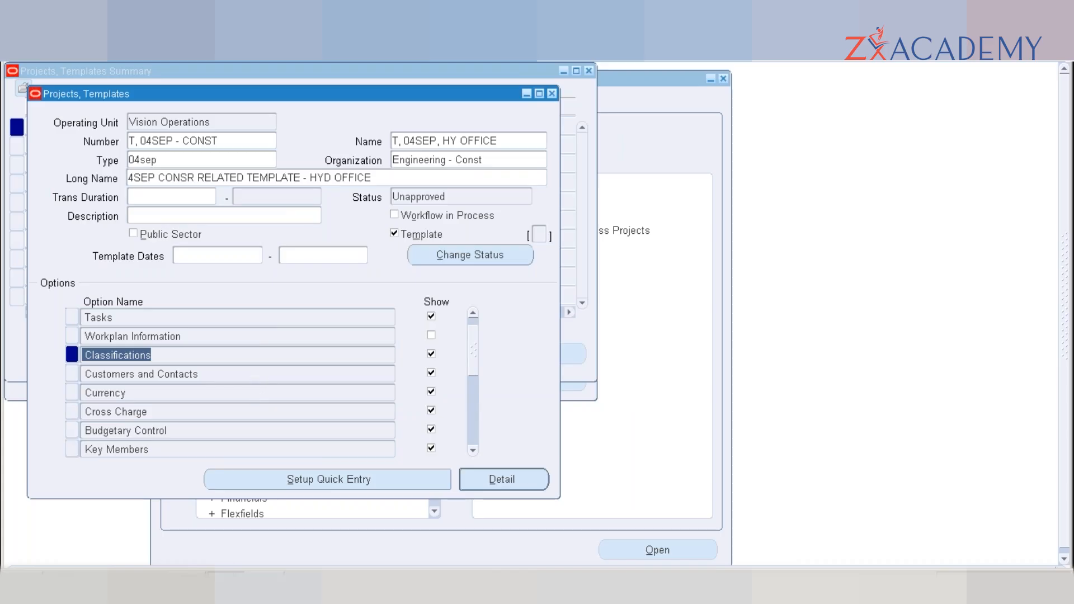
# - Switch to the Notepad notes and add the heading CLASSIFICATIONS a few lines below the task outline
pyautogui.click(265, 585)
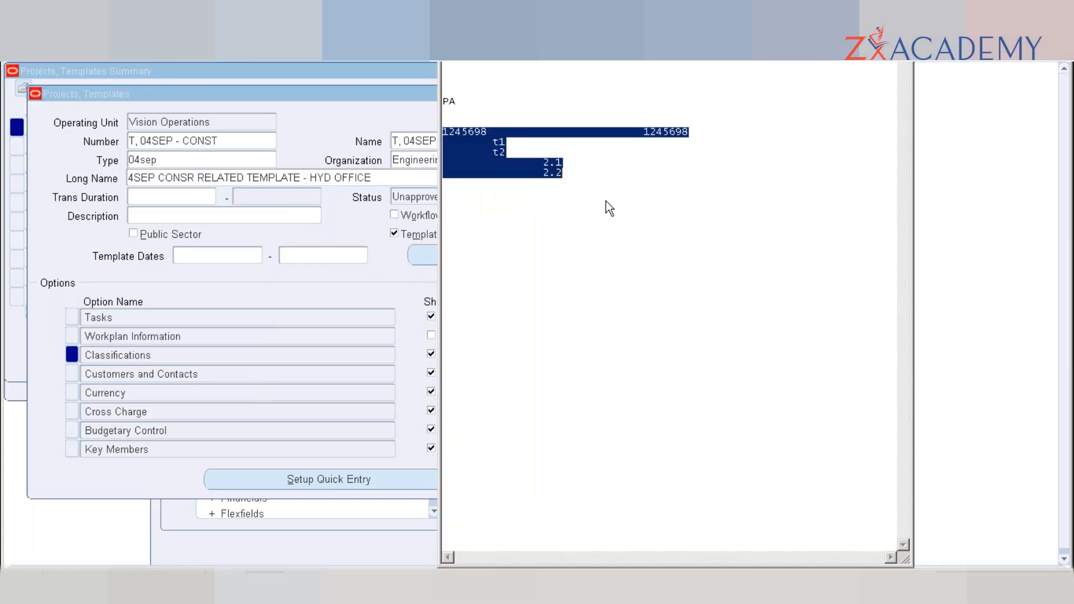
pyautogui.click(607, 199)
pyautogui.press('Return')
pyautogui.press('Return')
pyautogui.press('Return')
pyautogui.press('Return')
pyautogui.write('CLASSIFICATIONS')
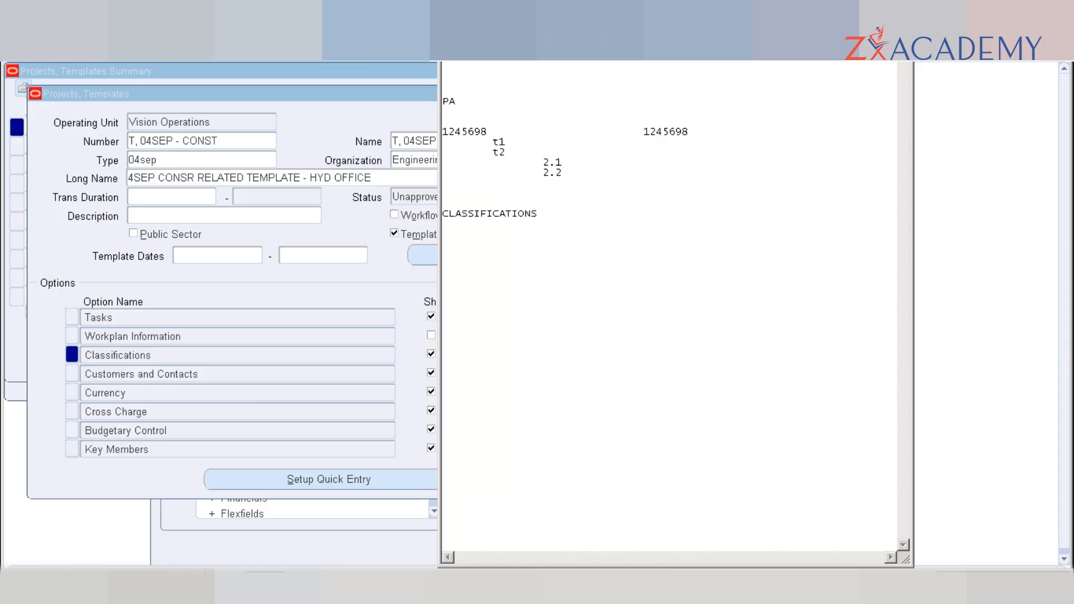
# - Save the notes to the Desktop as a text document named 04SEP
pyautogui.hotkey('ctrl', 's')
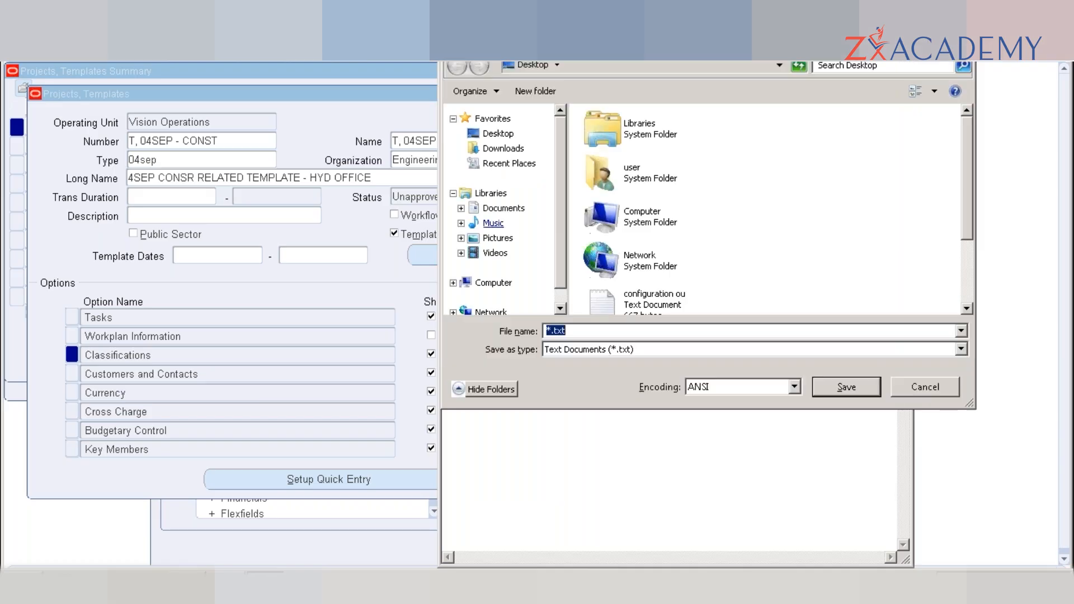
pyautogui.click(499, 135)
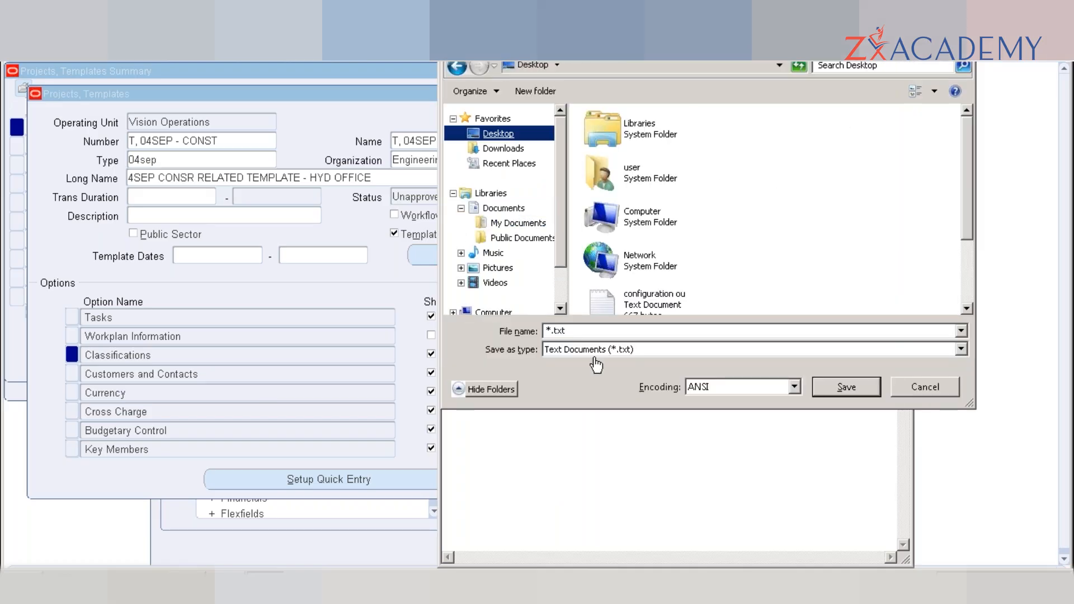
pyautogui.click(591, 333)
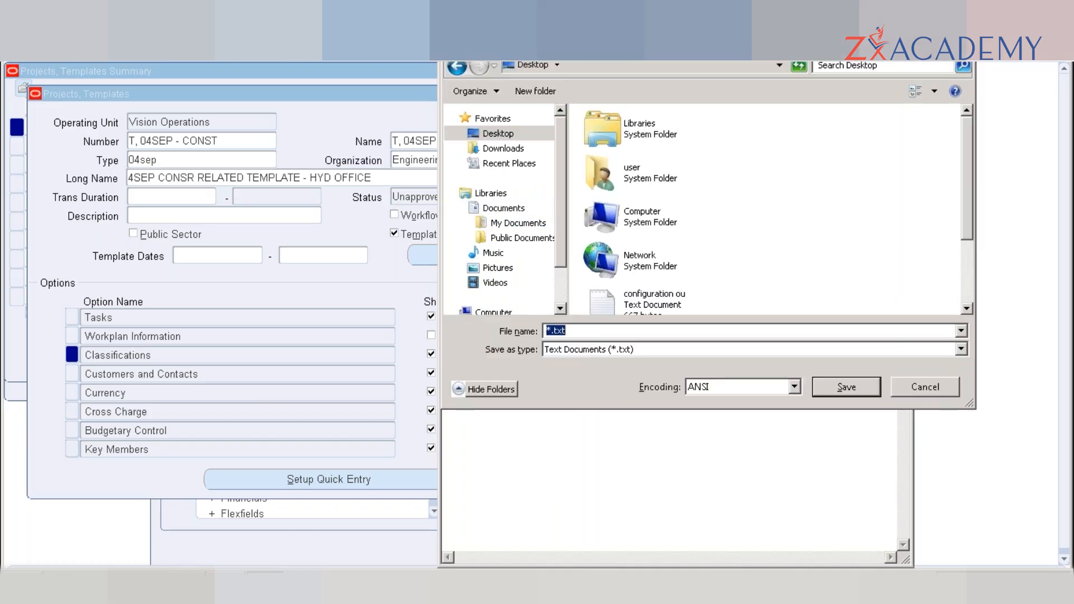
pyautogui.click(547, 331)
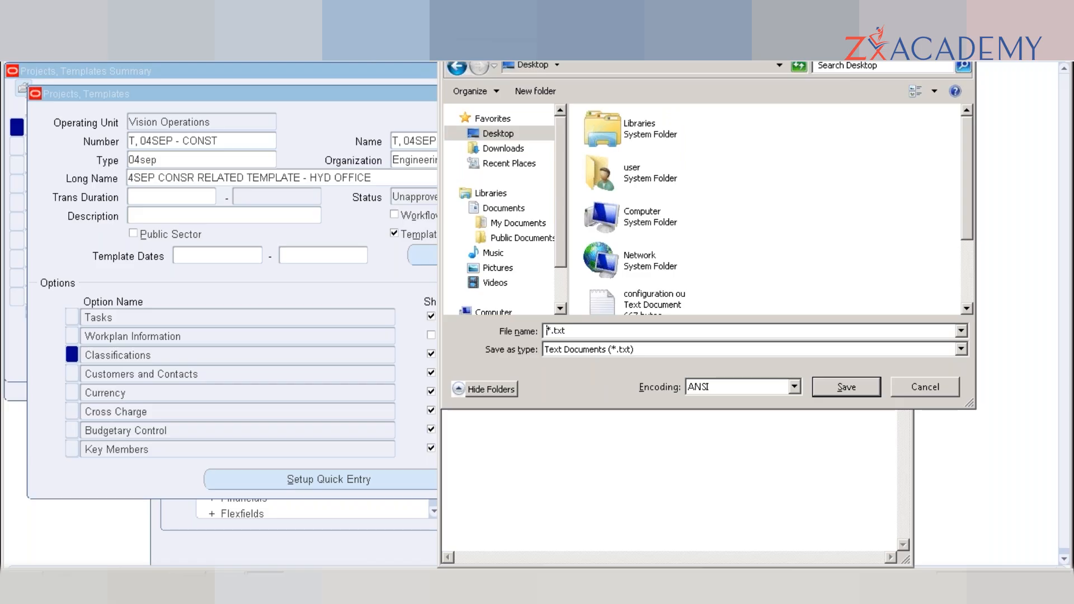
pyautogui.press('Delete')
pyautogui.write('04SEP')
pyautogui.click(847, 387)
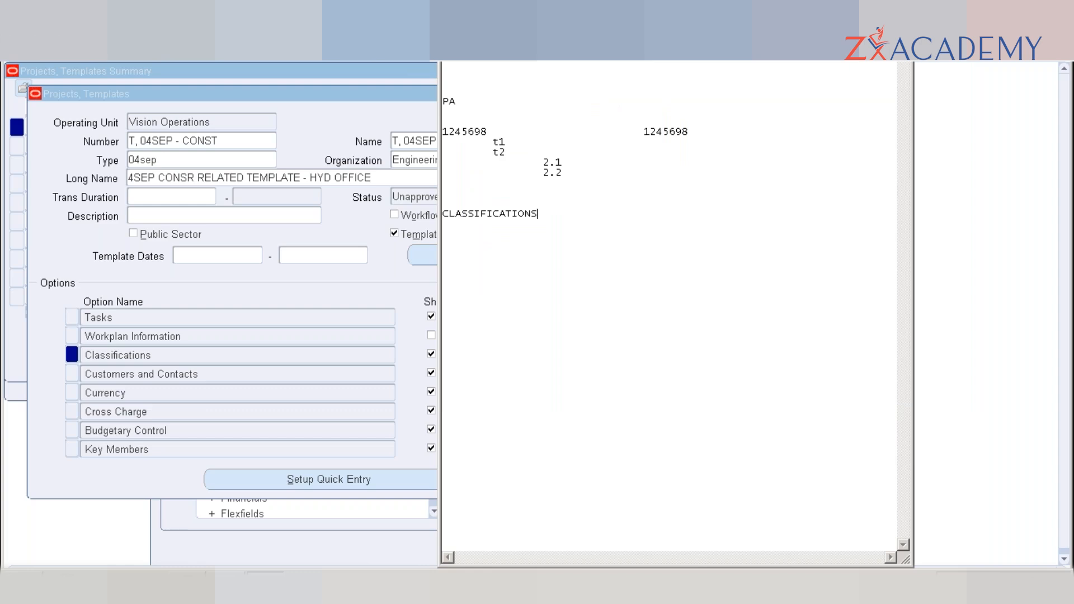
# - Switch back to the project template and turn off Show for the Customers and Contacts option
pyautogui.click(280, 297)
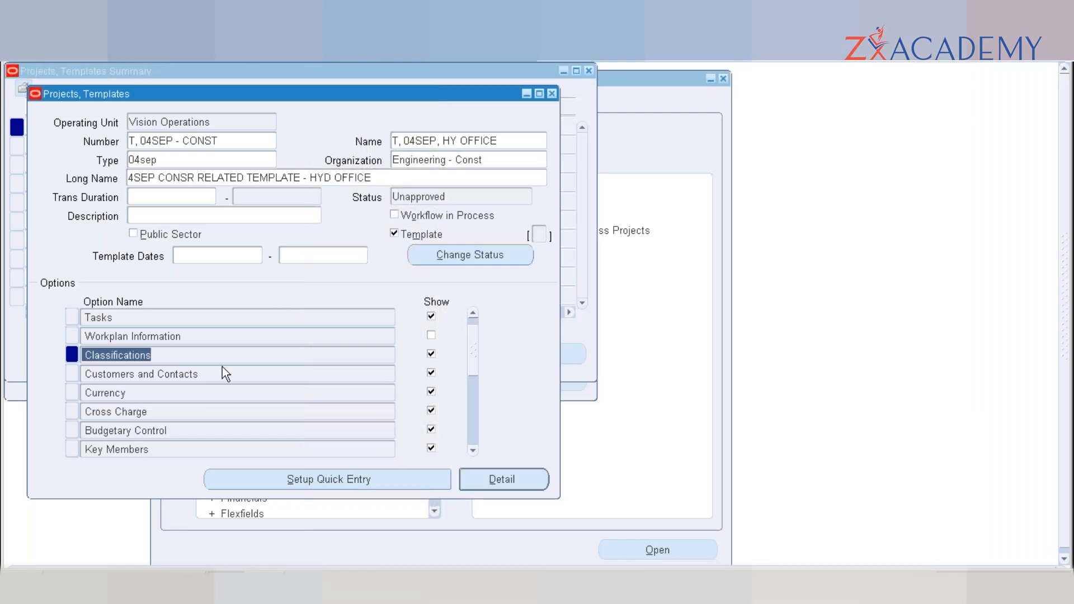
pyautogui.click(220, 373)
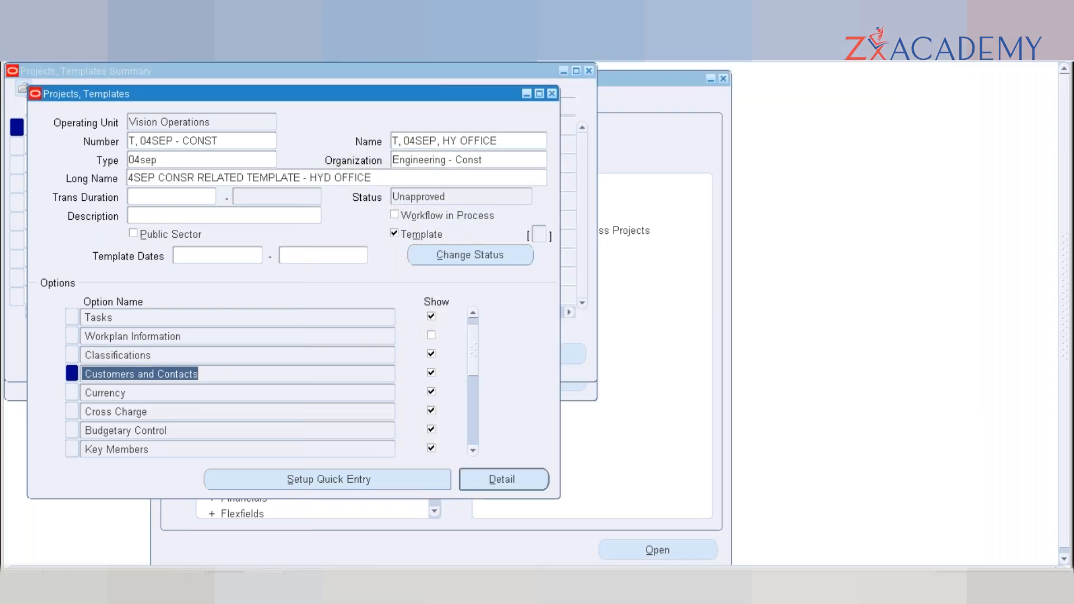
pyautogui.click(430, 373)
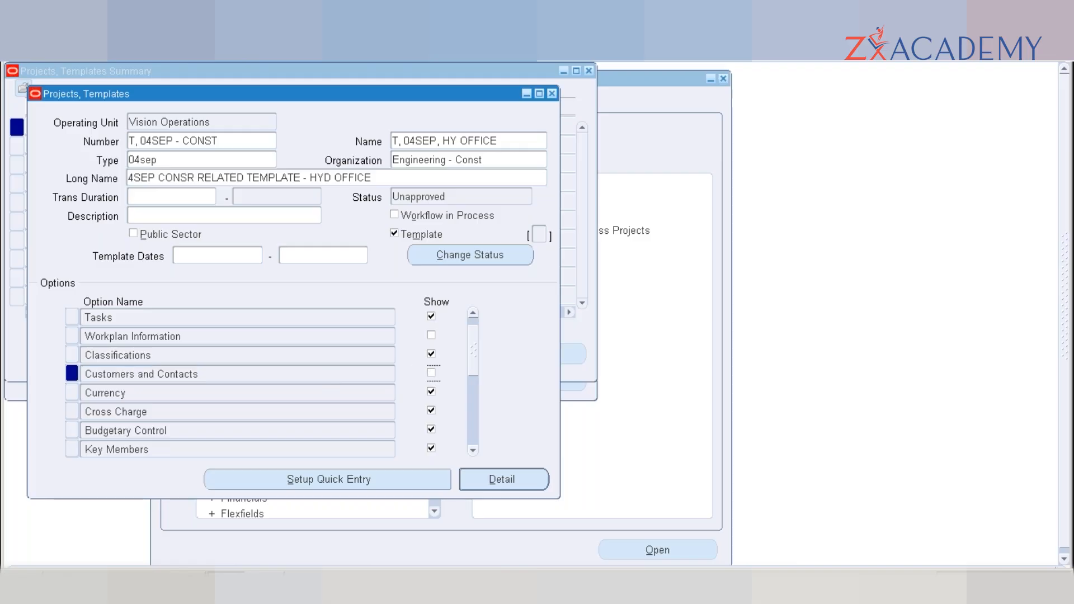
# - Open the details of the Currency option and try INR as the project currency, checking the project currency conversion attributes
pyautogui.click(159, 394)
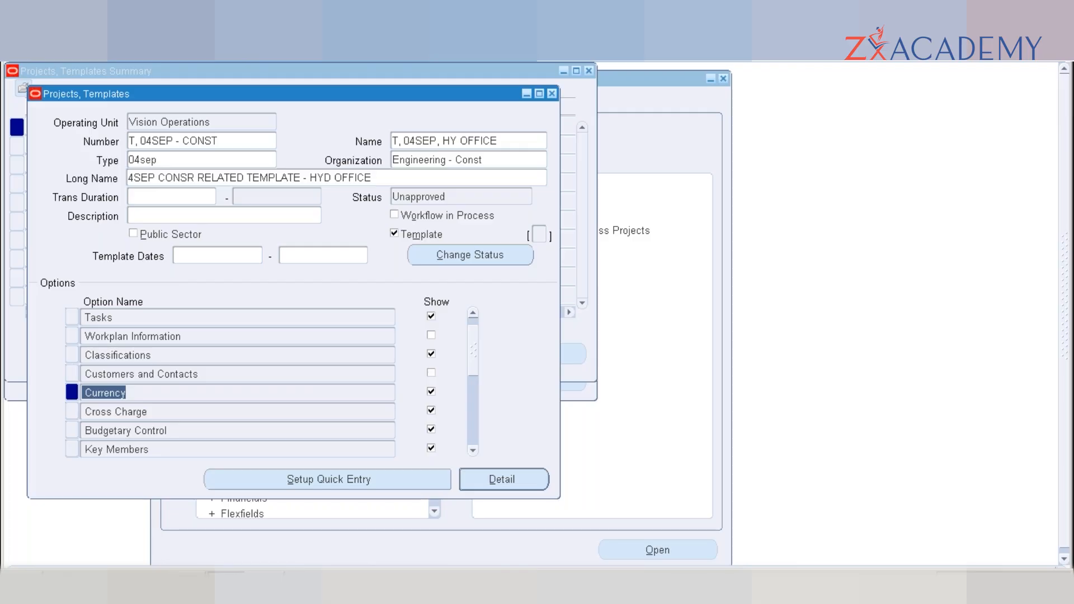
pyautogui.click(122, 393)
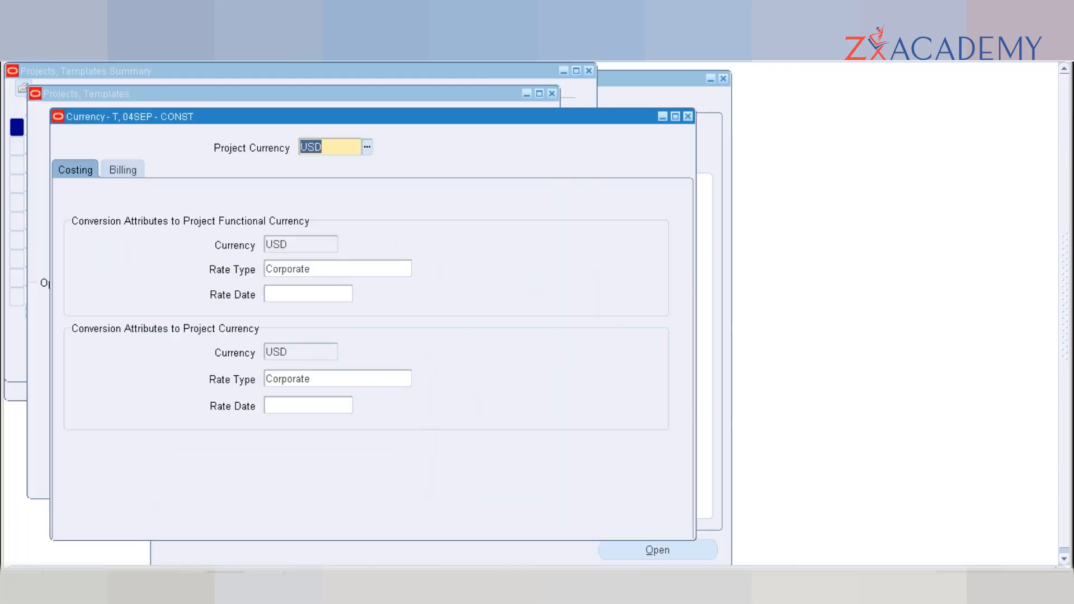
pyautogui.click(326, 149)
pyautogui.press('Tab')
pyautogui.hotkey('shift', 'Tab')
pyautogui.write('INR')
pyautogui.press('Tab')
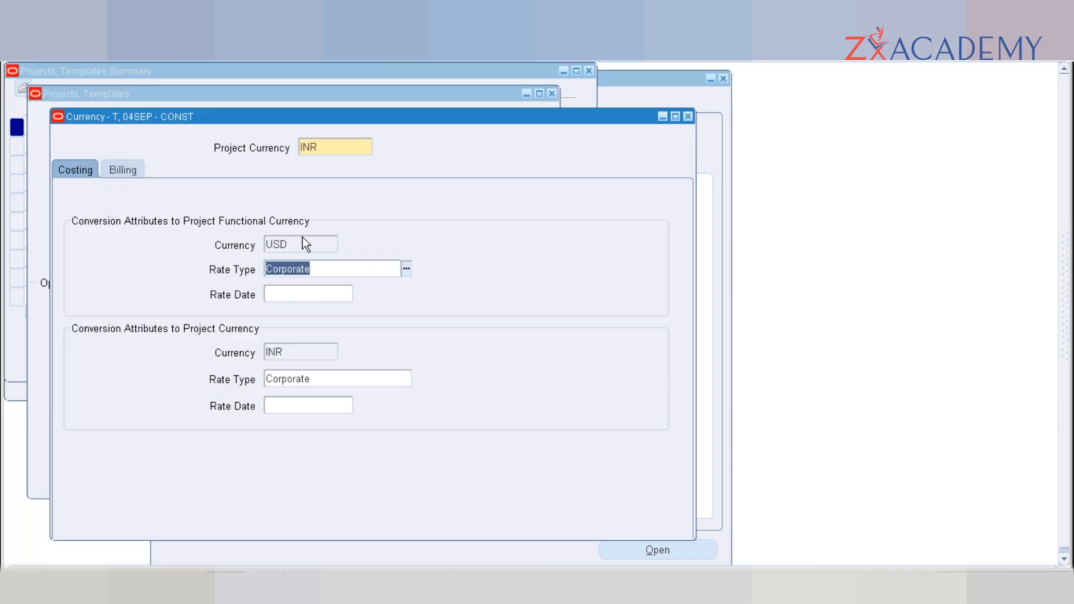
pyautogui.click(283, 351)
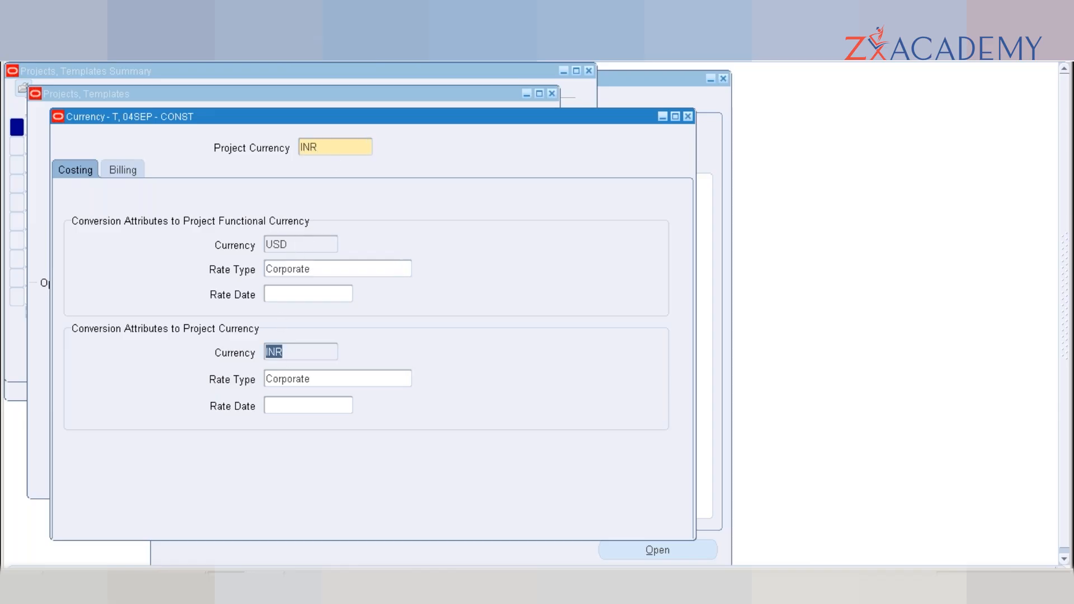
# - Try GBP as the project currency and check the currency in the project currency conversion attributes
pyautogui.click(337, 148)
pyautogui.write('GBP')
pyautogui.press('Tab')
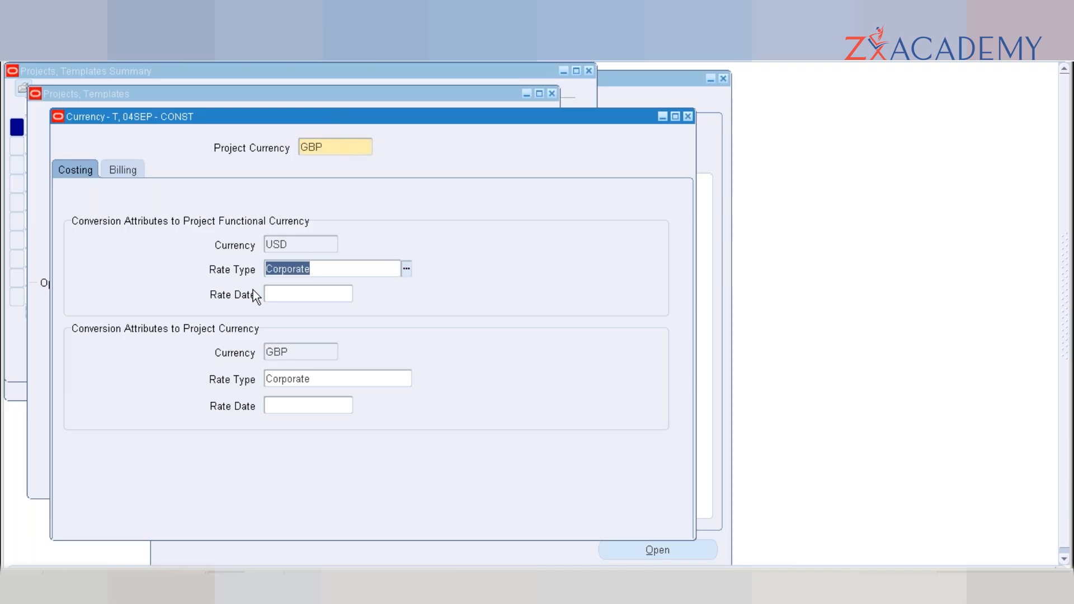
pyautogui.click(305, 355)
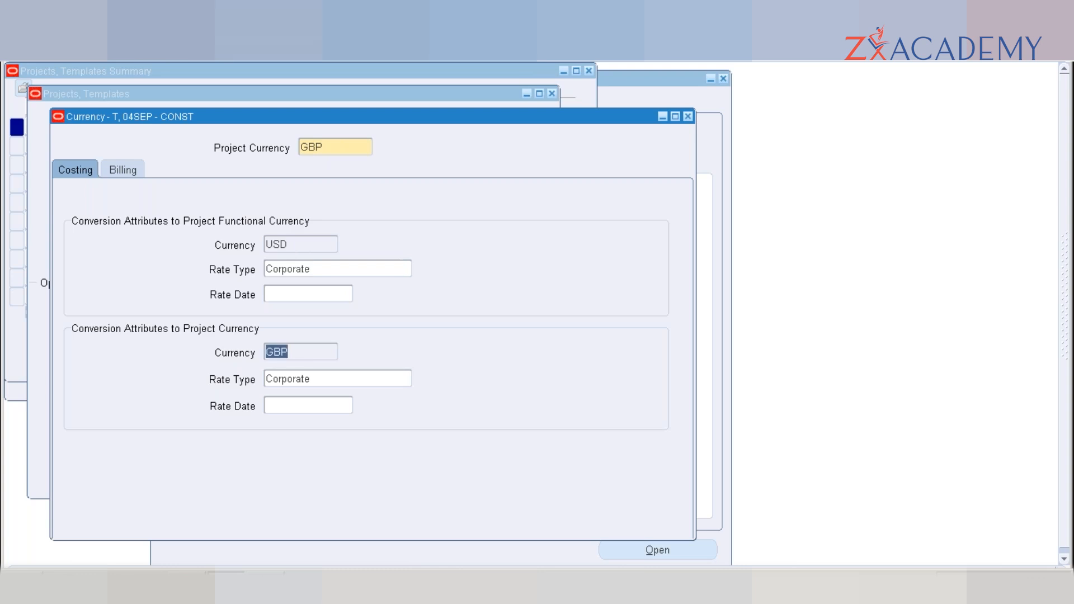
# - Set the project currency back to USD
pyautogui.click(329, 146)
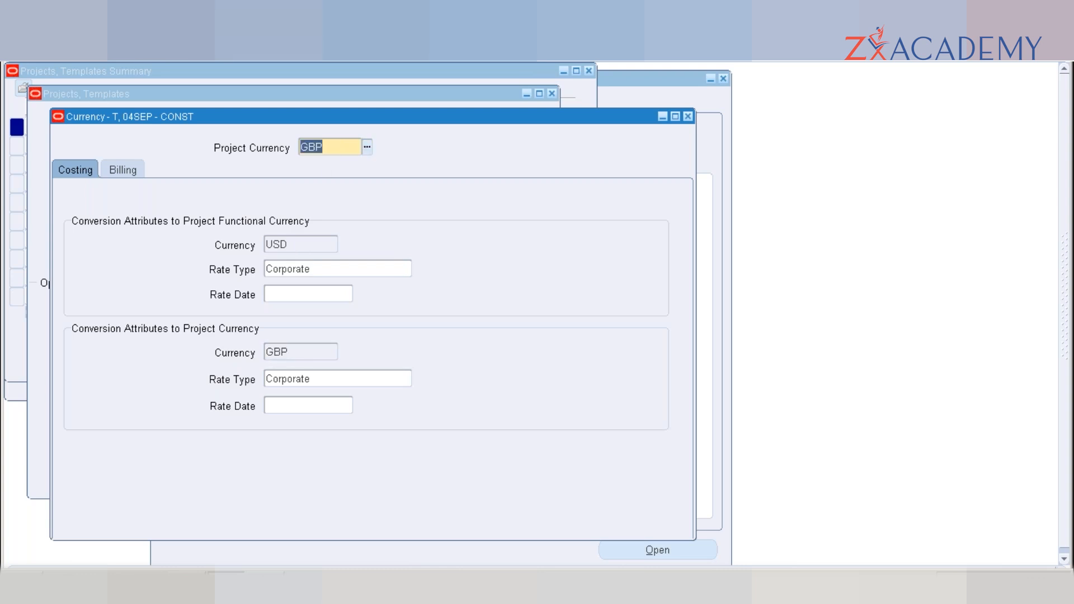
pyautogui.write('USD')
pyautogui.press('Tab')
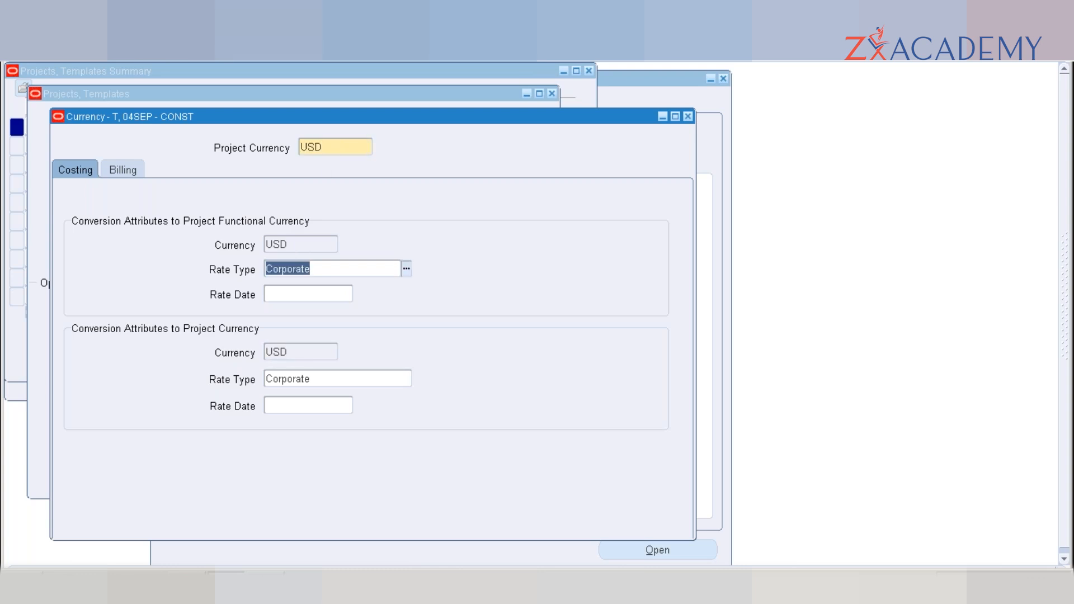
# - Review the costing and billing currency attributes, and close the Currency details to return to the template
pyautogui.click(291, 352)
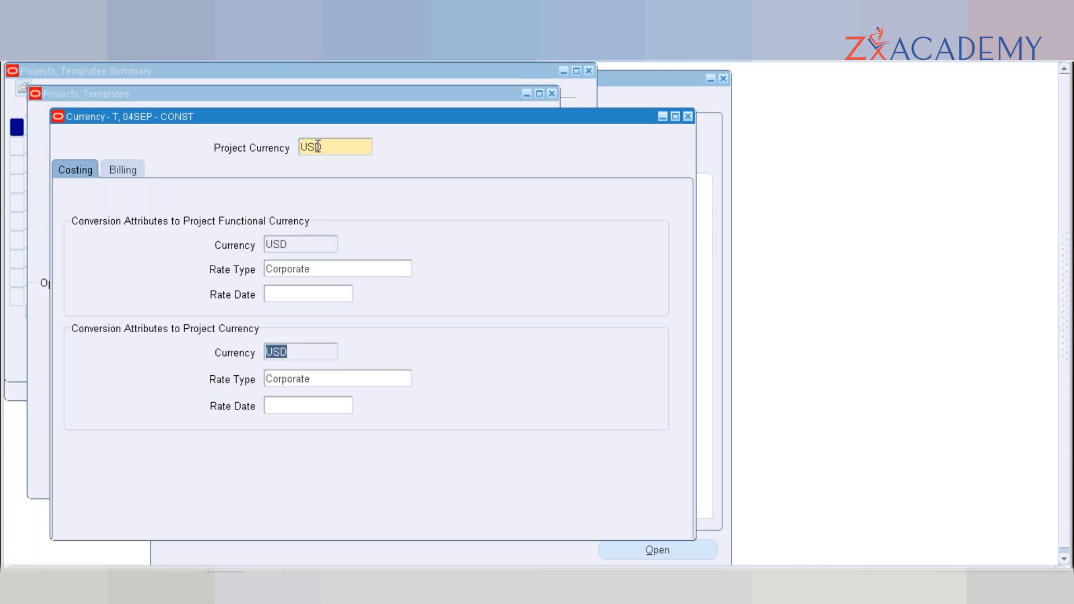
pyautogui.click(115, 165)
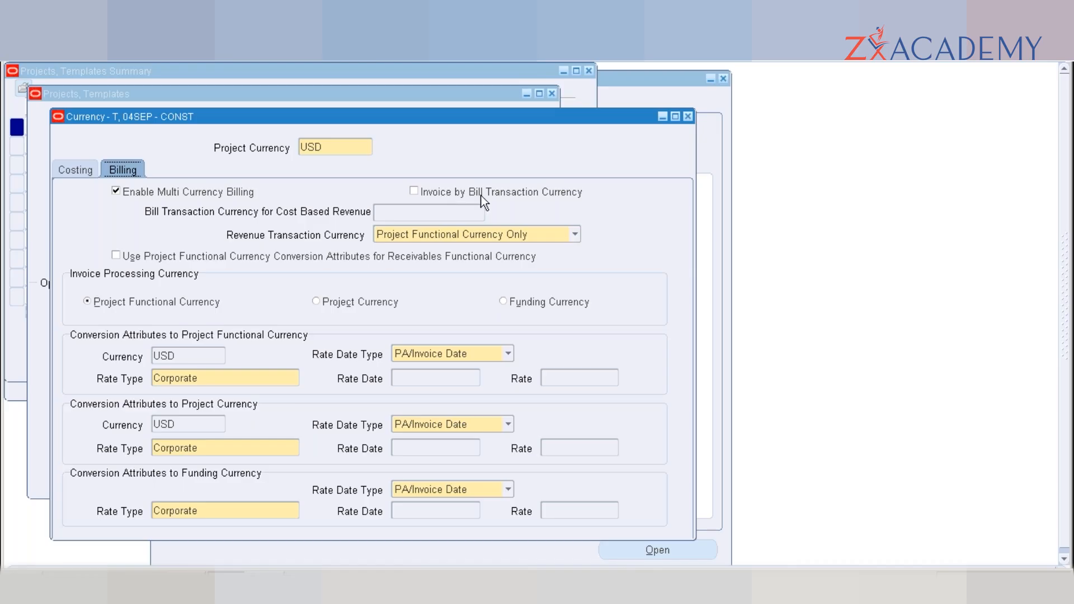
pyautogui.click(83, 177)
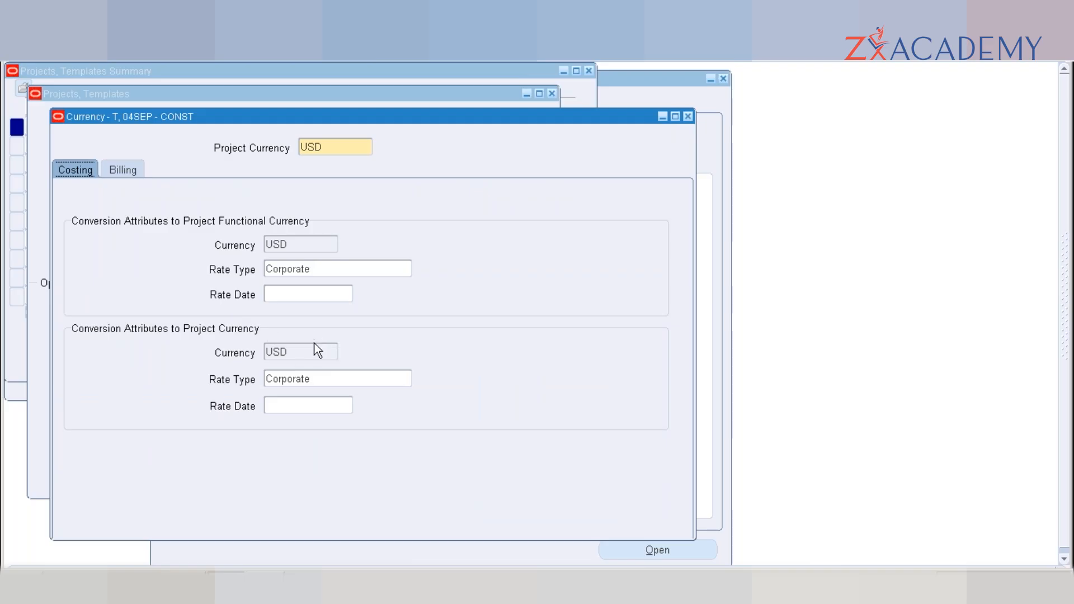
pyautogui.click(688, 117)
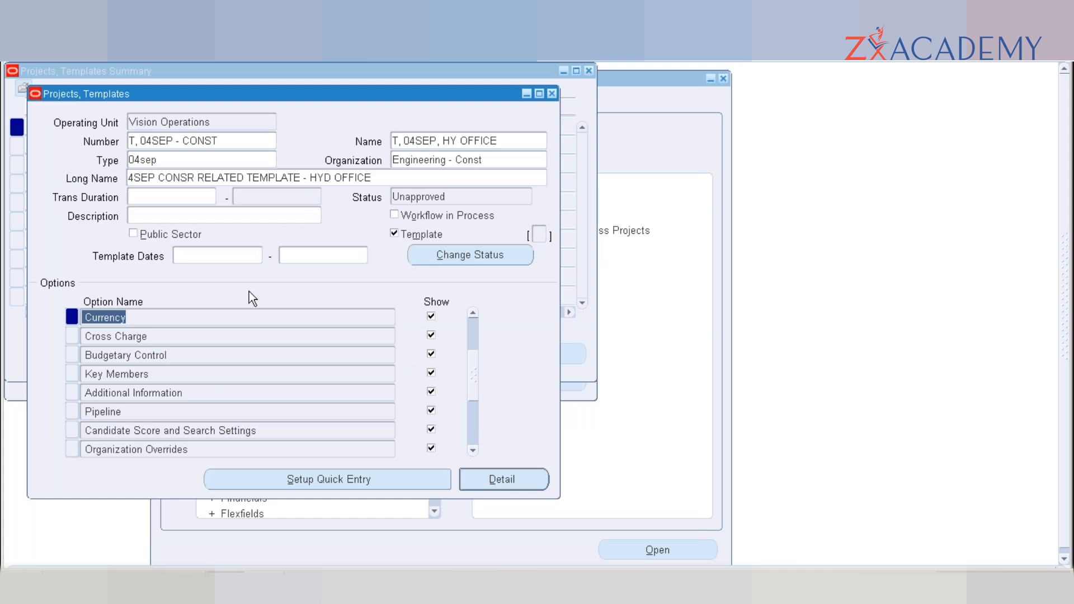
# - Turn off Show for the Cross Charge and Budgetary Control options
pyautogui.click(211, 337)
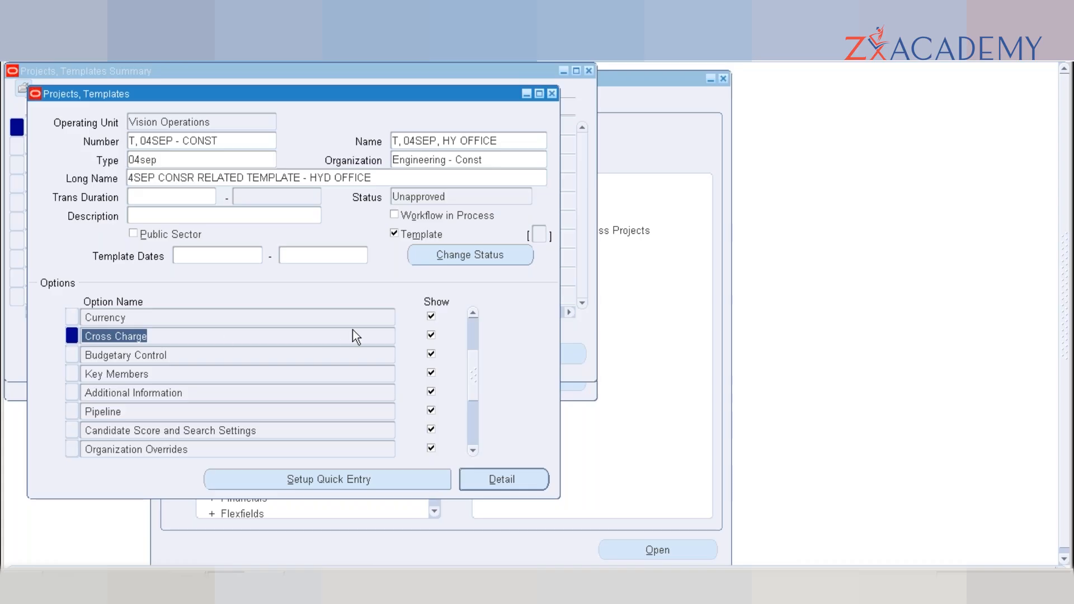
pyautogui.click(430, 336)
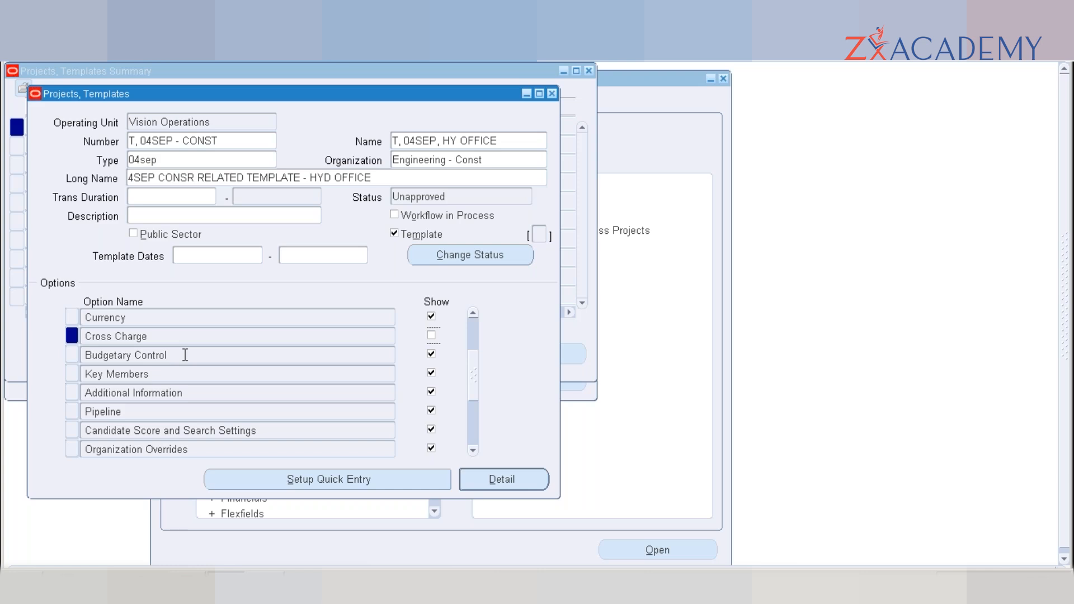
pyautogui.click(273, 354)
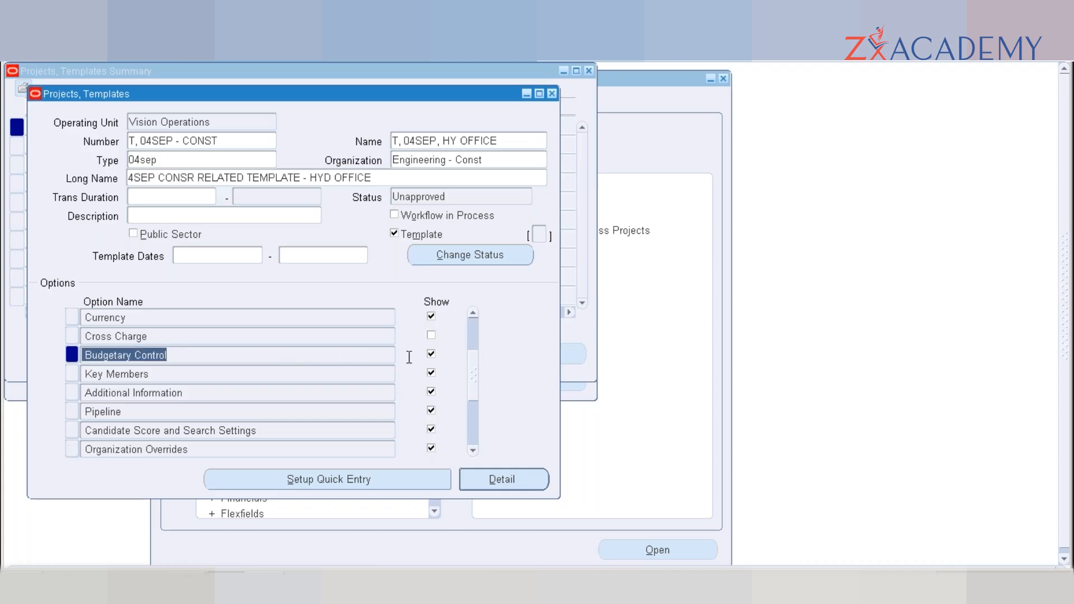
pyautogui.click(431, 353)
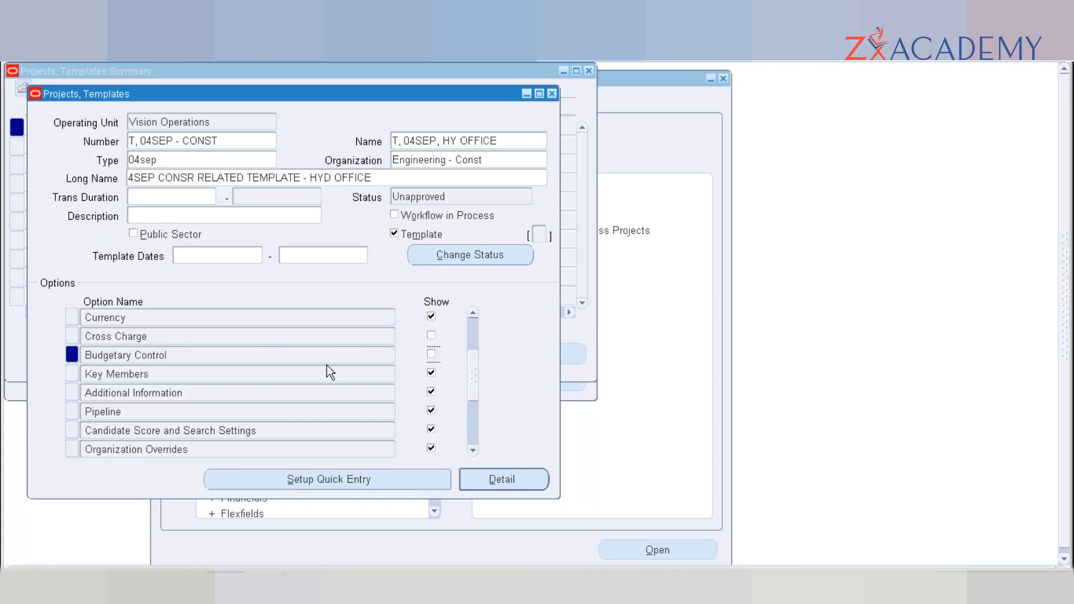
# - Open the details of the Key Members option, saving the changes to the template
pyautogui.click(246, 373)
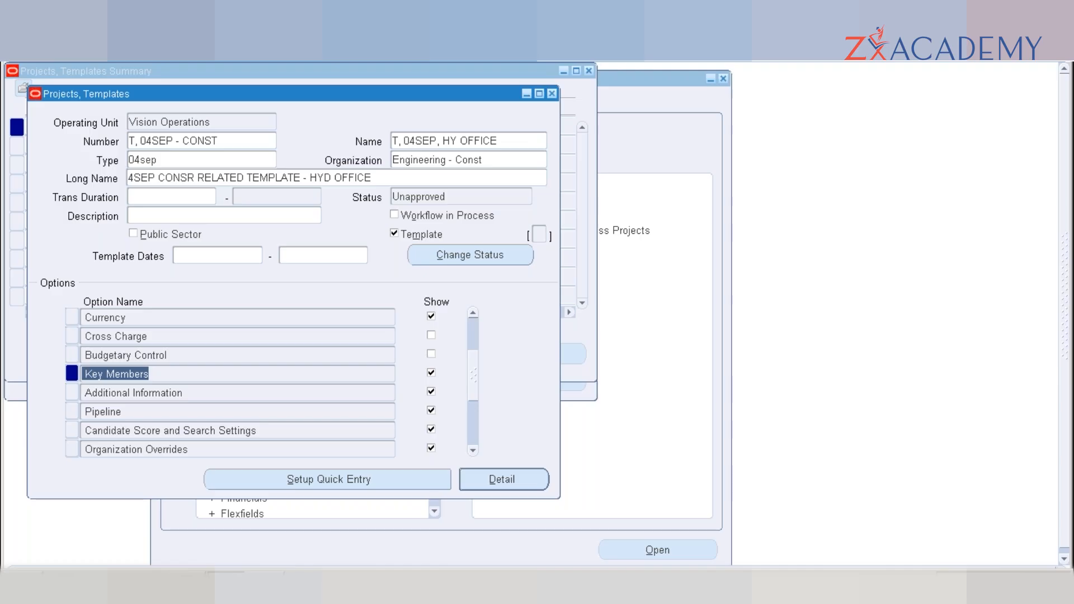
pyautogui.click(146, 374)
pyautogui.hotkey('ctrl', 's')
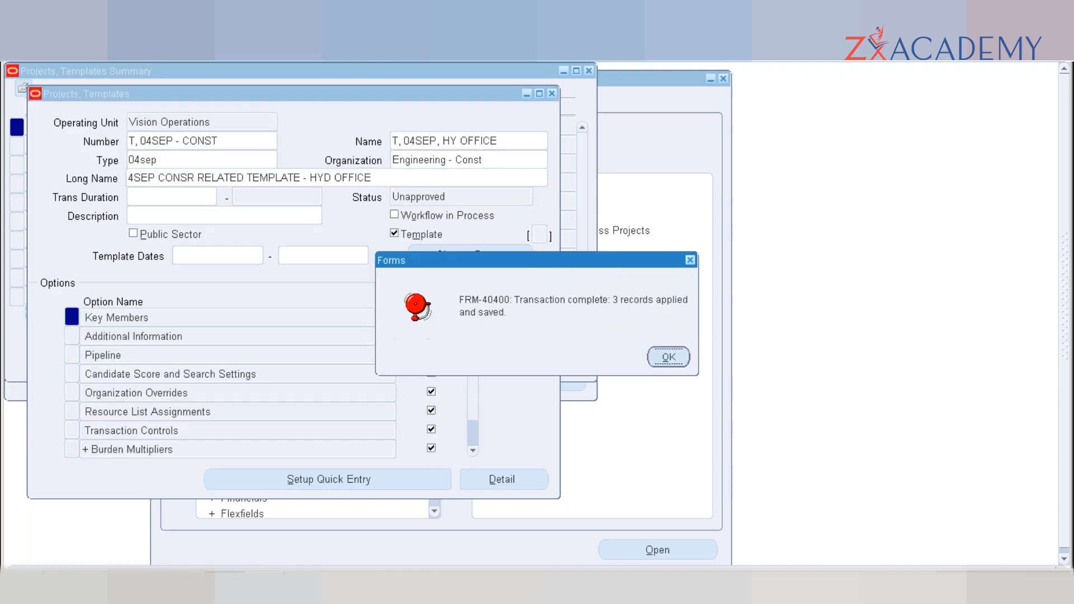
pyautogui.click(668, 354)
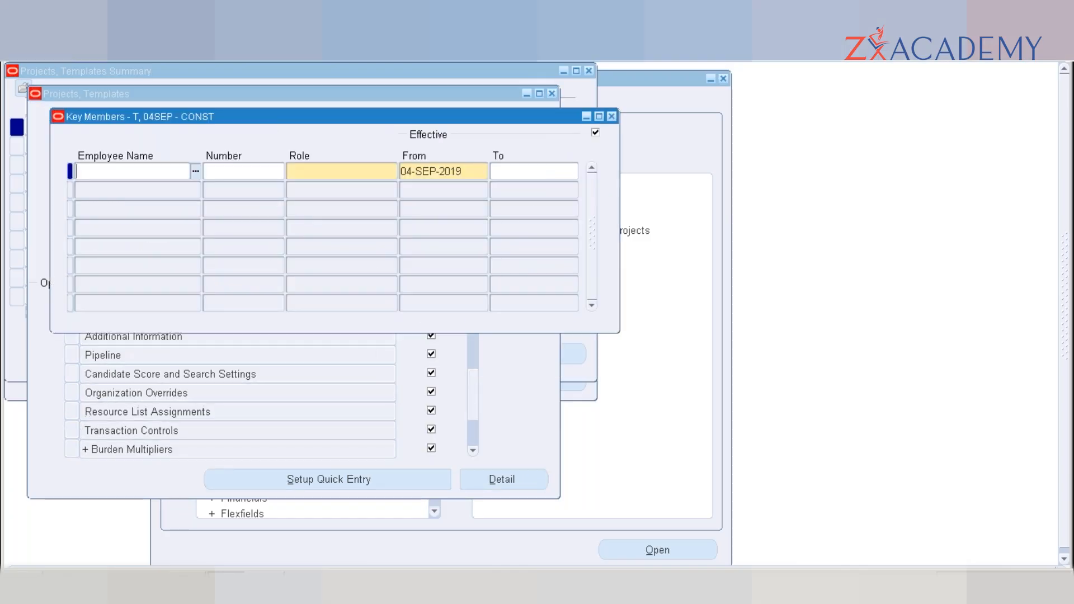
pyautogui.write('M')
pyautogui.press('BackSpace')
pyautogui.write('SCPOTT')
pyautogui.press('BackSpace')
pyautogui.press('BackSpace')
pyautogui.press('BackSpace')
pyautogui.press('BackSpace')
pyautogui.press('BackSpace')
pyautogui.press('BackSpace')
pyautogui.write('MARIL')
pyautogui.press('Tab')
pyautogui.press('BackSpace')
pyautogui.write('L')
pyautogui.press('BackSpace')
# - Add the sixth person in the unfiltered employee list as a key member with the role Project Manager
pyautogui.hotkey('ctrl', 'l')
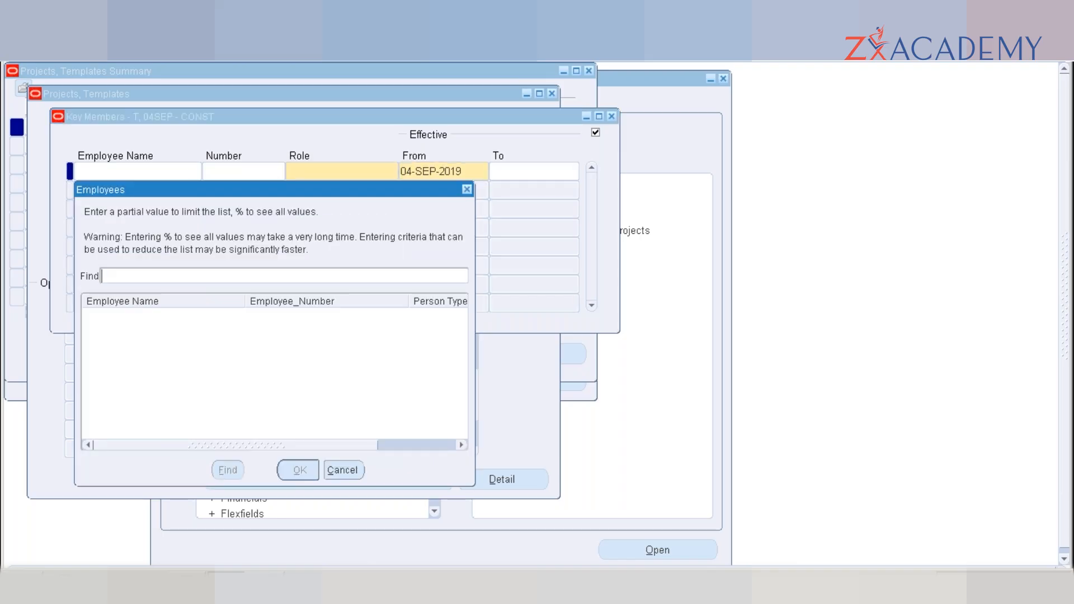
pyautogui.write('%')
pyautogui.press('Return')
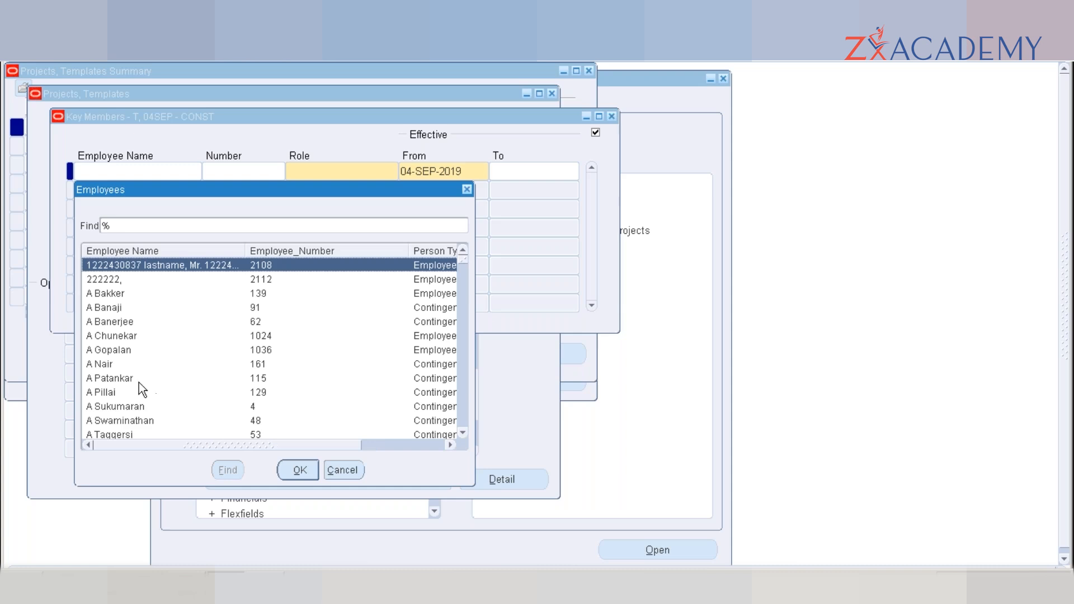
pyautogui.doubleClick(123, 339)
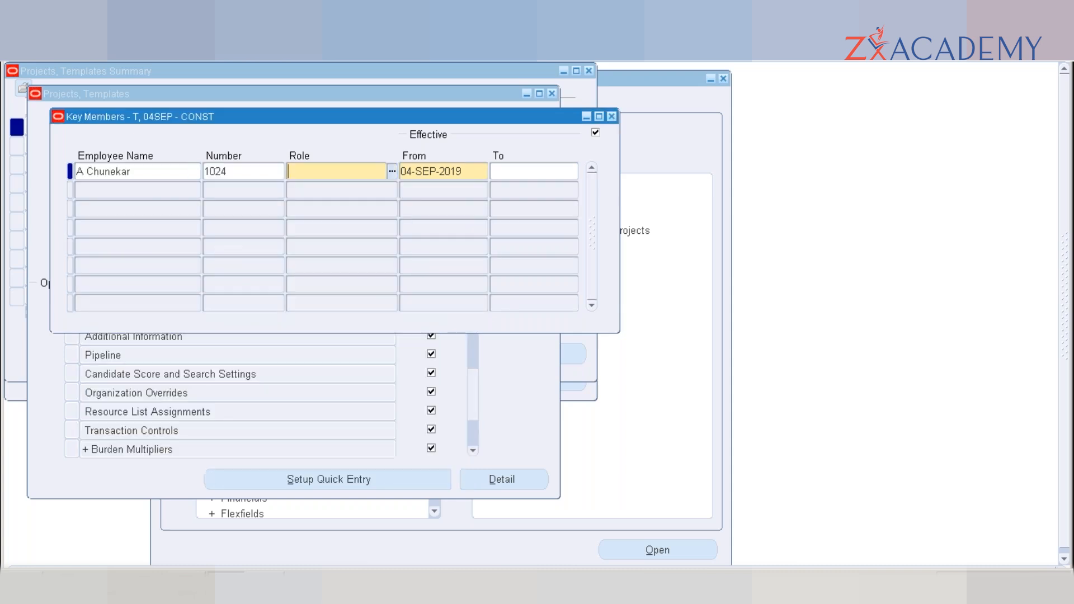
pyautogui.write('PROJECT MAAN')
pyautogui.press('BackSpace')
pyautogui.press('BackSpace')
pyautogui.write('NA')
pyautogui.press('Tab')
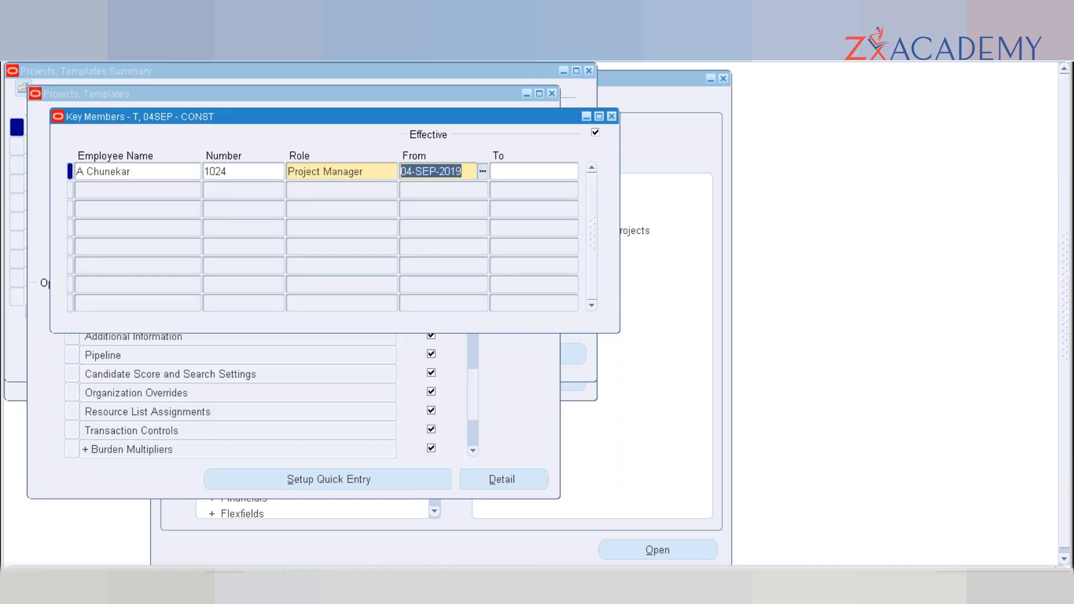
# - Set the key member's From date to 01-JAN-2019 and try to save the assignment
pyautogui.write('01-J')
pyautogui.press('BackSpace')
pyautogui.press('BackSpace')
pyautogui.press('BackSpace')
pyautogui.press('BackSpace')
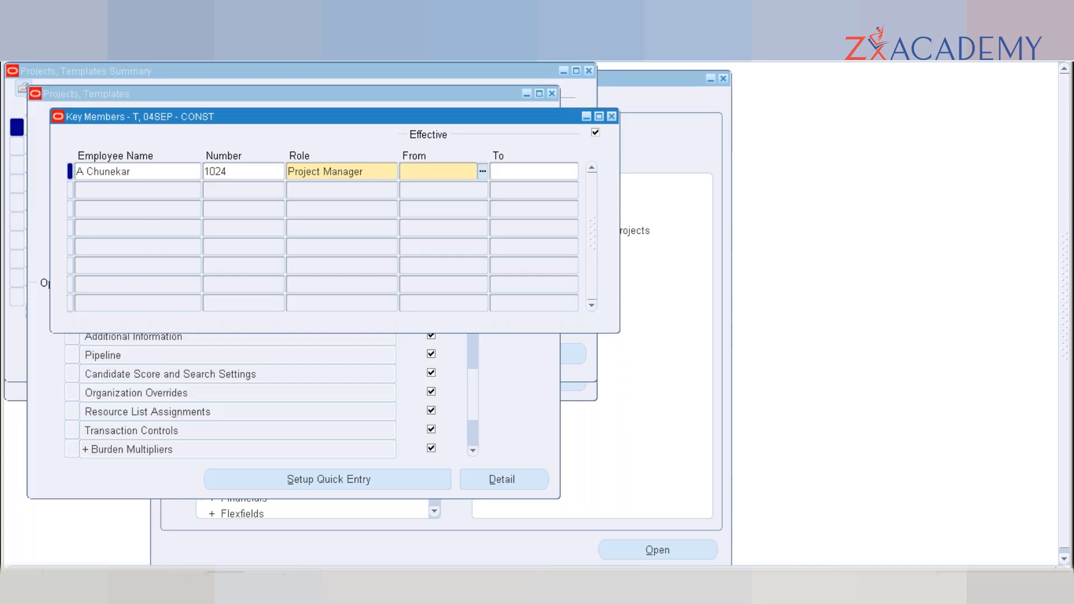
pyautogui.write('01-JAN-19')
pyautogui.press('Tab')
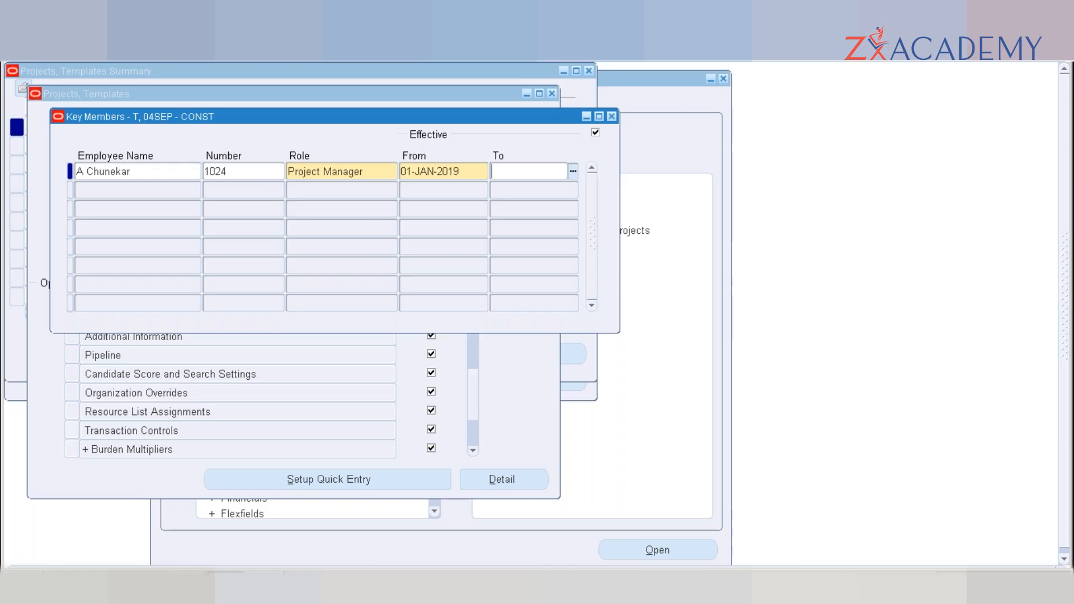
pyautogui.hotkey('ctrl', 's')
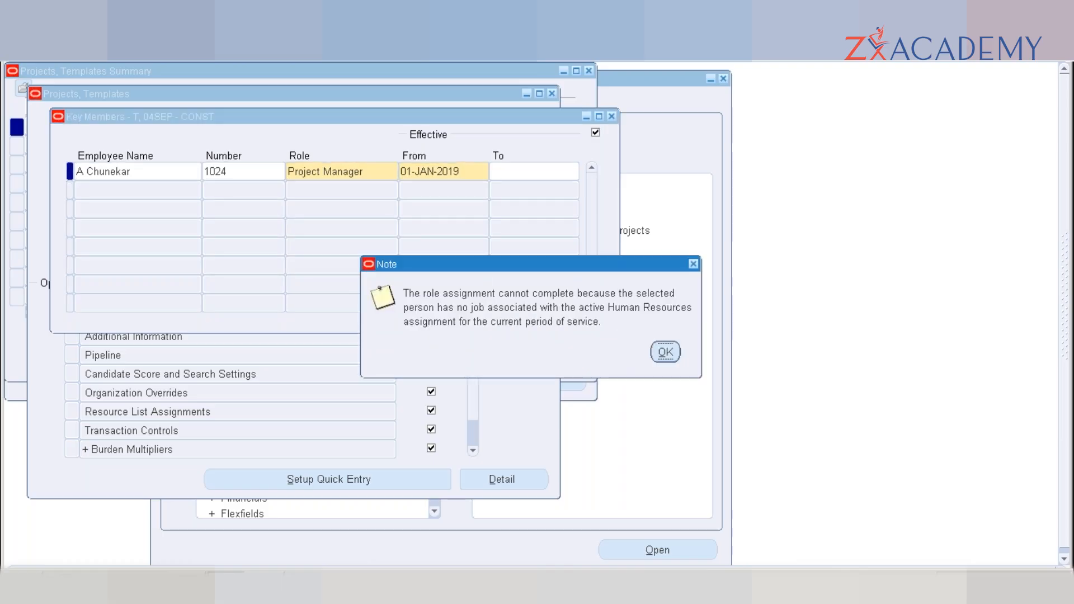
pyautogui.click(666, 352)
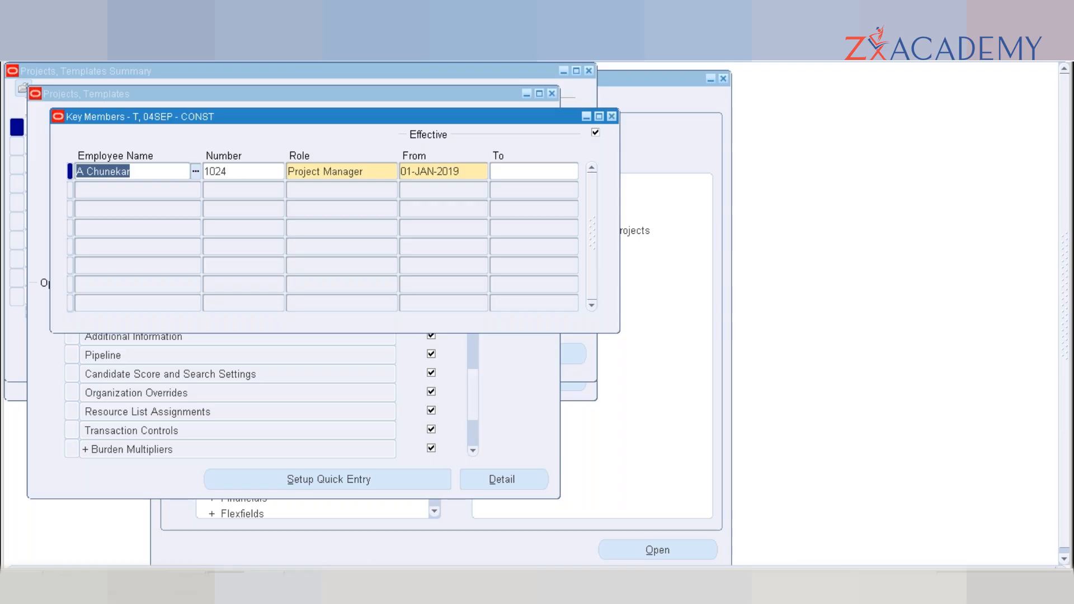
# - Replace the key member with the second employee found under the searched surname, and save the assignment
pyautogui.write('SCOTT')
pyautogui.press('Tab')
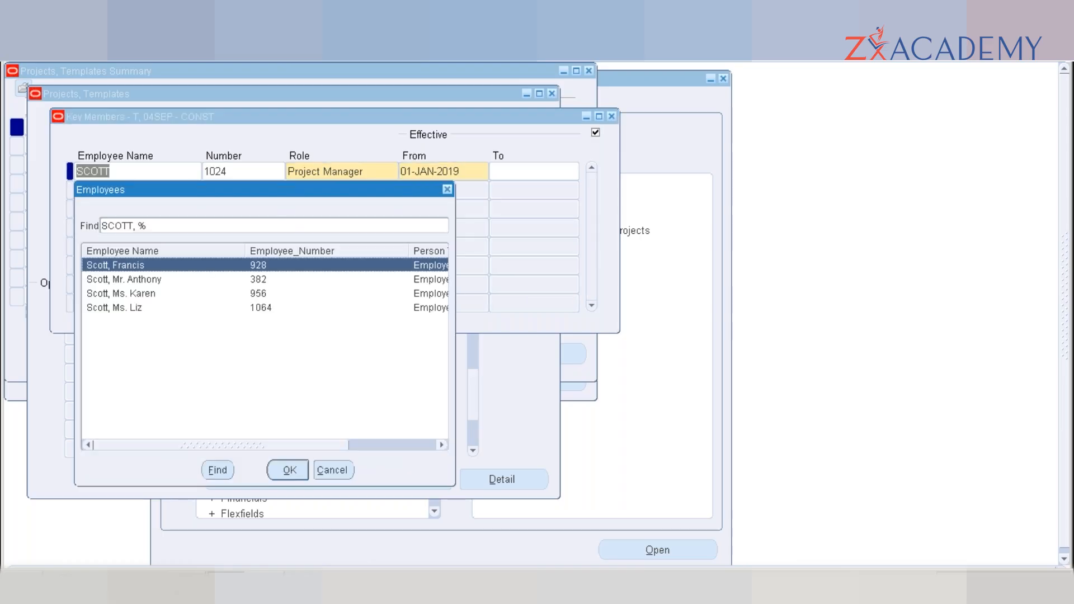
pyautogui.click(121, 294)
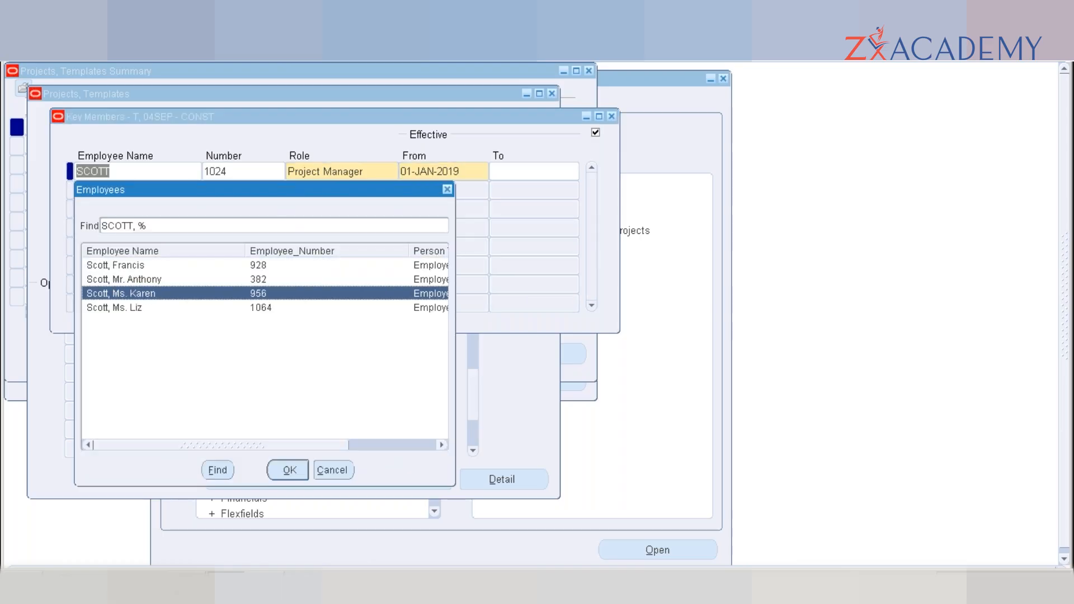
pyautogui.press('Up')
pyautogui.press('Return')
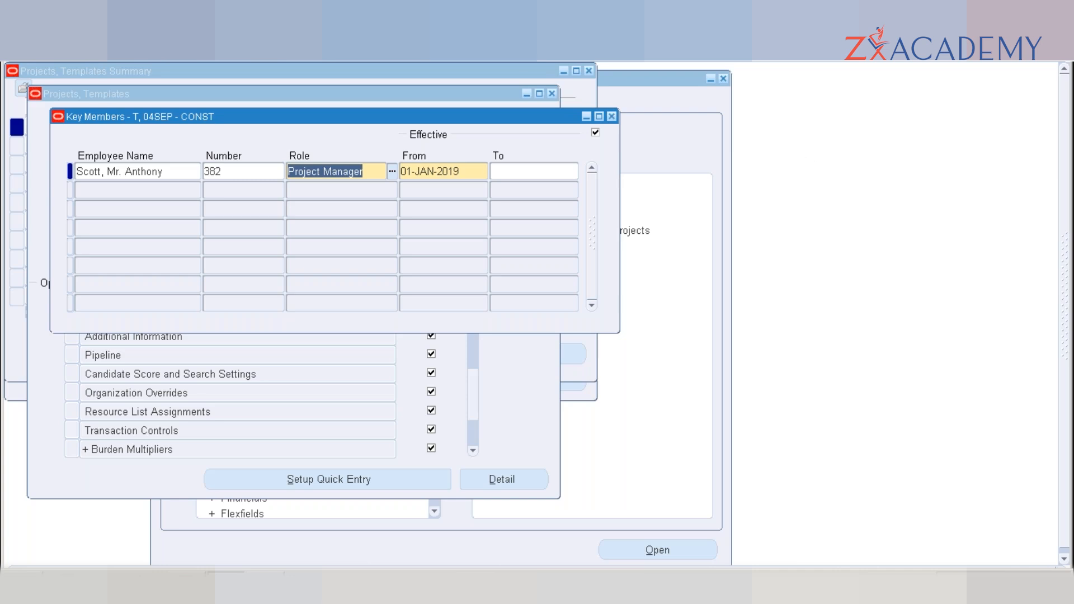
pyautogui.hotkey('ctrl', 's')
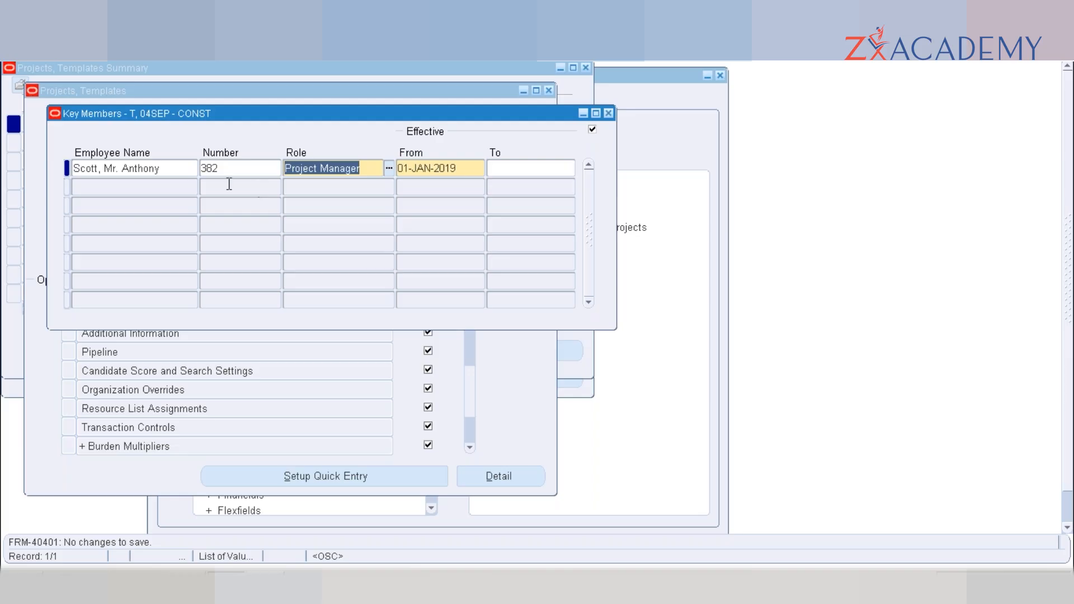
pyautogui.click(168, 164)
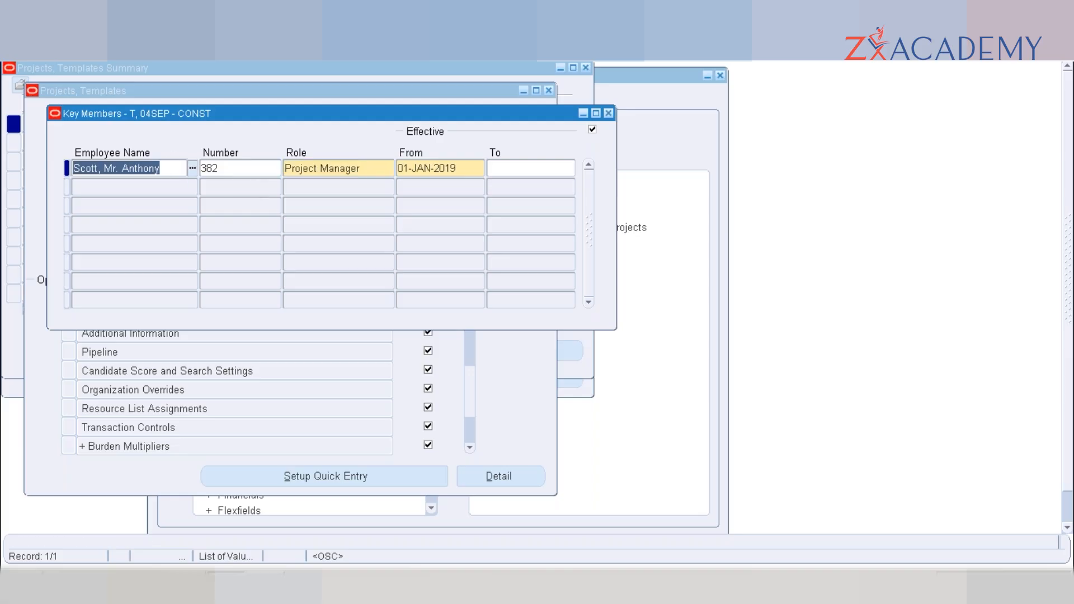
pyautogui.hotkey('ctrl', 's')
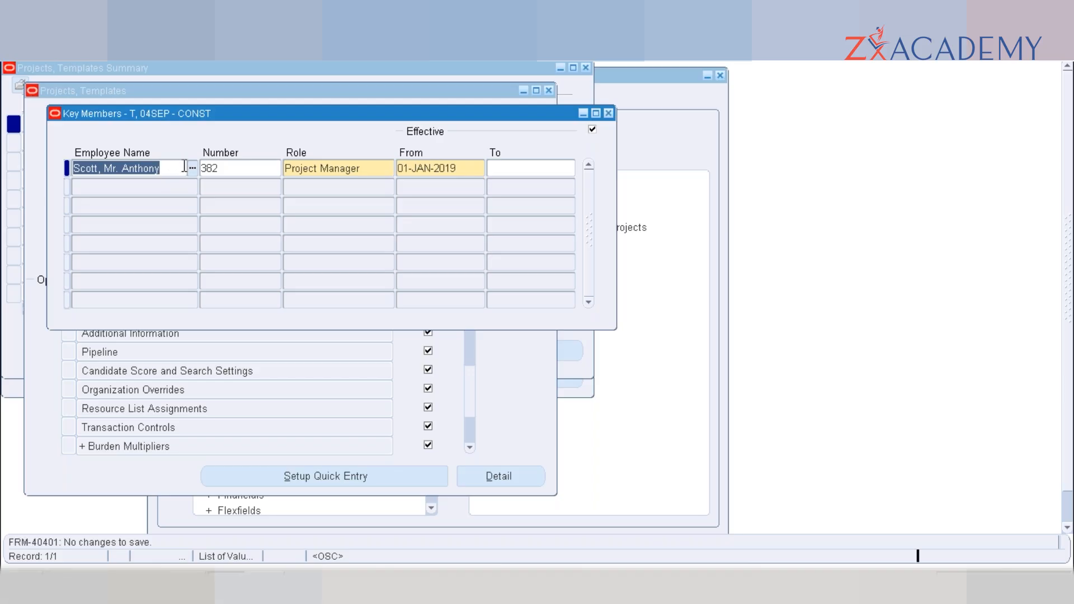
# - Set the existing key member's To date to 01-JAN-2019
pyautogui.click(505, 170)
pyautogui.write('01')
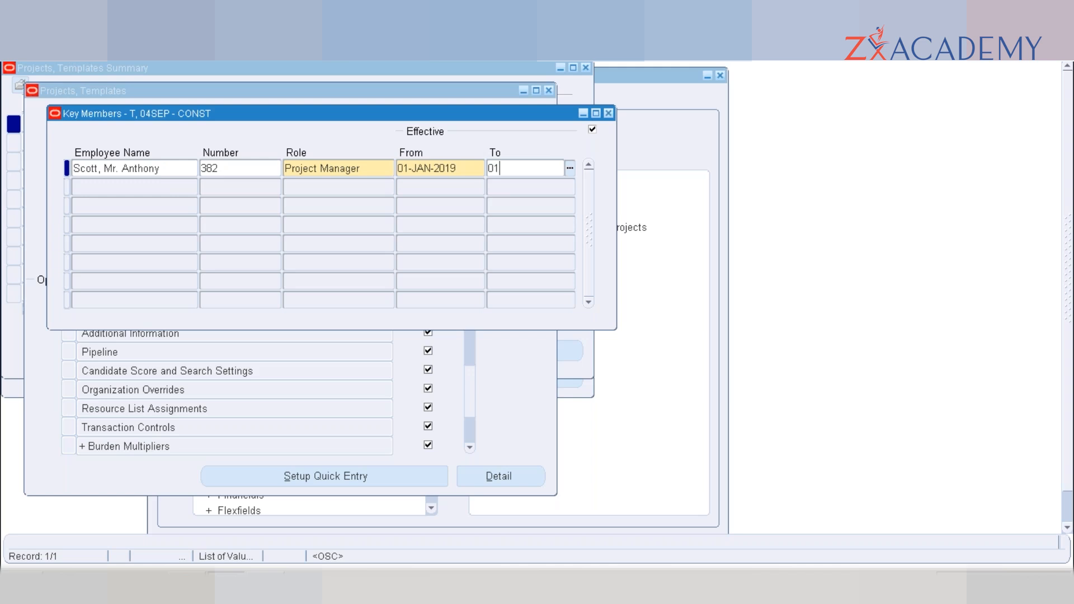
pyautogui.write('-JAN-2019')
pyautogui.press('Tab')
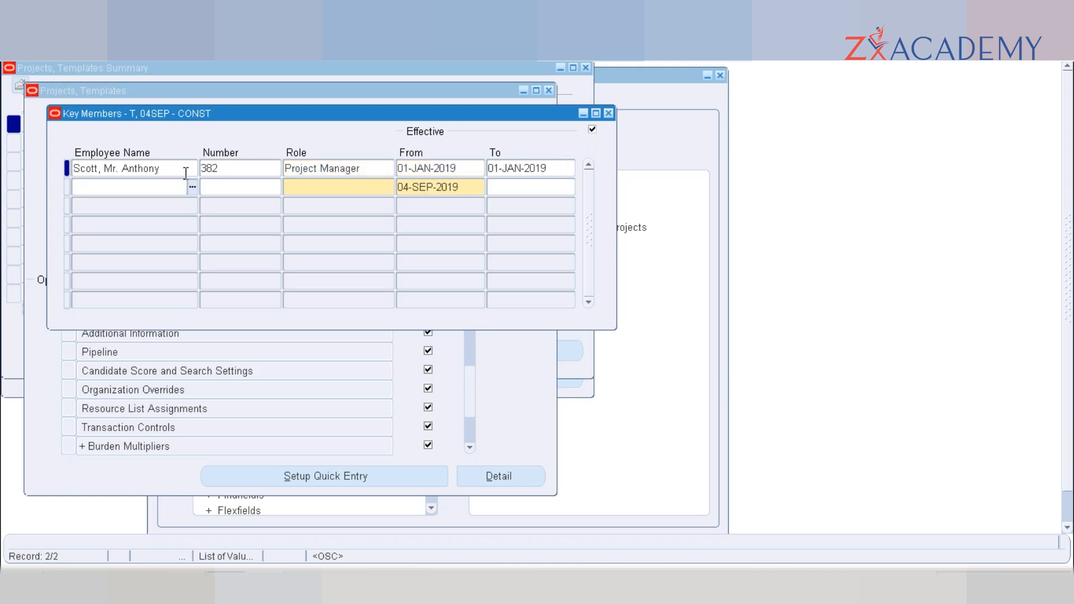
# - Add the sixth person in the unfiltered employee list as a second key member with the role Project Manager
pyautogui.hotkey('ctrl', 'l')
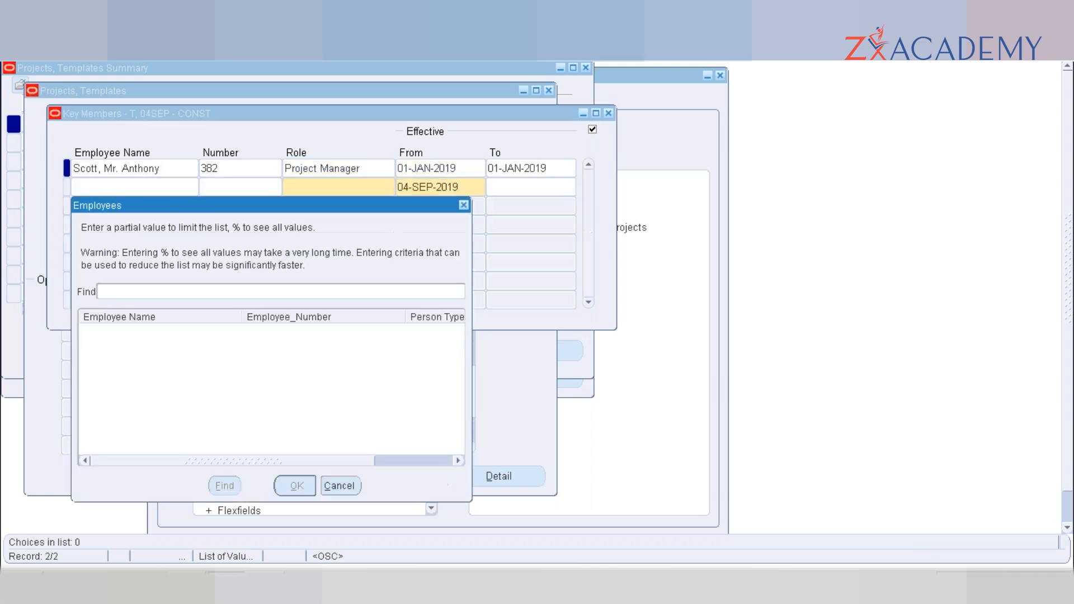
pyautogui.write('%')
pyautogui.press('Return')
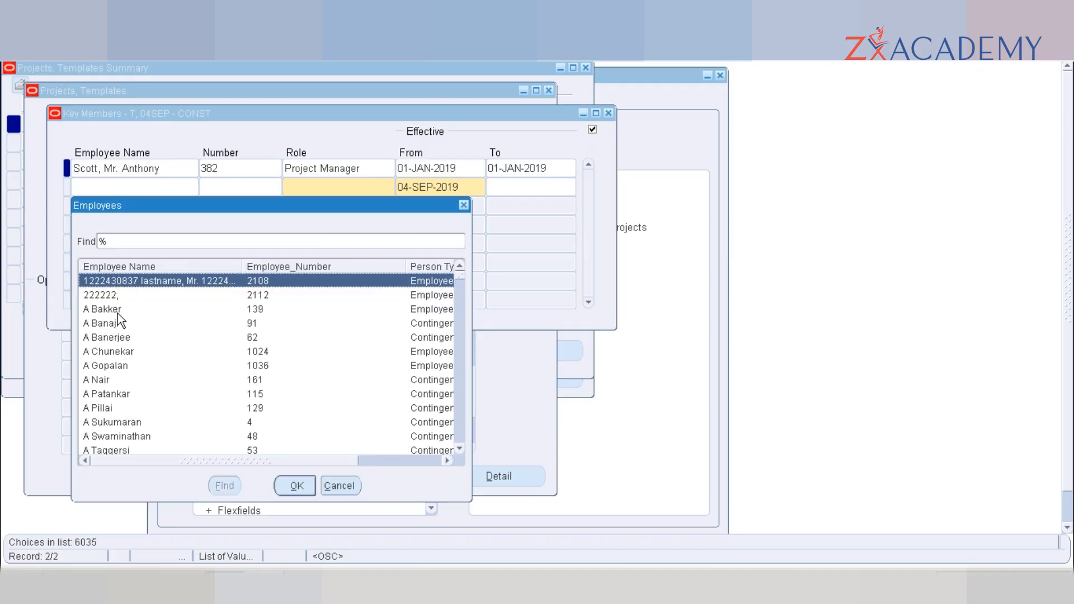
pyautogui.click(109, 352)
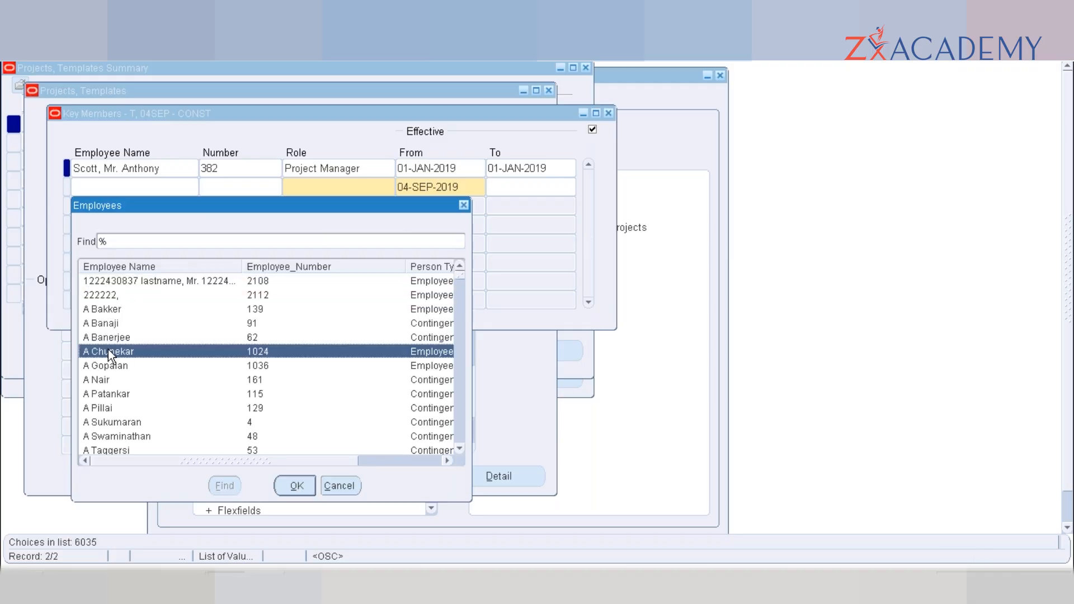
pyautogui.click(302, 489)
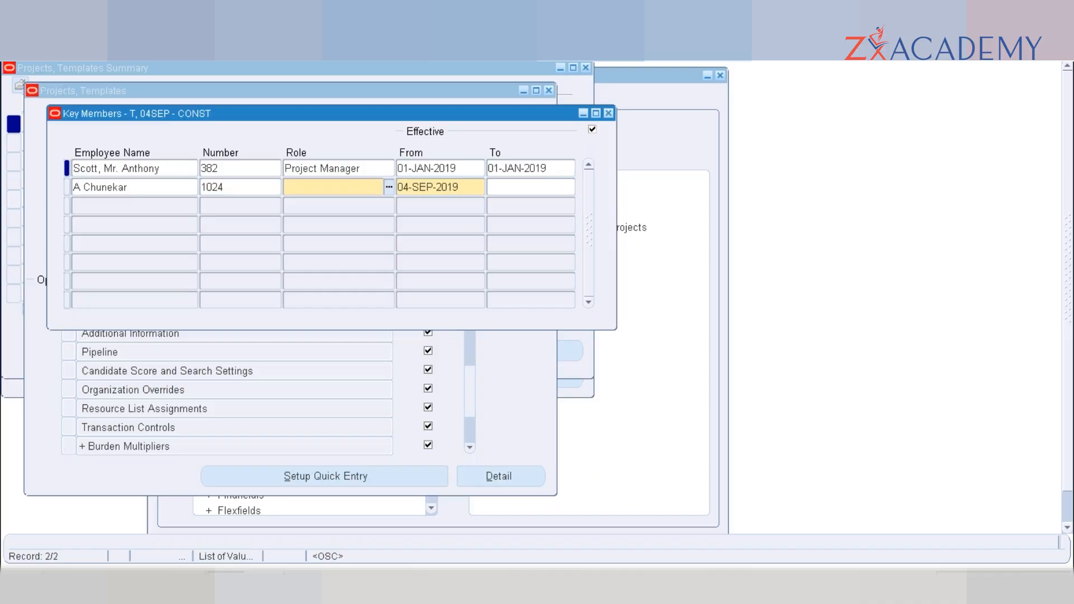
pyautogui.write('POROJECT M')
pyautogui.press('BackSpace')
pyautogui.press('BackSpace')
pyautogui.press('BackSpace')
pyautogui.press('BackSpace')
pyautogui.press('BackSpace')
pyautogui.press('BackSpace')
pyautogui.press('BackSpace')
pyautogui.press('BackSpace')
pyautogui.press('BackSpace')
pyautogui.press('BackSpace')
pyautogui.write('PROJECT MANA')
pyautogui.press('Tab')
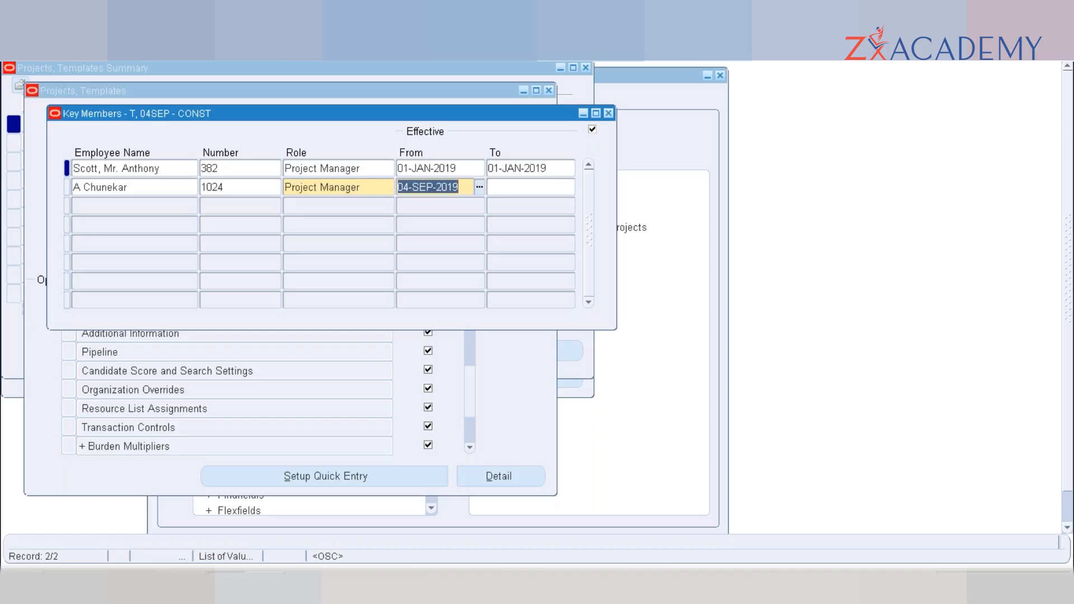
# - Set the second key member's From date to 02-JAN-2019 and try to save the assignment
pyautogui.write('02-JAN')
pyautogui.press('Tab')
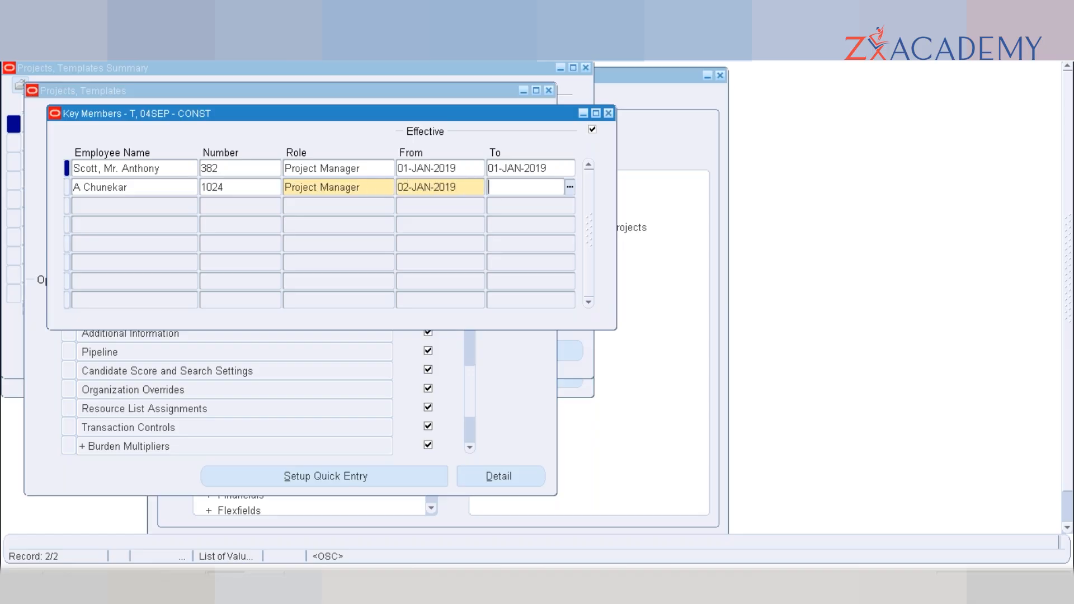
pyautogui.hotkey('ctrl', 's')
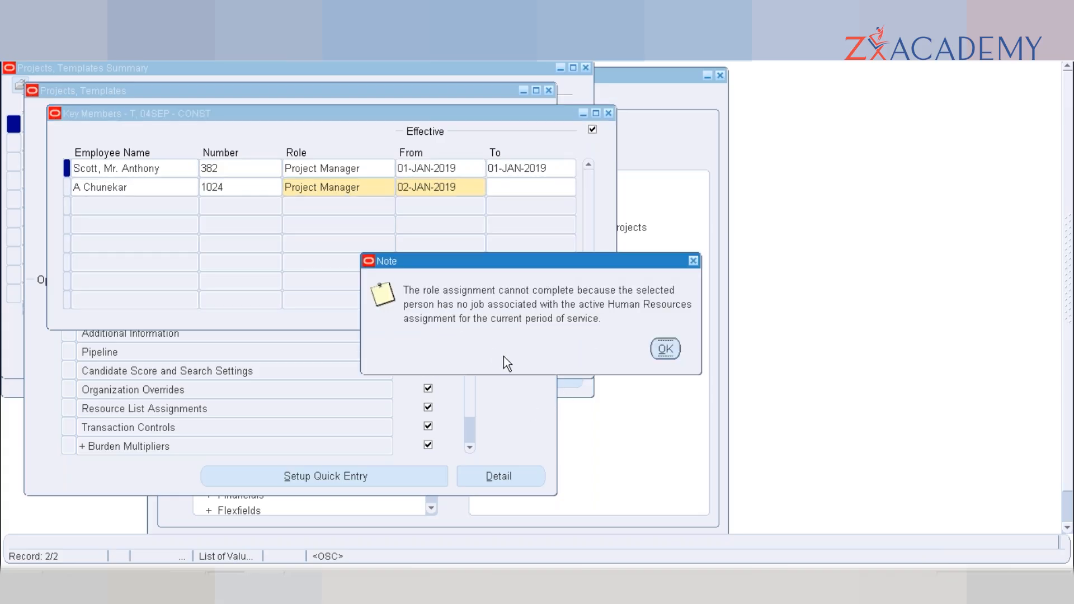
pyautogui.click(664, 349)
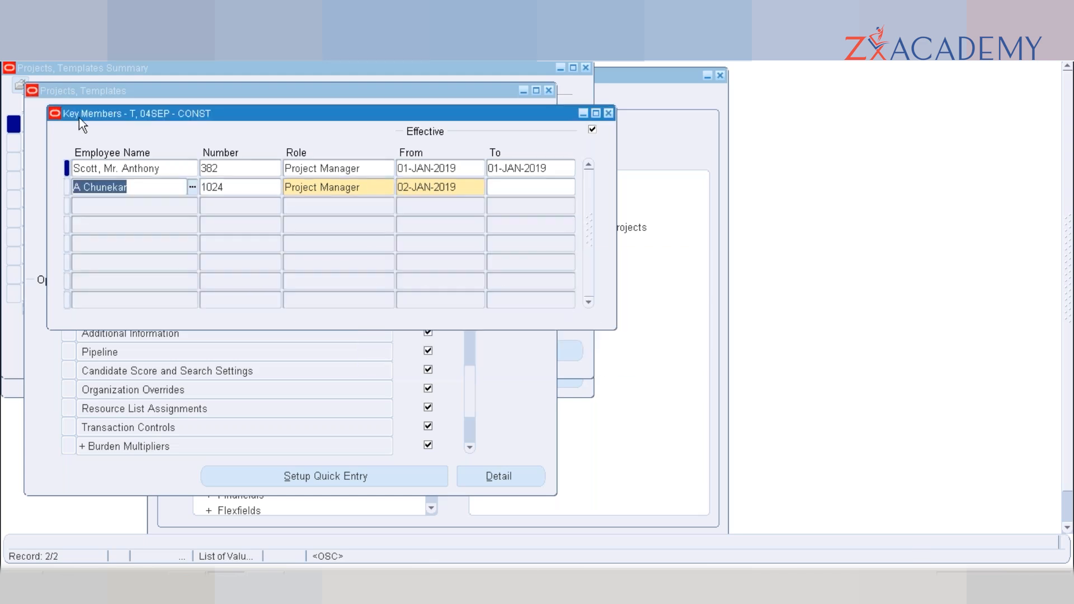
pyautogui.click(86, 53)
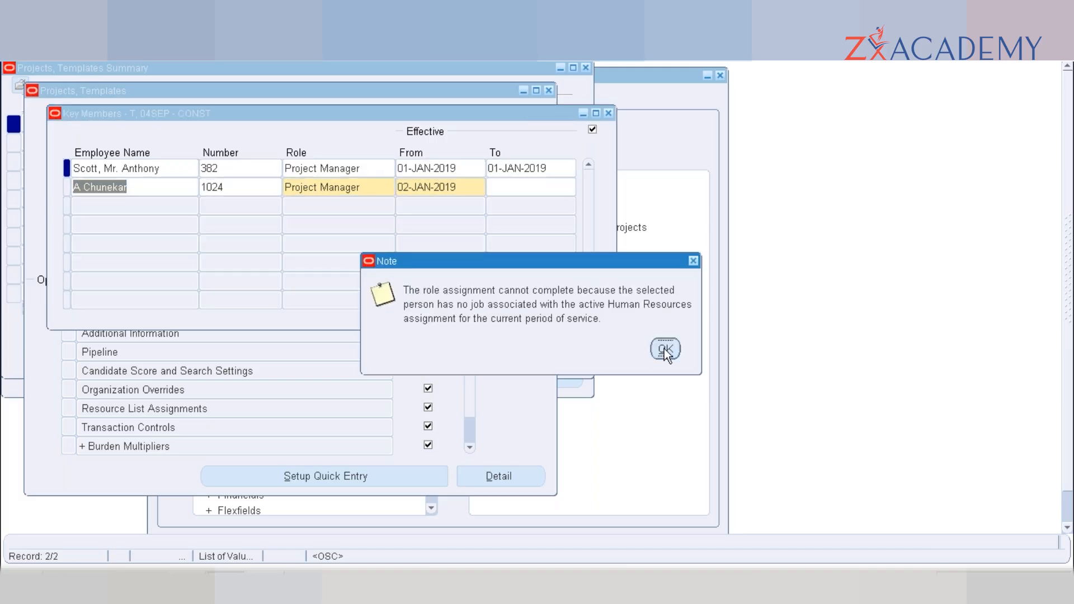
pyautogui.press('Return')
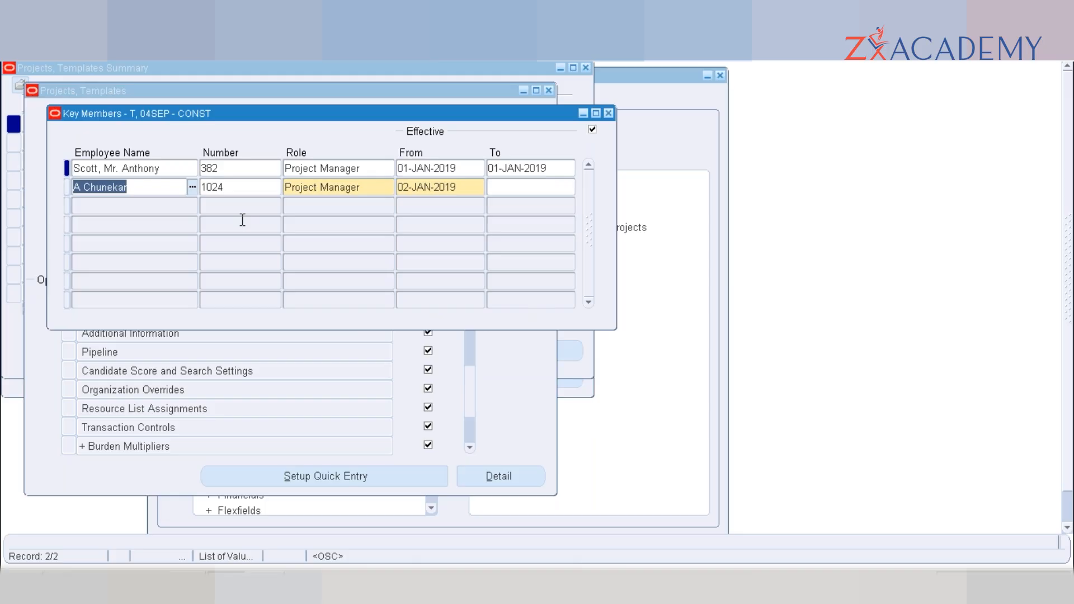
# - Clear the second key member's row from the Key Members form
pyautogui.press('BackSpace')
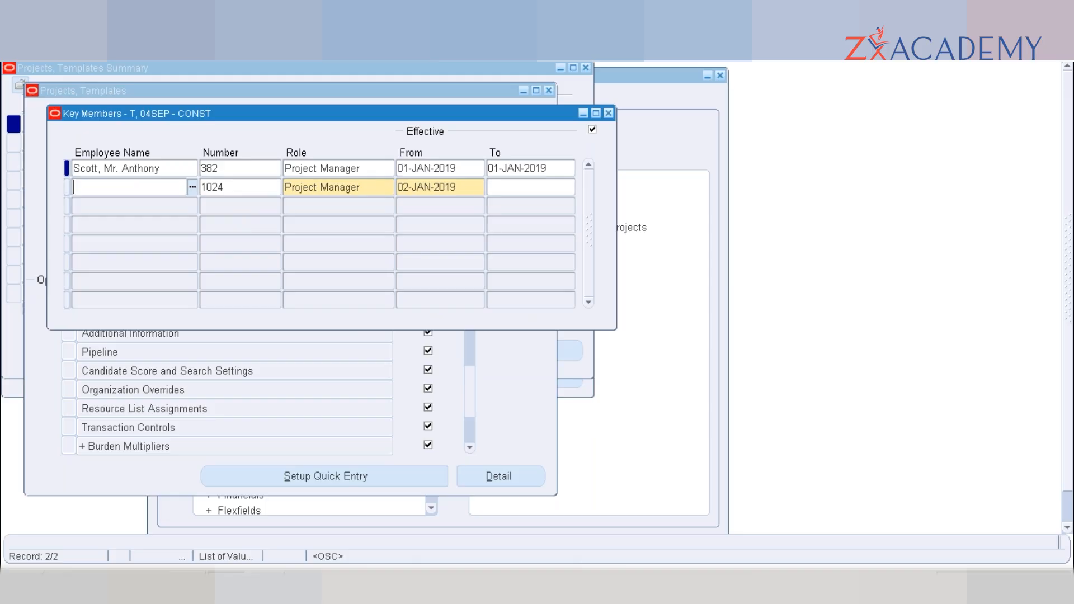
pyautogui.press('Tab')
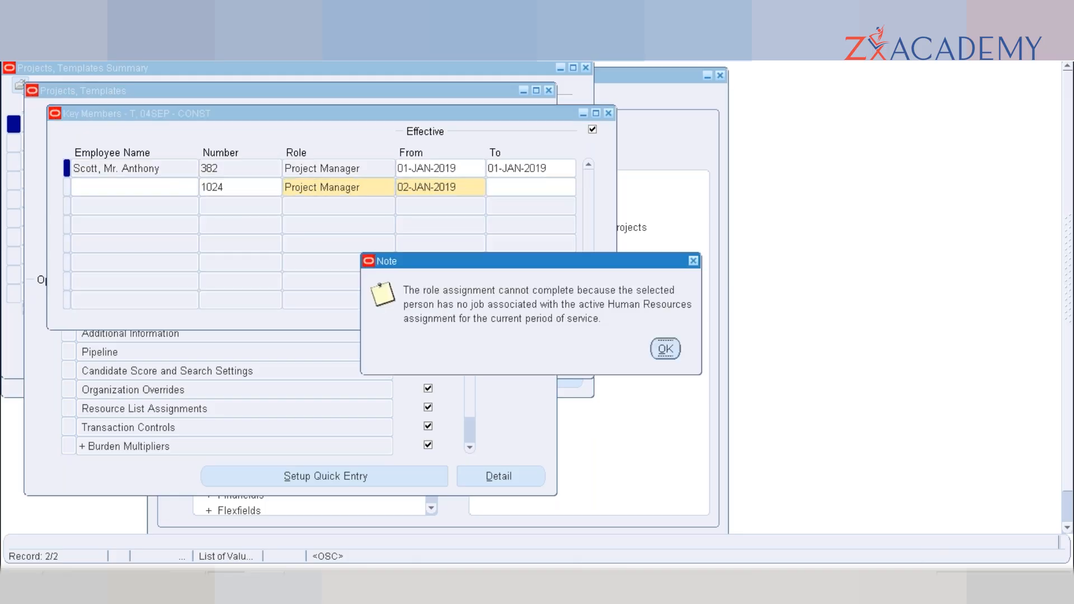
pyautogui.click(661, 352)
pyautogui.click(665, 350)
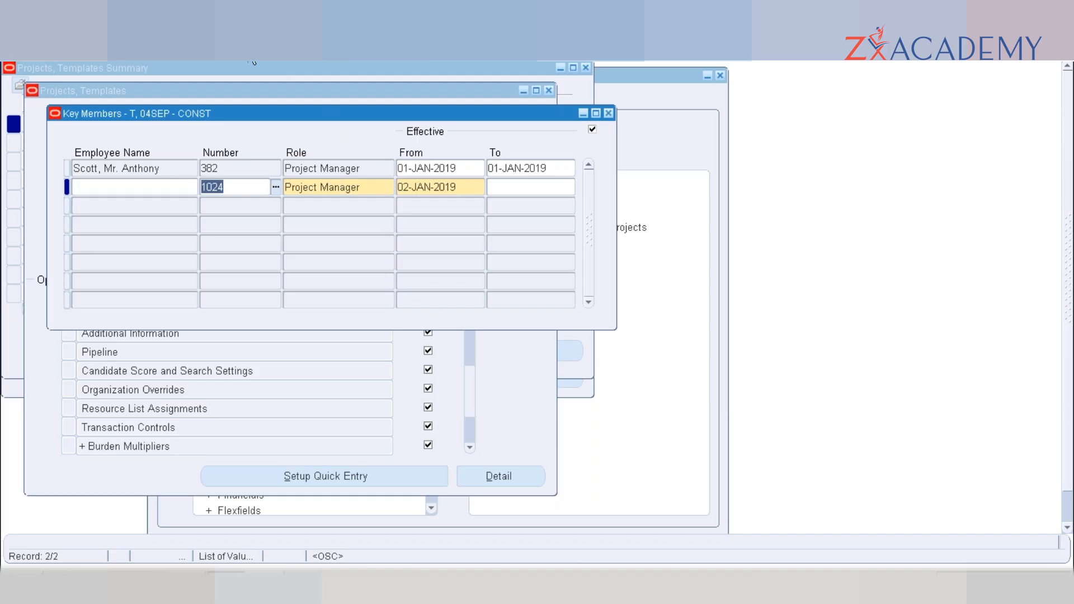
pyautogui.click(443, 193)
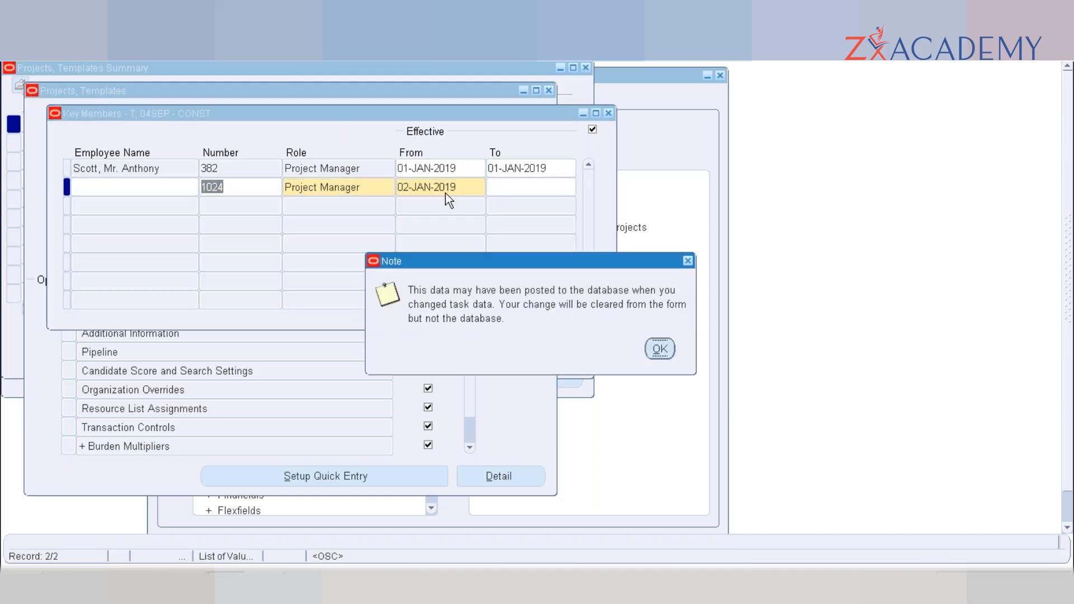
pyautogui.click(661, 349)
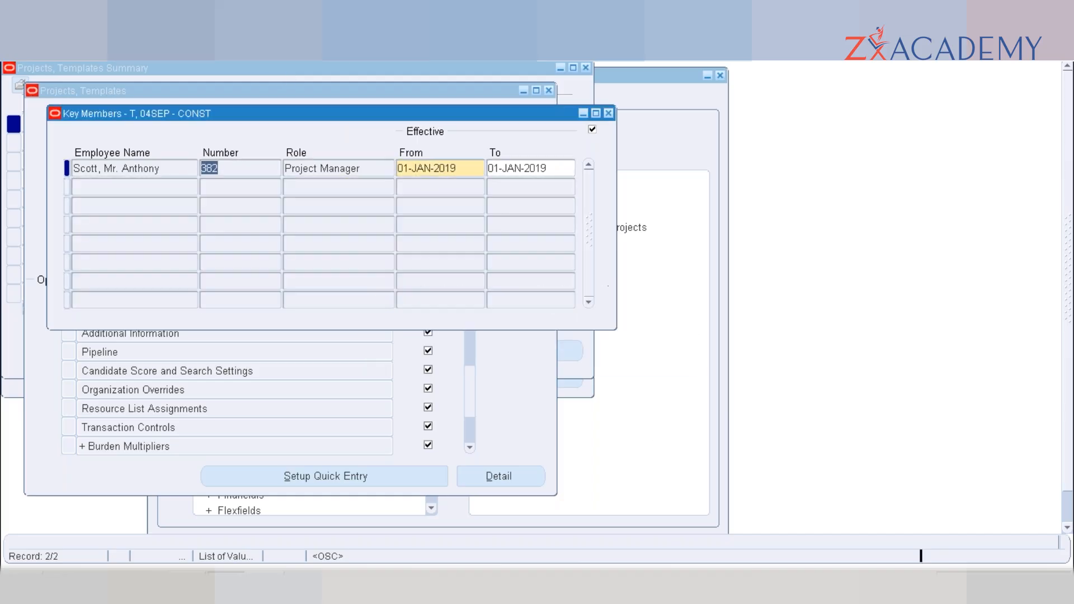
# - Remove the To date from the remaining key member, save the assignment and close the Key Members form
pyautogui.click(531, 171)
pyautogui.press('Delete')
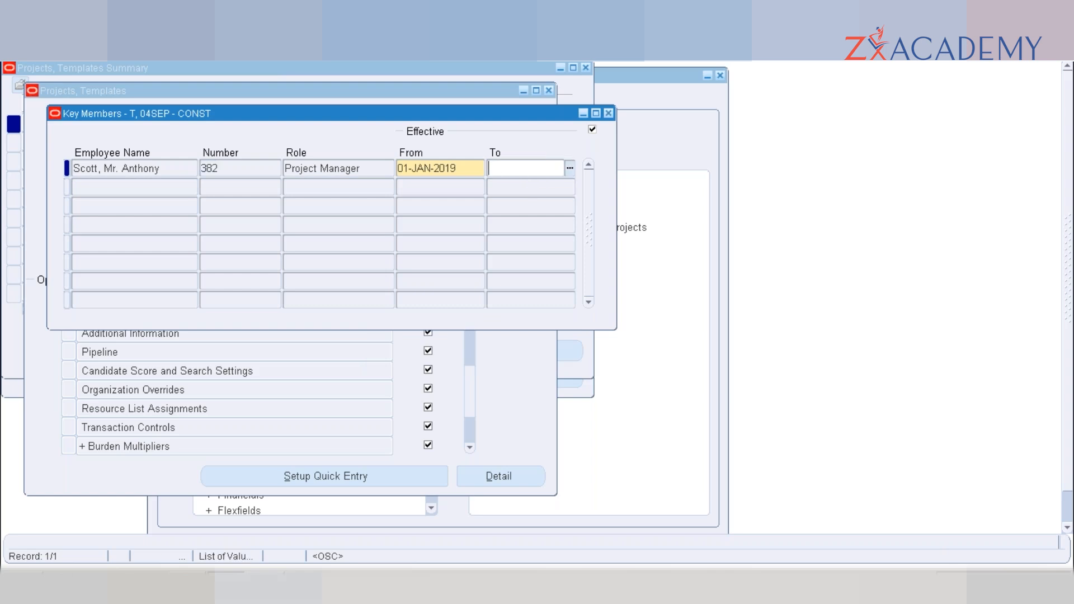
pyautogui.hotkey('ctrl', 's')
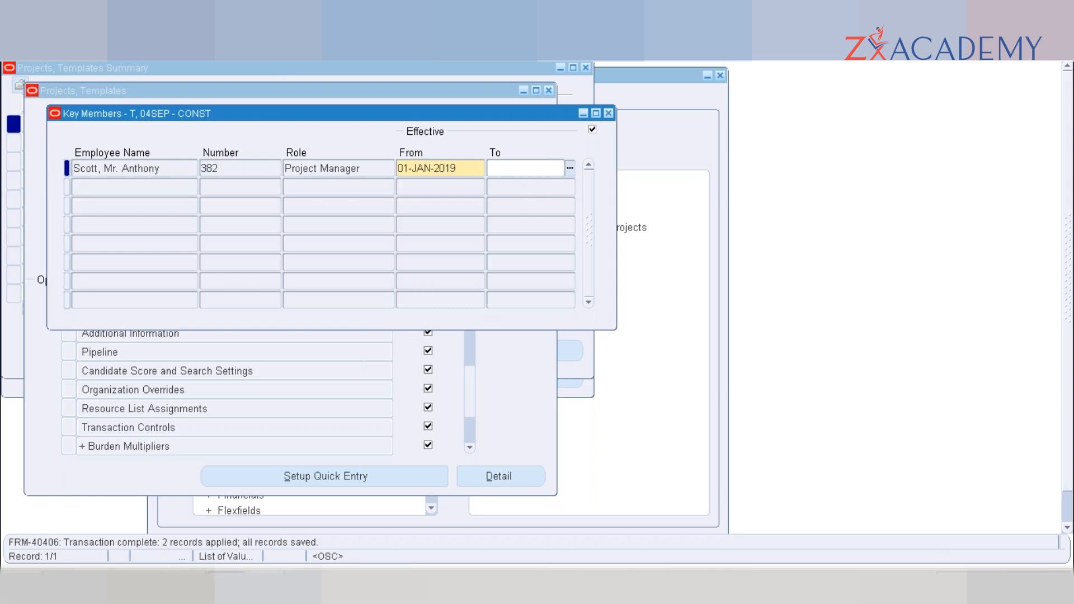
pyautogui.click(608, 113)
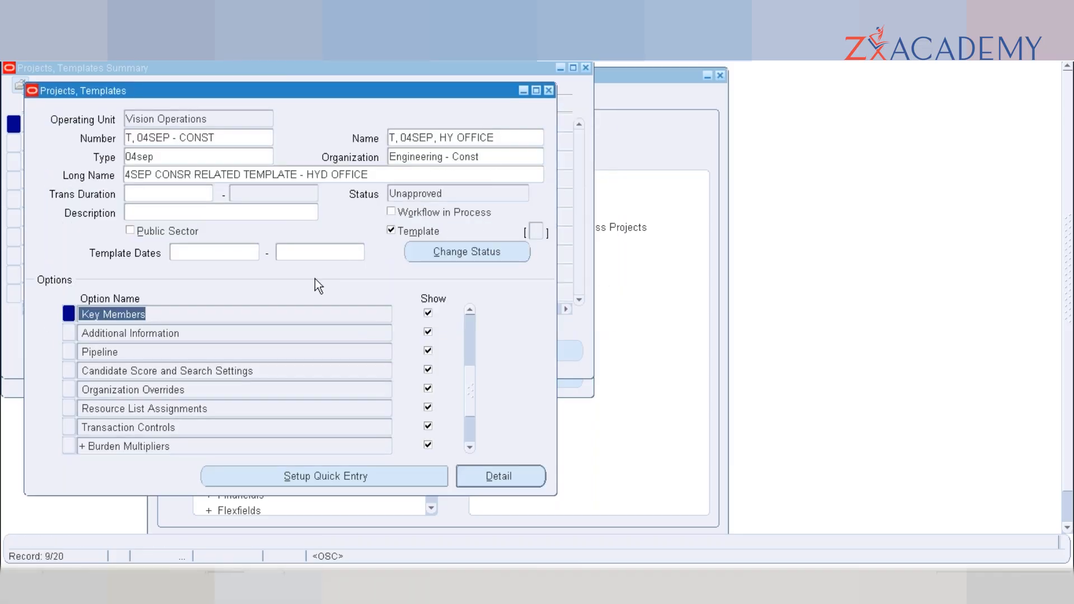
# - Review the template's Additional Information details and recheck its Key Members details
pyautogui.doubleClick(162, 333)
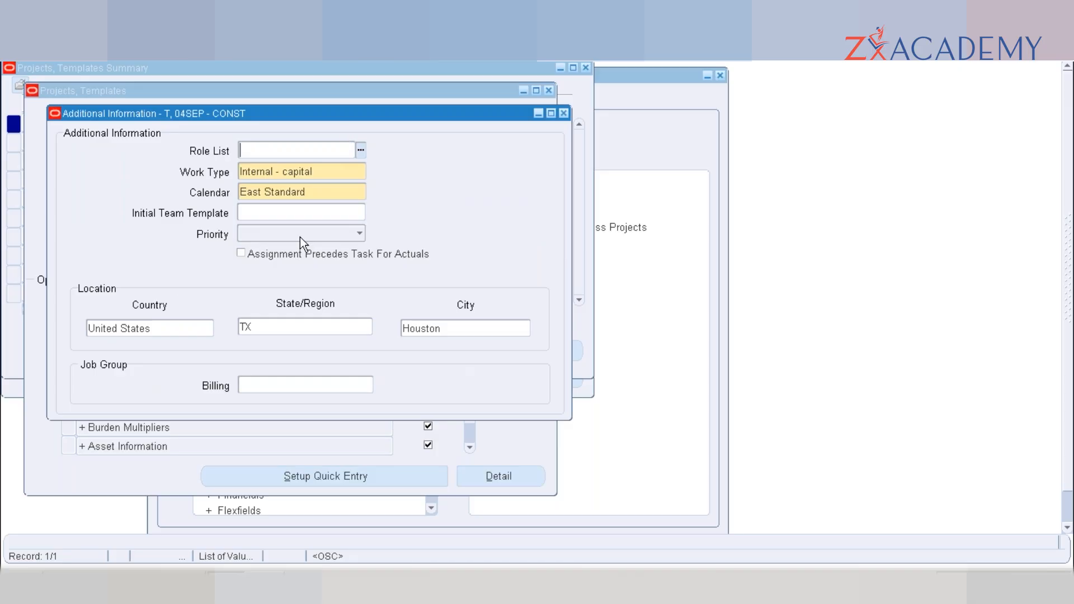
pyautogui.click(565, 113)
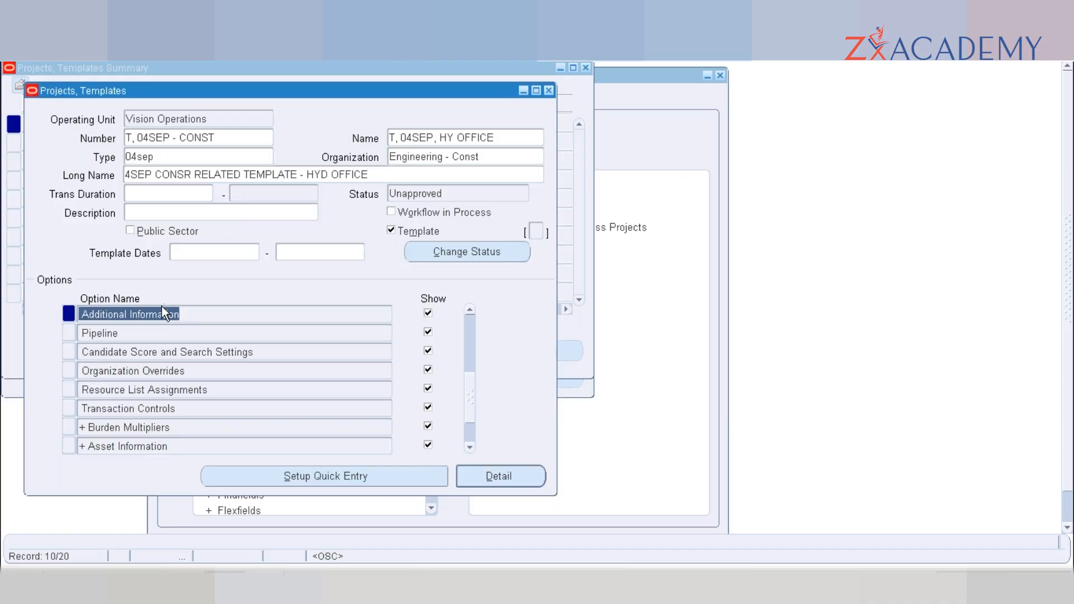
pyautogui.press('Up')
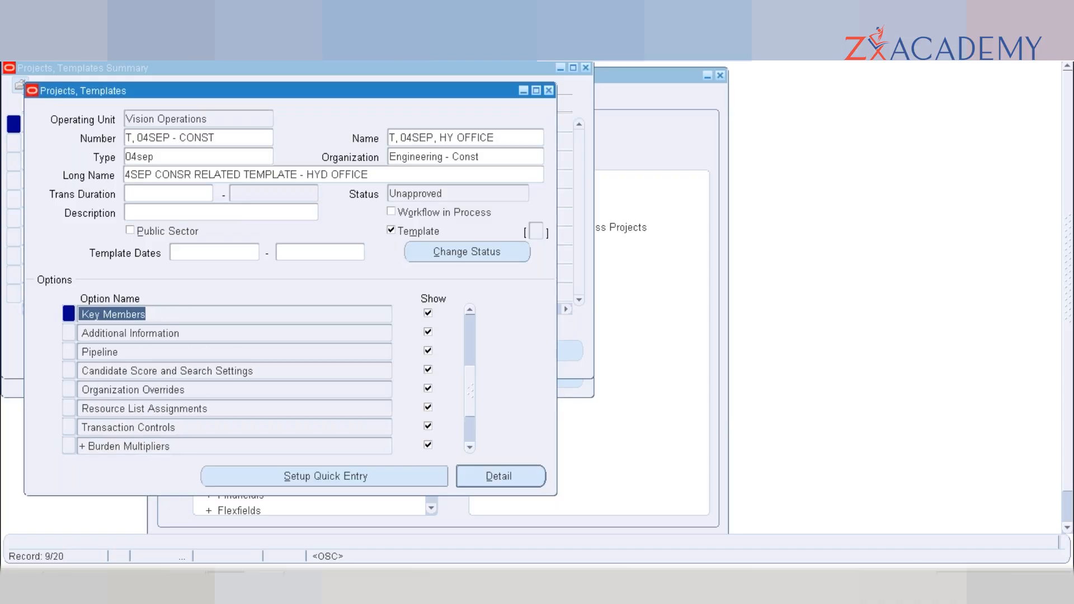
pyautogui.hotkey('alt', 'd')
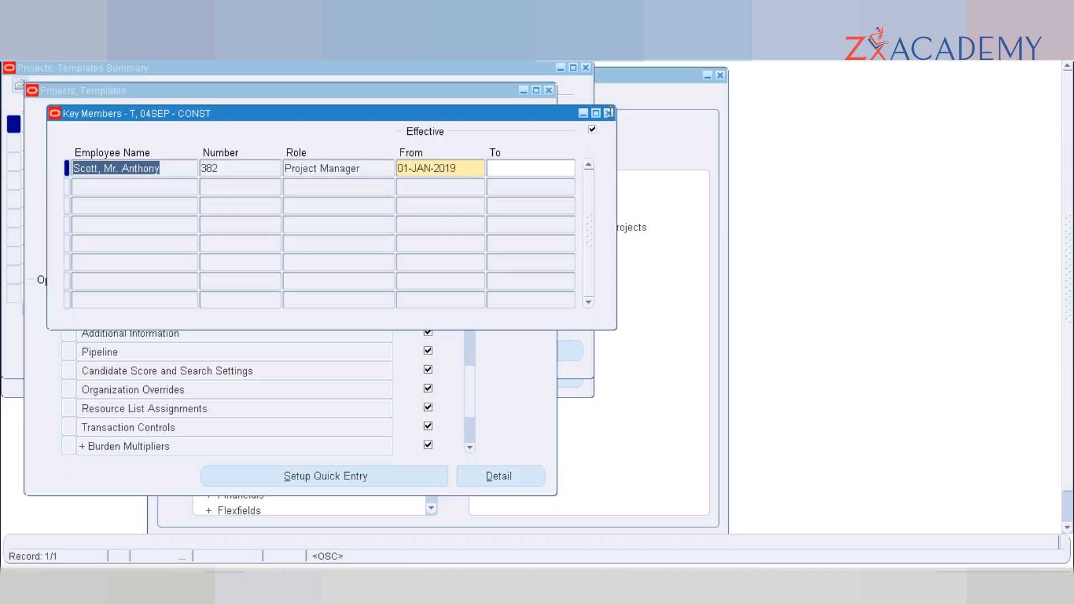
pyautogui.click(608, 113)
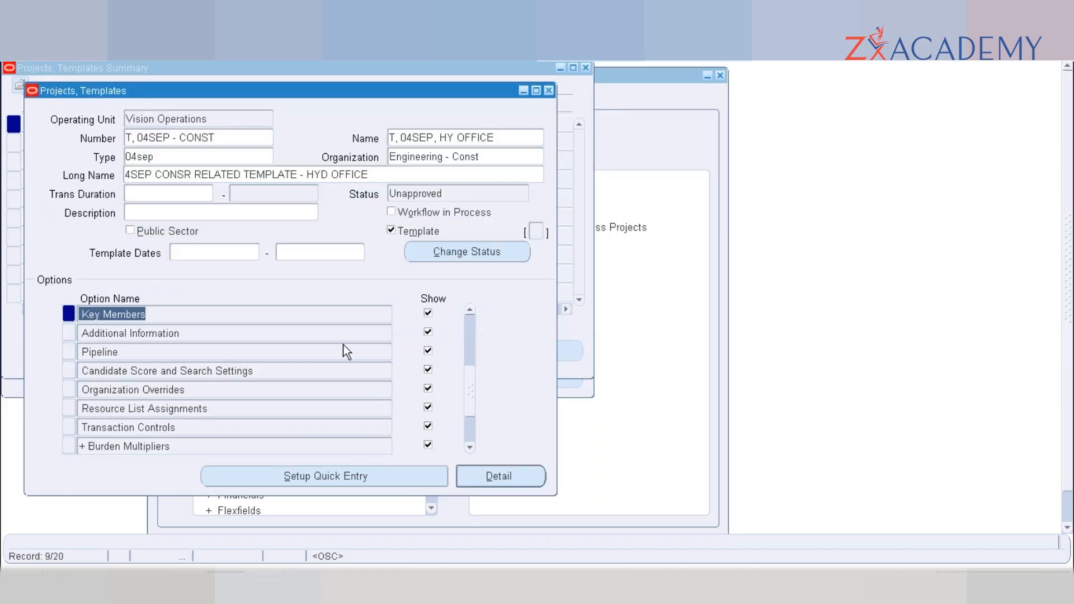
# - Turn off Show for the Additional Information, Pipeline, and Candidate Score and Search Settings options, and save the template
pyautogui.click(427, 351)
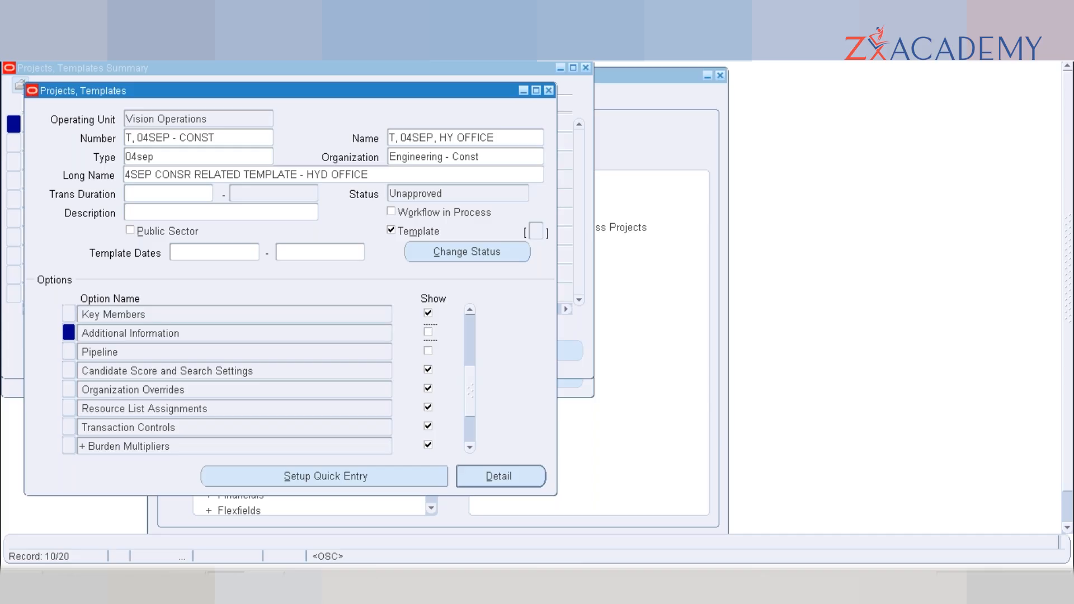
pyautogui.click(427, 370)
pyautogui.hotkey('ctrl', 's')
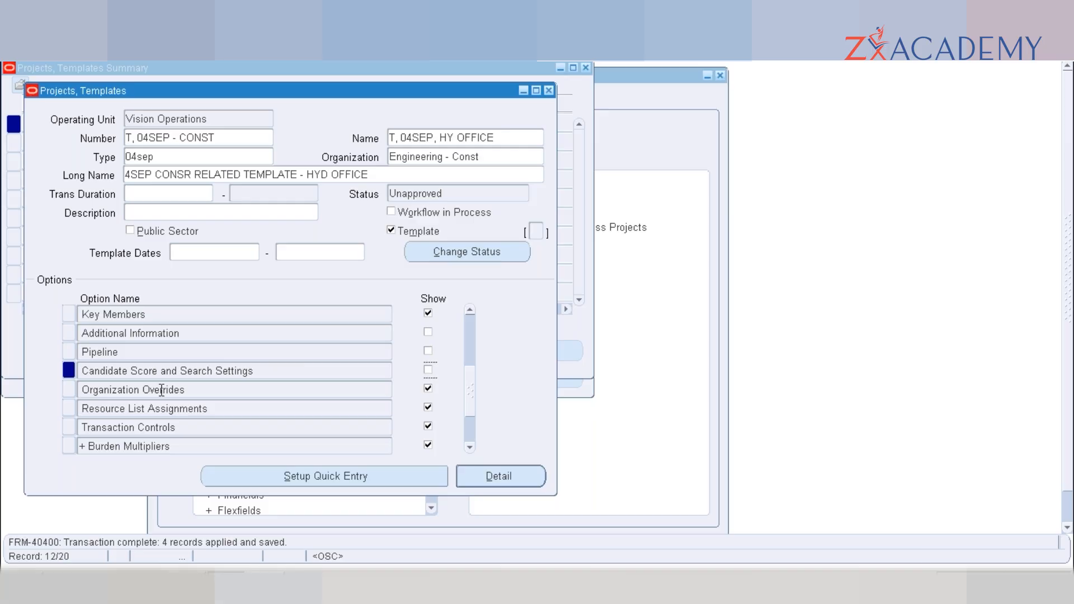
# - Open the details of the Organization Overrides option
pyautogui.click(164, 389)
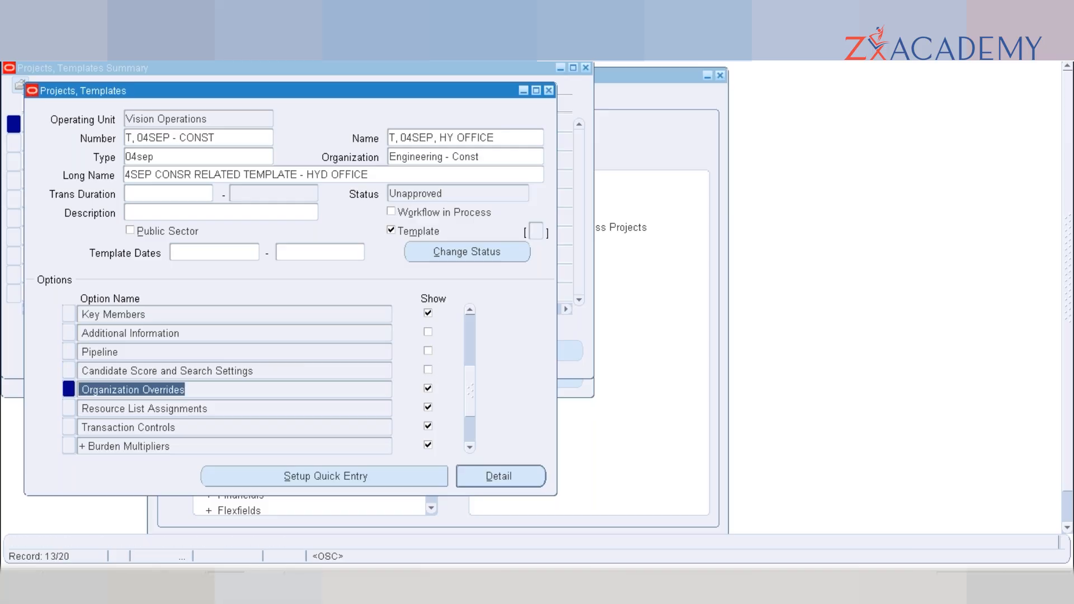
pyautogui.doubleClick(159, 390)
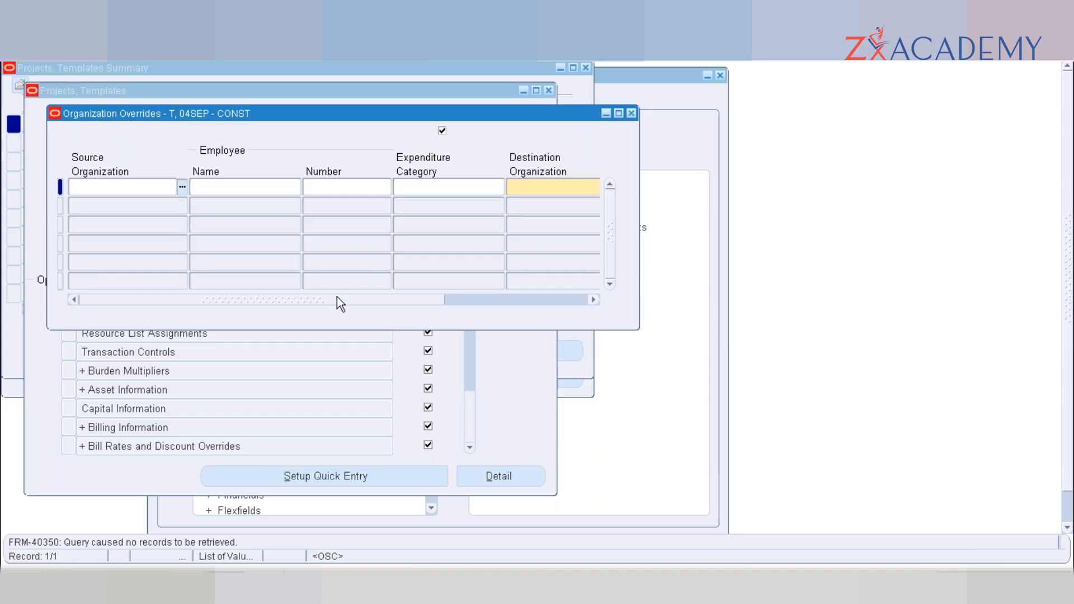
# - Check the effective dates in Organization Overrides, close the form, turn off Show for that option and save the template
pyautogui.moveTo(337, 297); pyautogui.dragTo(483, 291)
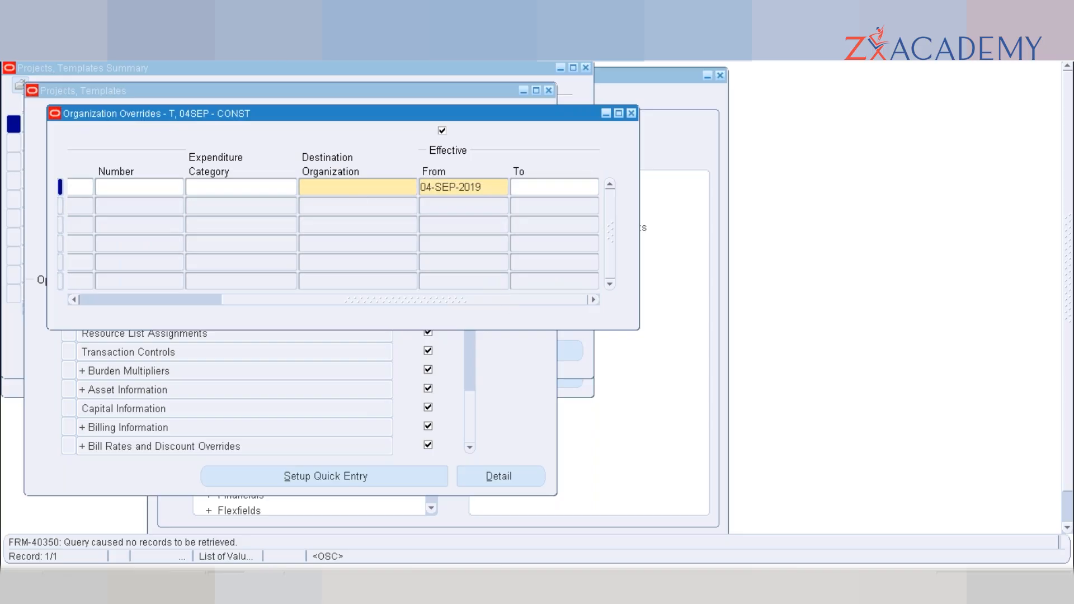
pyautogui.click(629, 116)
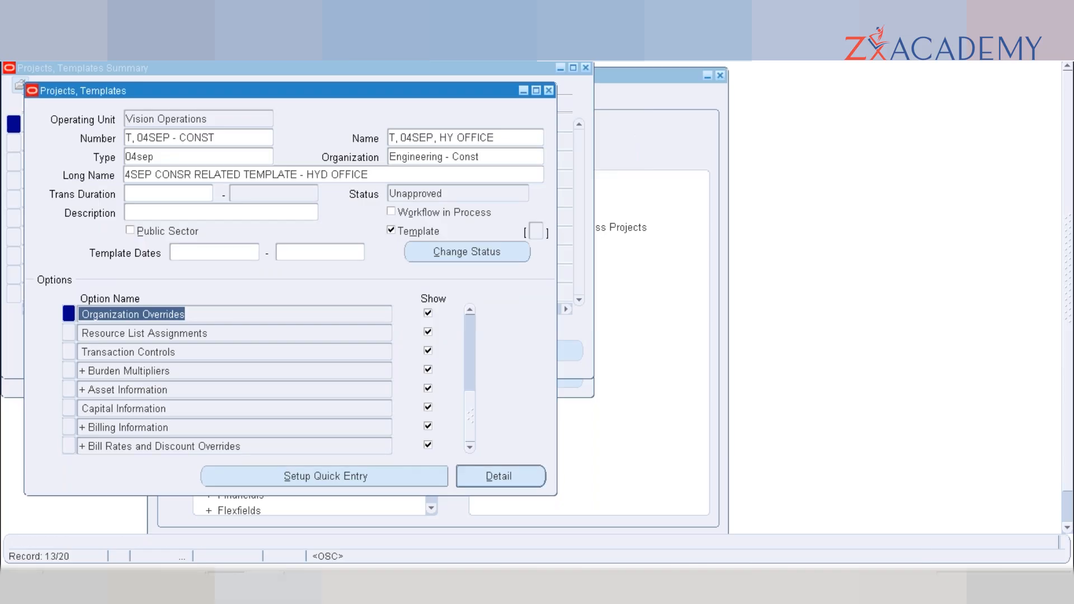
pyautogui.click(429, 313)
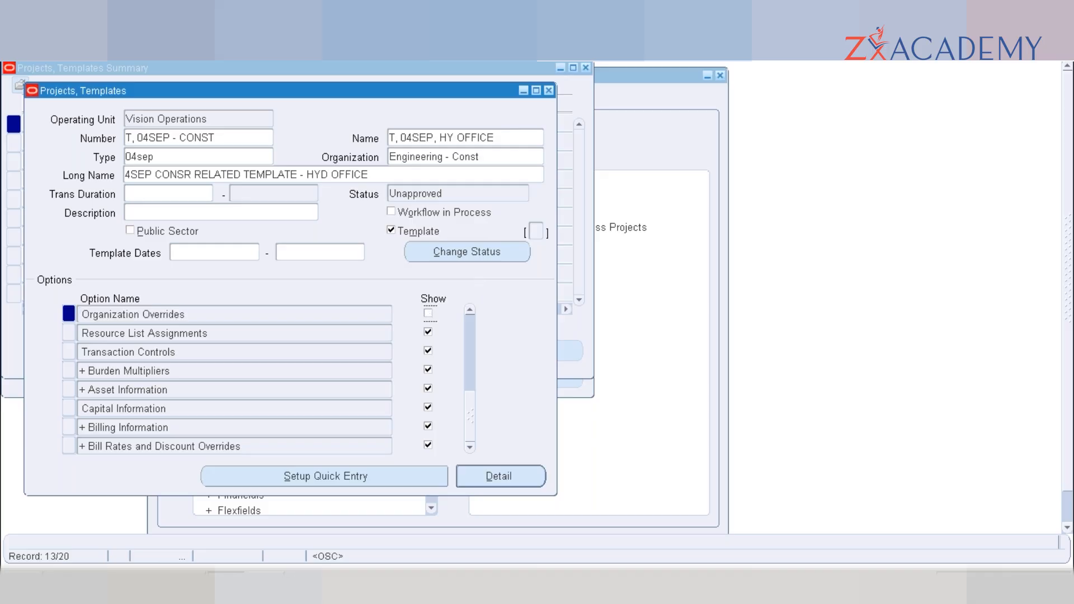
pyautogui.hotkey('ctrl', 's')
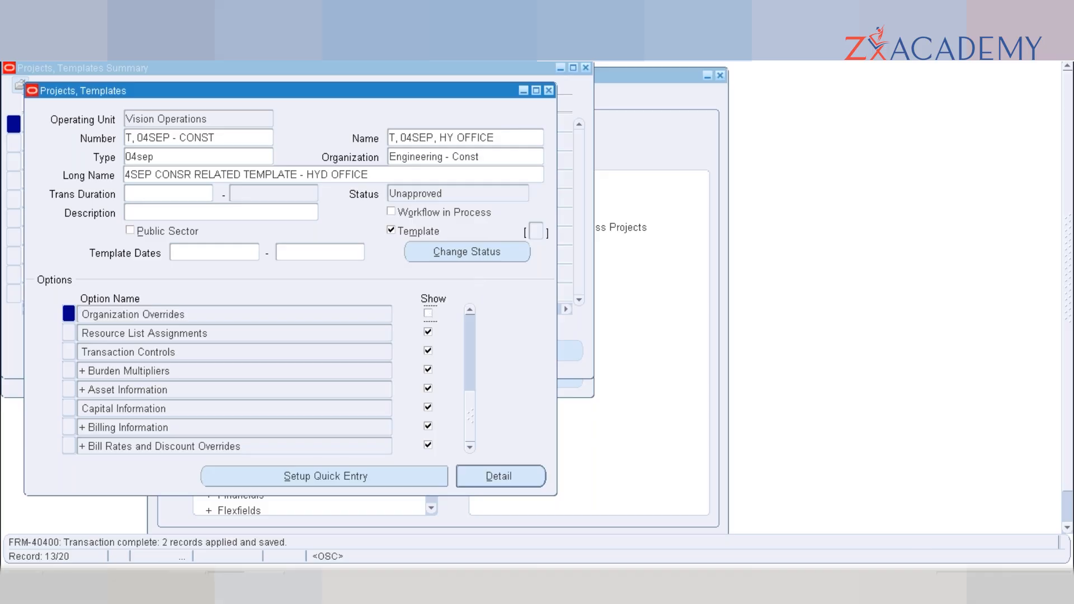
# - Review the resource list, use and drilldown default in the template's Resource List Assignments, and close the form
pyautogui.click(341, 333)
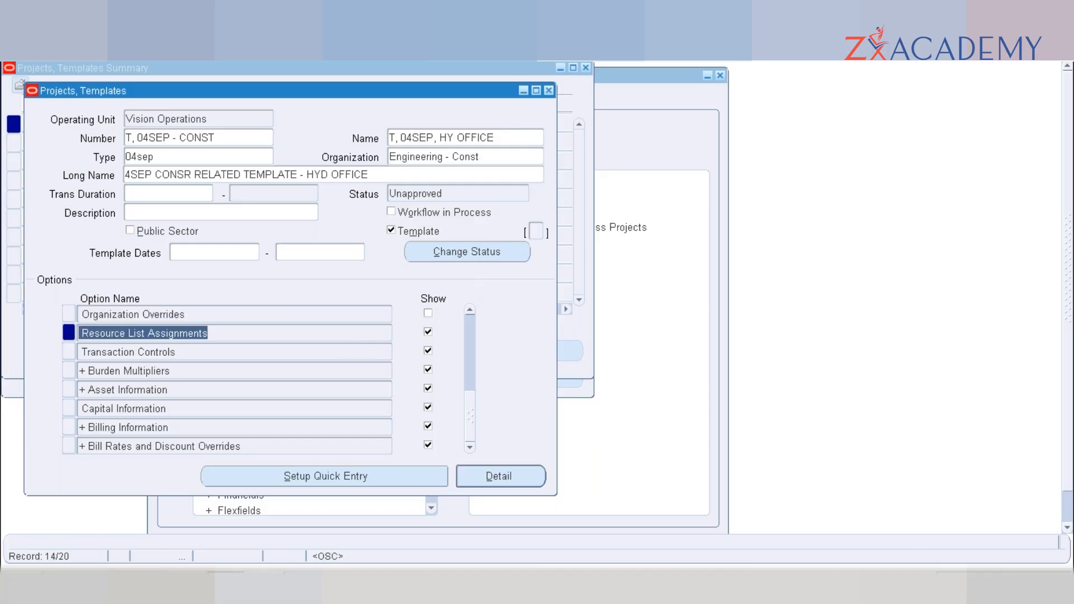
pyautogui.click(200, 333)
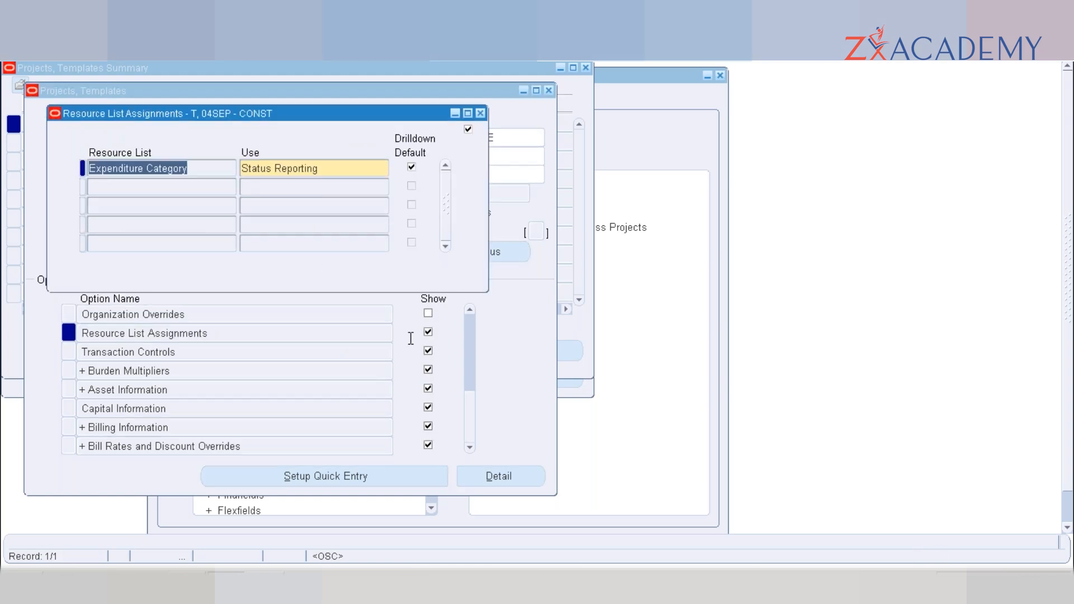
pyautogui.click(266, 584)
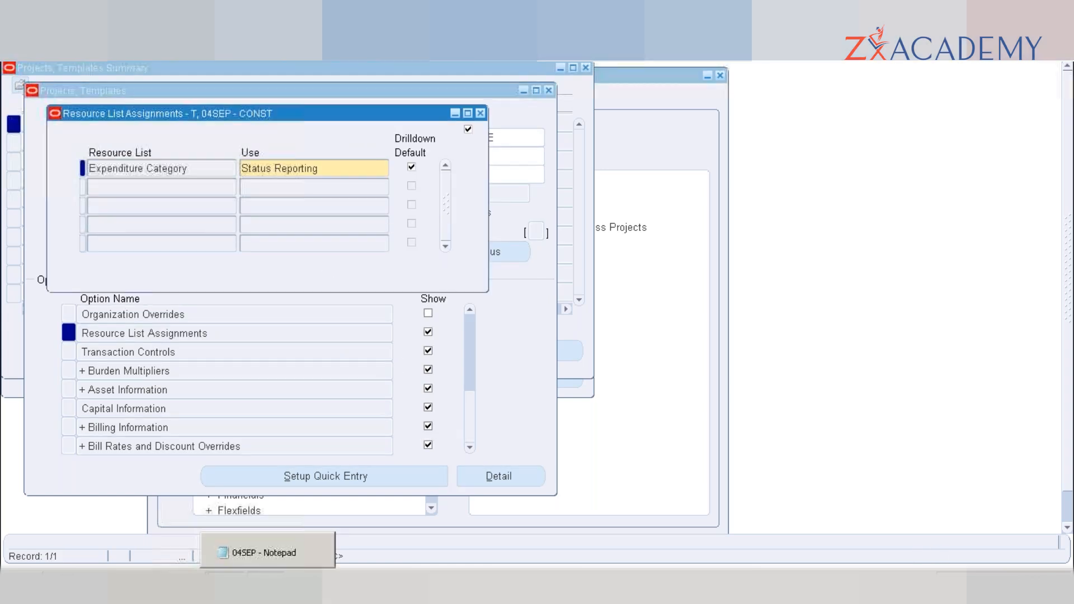
pyautogui.hotkey('alt', 'Tab')
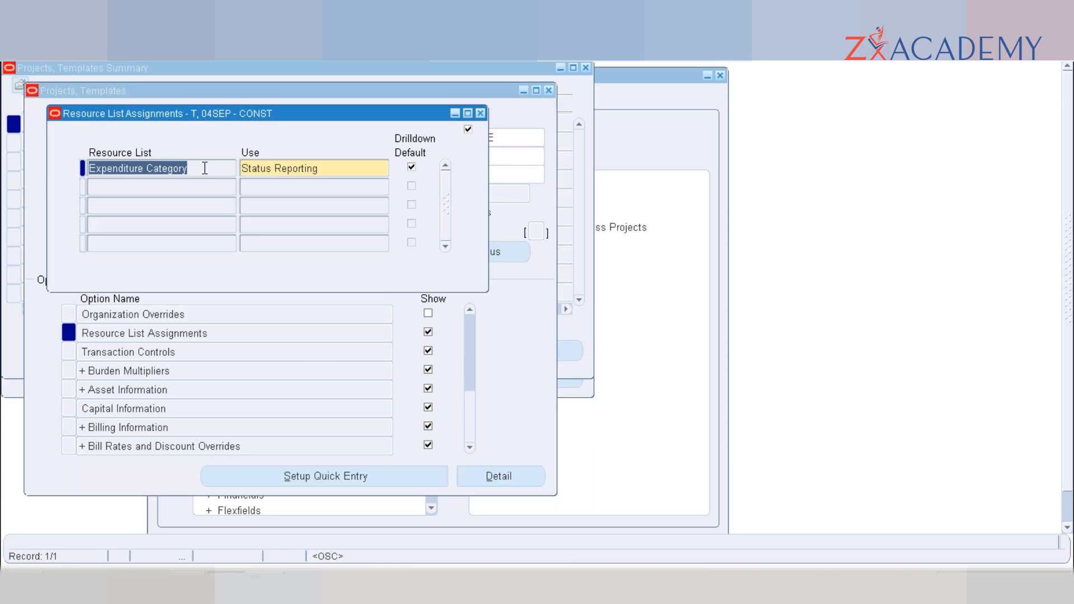
pyautogui.click(368, 163)
pyautogui.press('Tab')
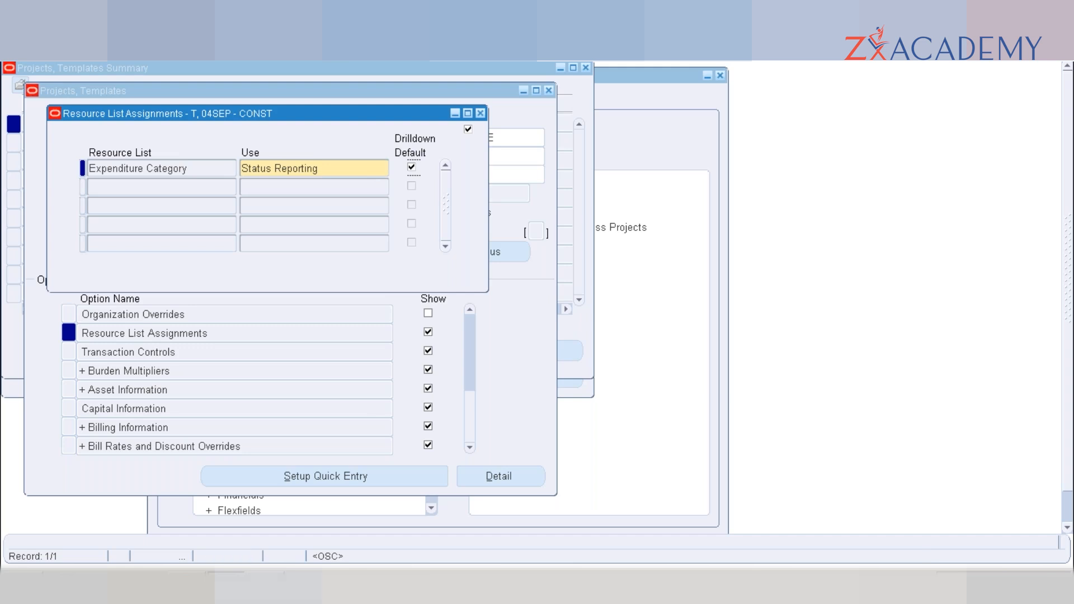
pyautogui.click(365, 166)
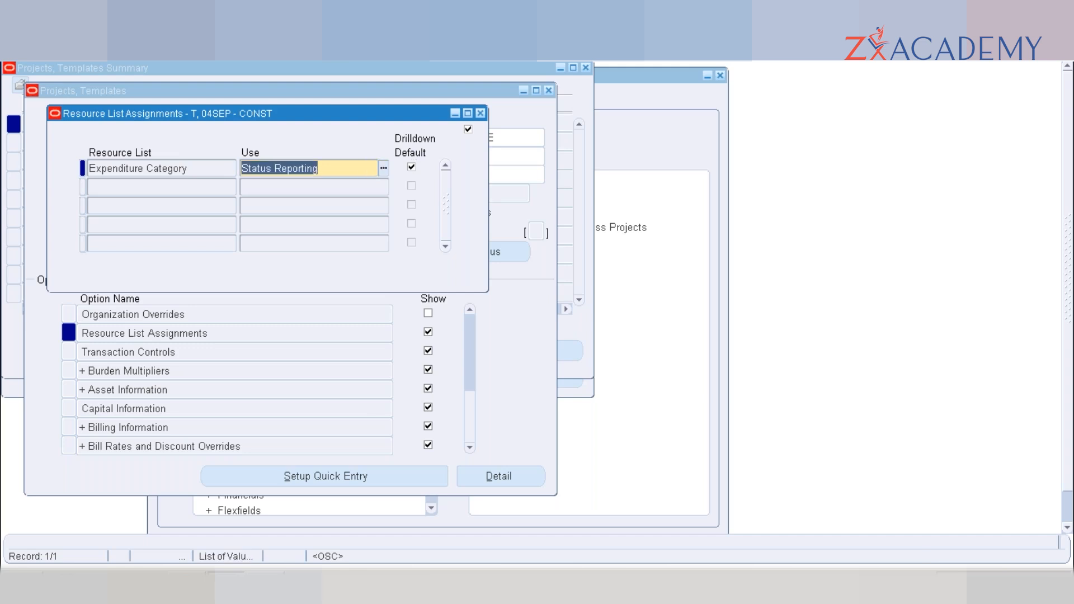
pyautogui.click(482, 114)
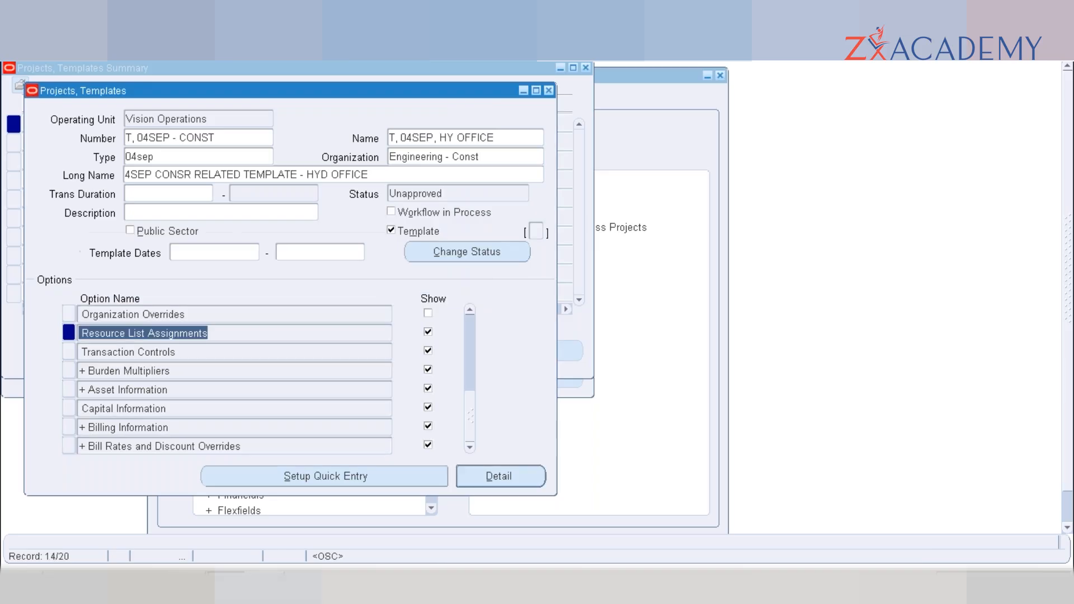
# - Open the details of the Transaction Controls option
pyautogui.doubleClick(148, 350)
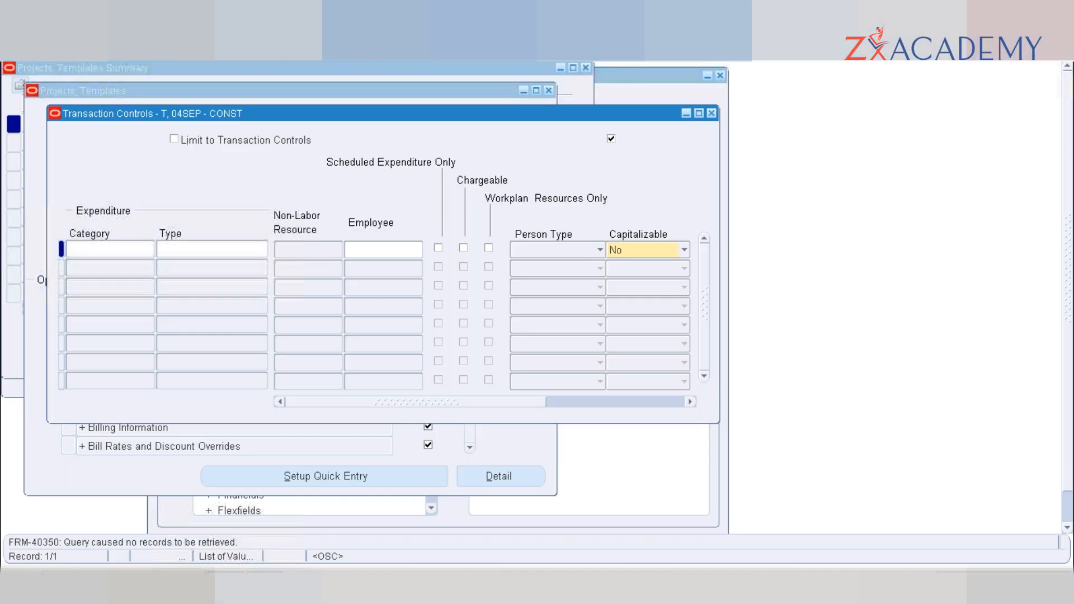
pyautogui.click(264, 585)
pyautogui.click(264, 585)
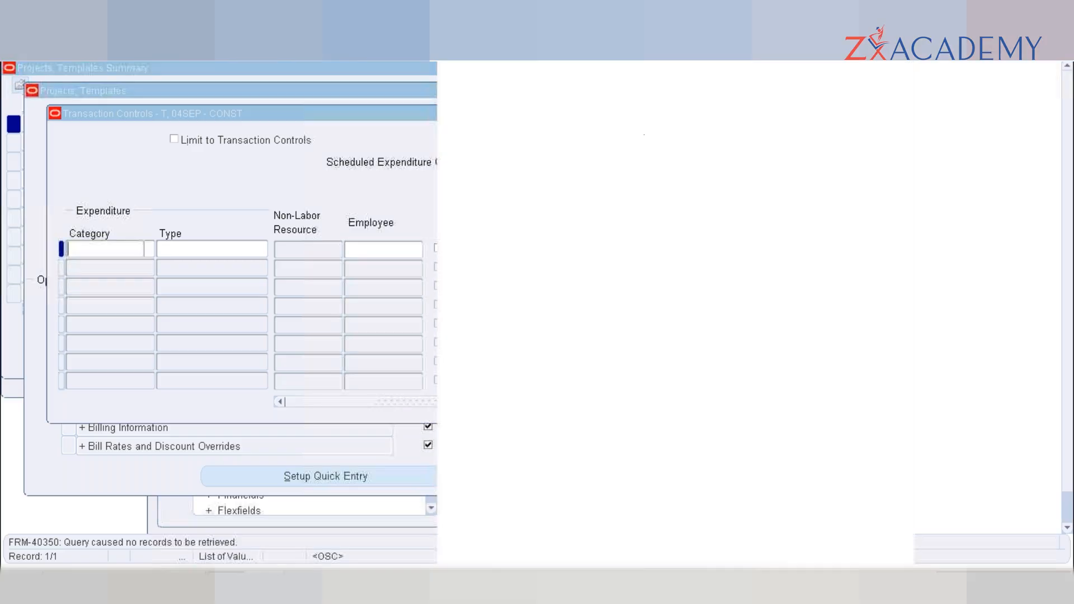
pyautogui.click(265, 585)
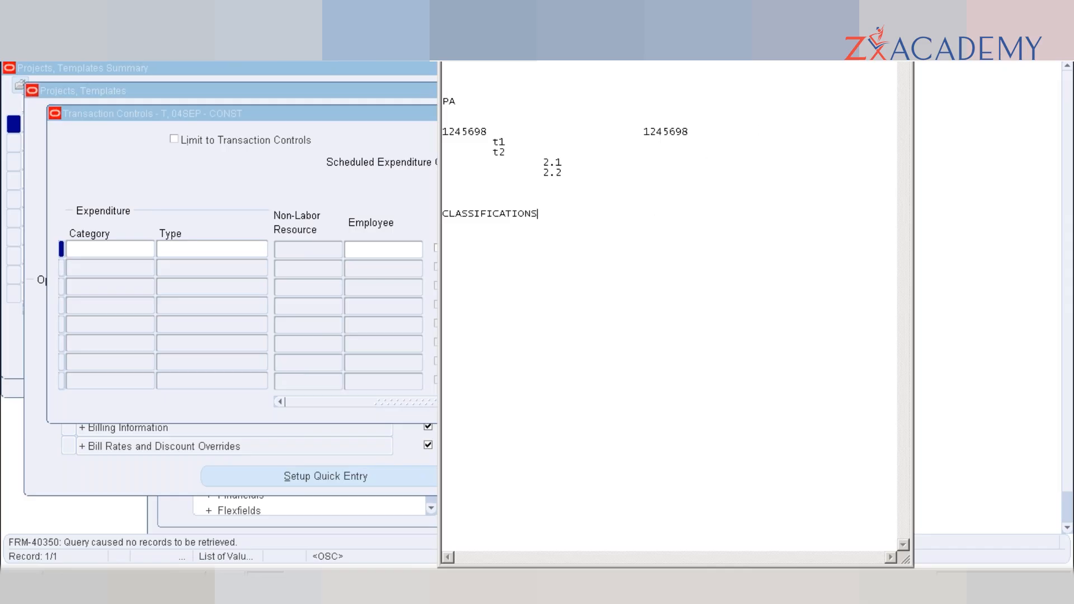
pyautogui.hotkey('alt', 'Tab')
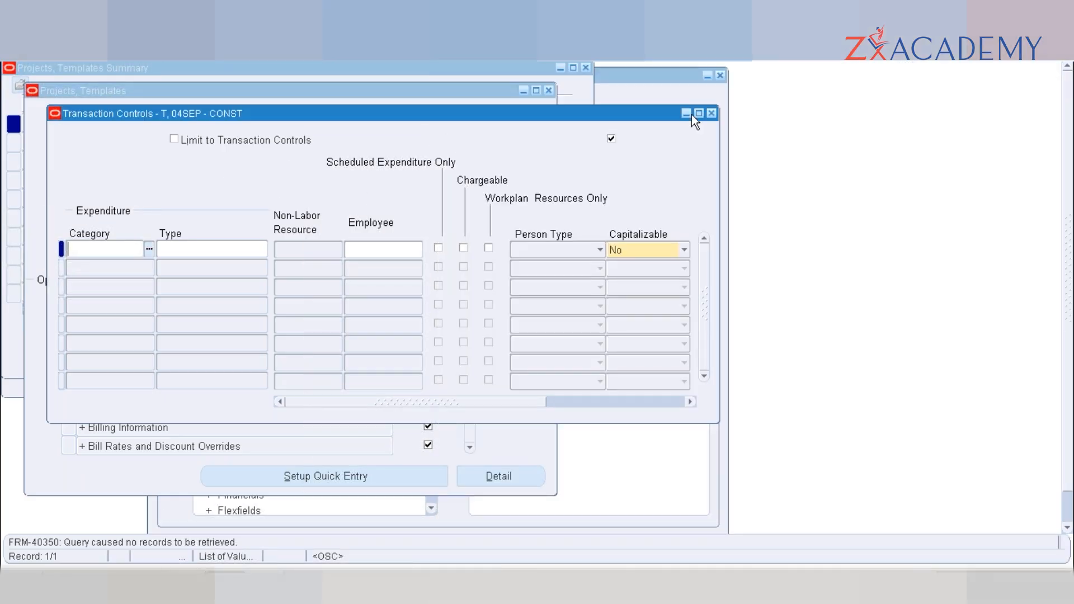
# - Close the Transaction Controls form and turn off Show for the template's Burden Multipliers option
pyautogui.click(711, 113)
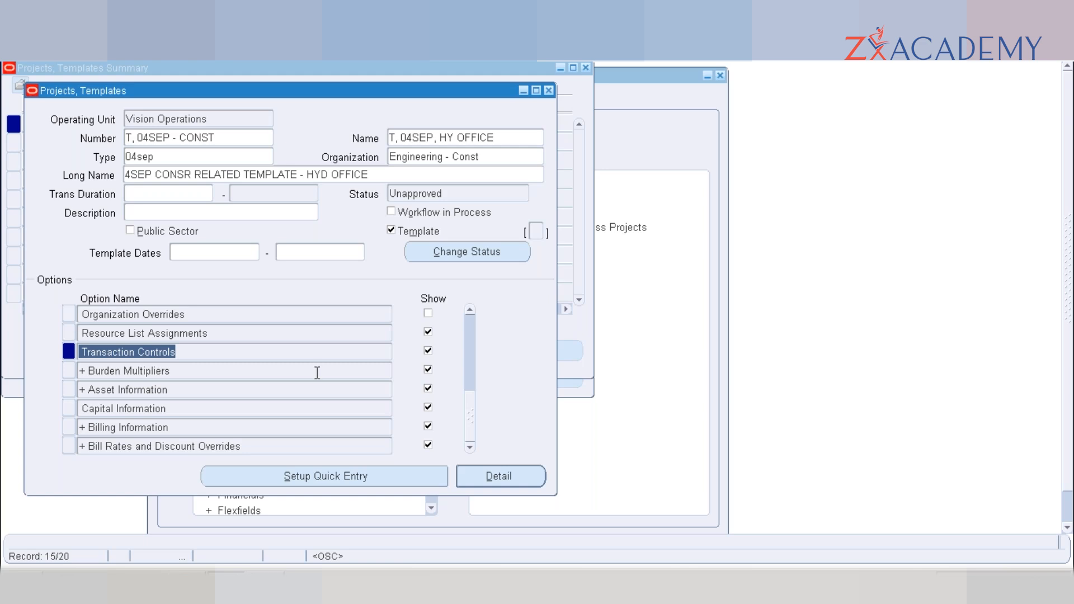
pyautogui.click(428, 370)
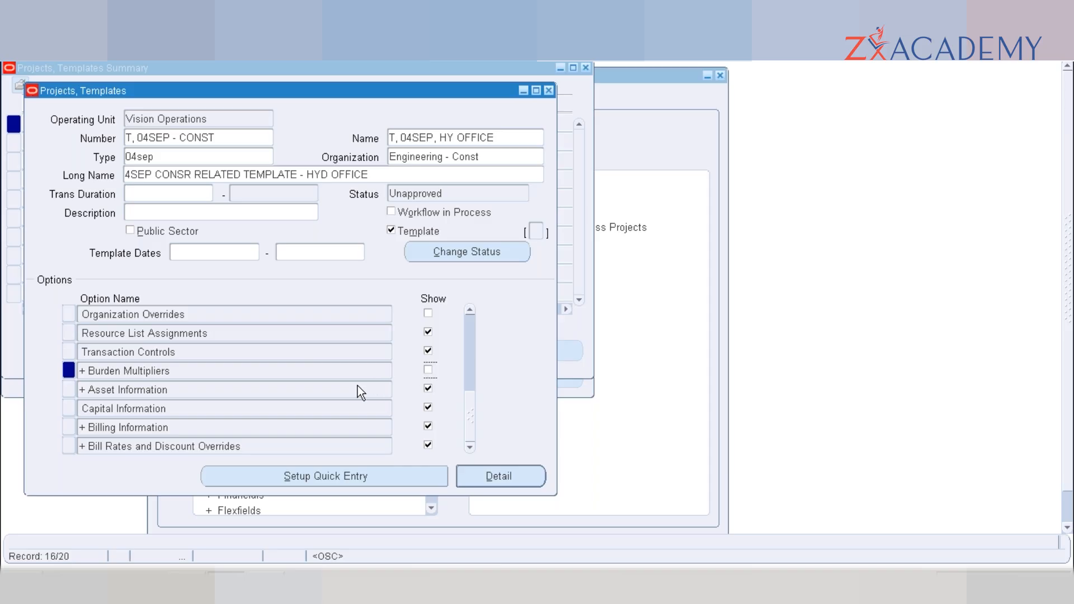
# - Expand the template's Asset Information option and open its Assets form
pyautogui.click(168, 390)
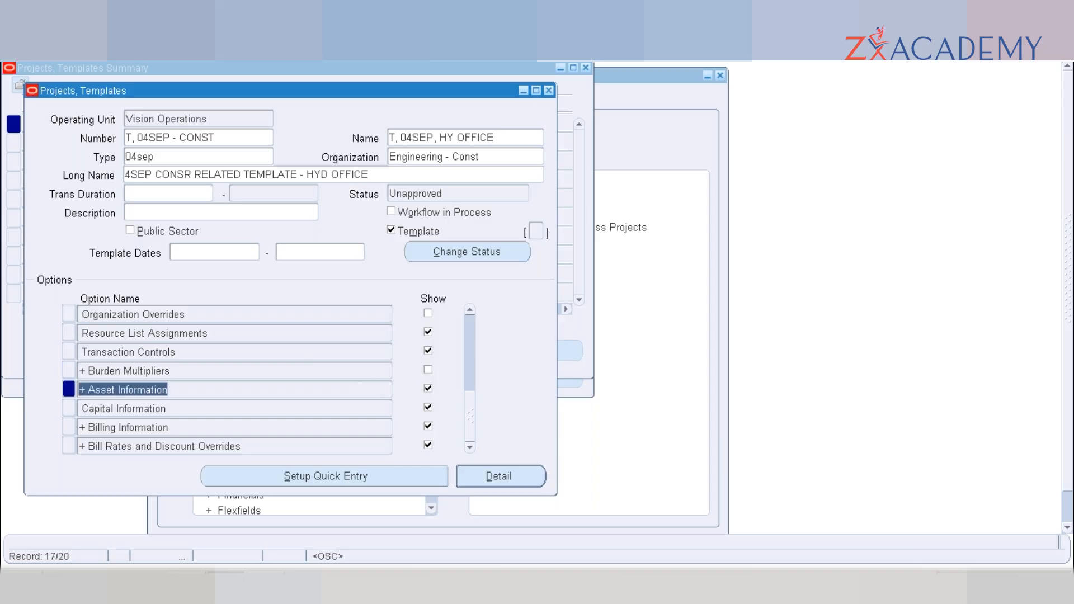
pyautogui.doubleClick(153, 387)
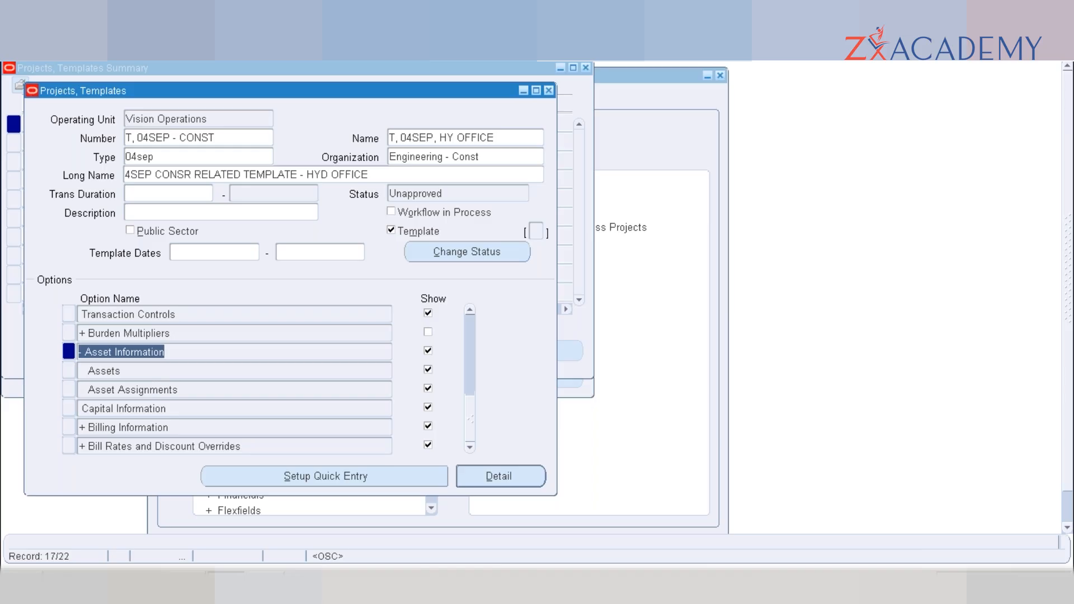
pyautogui.click(132, 369)
pyautogui.click(132, 390)
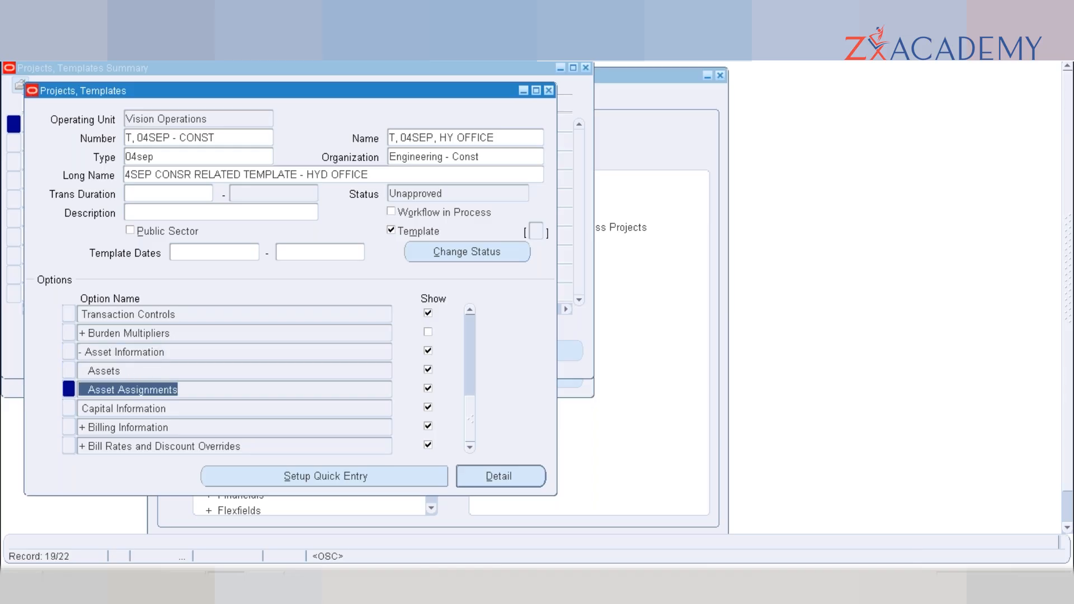
pyautogui.click(130, 368)
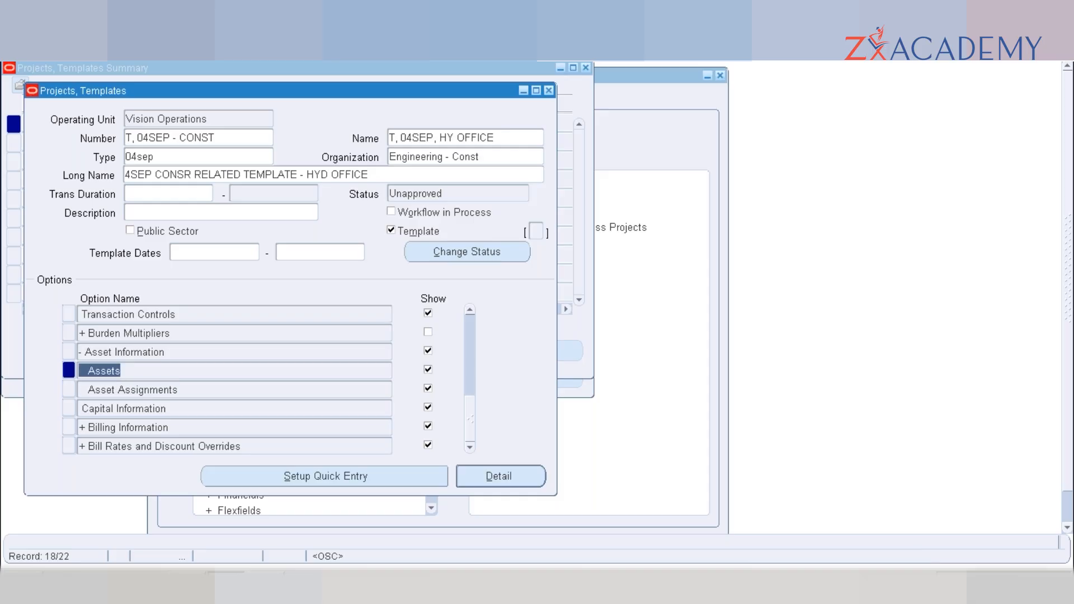
pyautogui.click(119, 371)
pyautogui.doubleClick(118, 370)
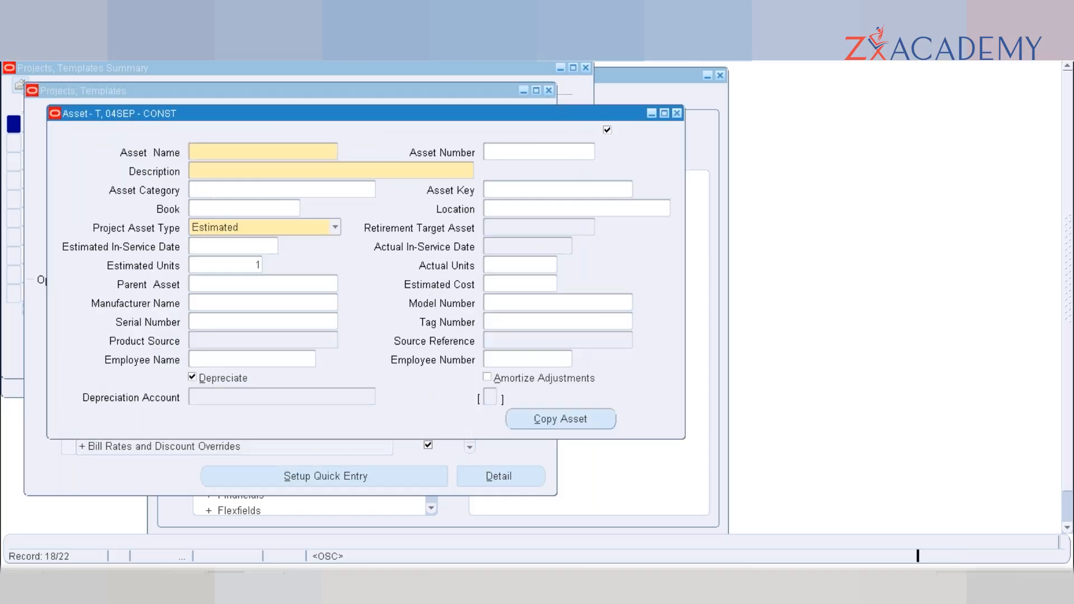
# - Enter an asset named ASSET1 with the description ASSET1 ADMIN DEPOT and save the record
pyautogui.write('A')
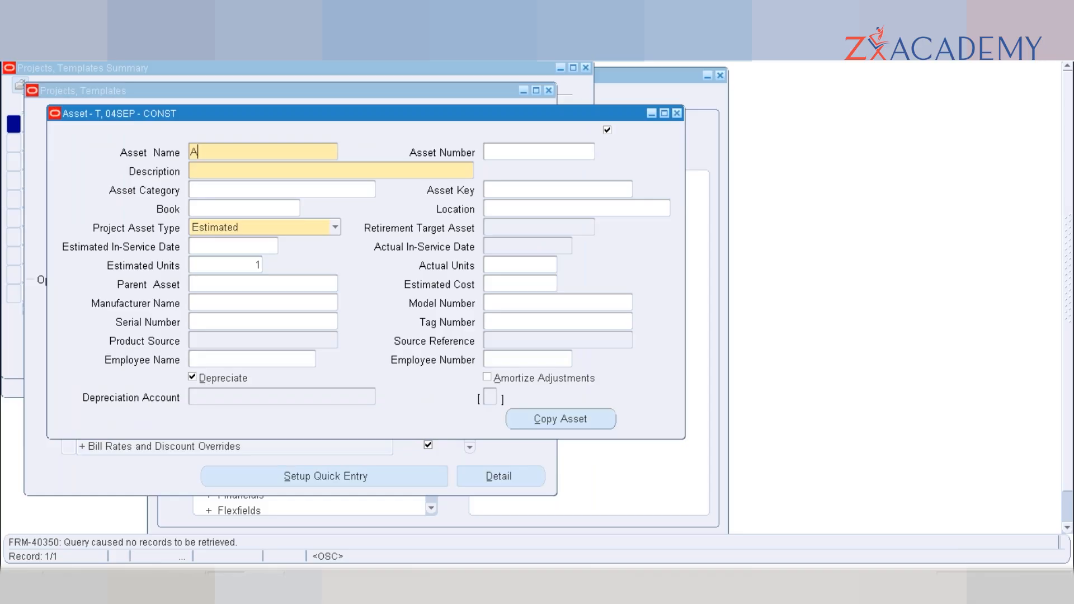
pyautogui.write('SSET1')
pyautogui.press('Tab')
pyautogui.write('ASSET 1 ')
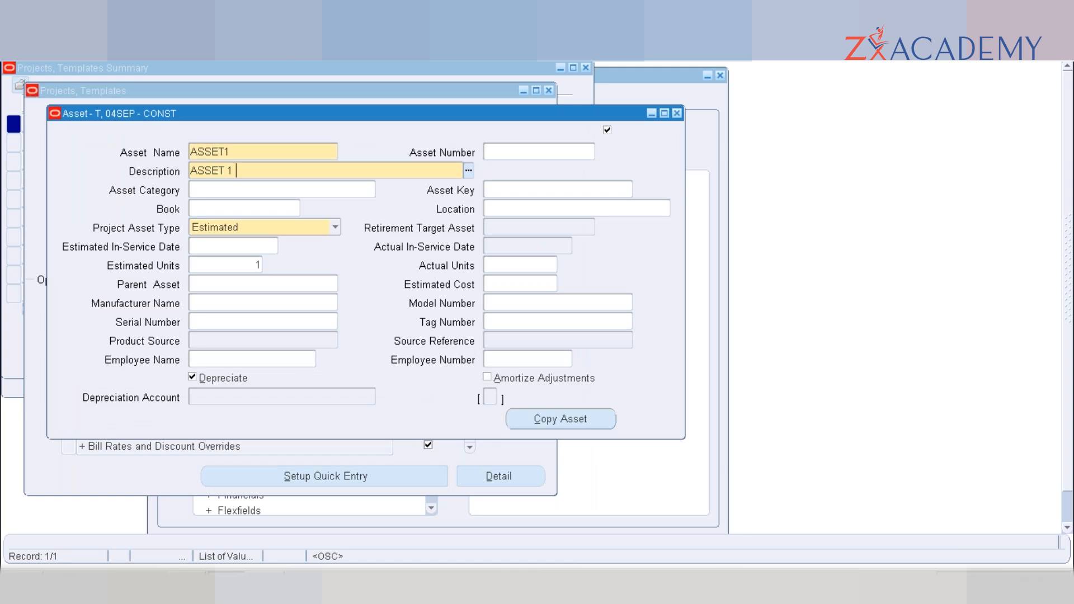
pyautogui.write('VEHICLES')
pyautogui.press('BackSpace')
pyautogui.press('BackSpace')
pyautogui.press('BackSpace')
pyautogui.press('BackSpace')
pyautogui.press('BackSpace')
pyautogui.press('BackSpace')
pyautogui.press('BackSpace')
pyautogui.press('BackSpace')
pyautogui.press('BackSpace')
pyautogui.press('BackSpace')
pyautogui.press('BackSpace')
pyautogui.write('1 ADMIN DEPOT')
pyautogui.press('Tab')
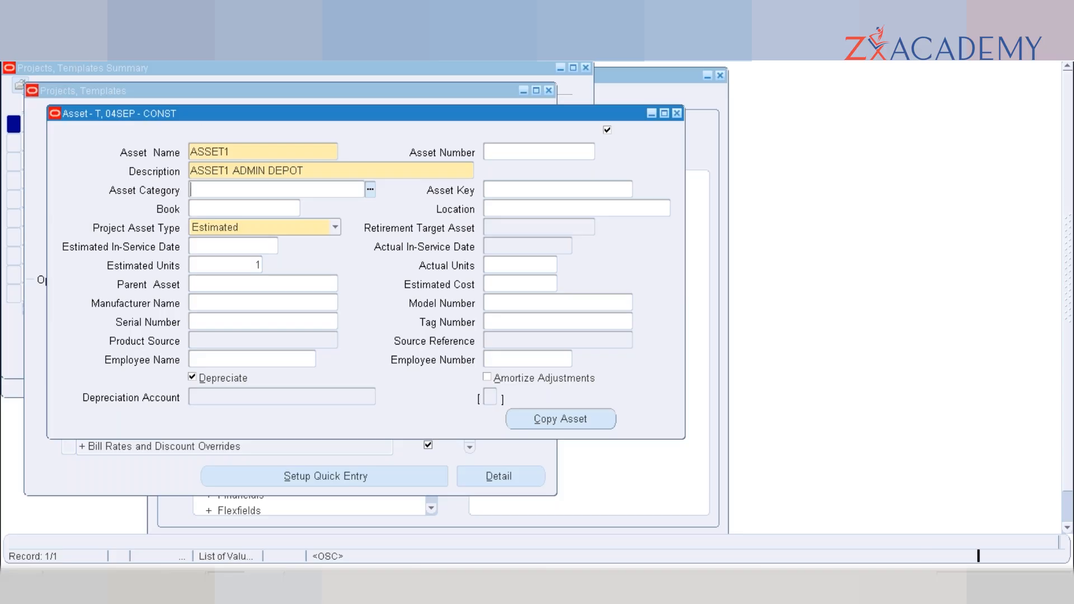
pyautogui.hotkey('ctrl', 's')
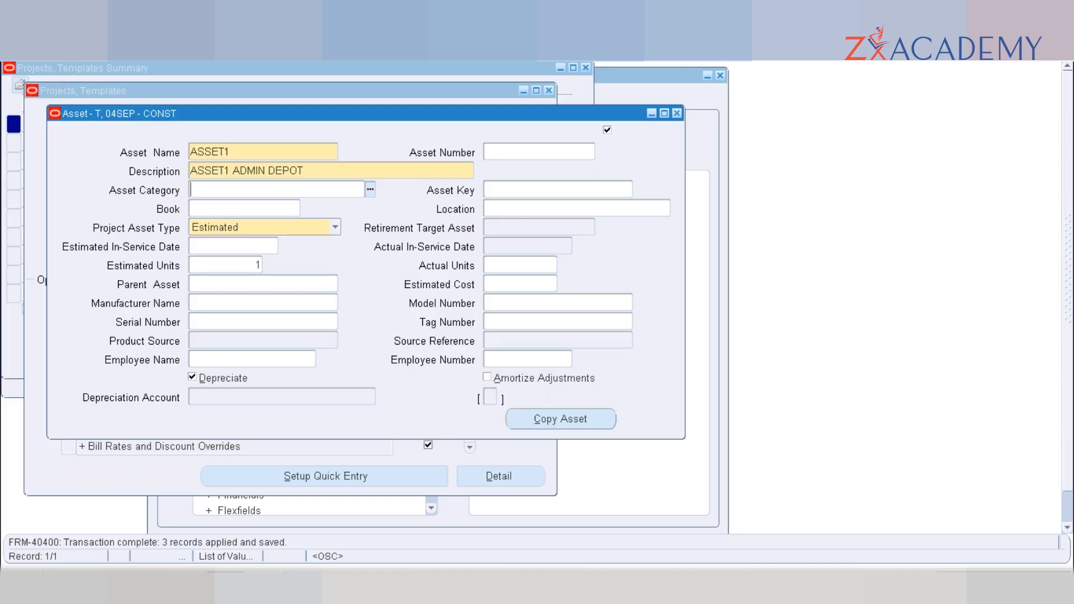
# - Add a new asset record named ASSET 2 with the description ASSET 3 and save it
pyautogui.click(18, 62)
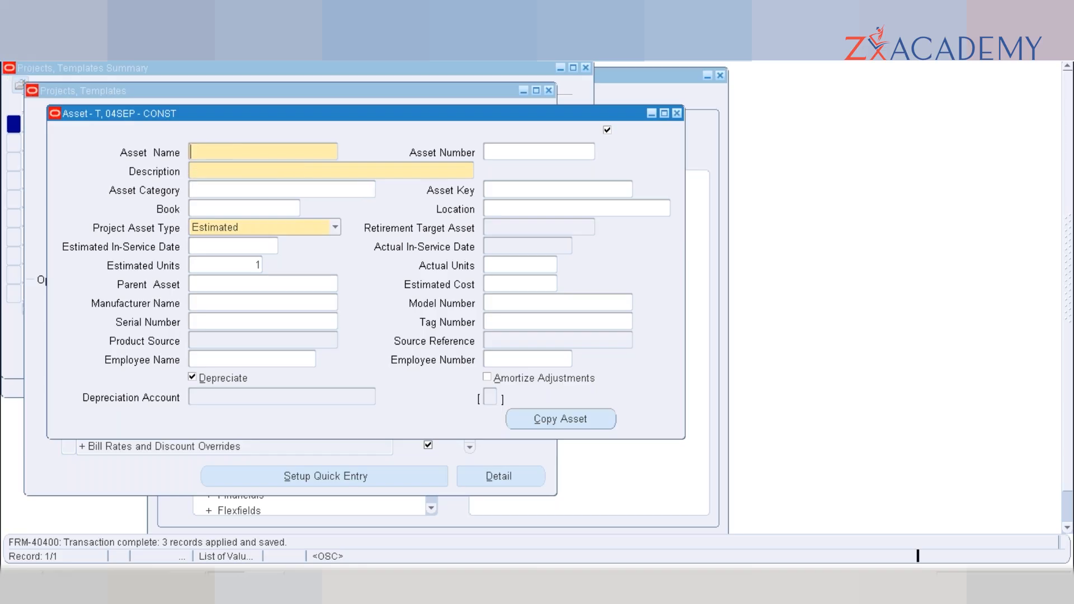
pyautogui.write('ASSET 2')
pyautogui.press('Tab')
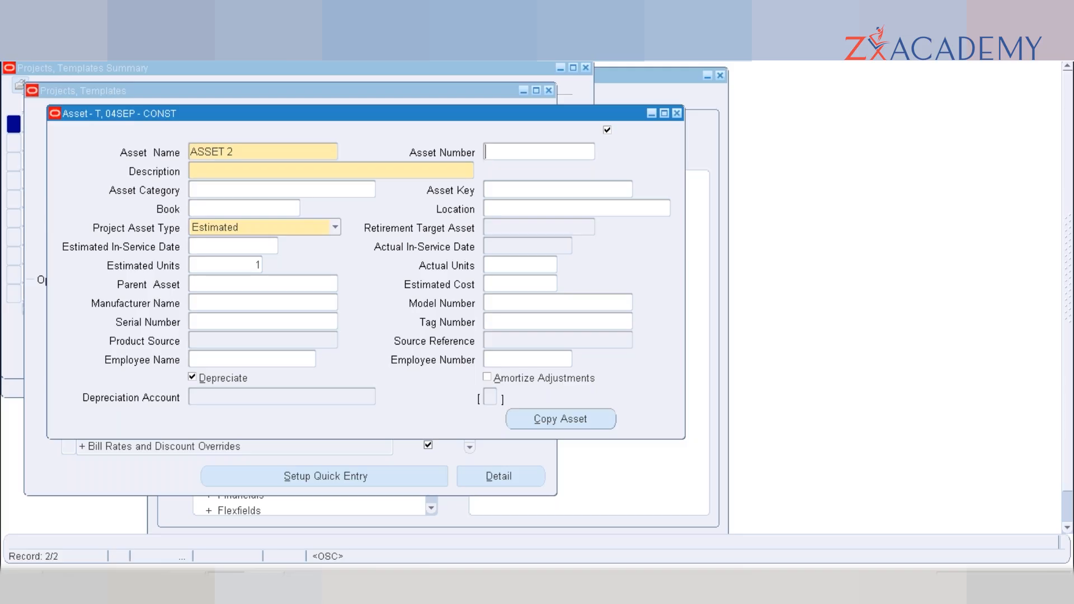
pyautogui.click(193, 170)
pyautogui.moveTo(551, 115); pyautogui.dragTo(841, 116)
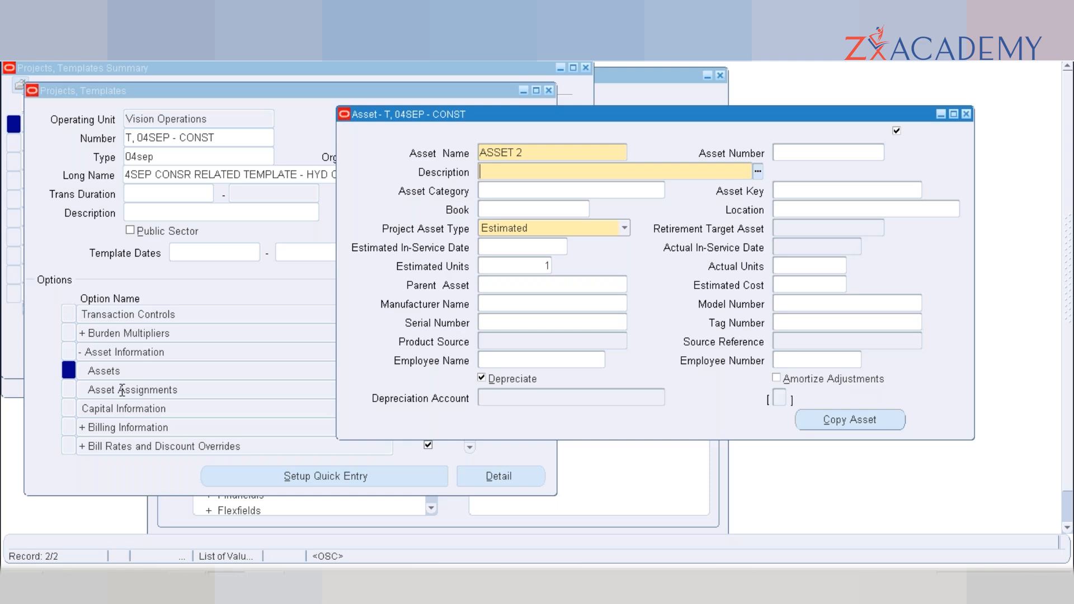
pyautogui.write('ASSET 3')
pyautogui.hotkey('ctrl', 's')
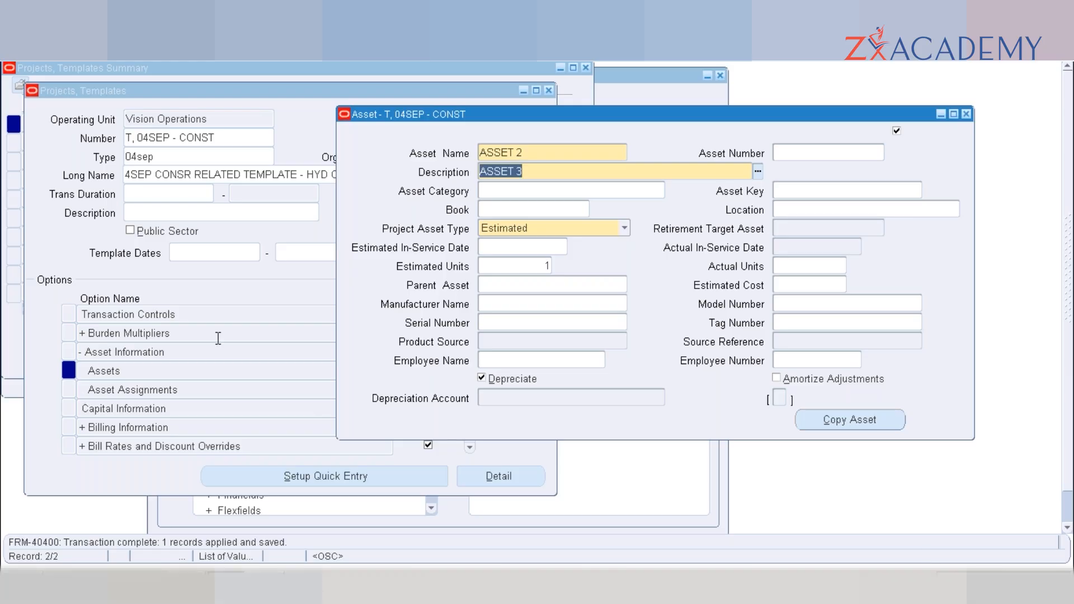
# - Correct the description of the second asset to ASSET 2 and save the record
pyautogui.click(528, 169)
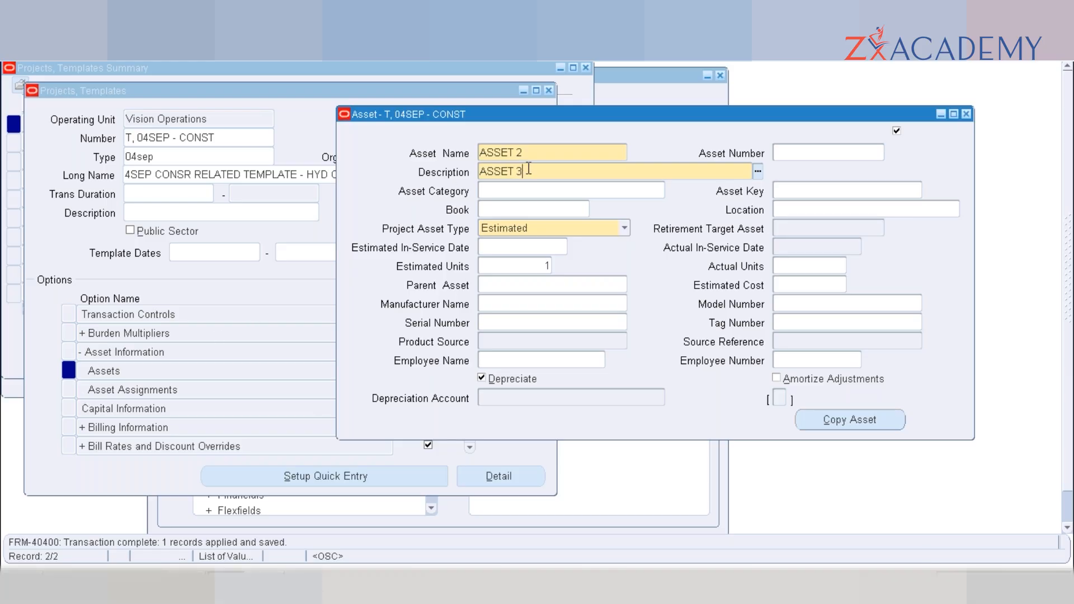
pyautogui.press('BackSpace')
pyautogui.write('2')
pyautogui.hotkey('ctrl', 's')
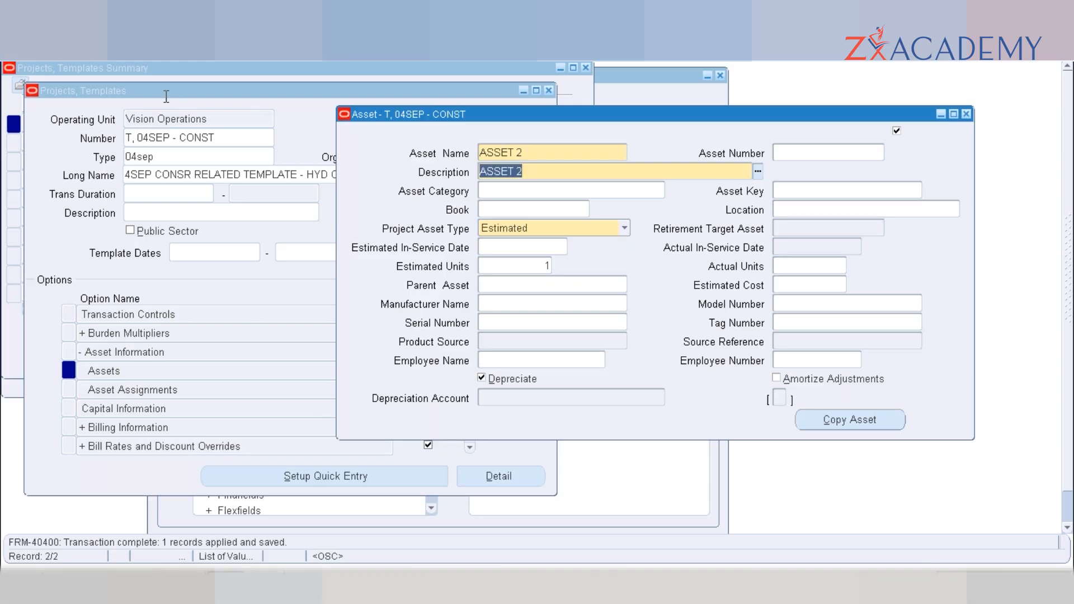
# - Add a new asset record named ASSET 3 with the description ASSET 3 and save it
pyautogui.click(17, 54)
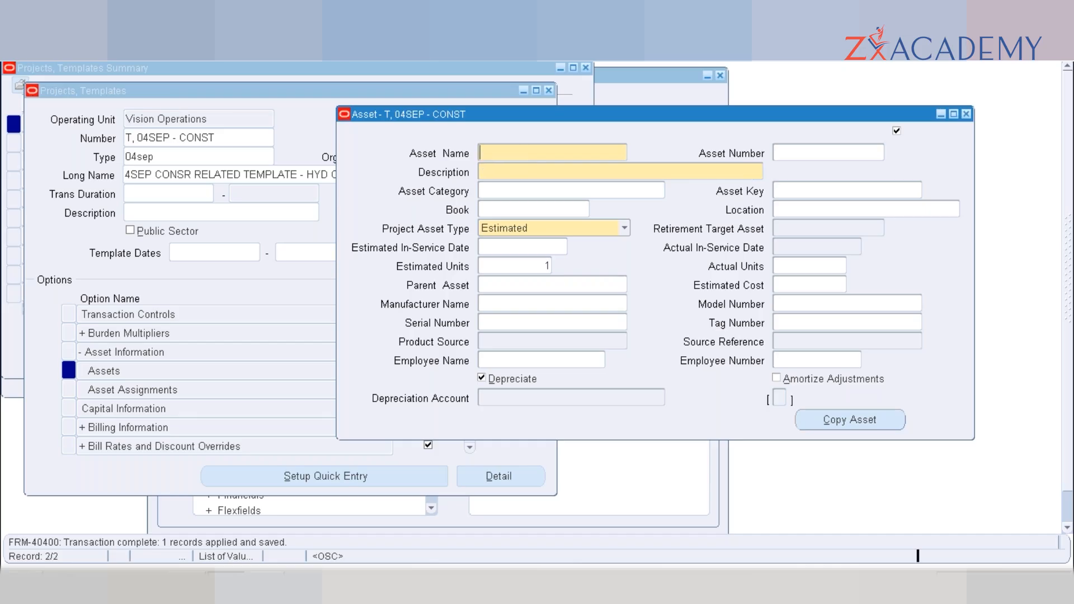
pyautogui.write('ASSET 3')
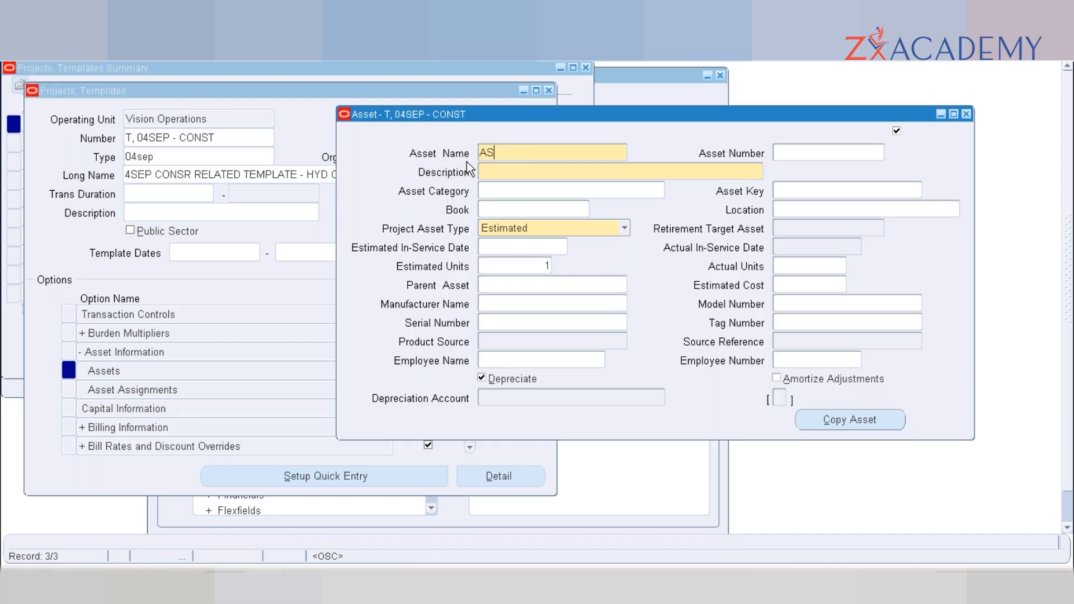
pyautogui.press('Tab')
pyautogui.write('A')
pyautogui.press('BackSpace')
pyautogui.press('Tab')
pyautogui.write('ASSET 3')
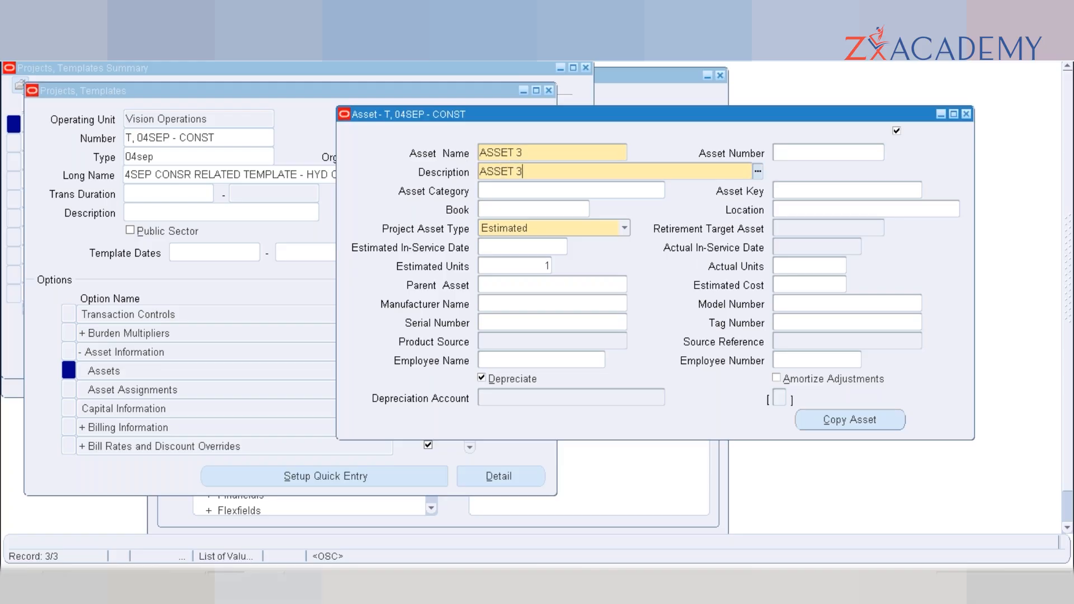
pyautogui.hotkey('ctrl', 's')
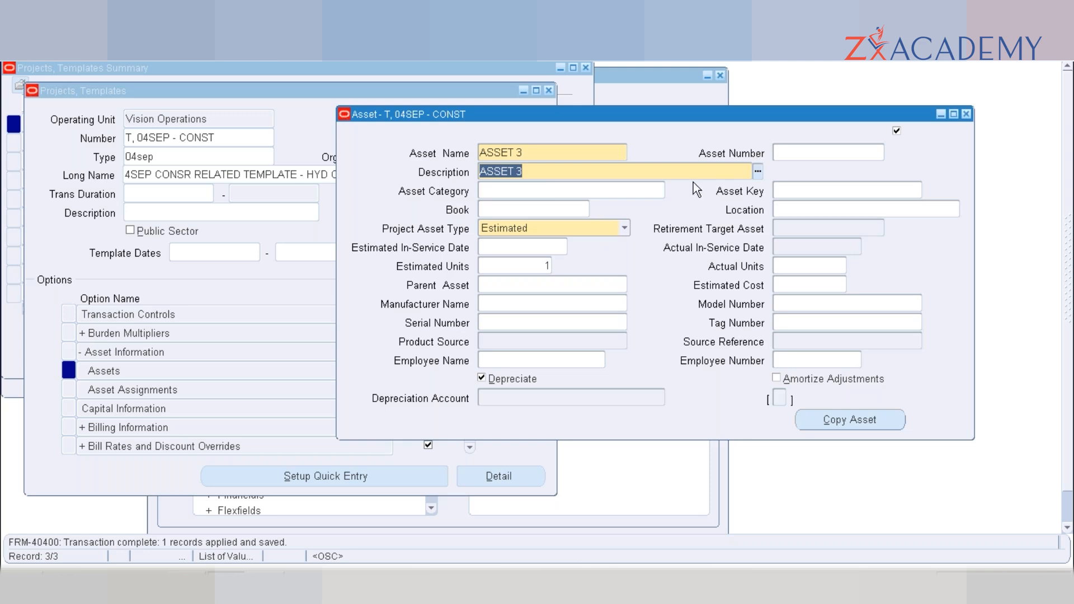
# - Try to change the project asset type of ASSET 3 to As-Built
pyautogui.click(625, 228)
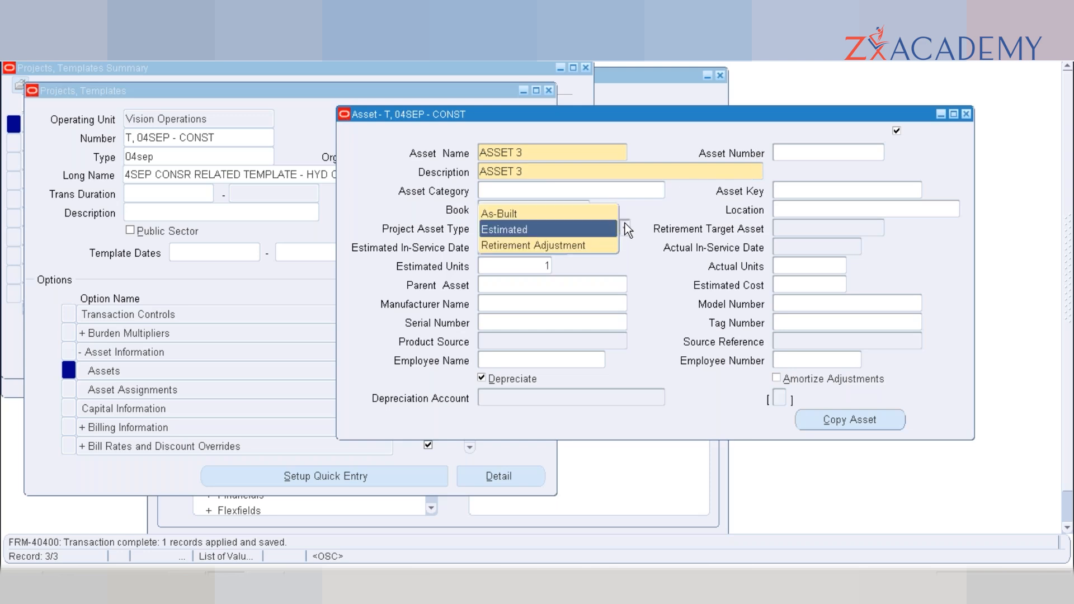
pyautogui.click(577, 216)
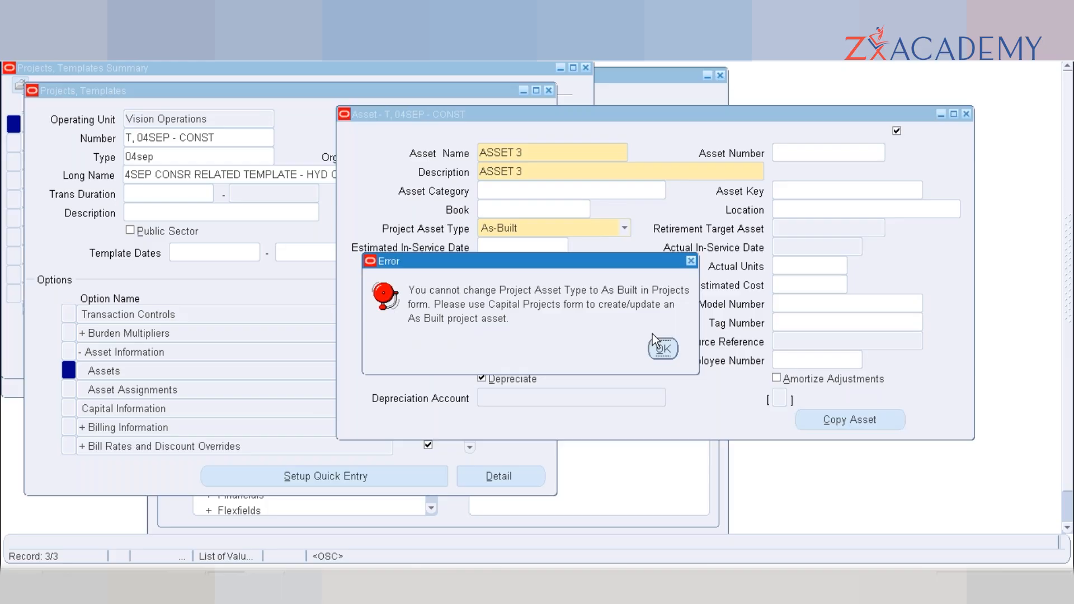
pyautogui.click(663, 349)
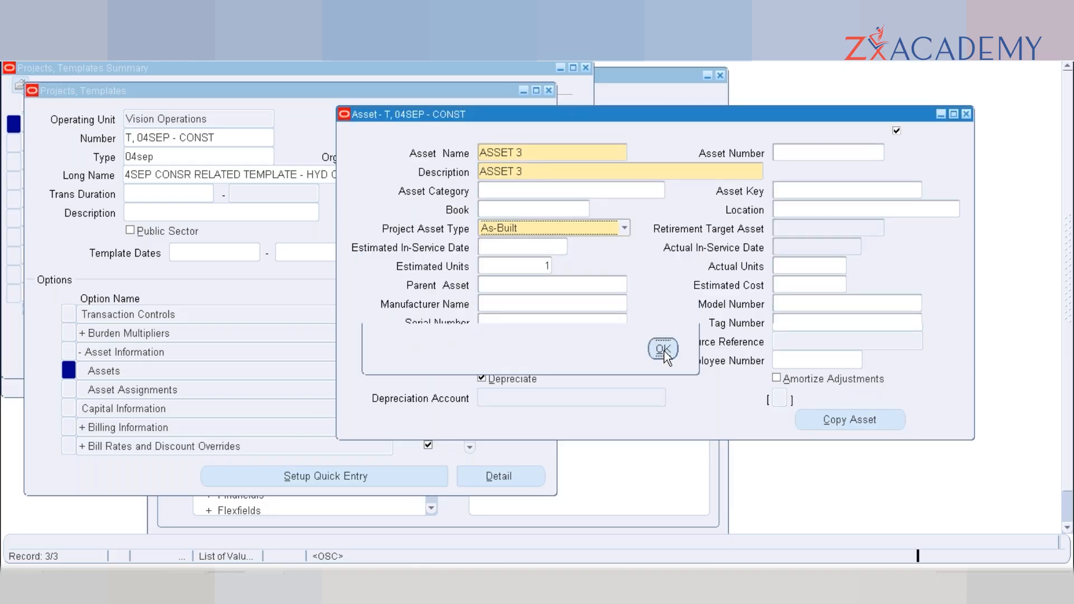
# - Set the project asset type of ASSET 3 back to Estimated and save the record
pyautogui.click(594, 227)
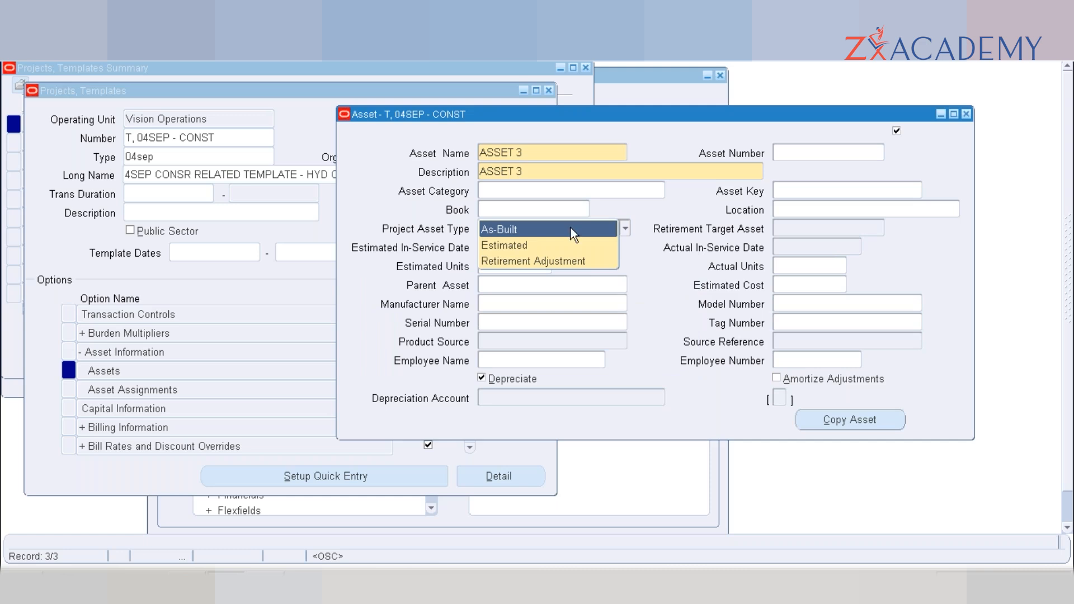
pyautogui.click(559, 245)
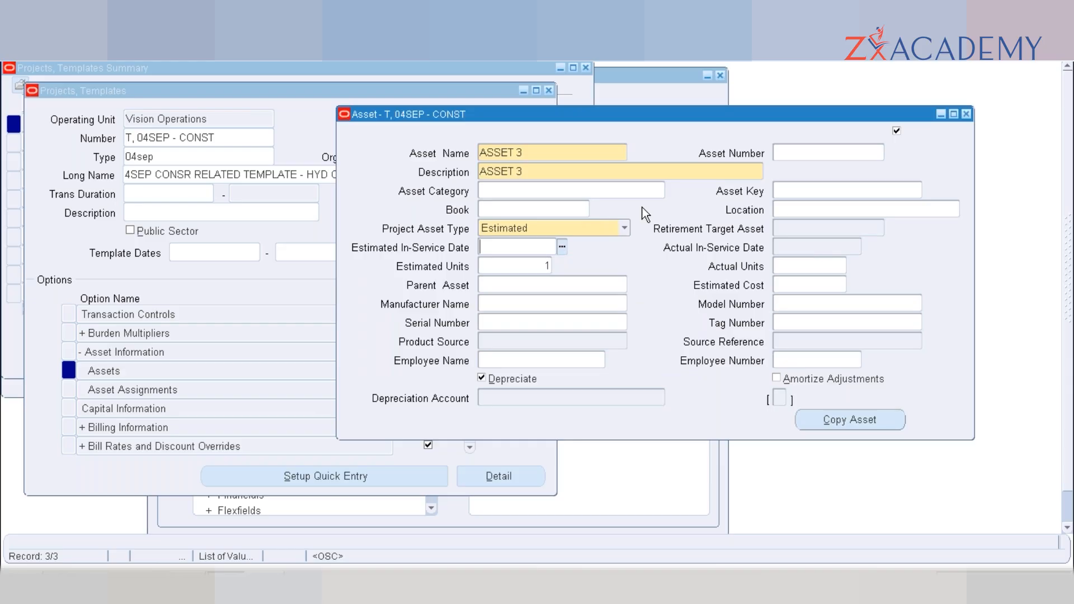
pyautogui.click(966, 115)
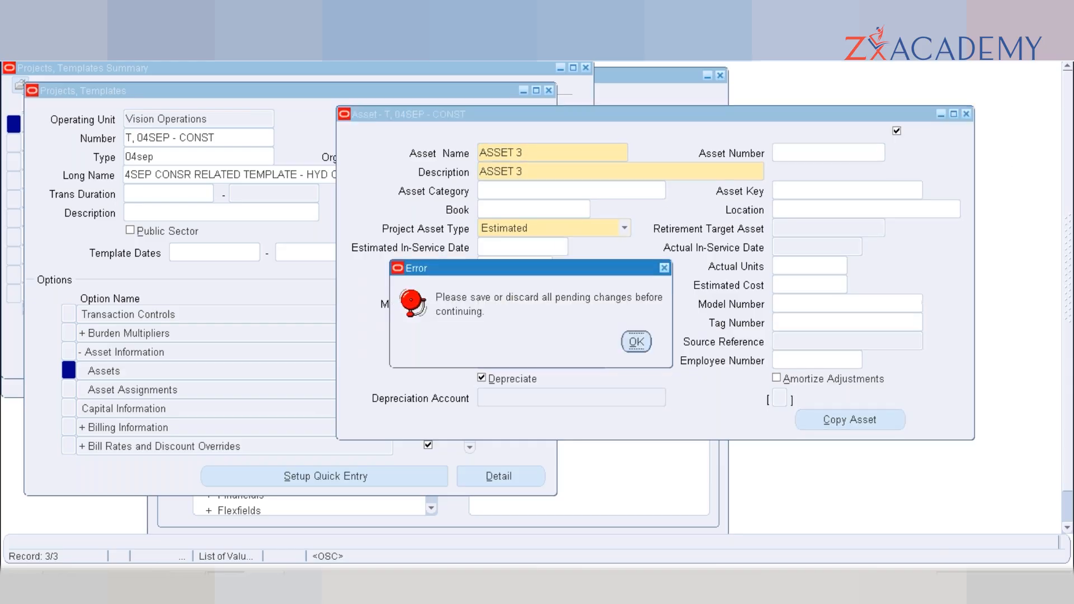
pyautogui.click(632, 343)
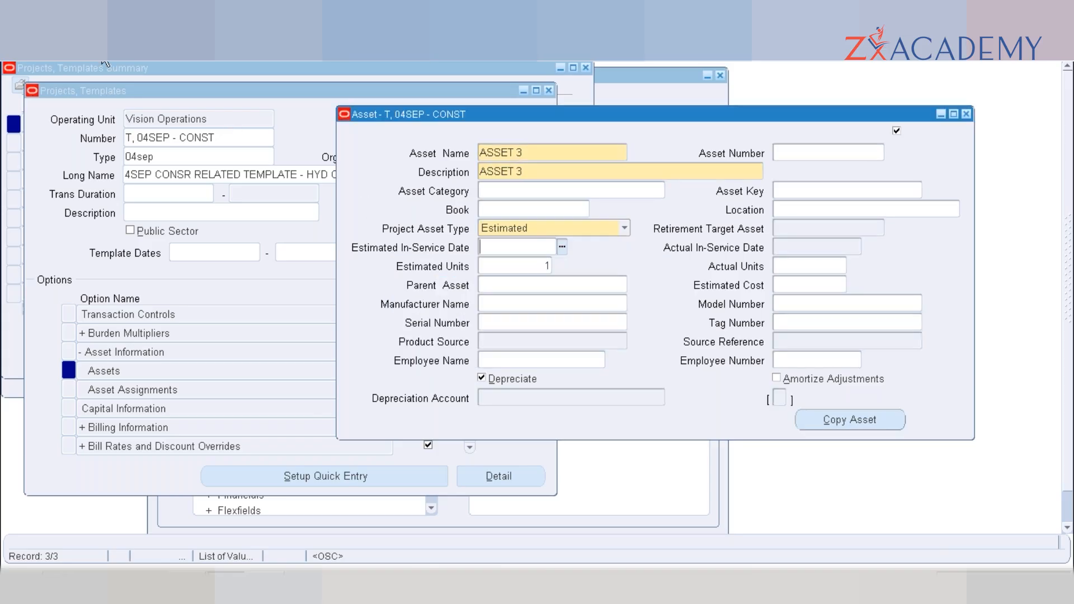
pyautogui.hotkey('ctrl', 's')
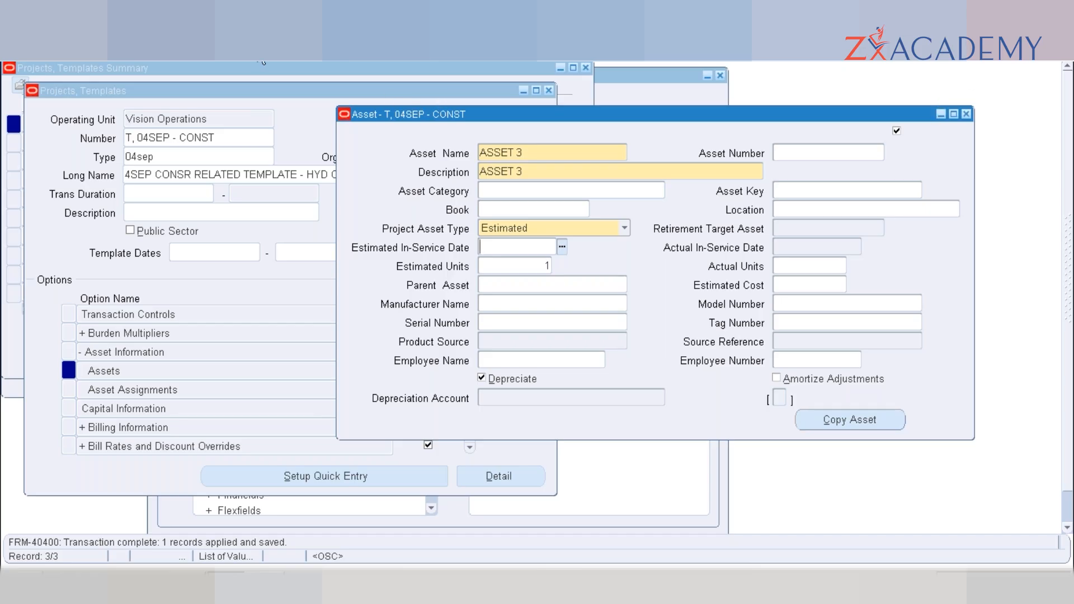
# - Go back to the ASSET 2 record, close the Asset form and open the template's Asset Assignments
pyautogui.hotkey('ctrl', 'Up')
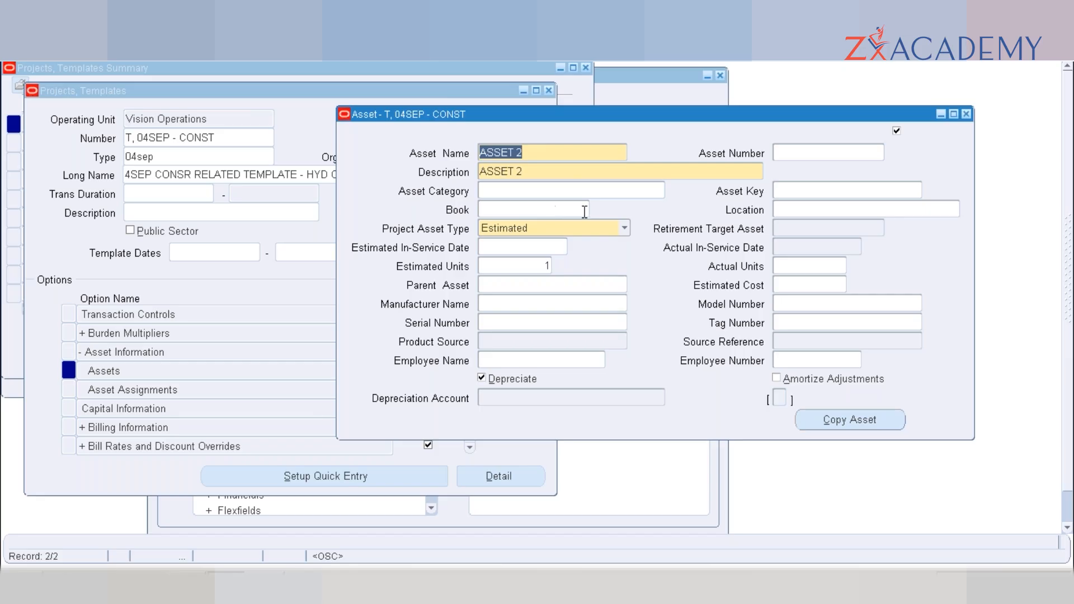
pyautogui.click(967, 113)
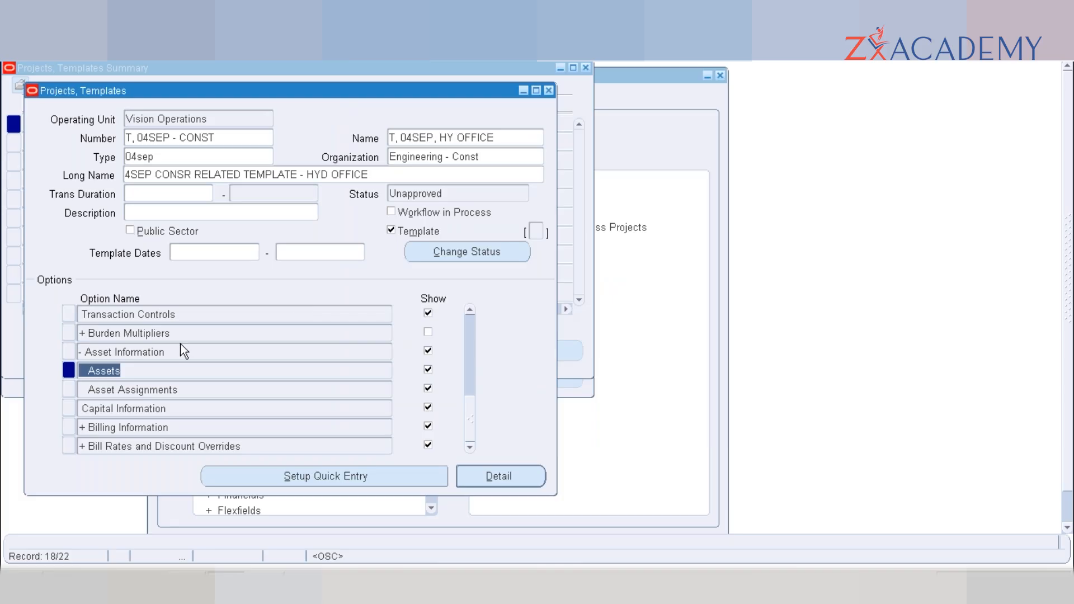
pyautogui.doubleClick(134, 389)
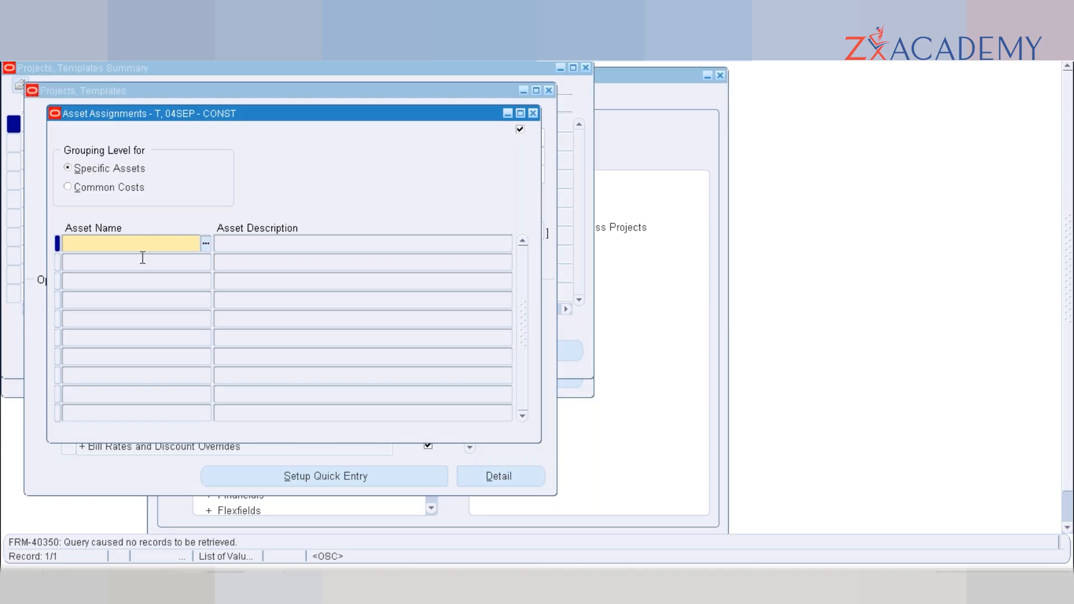
# - Assign the specific assets ASSET1 and ASSET 2 to the template in the first two asset assignment lines
pyautogui.hotkey('ctrl', 'l')
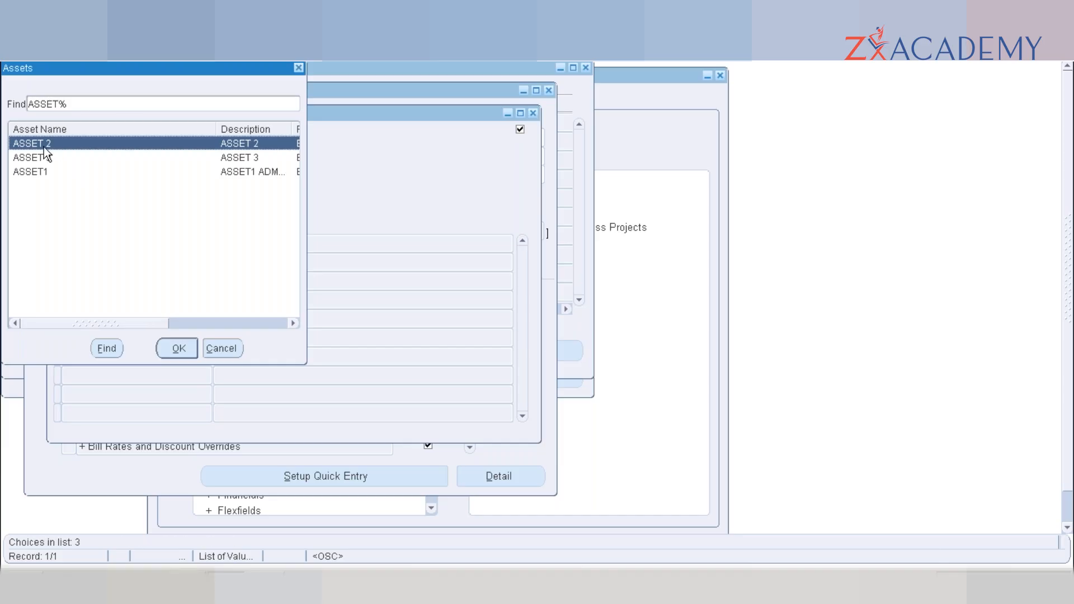
pyautogui.doubleClick(44, 169)
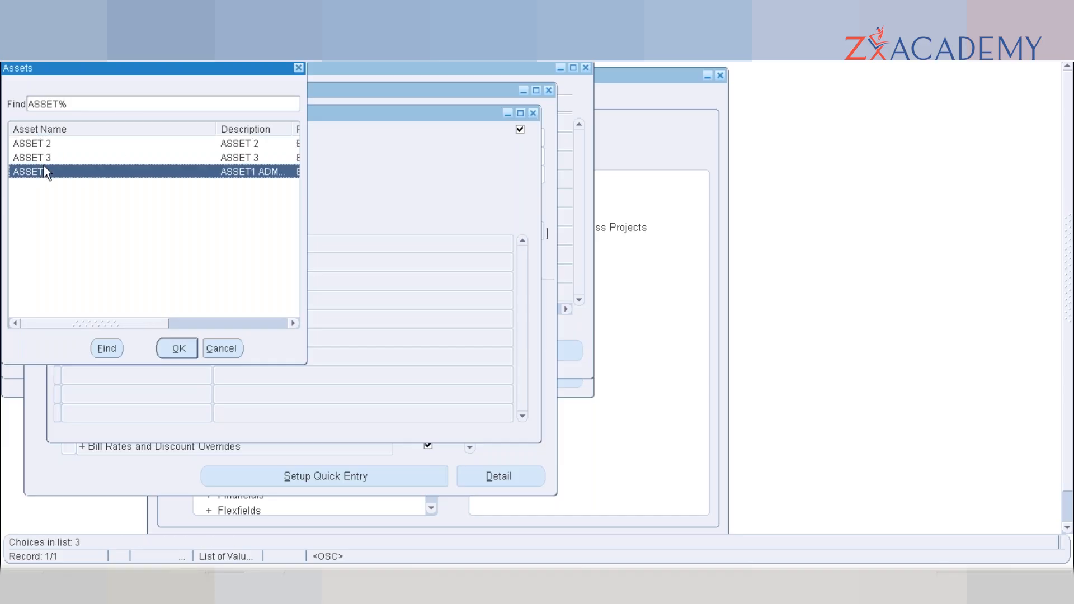
pyautogui.write('ASSET')
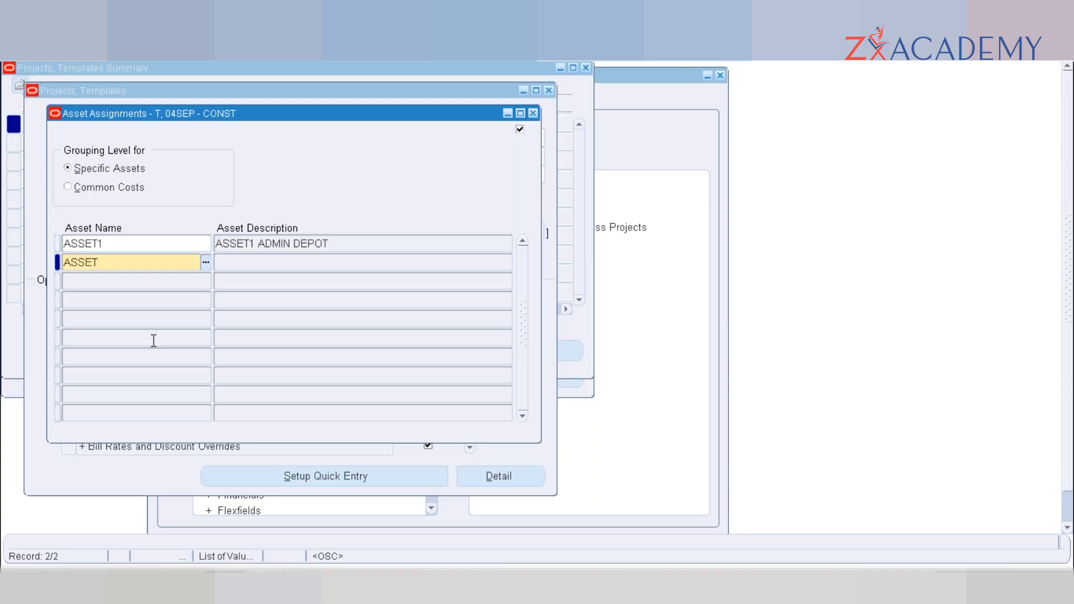
pyautogui.press('Tab')
pyautogui.click(32, 158)
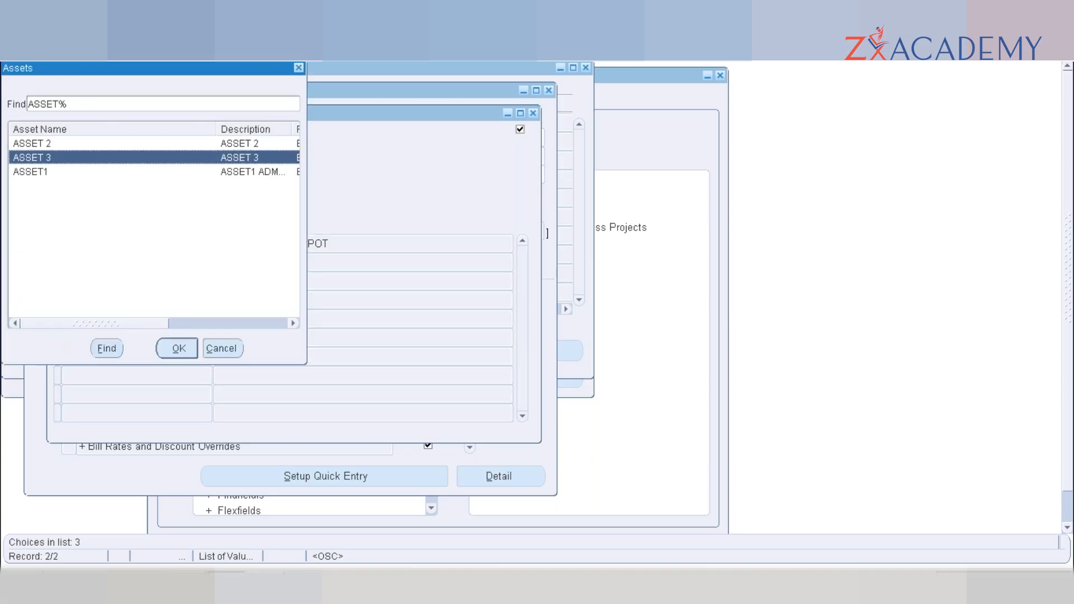
pyautogui.press('Up')
pyautogui.press('Return')
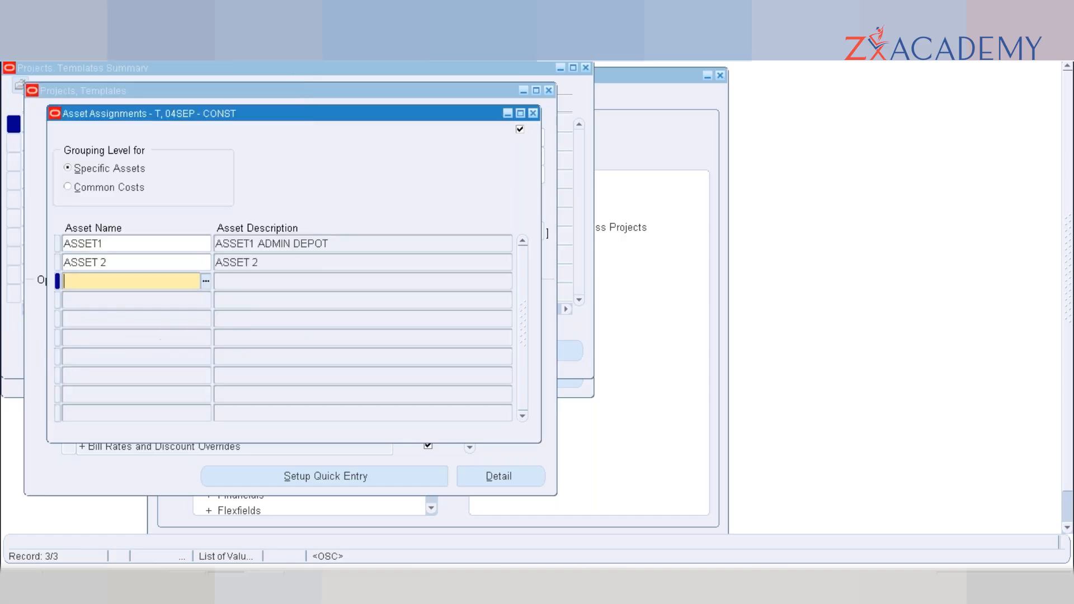
# - Add ASSET 3 as the third asset assignment and save the assignments
pyautogui.write('ASSET')
pyautogui.press('Tab')
pyautogui.press('Down')
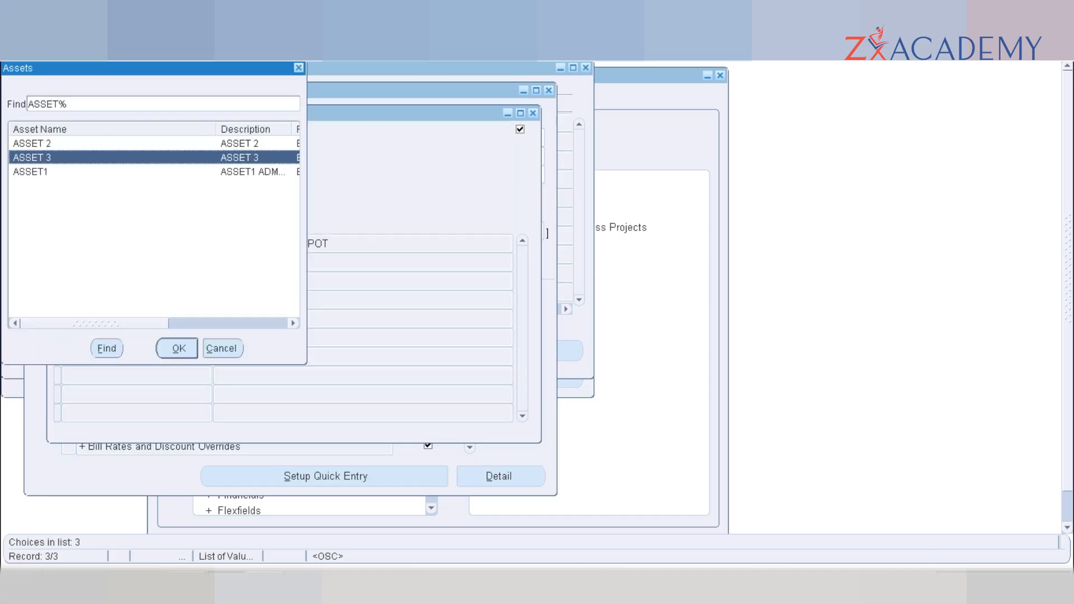
pyautogui.press('Return')
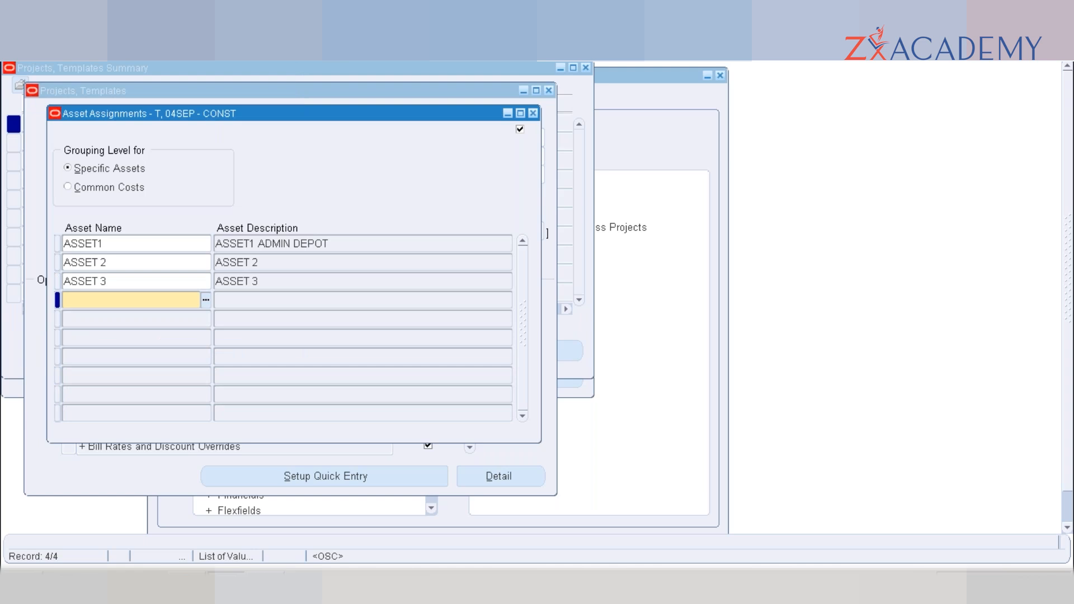
pyautogui.hotkey('ctrl', 's')
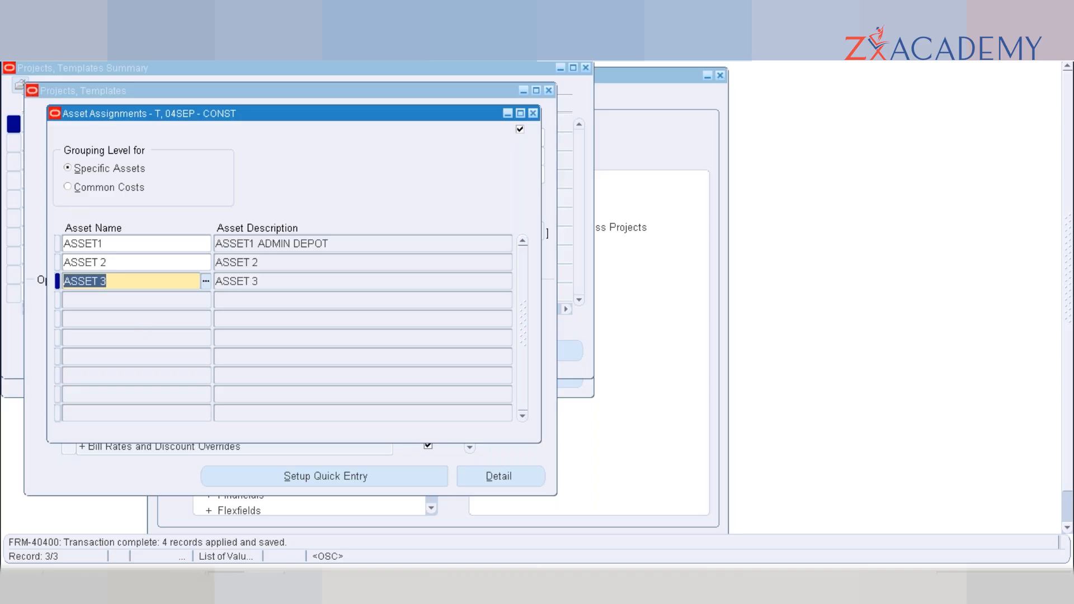
# - Switch to the text notes and add a line for ASSET 1 with the amount 10000 below CLASSIFICATIONS
pyautogui.click(264, 584)
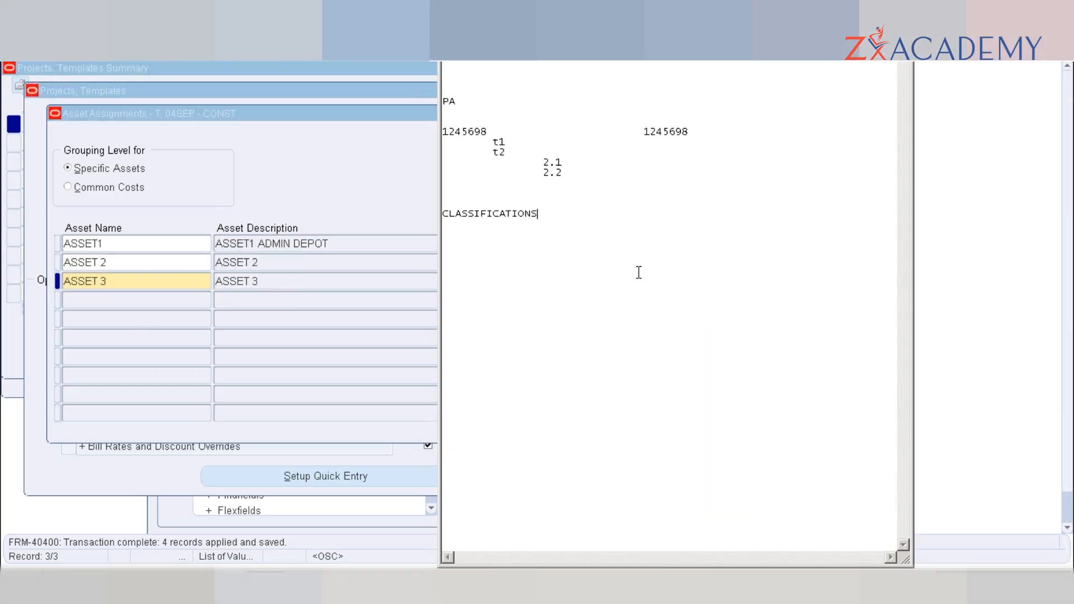
pyautogui.press('Return')
pyautogui.press('Return')
pyautogui.press('Return')
pyautogui.press('Return')
pyautogui.press('Return')
pyautogui.press('Return')
pyautogui.press('Return')
pyautogui.write('ASSETE')
pyautogui.press('BackSpace')
pyautogui.write('1')
pyautogui.press('Tab')
pyautogui.press('Tab')
pyautogui.press('Tab')
pyautogui.write('10000')
# - Add a note line for ASSET 2 with the amount 10000 and begin a line for ASSET 3
pyautogui.press('Return')
pyautogui.write('ASSET 2')
pyautogui.press('Tab')
pyautogui.press('Tab')
pyautogui.press('Tab')
pyautogui.press('Tab')
pyautogui.press('BackSpace')
pyautogui.write('10000')
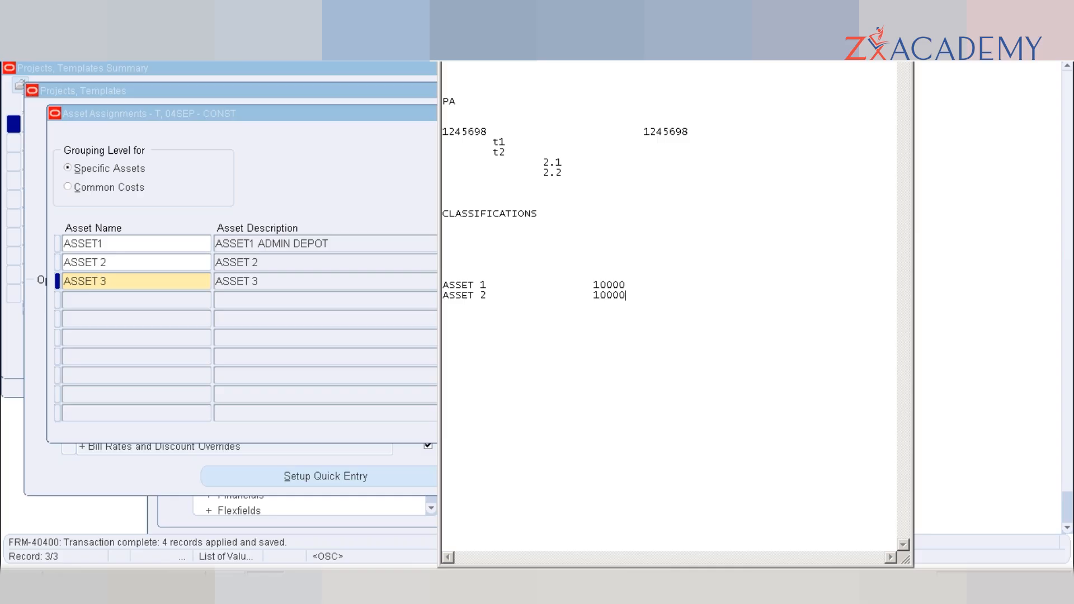
pyautogui.press('Return')
pyautogui.write('ASSET 3')
pyautogui.press('Tab')
pyautogui.press('Tab')
pyautogui.press('Tab')
# - Return to Oracle, close Asset Assignments and view the template's Assets form, closing it again
pyautogui.click(364, 173)
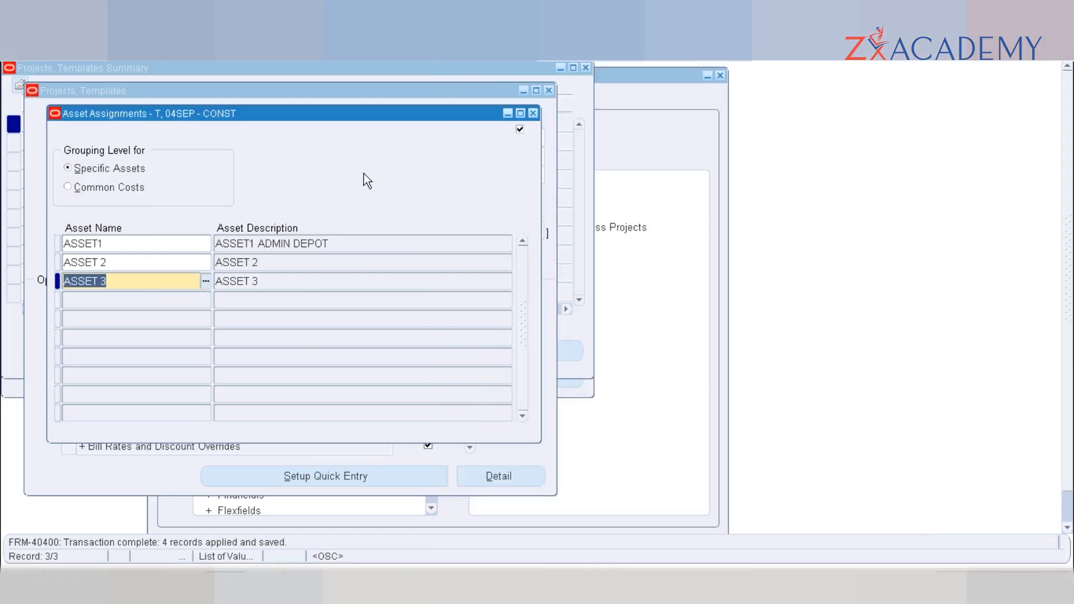
pyautogui.click(533, 114)
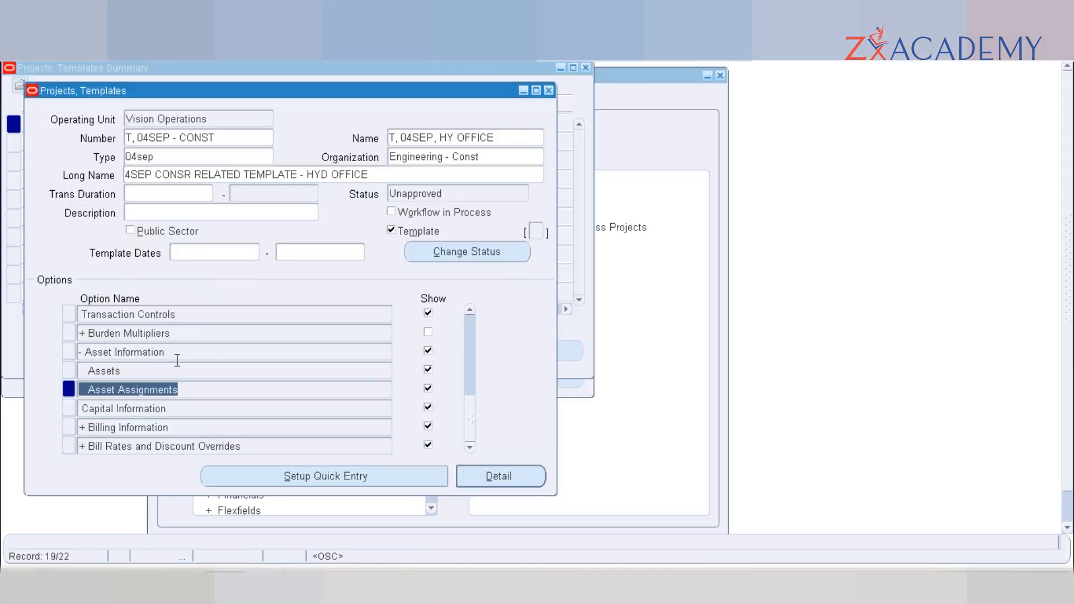
pyautogui.click(133, 372)
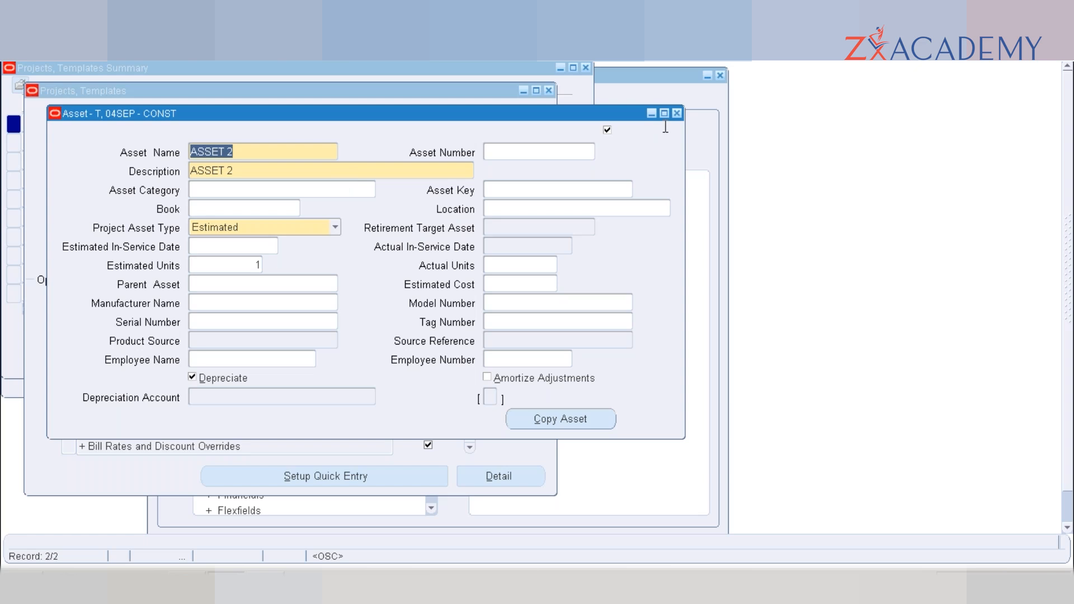
pyautogui.click(677, 113)
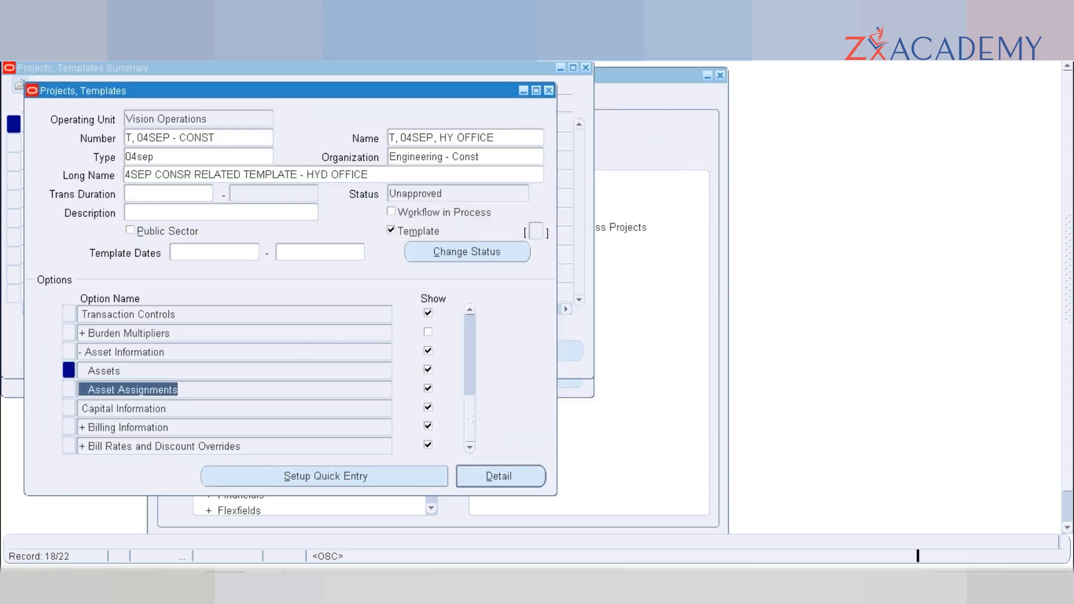
# - Open the template's Tasks and try to open the Asset Assignment option of task 3
pyautogui.click(172, 394)
pyautogui.click(472, 336)
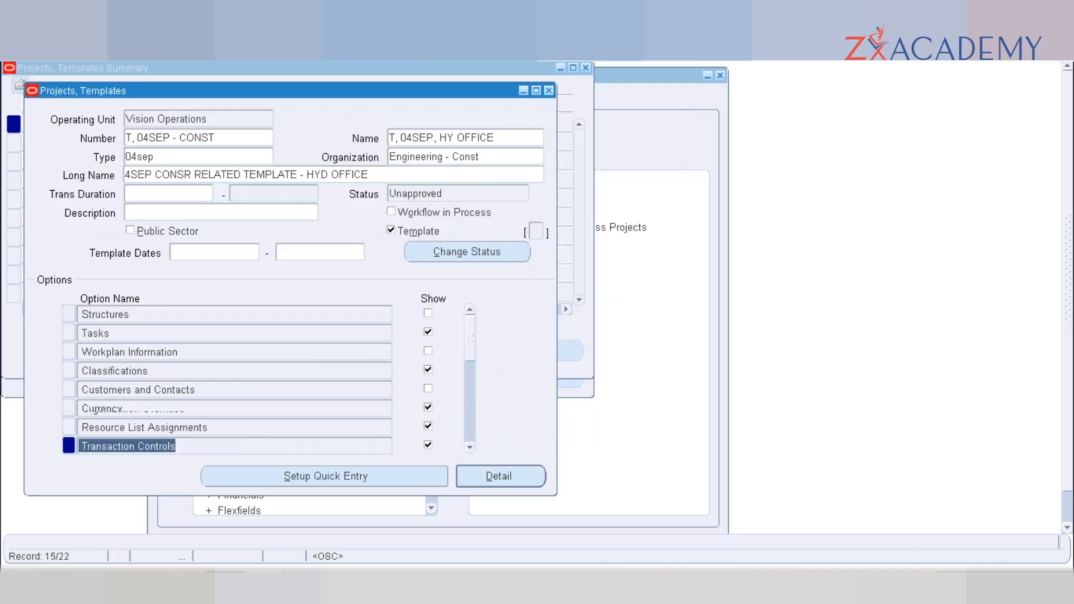
pyautogui.click(90, 334)
pyautogui.doubleClick(91, 335)
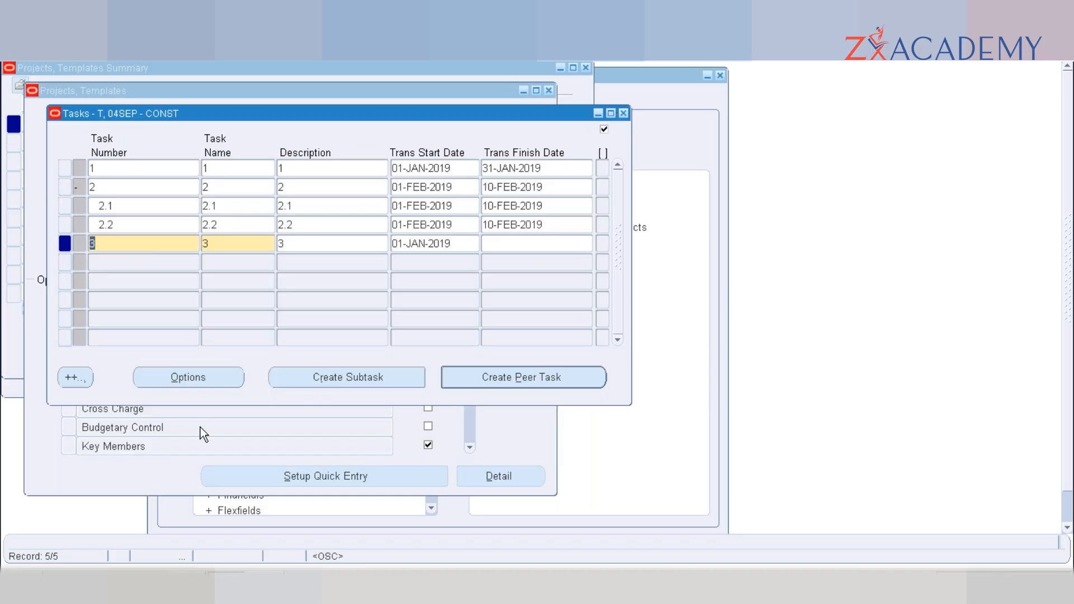
pyautogui.click(190, 378)
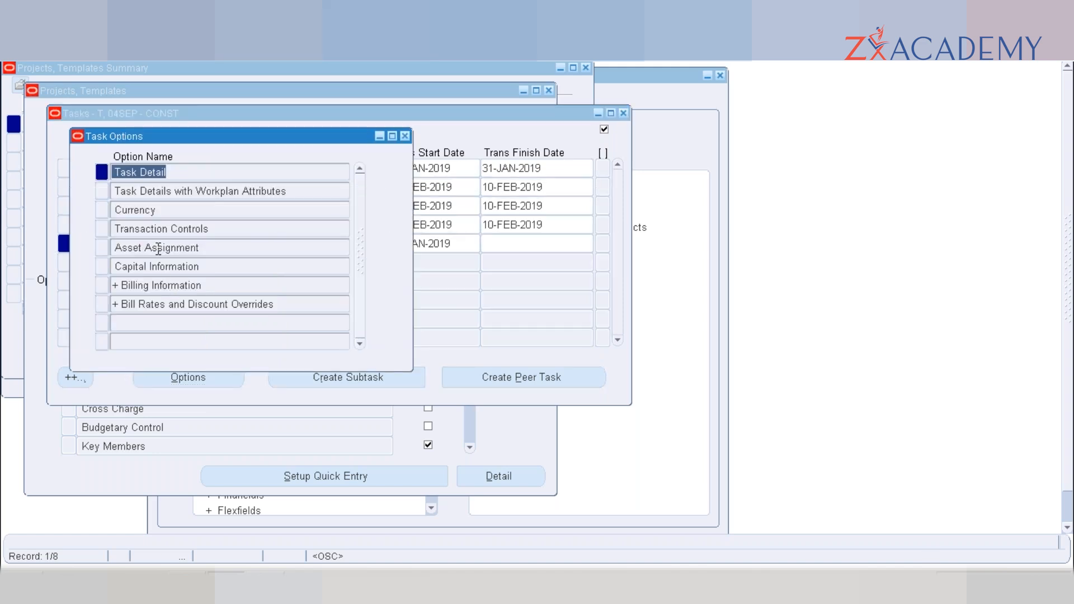
pyautogui.click(158, 248)
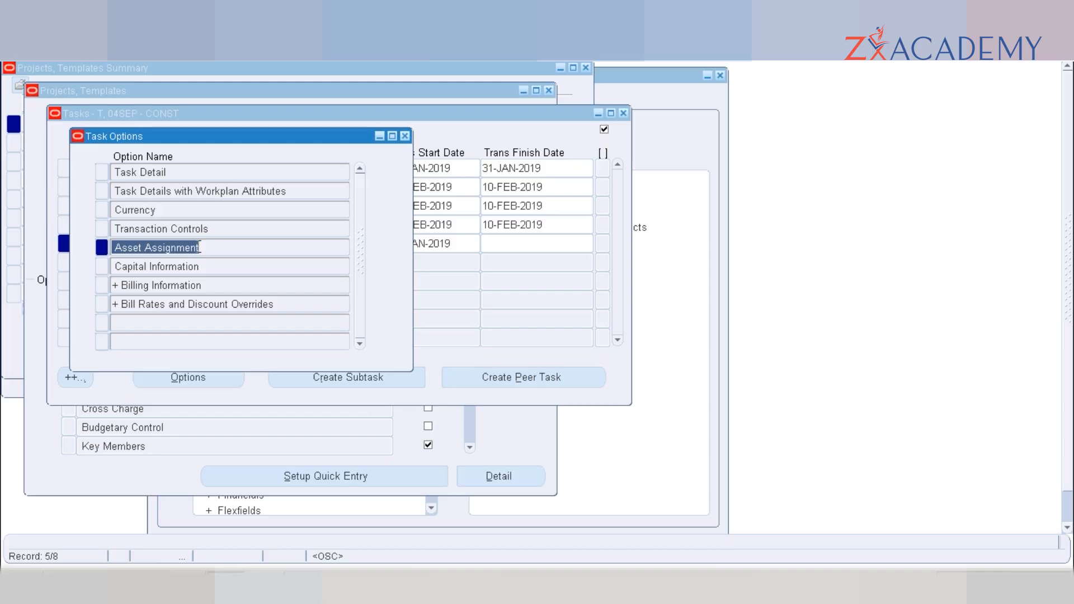
pyautogui.doubleClick(188, 246)
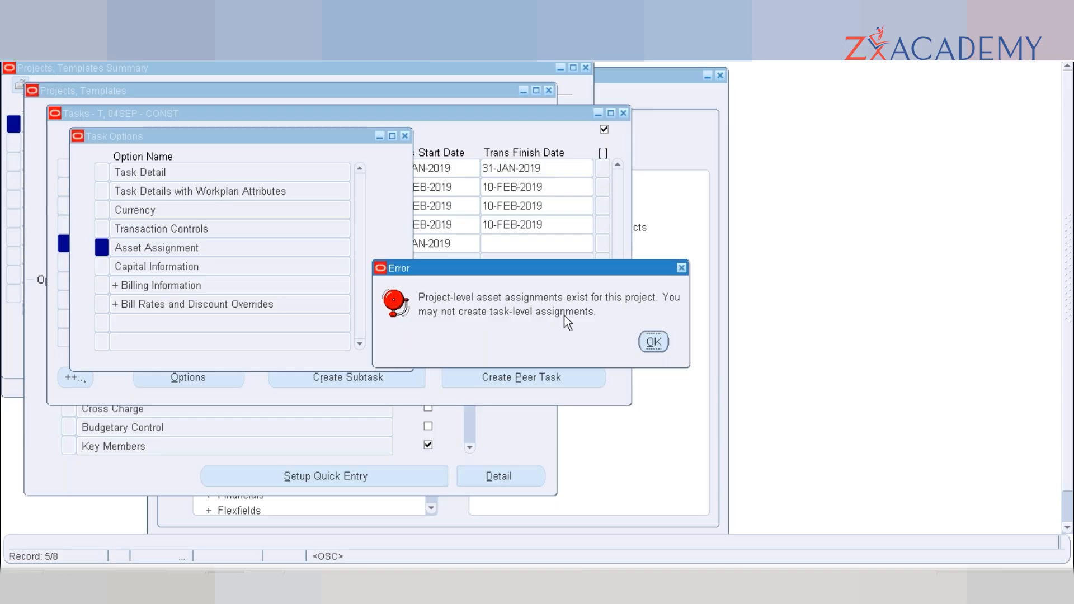
pyautogui.press('Return')
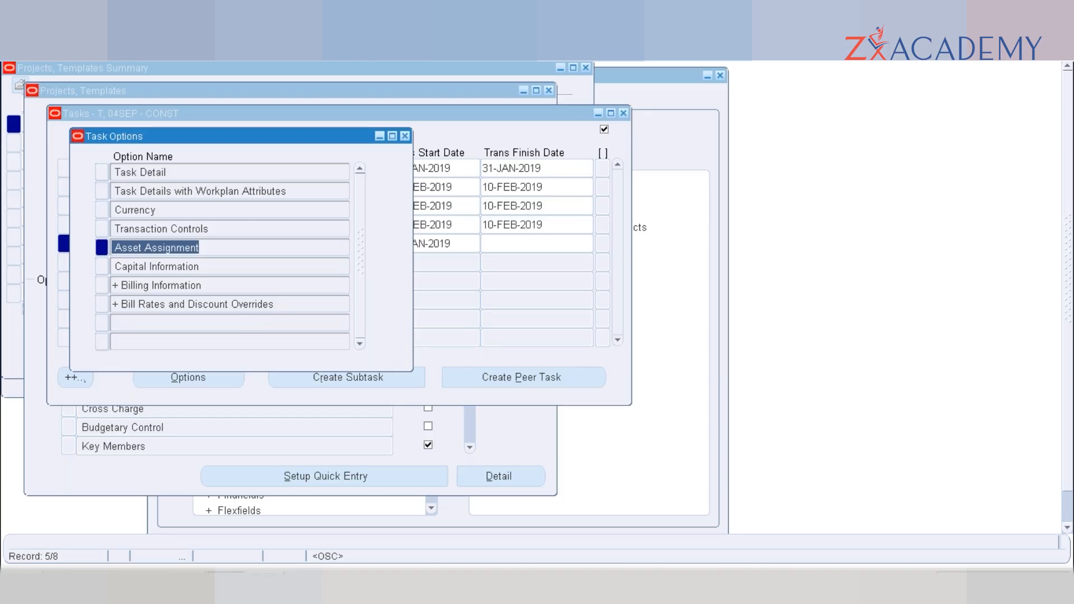
# - Switch to the text notes and enter the amount 10000 for ASSET 3
pyautogui.moveTo(268, 586)
pyautogui.click(267, 552)
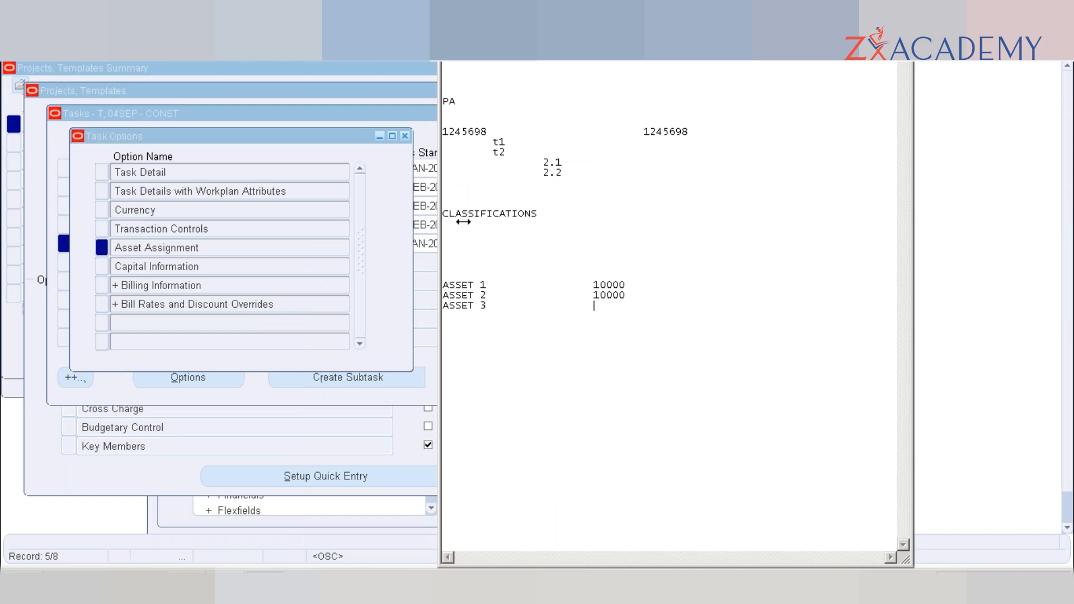
pyautogui.write('10000')
pyautogui.click(458, 258)
pyautogui.press('Down')
pyautogui.press('Down')
pyautogui.press('Down')
pyautogui.press('Down')
pyautogui.write('1')
pyautogui.press('Tab')
pyautogui.press('Tab')
pyautogui.press('BackSpace')
pyautogui.press('BackSpace')
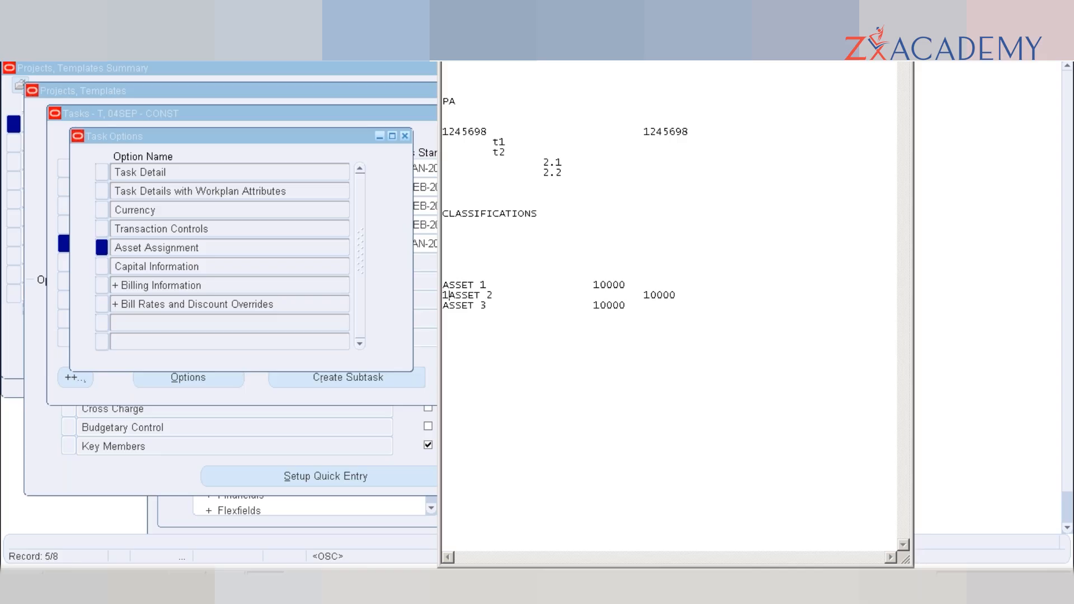
pyautogui.press('BackSpace')
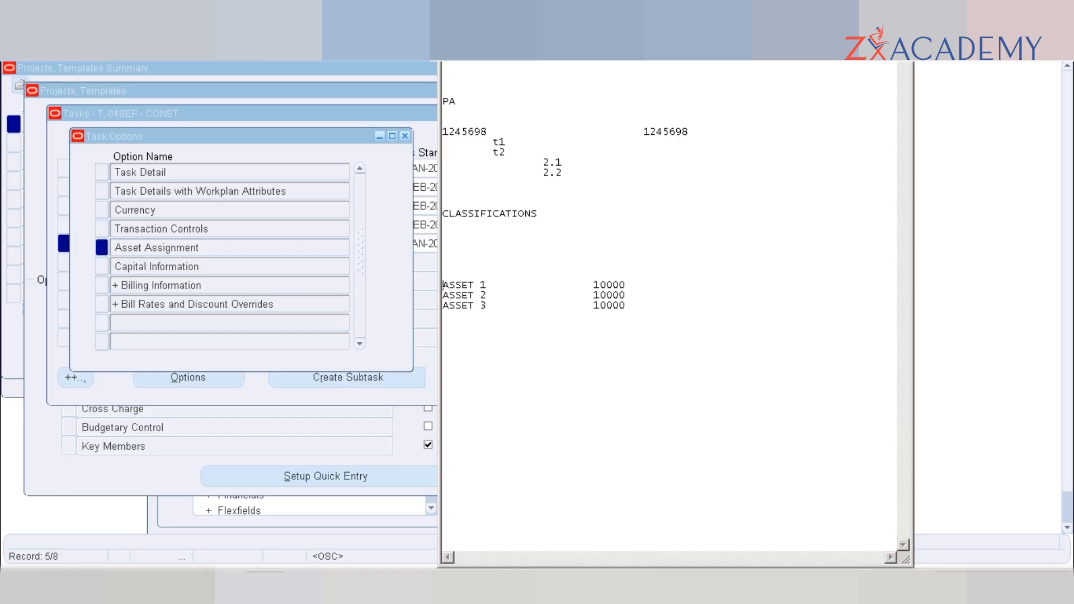
# - Put the task numbers 1, 2 and 3 in front of the ASSET 1, ASSET 2 and ASSET 3 note lines
pyautogui.write('1')
pyautogui.press('Tab')
pyautogui.press('Down')
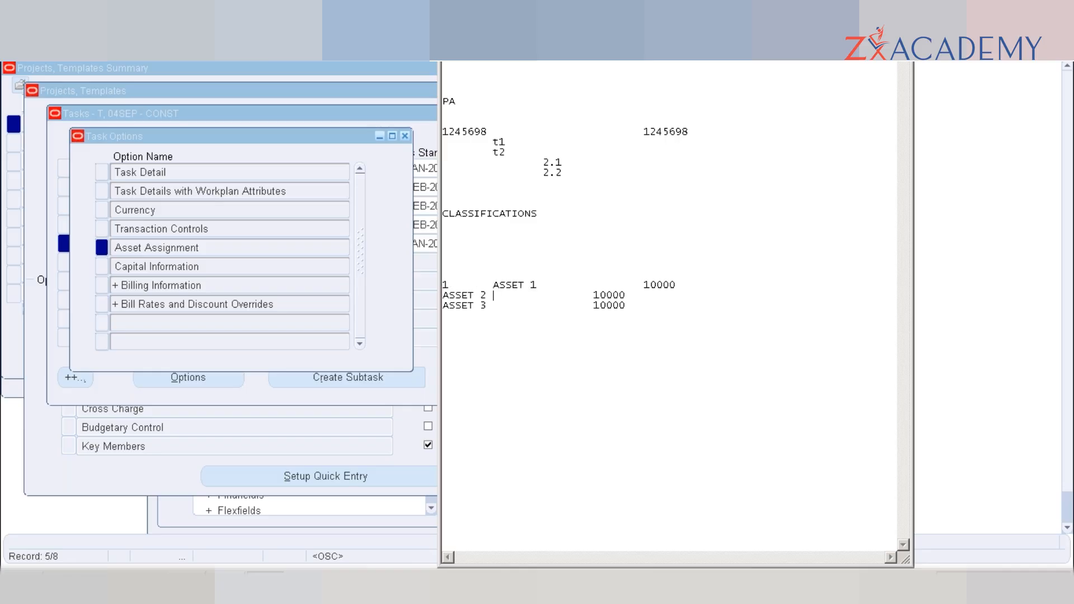
pyautogui.press('Left')
pyautogui.press('Left')
pyautogui.press('Left')
pyautogui.click(444, 295)
pyautogui.write('2')
pyautogui.press('Tab')
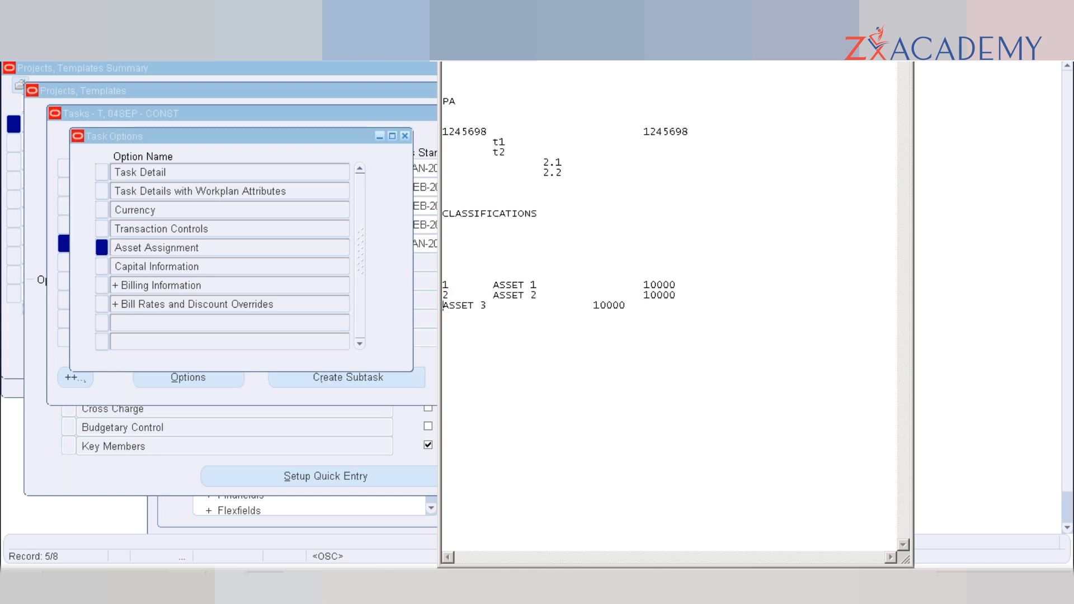
pyautogui.click(443, 305)
pyautogui.write('3')
pyautogui.press('Tab')
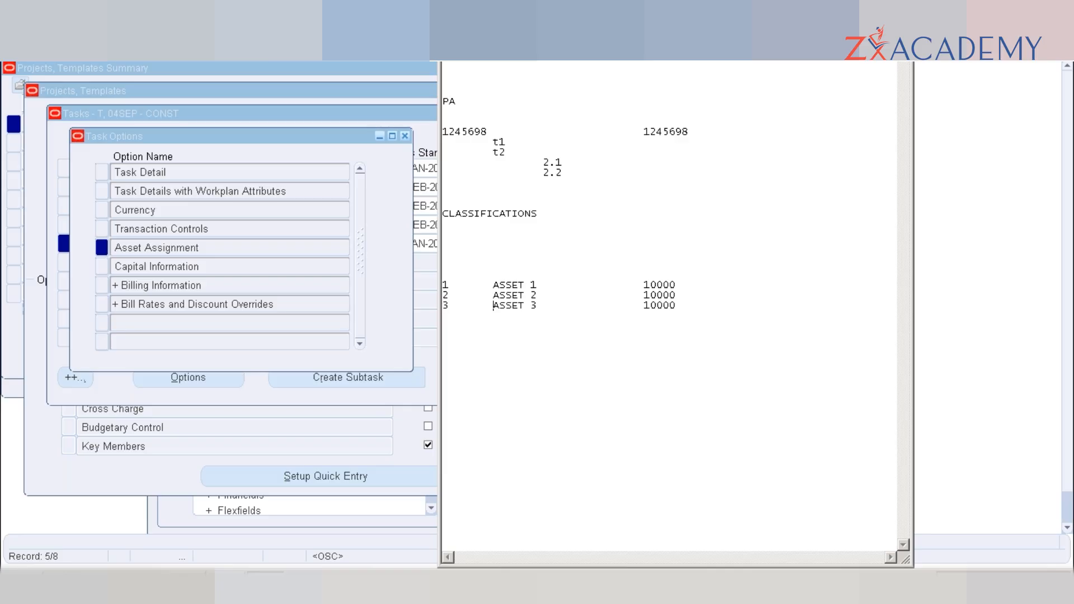
# - Add the heading "CASE1 TAS LEVEL ASSET ASSIGNMENT" above the asset lines in the notes
pyautogui.click(457, 242)
pyautogui.write('CASE1 ')
pyautogui.write('TASK ELVEL')
pyautogui.press('BackSpace')
pyautogui.press('BackSpace')
pyautogui.press('BackSpace')
pyautogui.press('BackSpace')
pyautogui.press('BackSpace')
pyautogui.press('BackSpace')
pyautogui.write('LEVEL ASSET ASSIGNMENT')
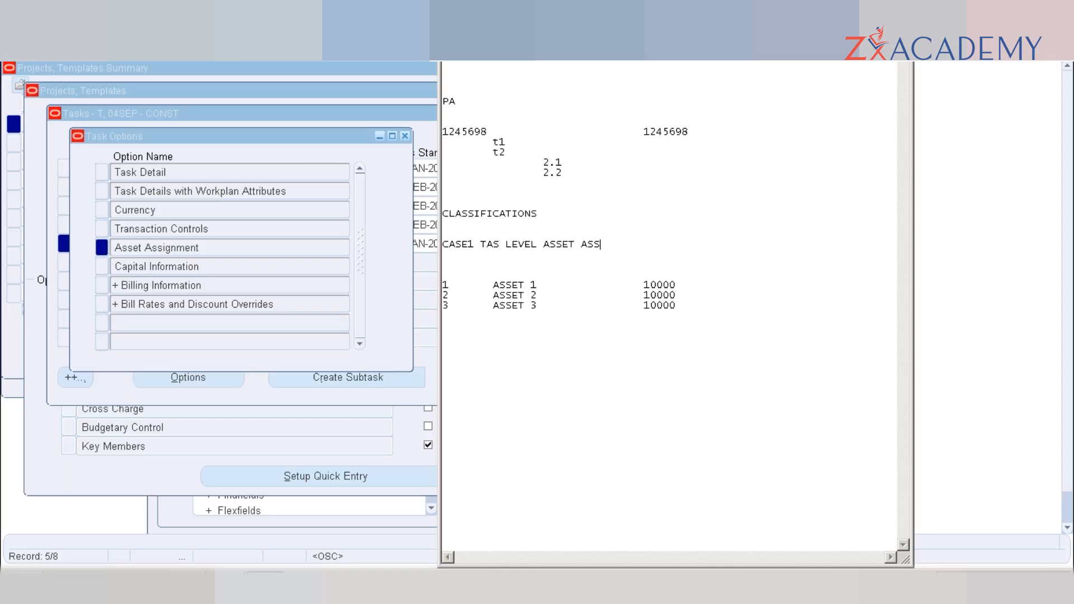
# - Add a note line for task 4 with the amount 30000 and no asset
pyautogui.click(682, 305)
pyautogui.press('Return')
pyautogui.write('4')
pyautogui.press('Tab')
pyautogui.press('Tab')
pyautogui.press('Tab')
pyautogui.press('Tab')
pyautogui.write('30000')
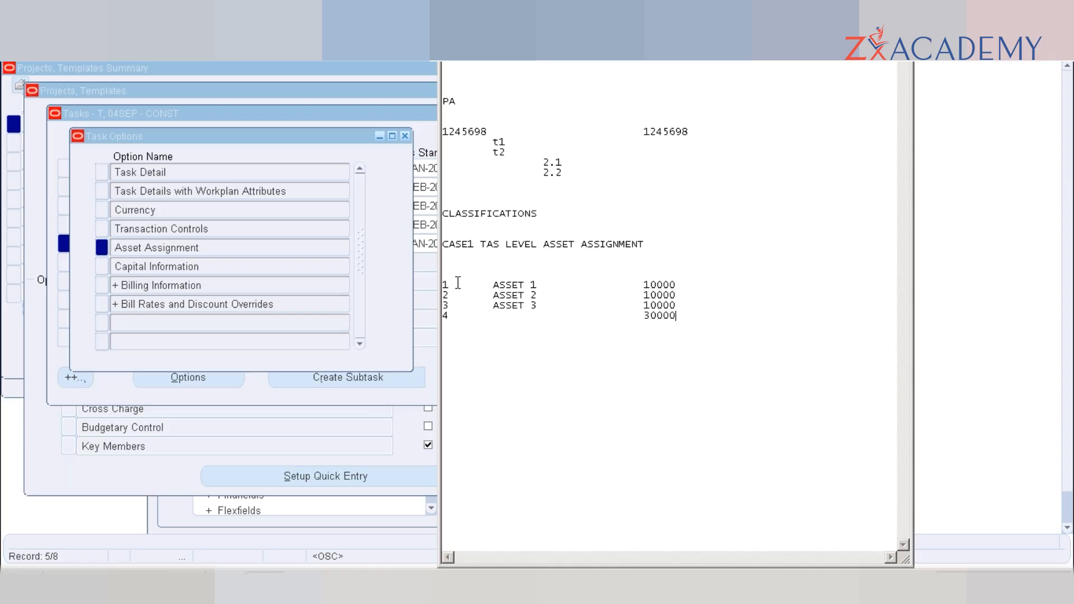
# - Go over the amounts noted for the asset lines and for line 4
pyautogui.doubleClick(662, 284)
pyautogui.click(657, 296)
pyautogui.doubleClick(658, 296)
pyautogui.click(454, 282)
pyautogui.click(462, 309)
pyautogui.doubleClick(659, 316)
pyautogui.click(639, 317)
# - Return to the task options in Oracle and try twice more to open Asset Assignment for task 3
pyautogui.doubleClick(153, 247)
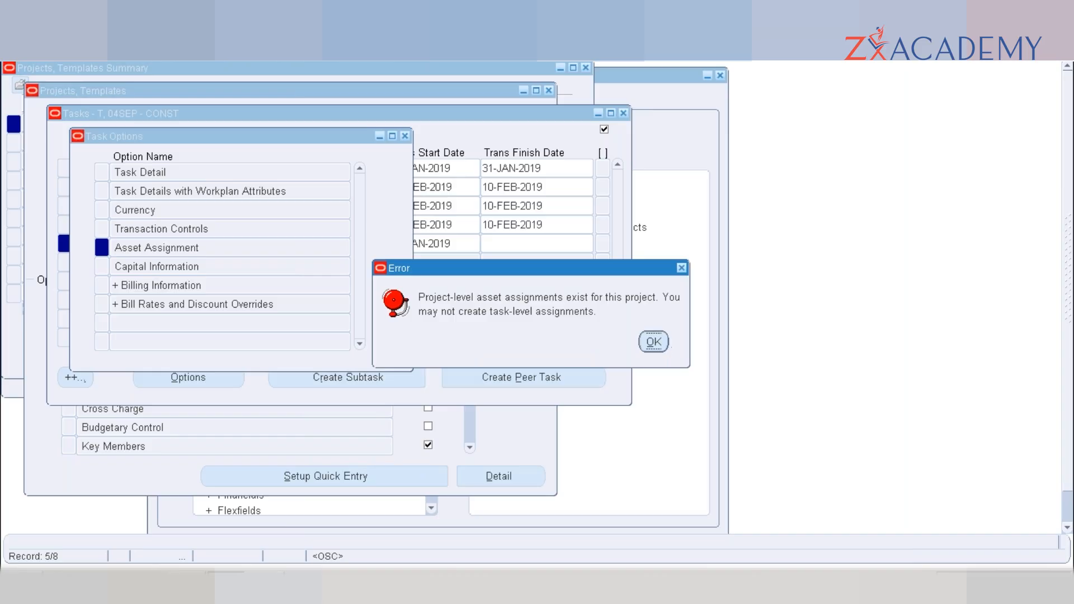
pyautogui.click(653, 342)
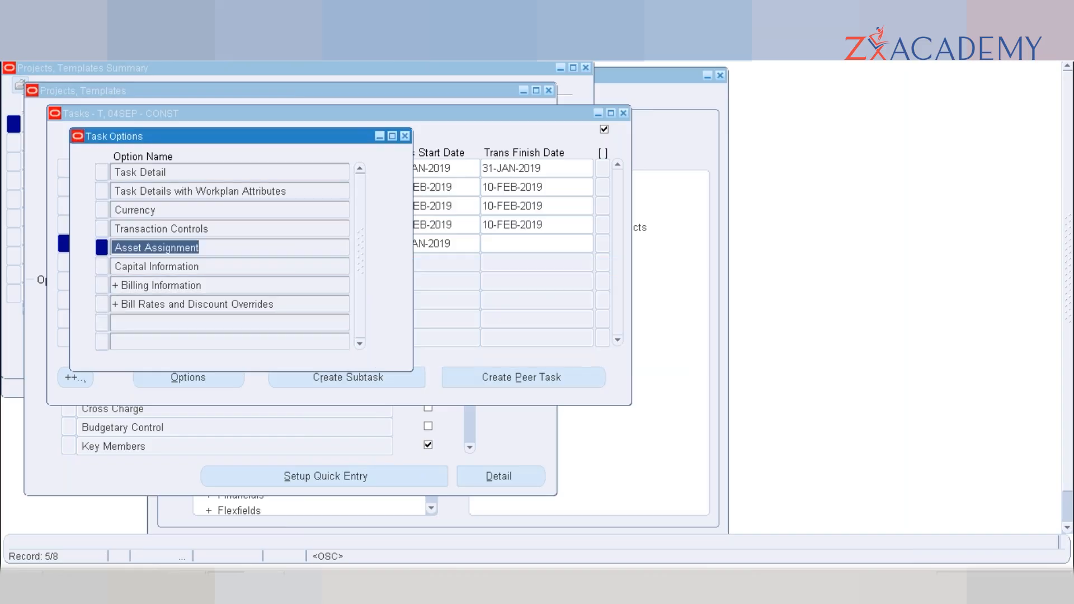
pyautogui.doubleClick(186, 247)
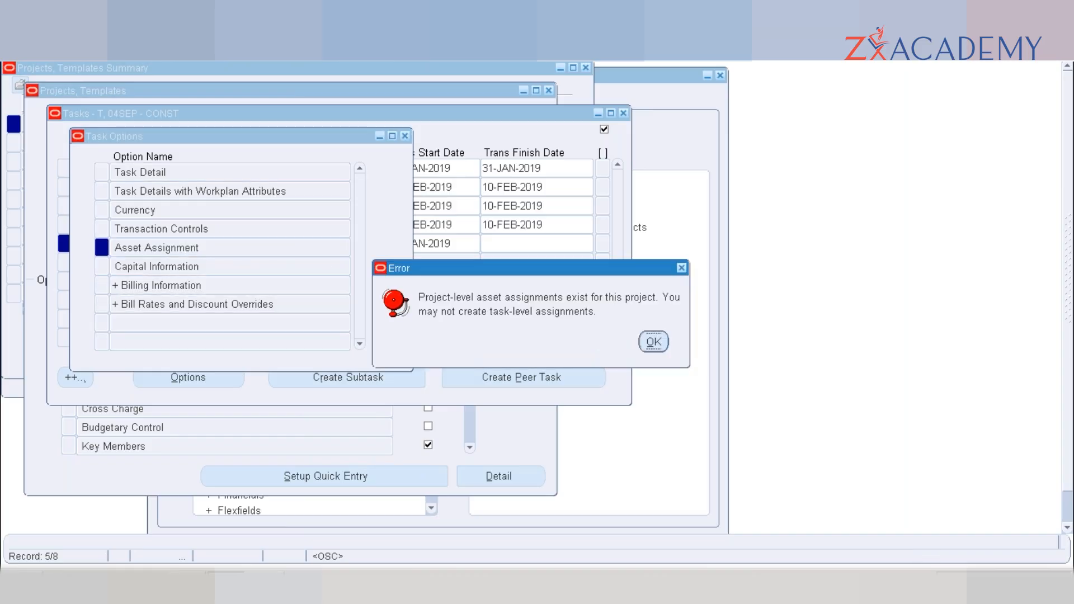
pyautogui.click(655, 342)
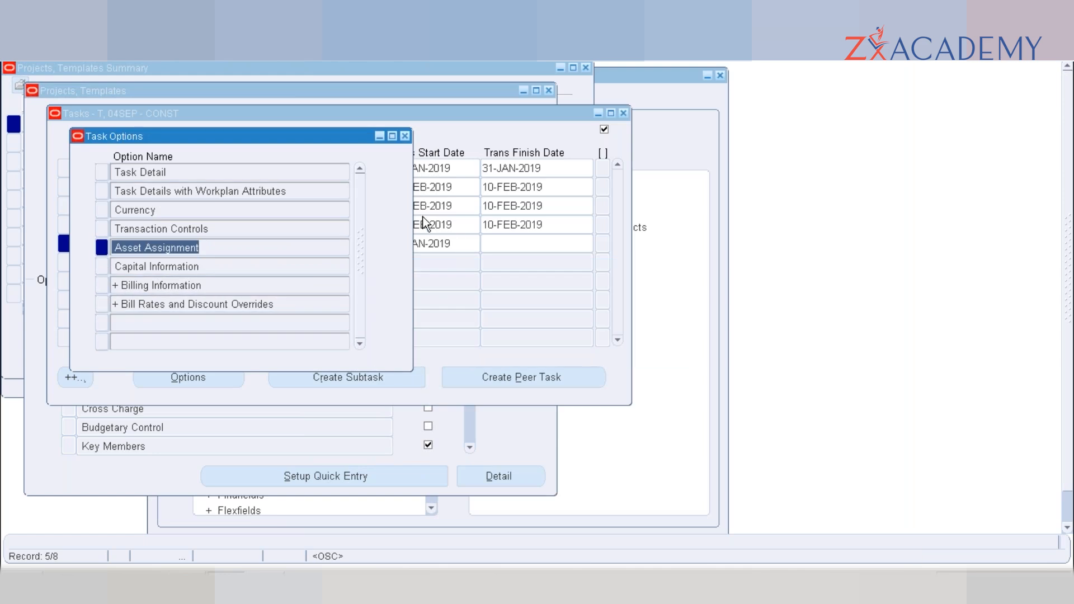
# - Close the task options and the Tasks form and go back to the template's option list
pyautogui.click(406, 140)
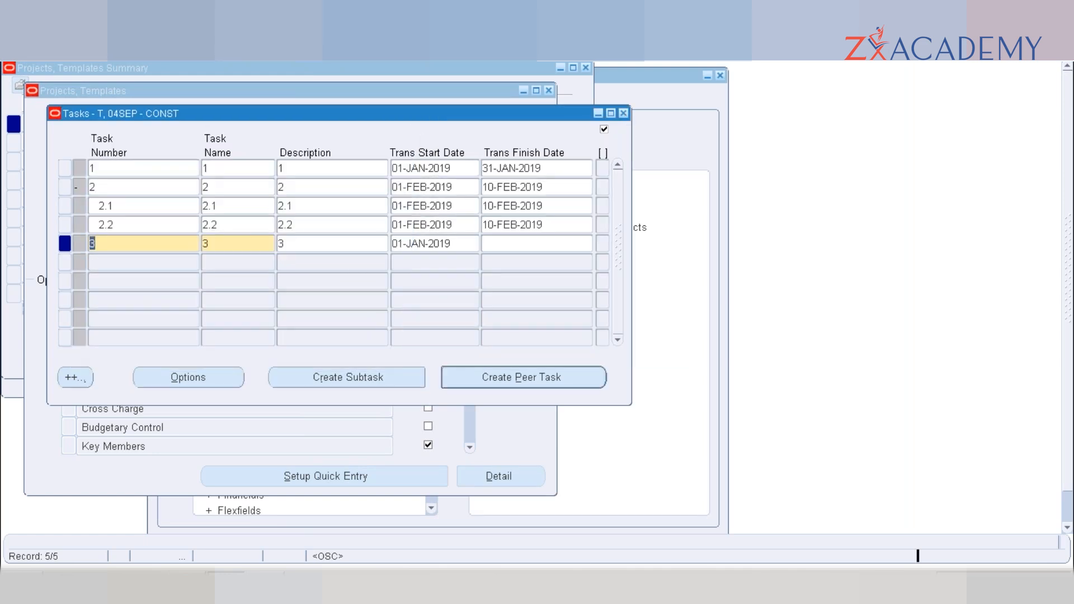
pyautogui.click(625, 113)
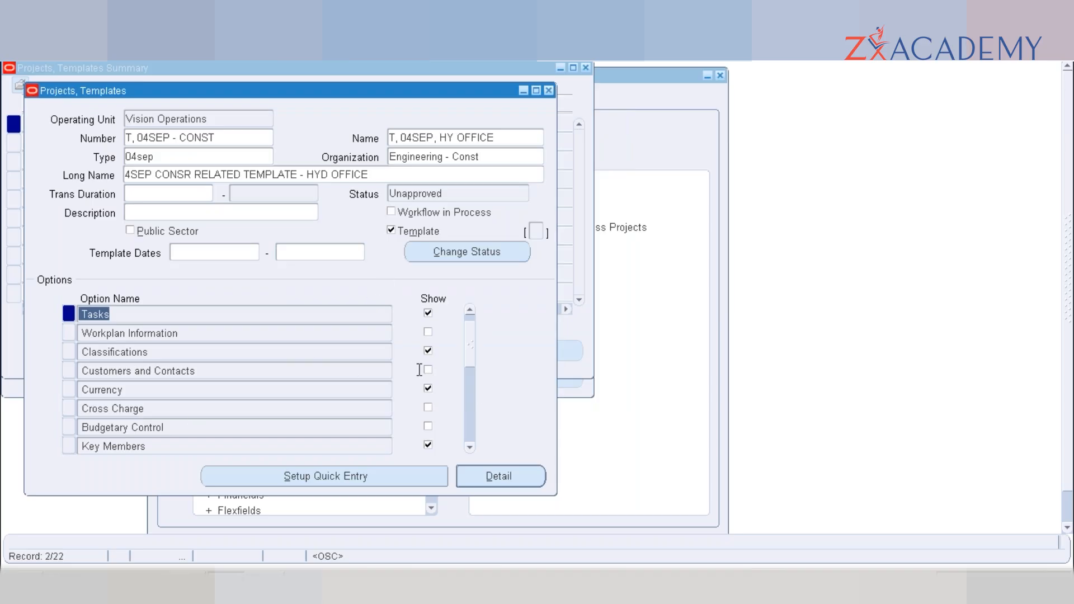
pyautogui.click(471, 401)
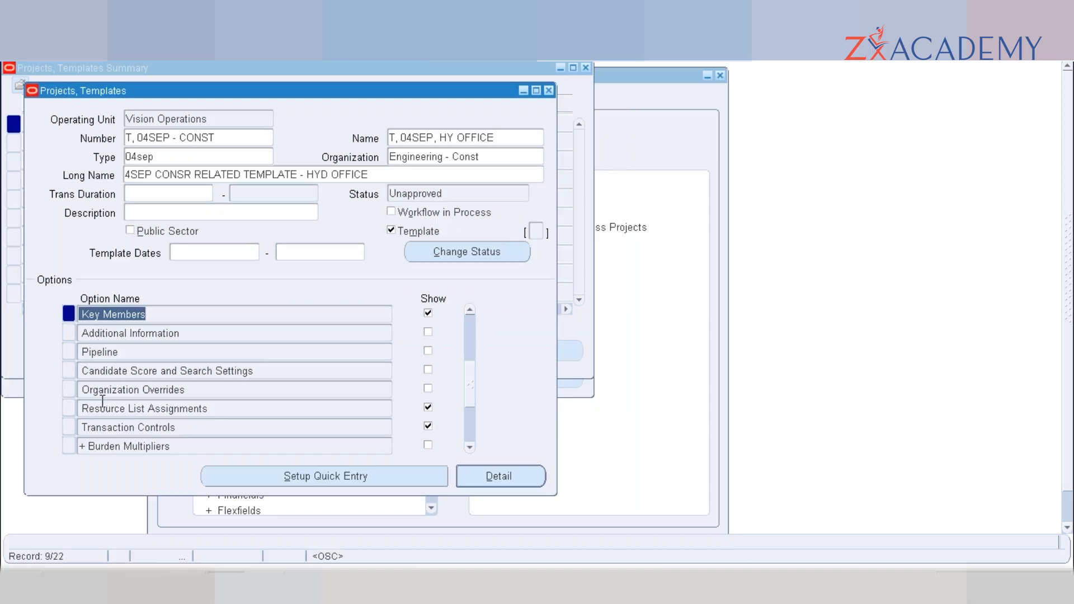
# - Delete the project-level asset assignments ASSET1, ASSET 2 and ASSET 3, save, and close the Asset Assignments form
pyautogui.click(467, 425)
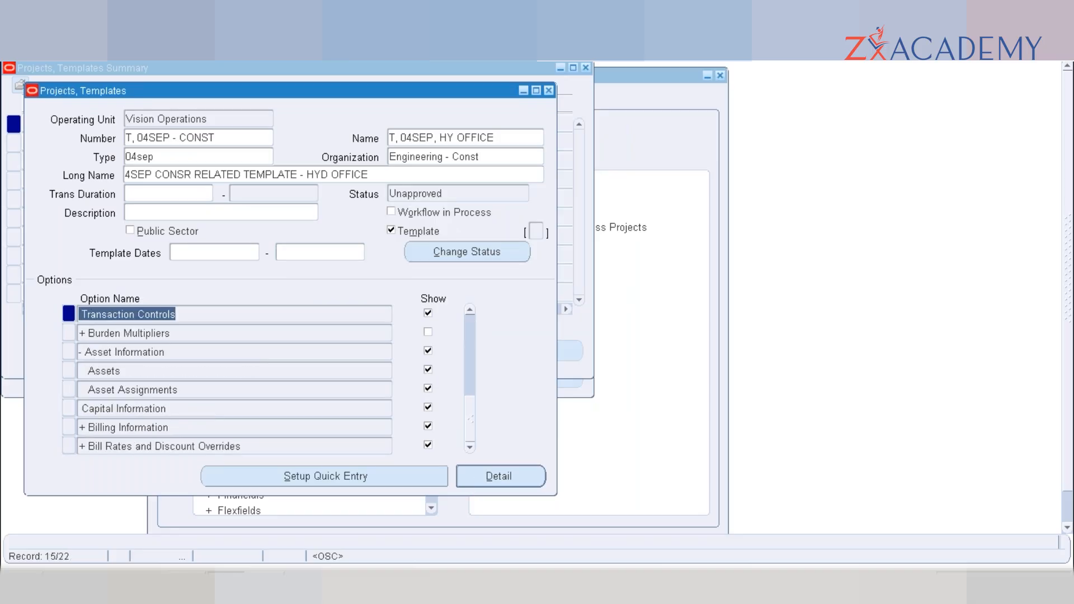
pyautogui.doubleClick(141, 389)
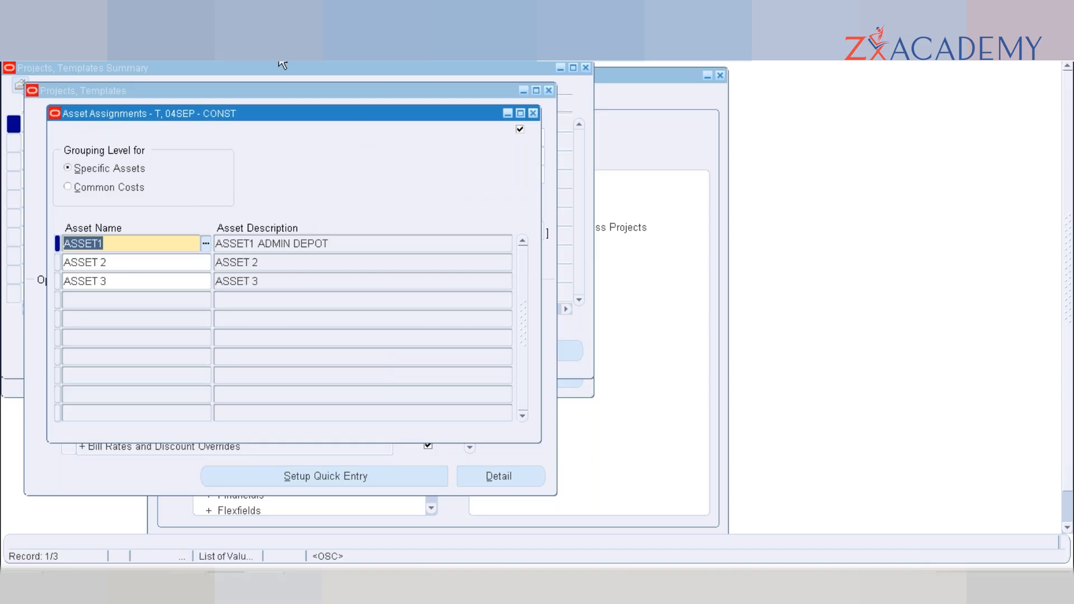
pyautogui.hotkey('ctrl', 'Up')
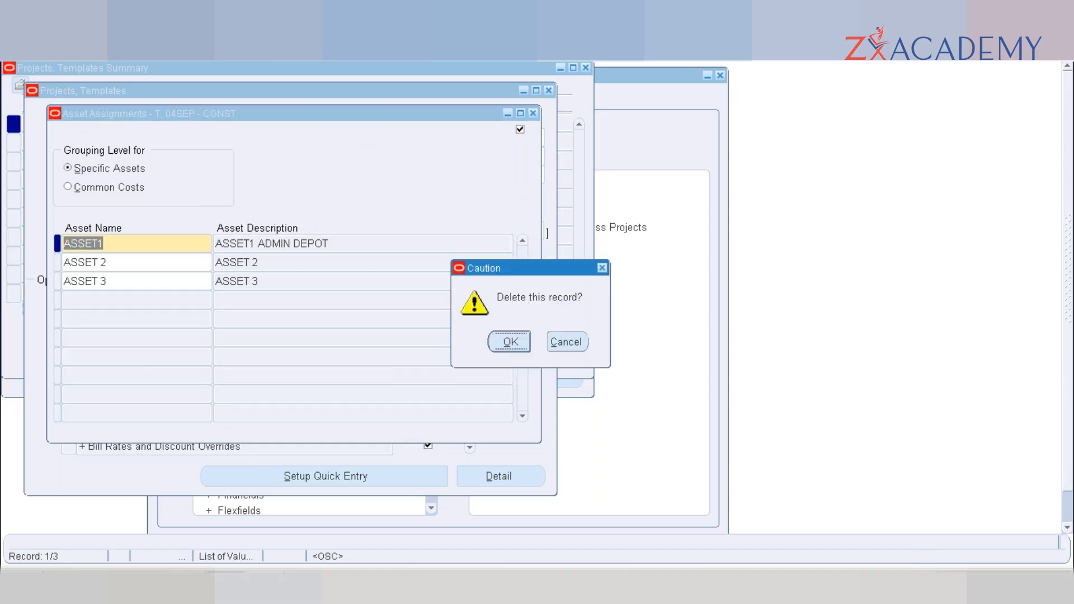
pyautogui.press('Return')
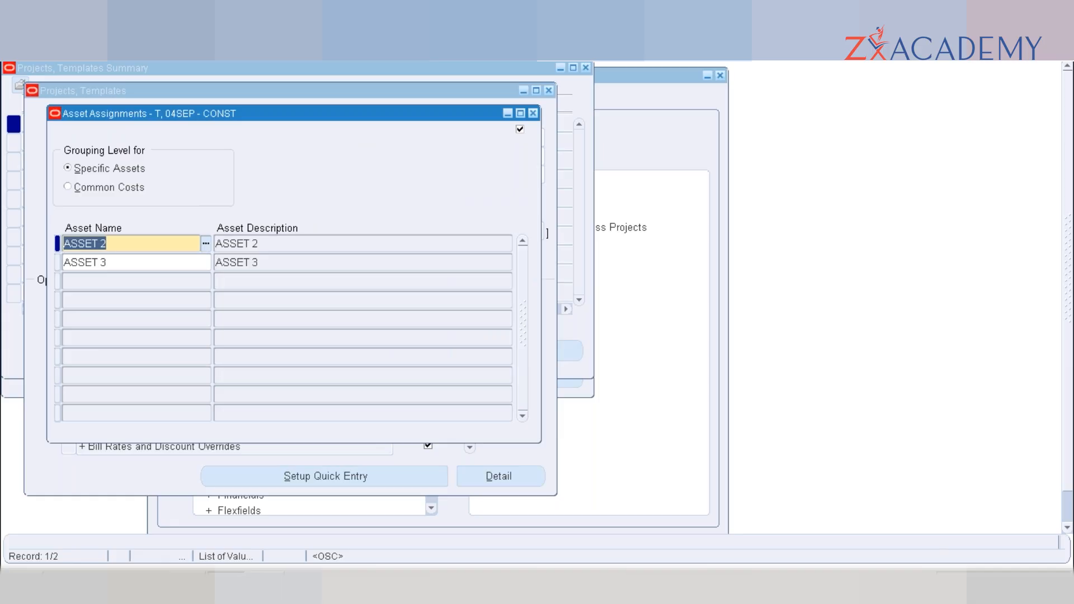
pyautogui.hotkey('ctrl', 'Up')
pyautogui.press('Return')
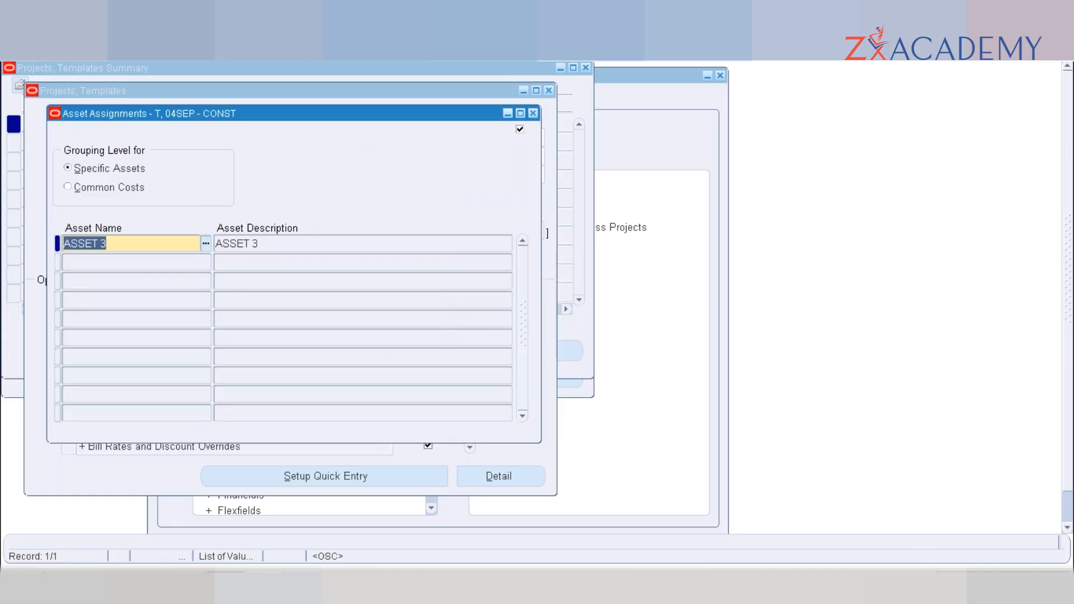
pyautogui.hotkey('ctrl', 'Up')
pyautogui.press('Return')
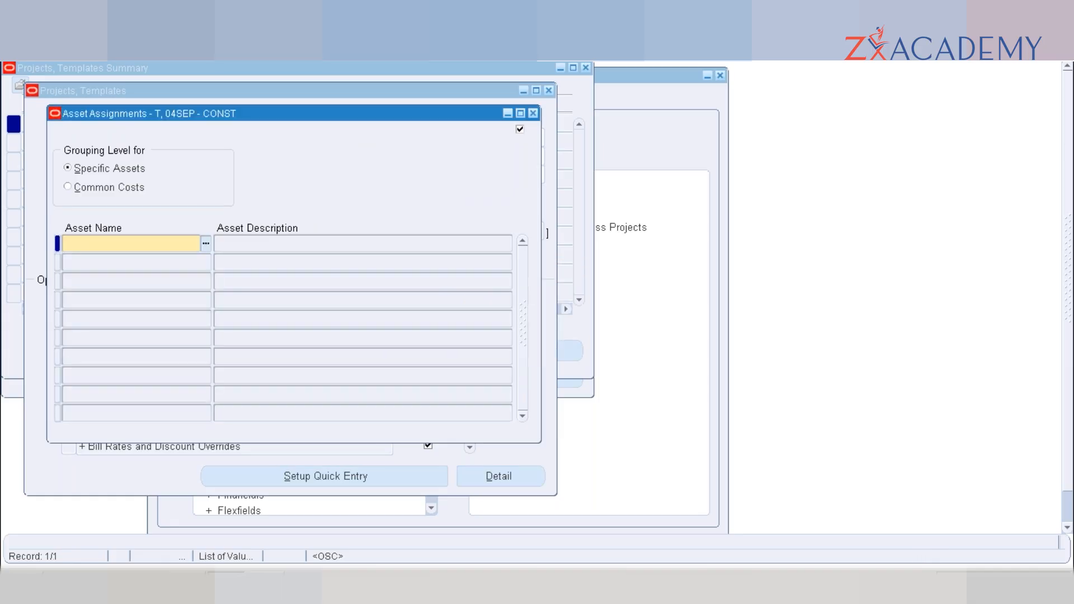
pyautogui.hotkey('ctrl', 's')
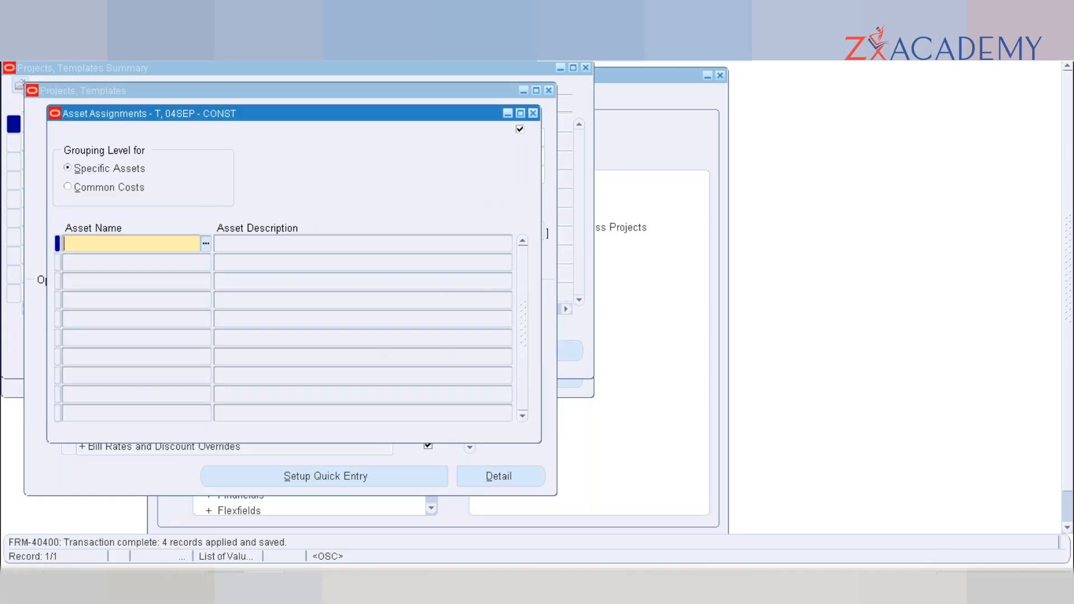
pyautogui.click(533, 113)
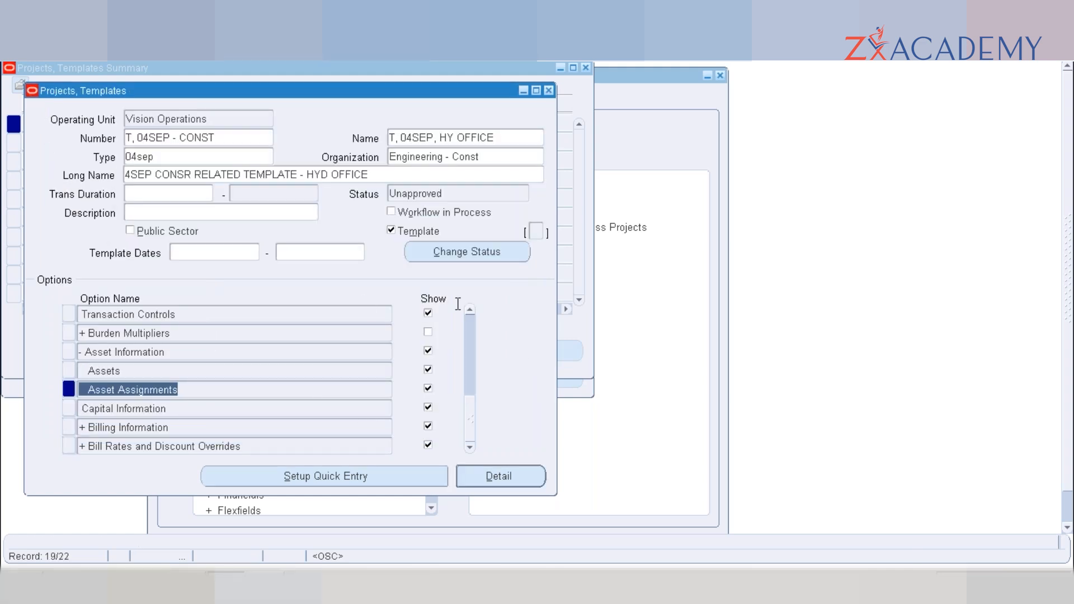
# - Open the asset assignments of task 3 through the template's Tasks option and set the grouping level to Common Costs
pyautogui.click(468, 324)
pyautogui.click(467, 323)
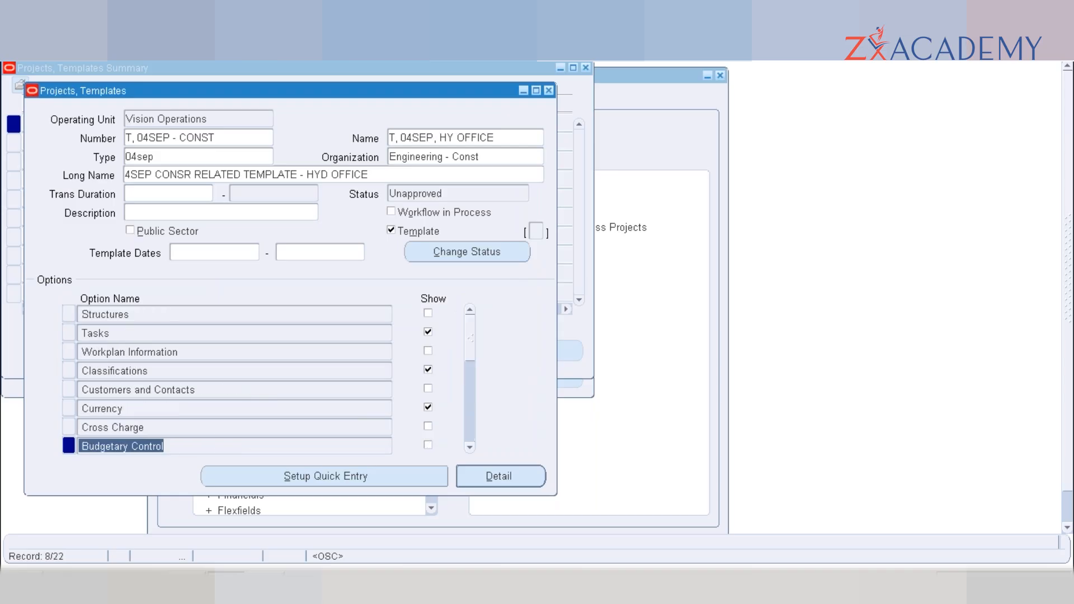
pyautogui.doubleClick(96, 332)
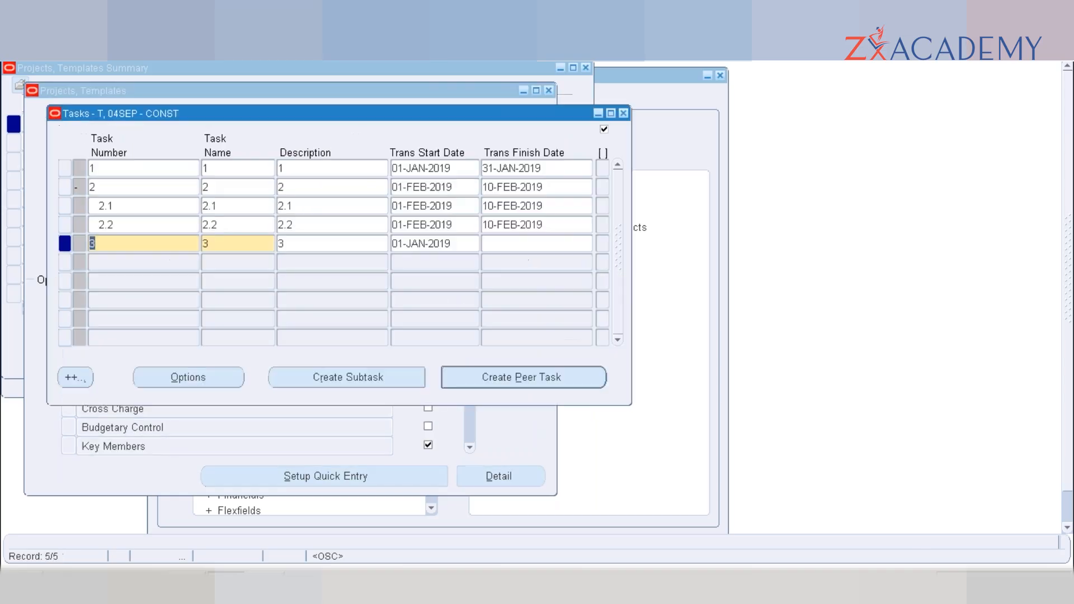
pyautogui.click(222, 373)
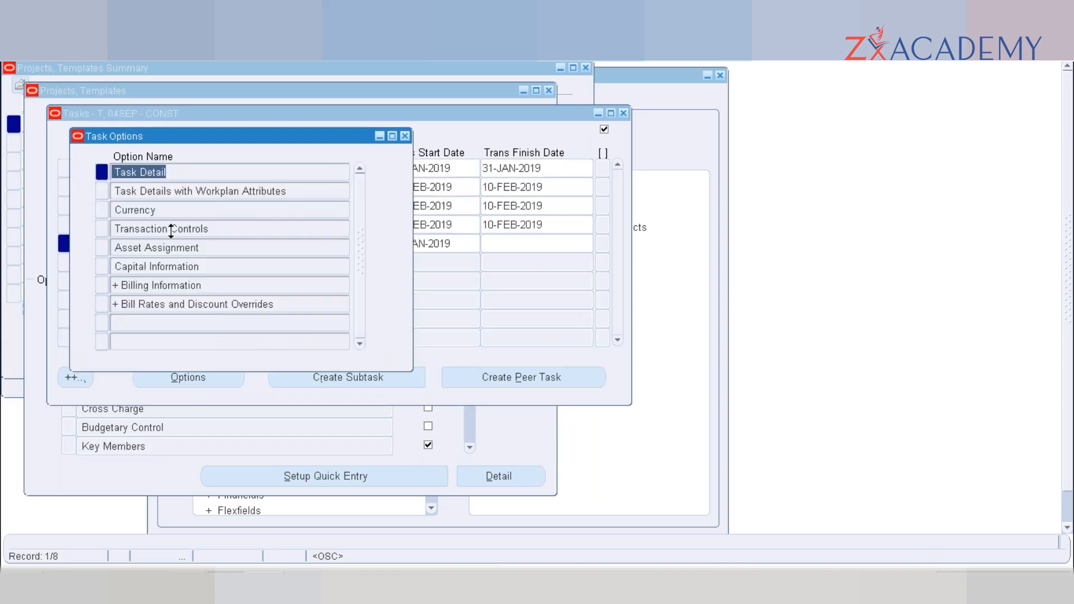
pyautogui.click(139, 246)
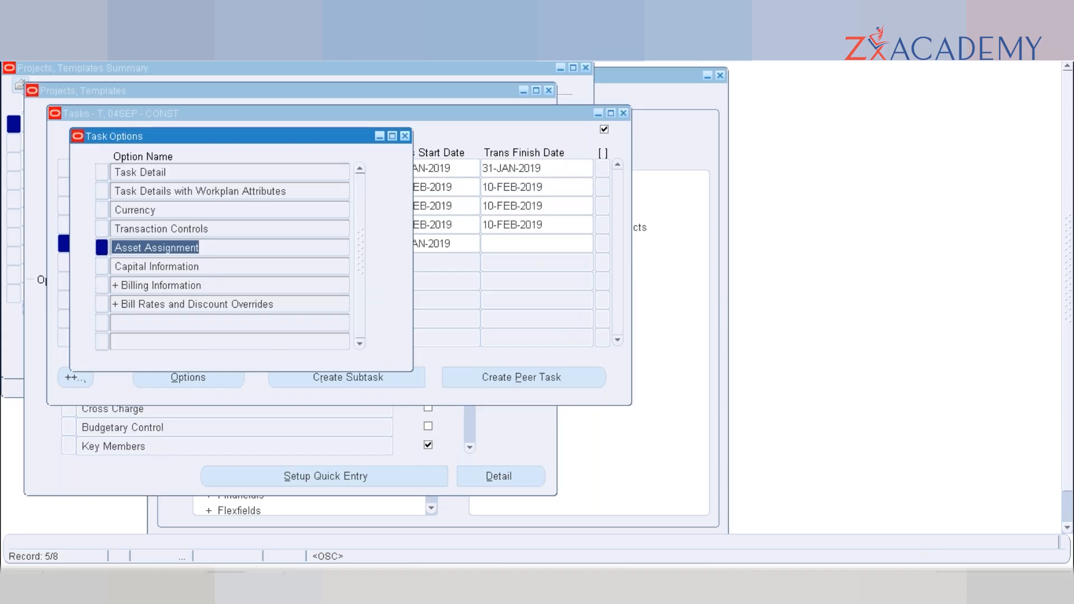
pyautogui.doubleClick(138, 248)
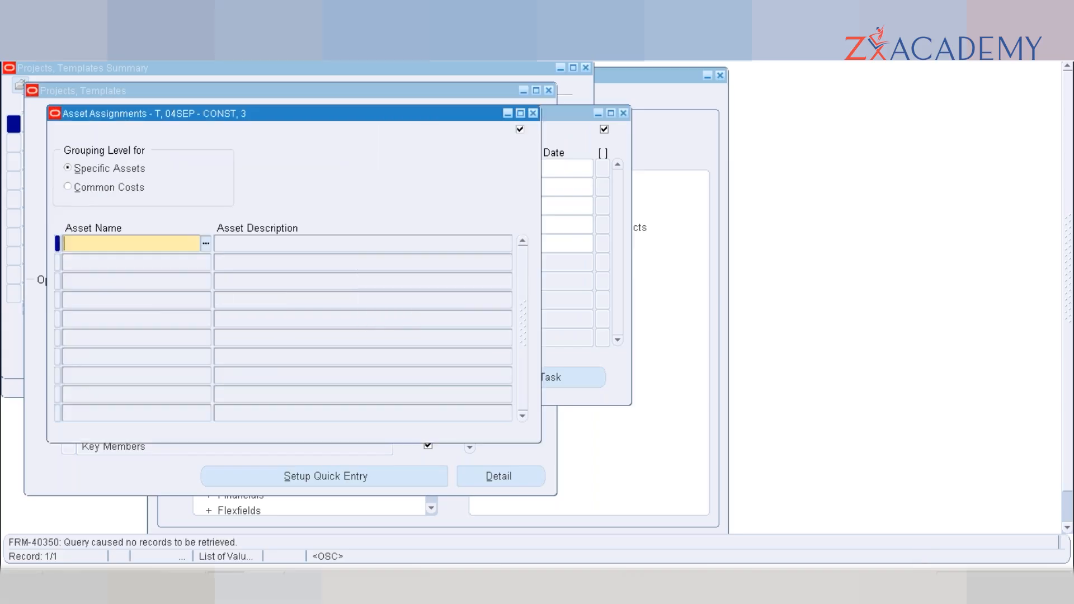
pyautogui.click(85, 186)
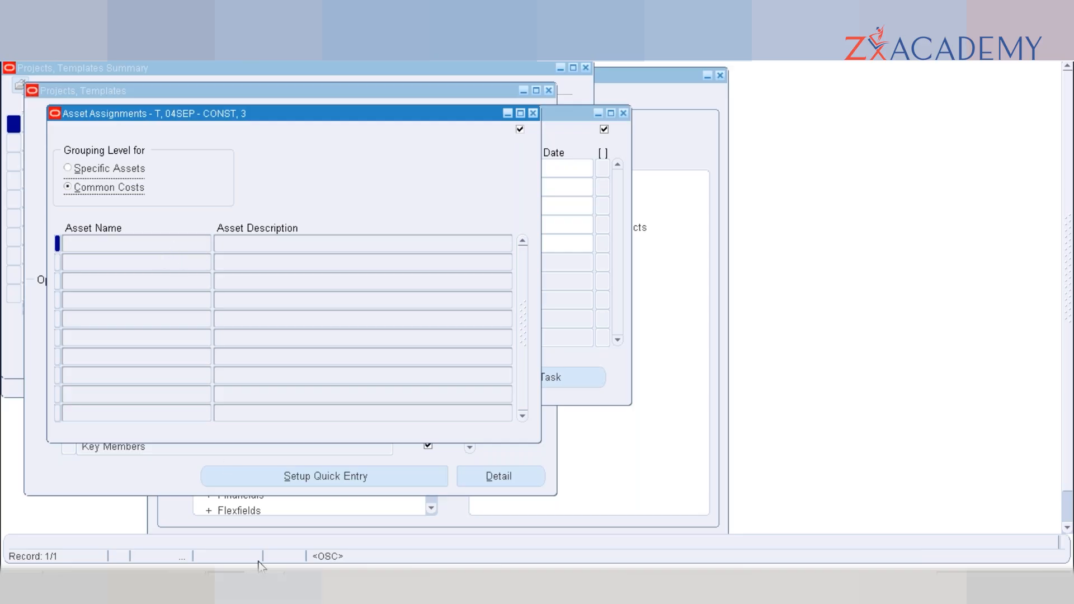
# - Switch to the notes and go over the amount for line 4 and the three asset lines
pyautogui.click(265, 585)
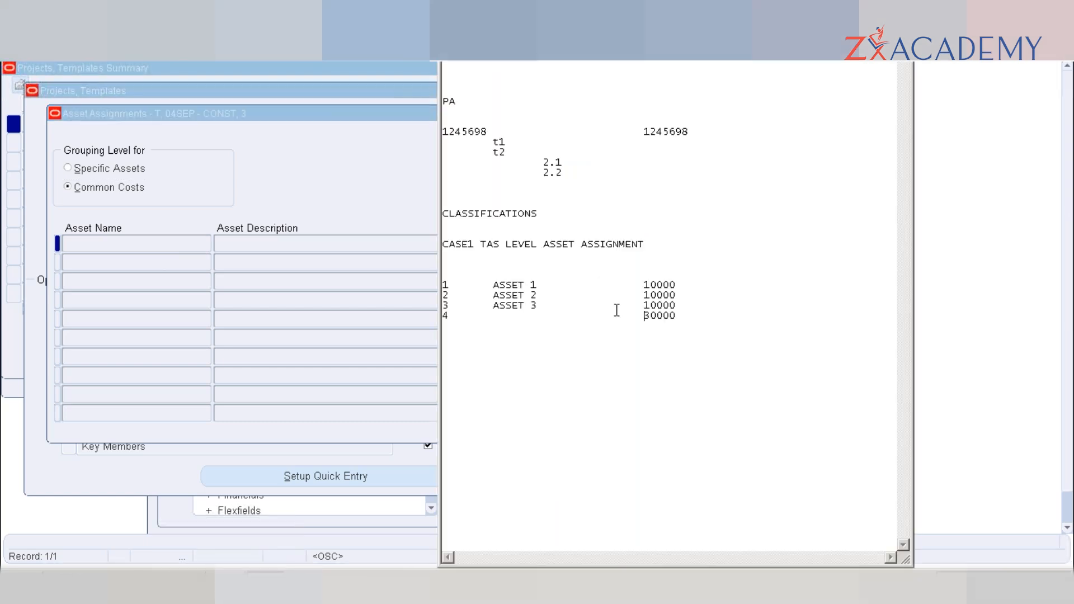
pyautogui.click(679, 313)
pyautogui.hotkey('shift', 'Left')
pyautogui.hotkey('shift', 'Left')
pyautogui.hotkey('shift', 'Left')
pyautogui.hotkey('shift', 'Left')
pyautogui.hotkey('shift', 'Left')
pyautogui.moveTo(680, 306); pyautogui.dragTo(444, 284)
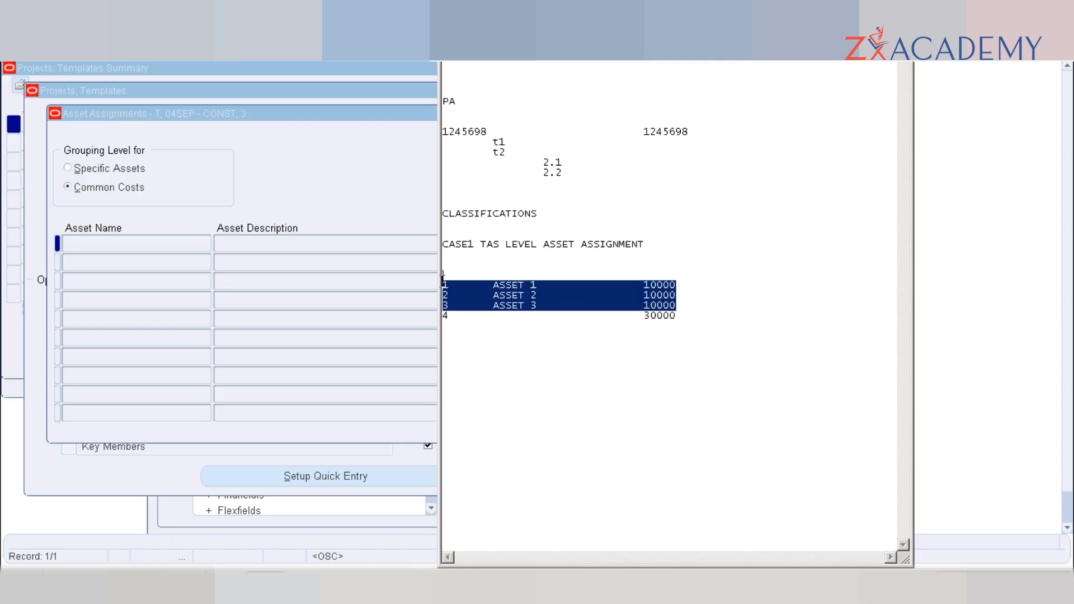
# - Append +10K to the amounts of the ASSET 1, ASSET 2 and ASSET 3 note lines and return to Oracle
pyautogui.click(681, 284)
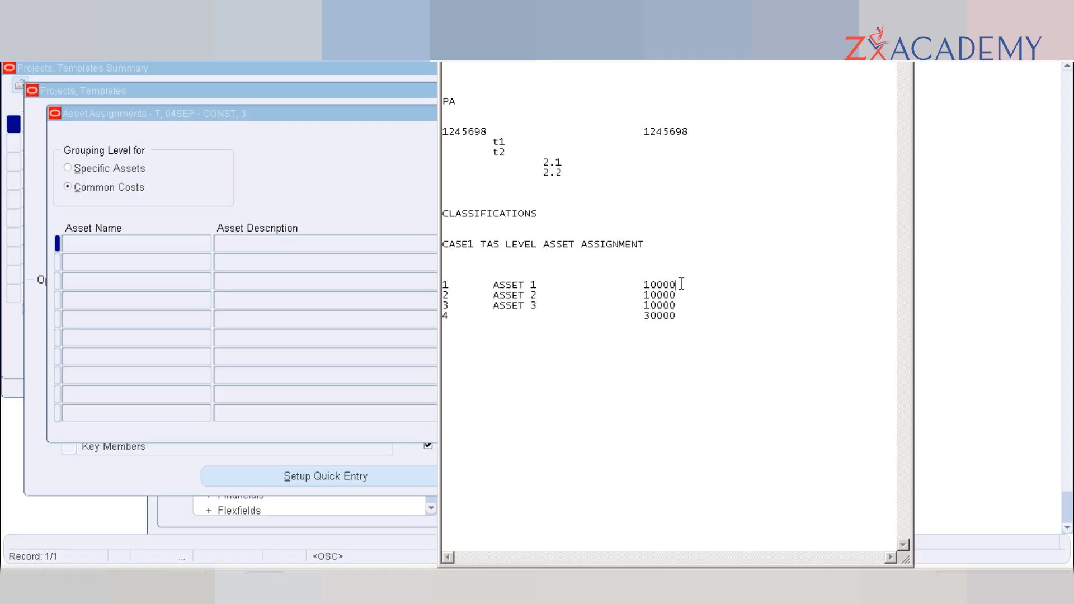
pyautogui.write('+ 10K')
pyautogui.click(676, 295)
pyautogui.write('+10K+105')
pyautogui.press('BackSpace')
pyautogui.write('K')
pyautogui.click(330, 186)
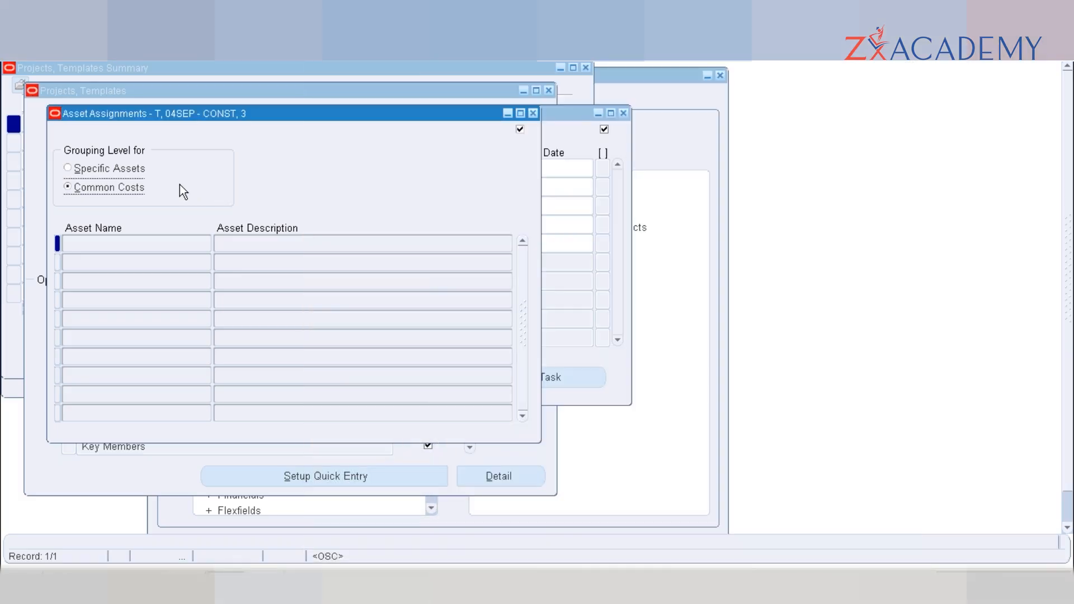
# - Set task 3's grouping level back to Specific Assets, check the notes, and return to the task list
pyautogui.click(116, 168)
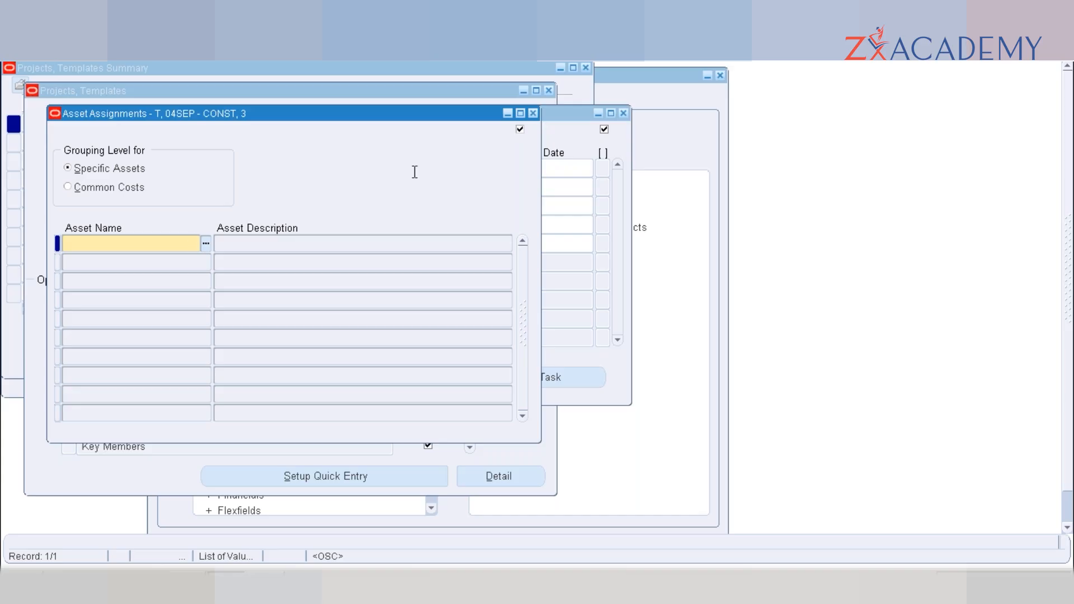
pyautogui.click(533, 113)
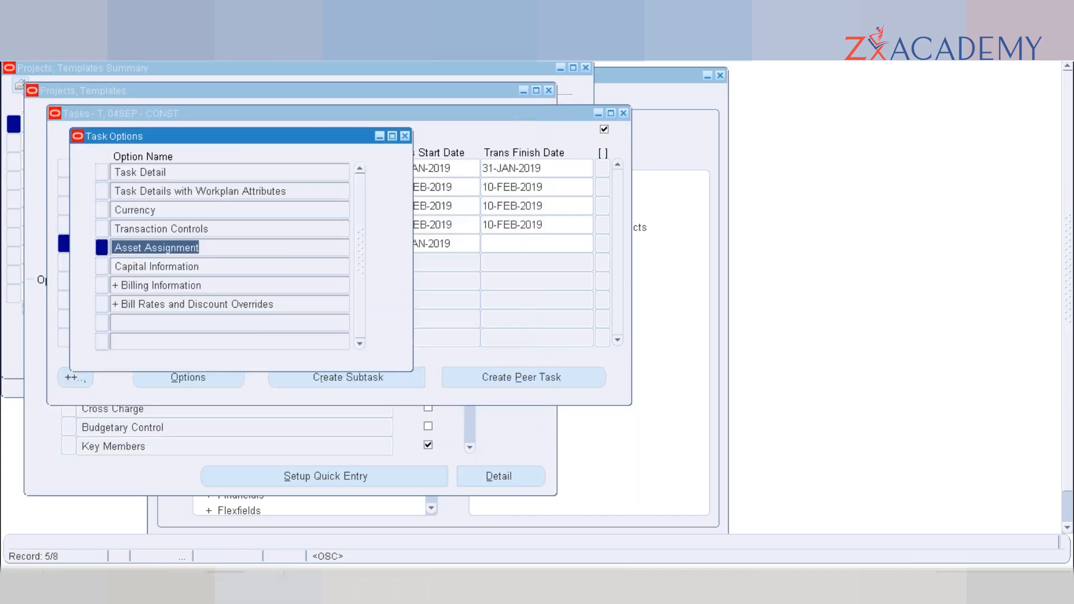
pyautogui.hotkey('alt', 'Tab')
pyautogui.click(560, 337)
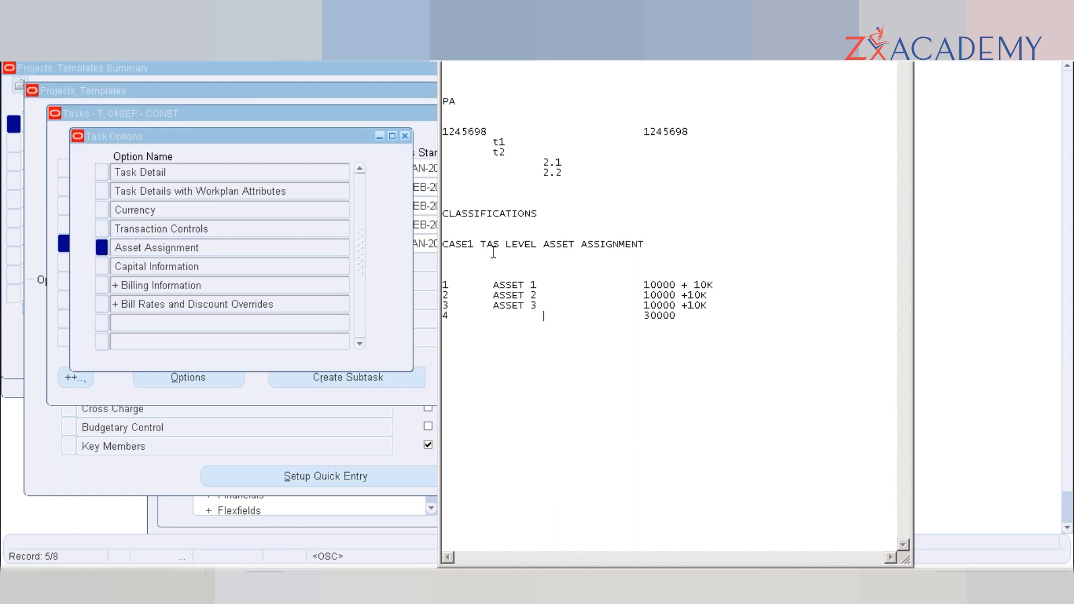
pyautogui.click(391, 178)
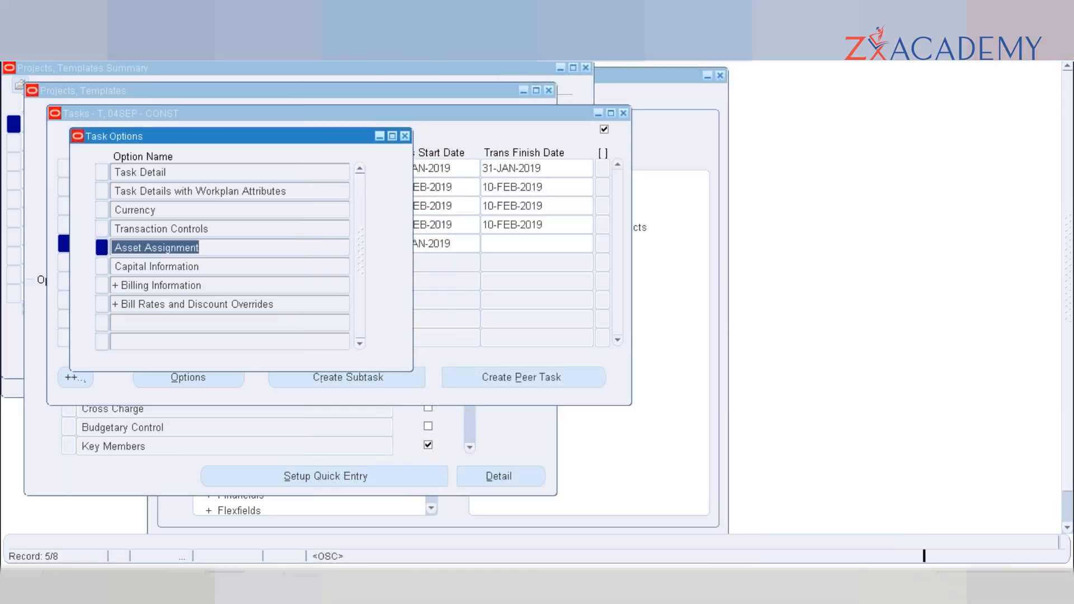
pyautogui.press('Escape')
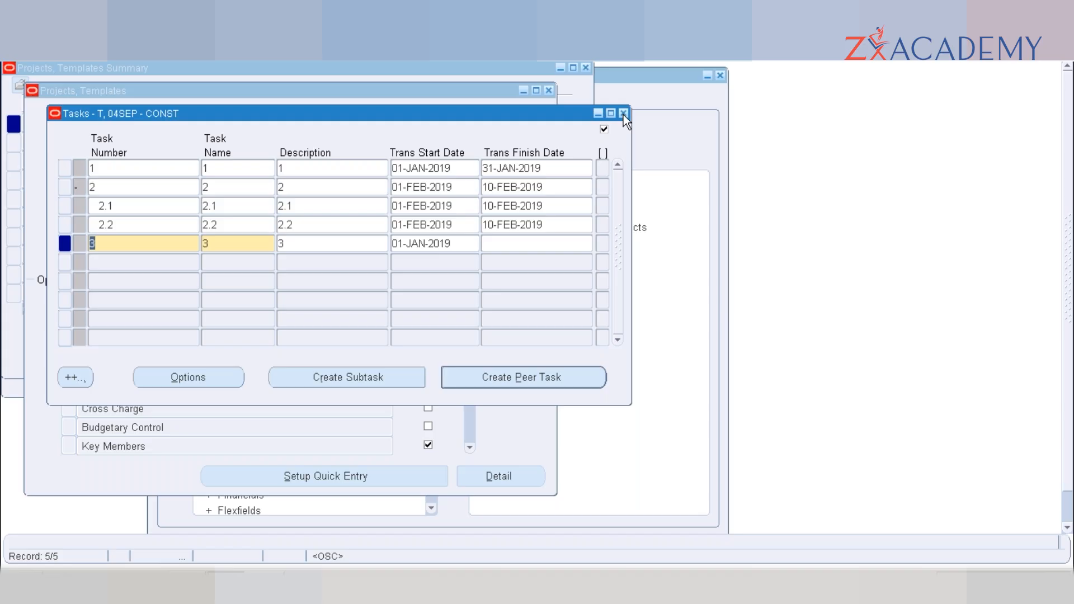
# - Reopen the asset assignments of task 3, set the grouping level to Common Costs, and return to the task list
pyautogui.click(217, 378)
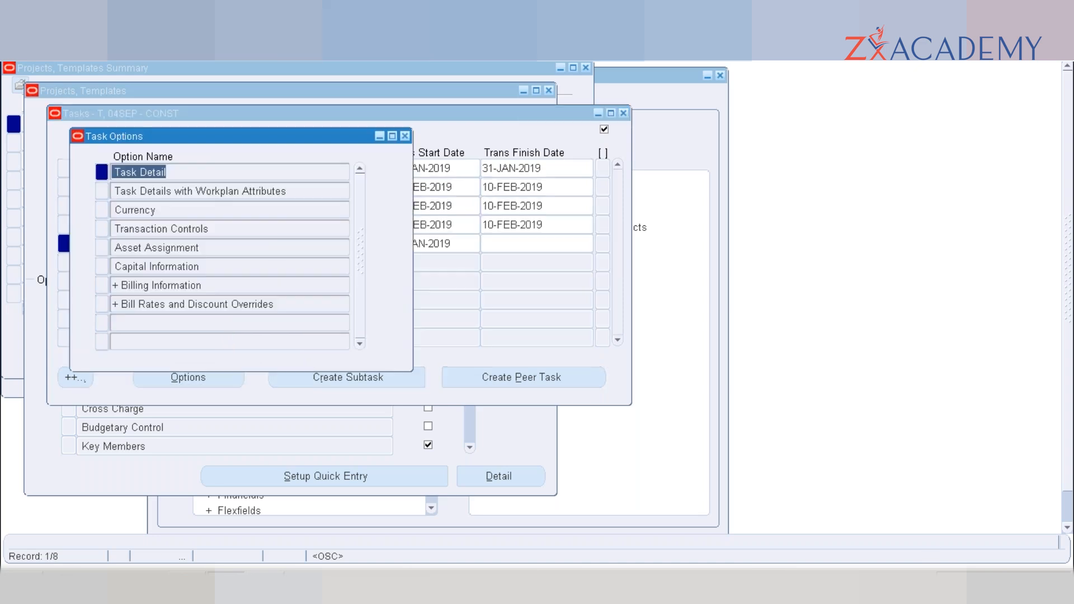
pyautogui.click(159, 246)
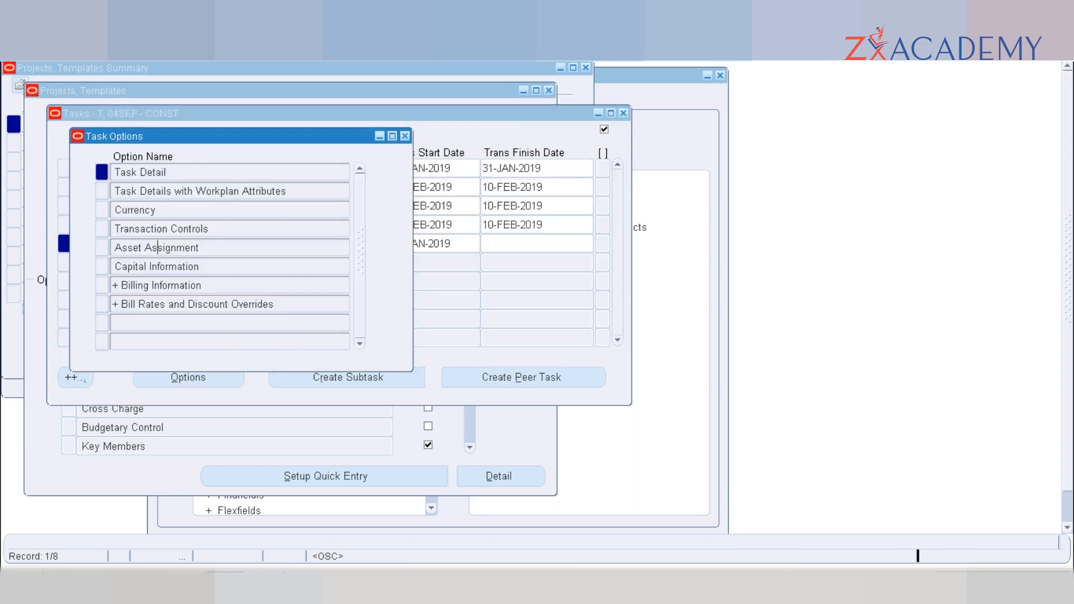
pyautogui.doubleClick(159, 246)
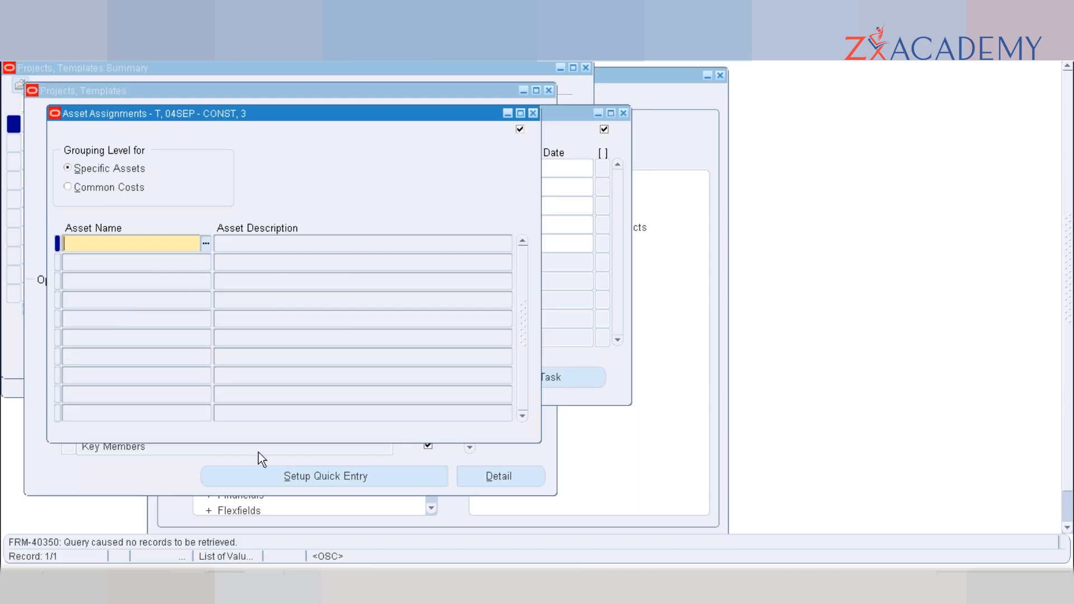
pyautogui.moveTo(268, 587)
pyautogui.click(267, 553)
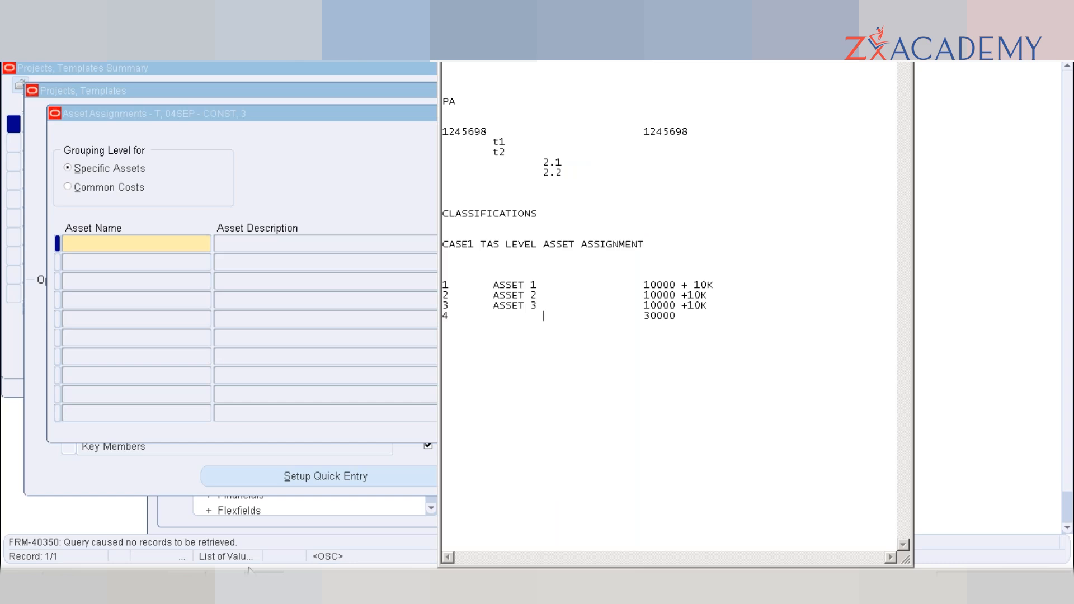
pyautogui.click(106, 188)
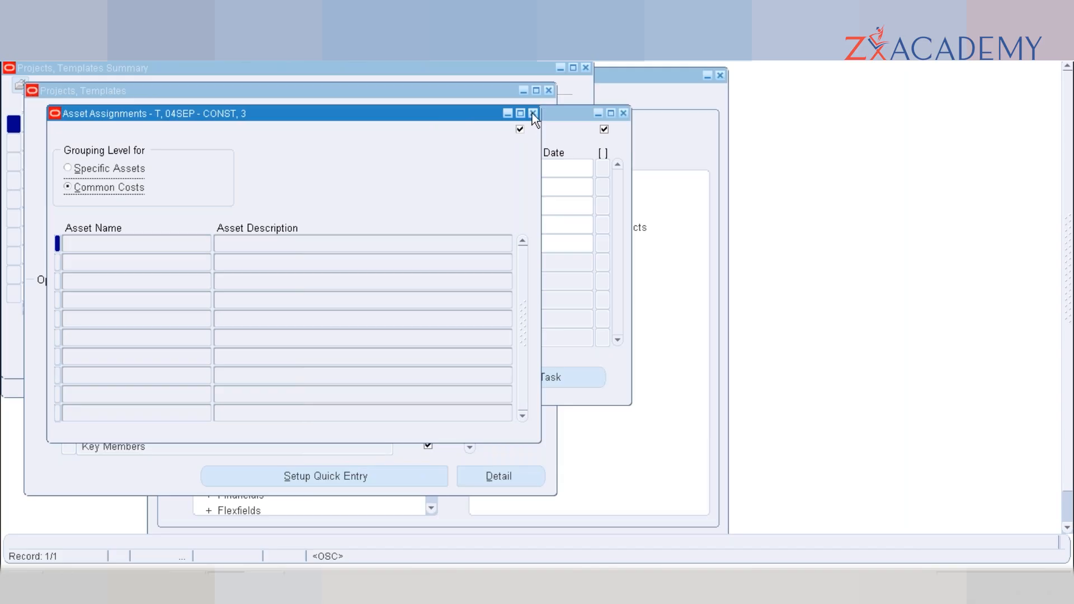
pyautogui.click(533, 114)
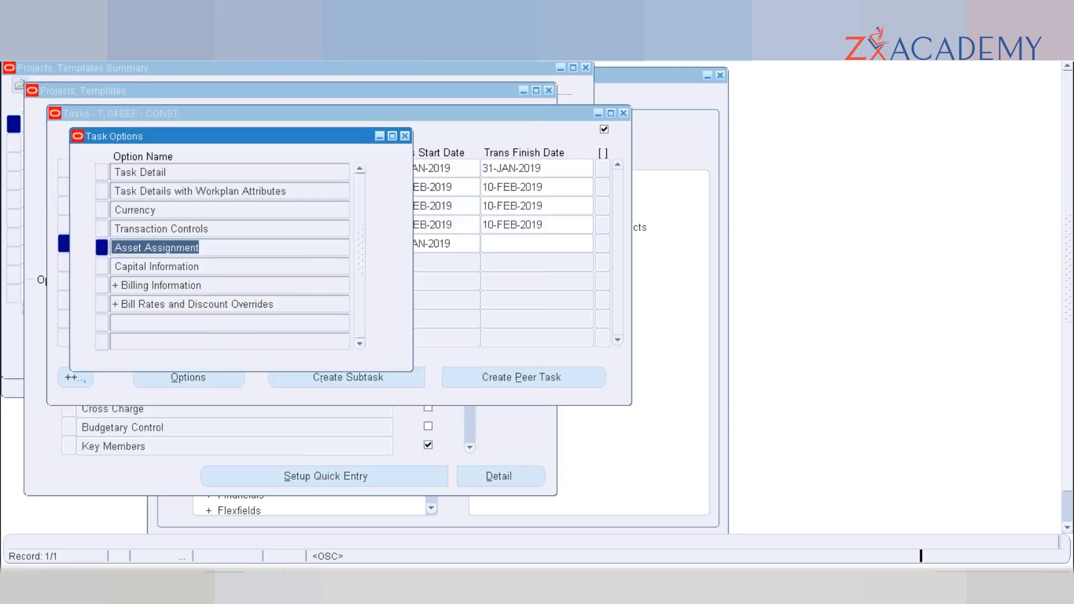
pyautogui.click(406, 139)
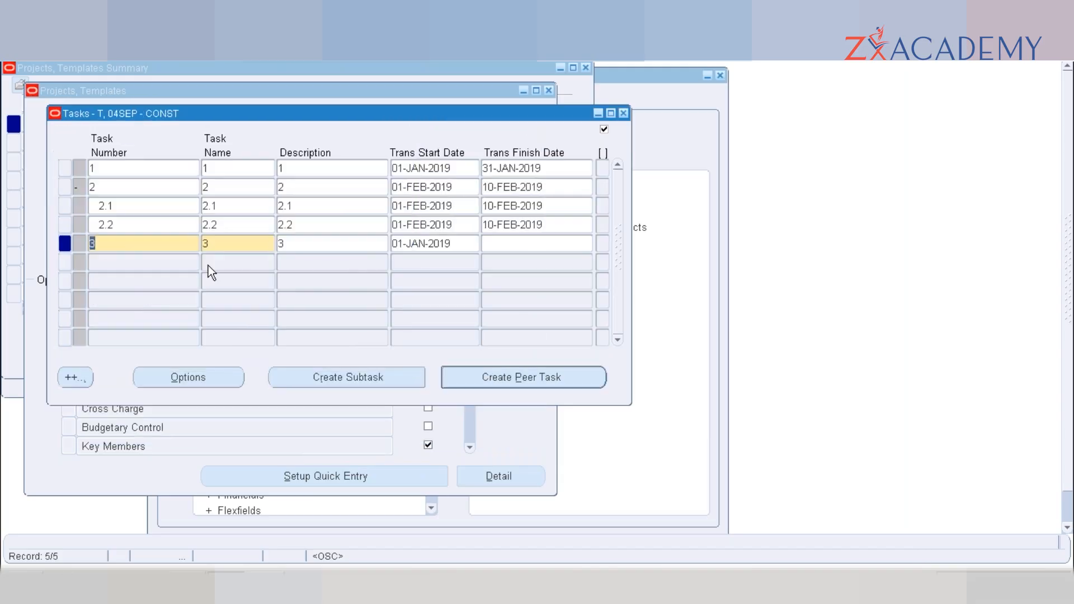
# - Add task 4 below task 3 with the name 4 and description 4, and save it
pyautogui.press('Down')
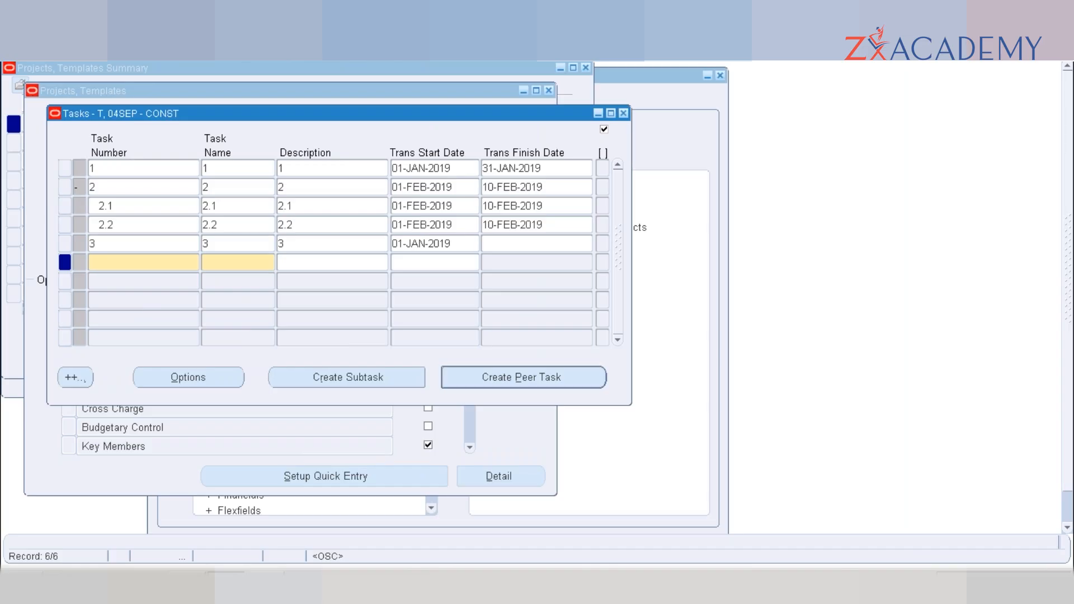
pyautogui.write('4')
pyautogui.press('Tab')
pyautogui.write('4')
pyautogui.press('Tab')
pyautogui.write('4')
pyautogui.press('Tab')
pyautogui.hotkey('ctrl', 's')
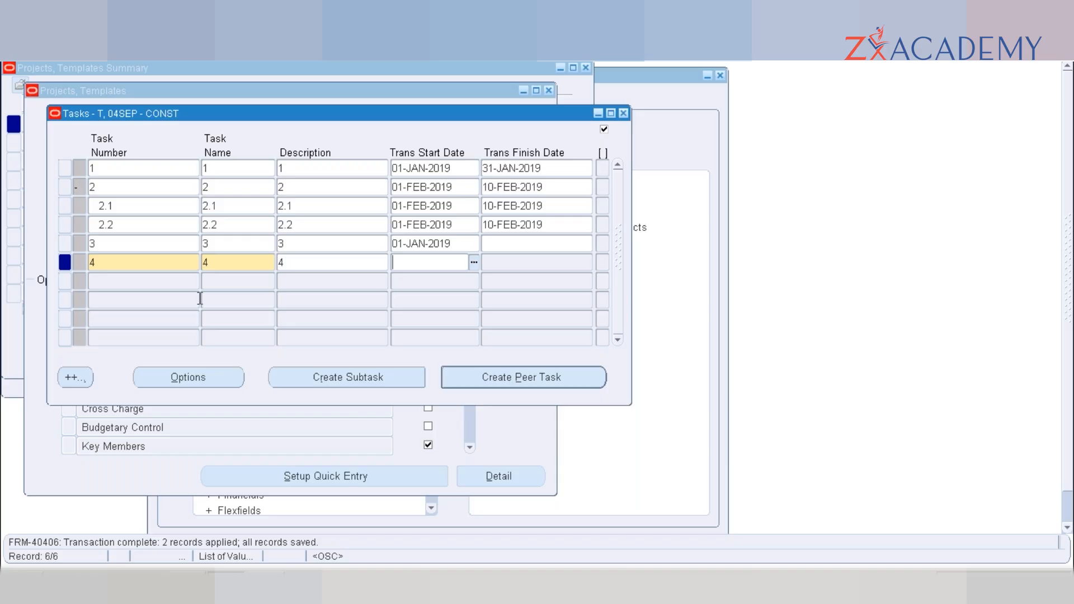
# - Add task 5 below task 4 with the name 5 and description 5, and save it
pyautogui.press('Tab')
pyautogui.write('5')
pyautogui.press('Tab')
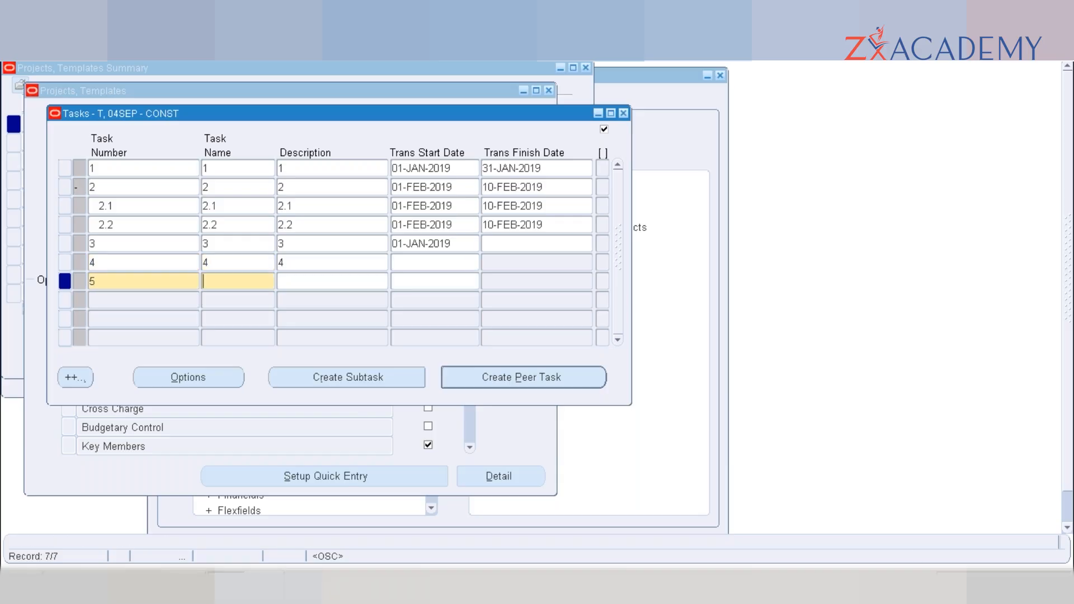
pyautogui.write('5')
pyautogui.press('Tab')
pyautogui.write('5')
pyautogui.press('Tab')
pyautogui.hotkey('ctrl', 's')
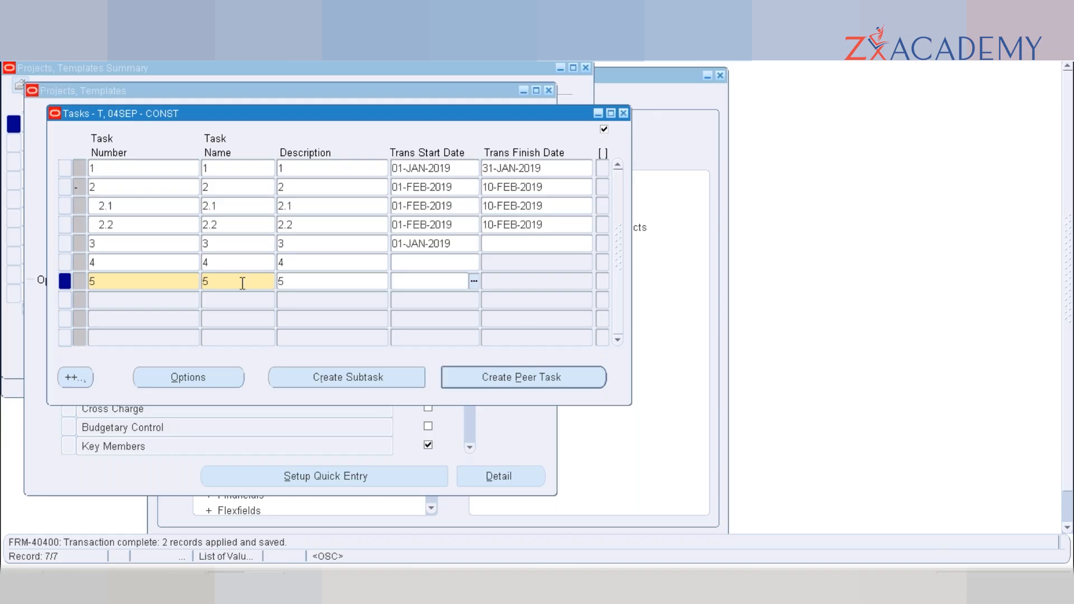
pyautogui.click(172, 280)
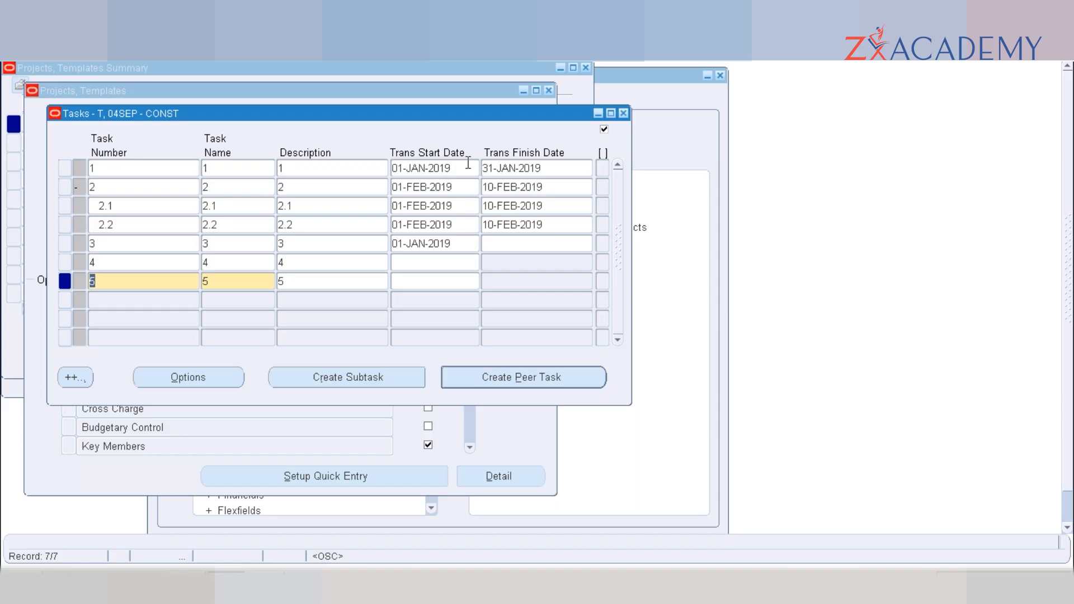
# - Add a line for task 5 with ASSET 4 to the text notes, and return to the task list
pyautogui.click(236, 281)
pyautogui.click(264, 584)
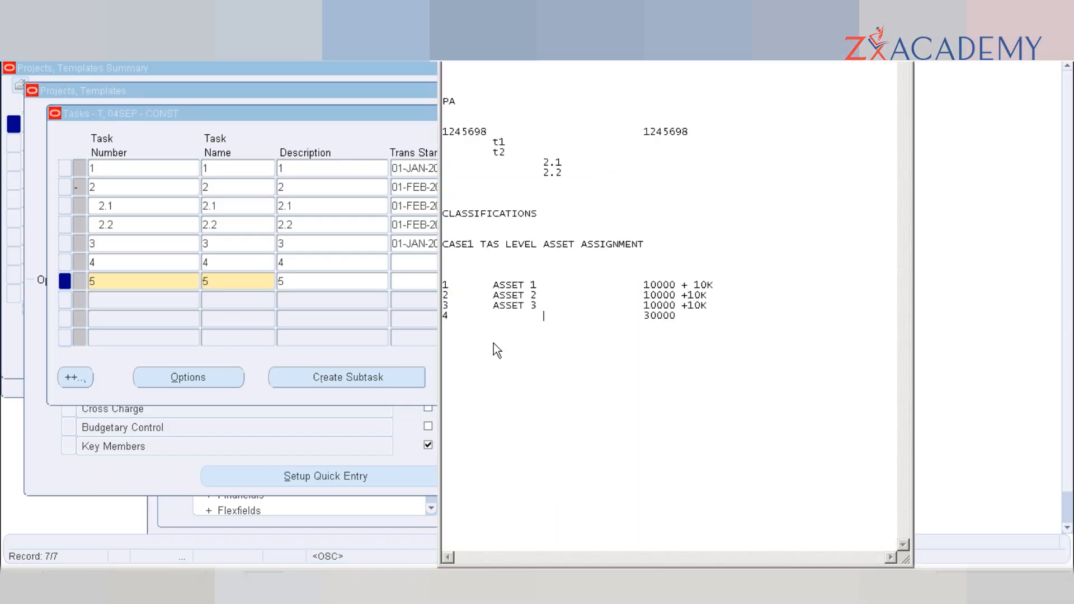
pyautogui.press('End')
pyautogui.press('Return')
pyautogui.press('Return')
pyautogui.write('5')
pyautogui.press('Tab')
pyautogui.press('Tab')
pyautogui.press('BackSpace')
pyautogui.write('ASSET')
pyautogui.write('4')
pyautogui.click(316, 130)
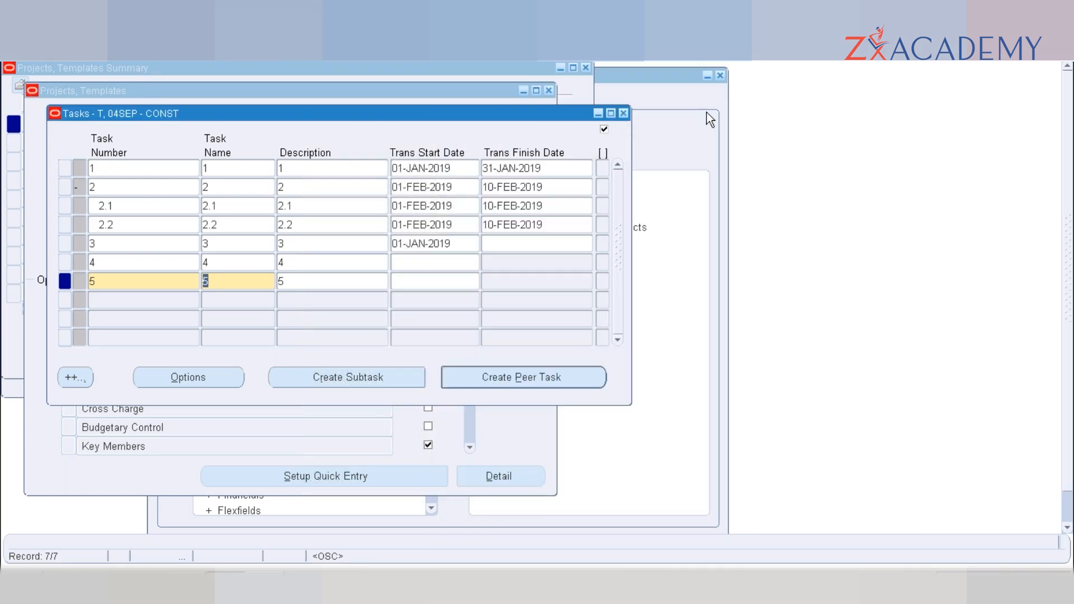
# - Leave the task list, review the asset cost allocation method in the template's Capital Information with Spread Evenly selected, and return to the template
pyautogui.click(623, 114)
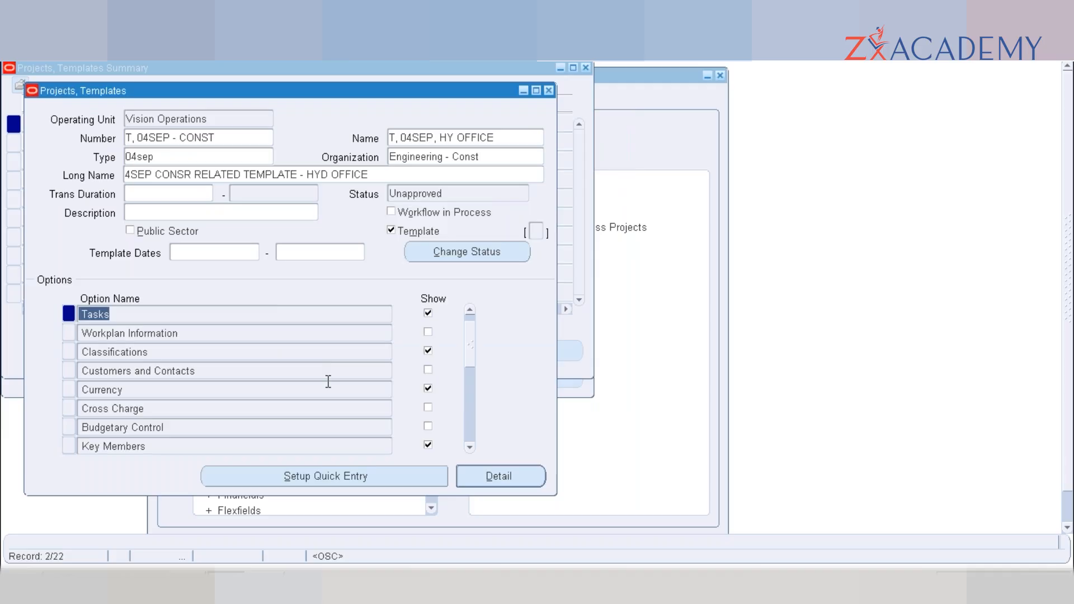
pyautogui.click(468, 418)
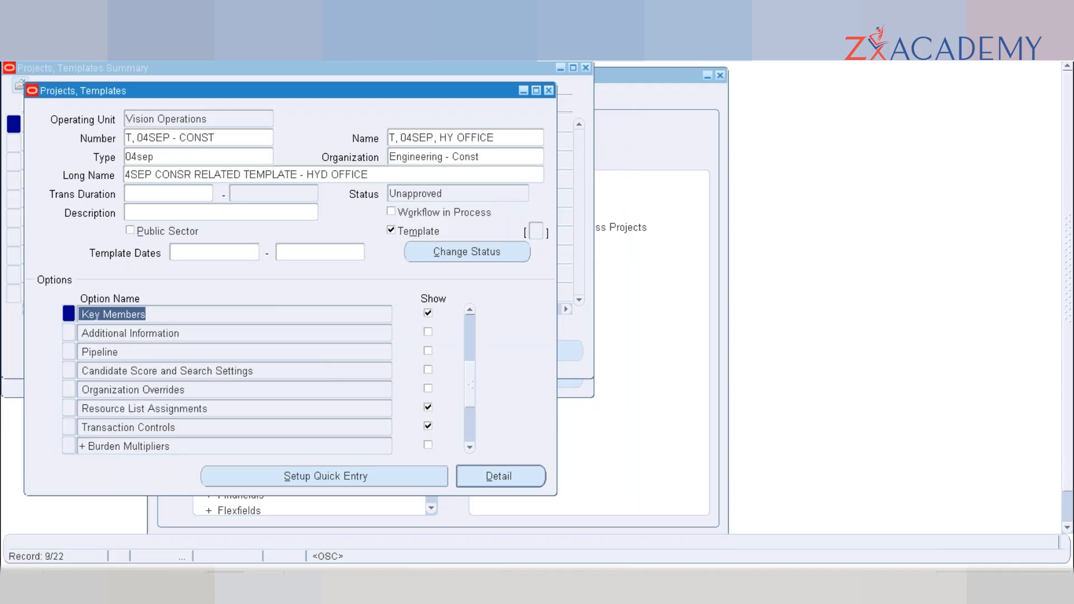
pyautogui.click(469, 425)
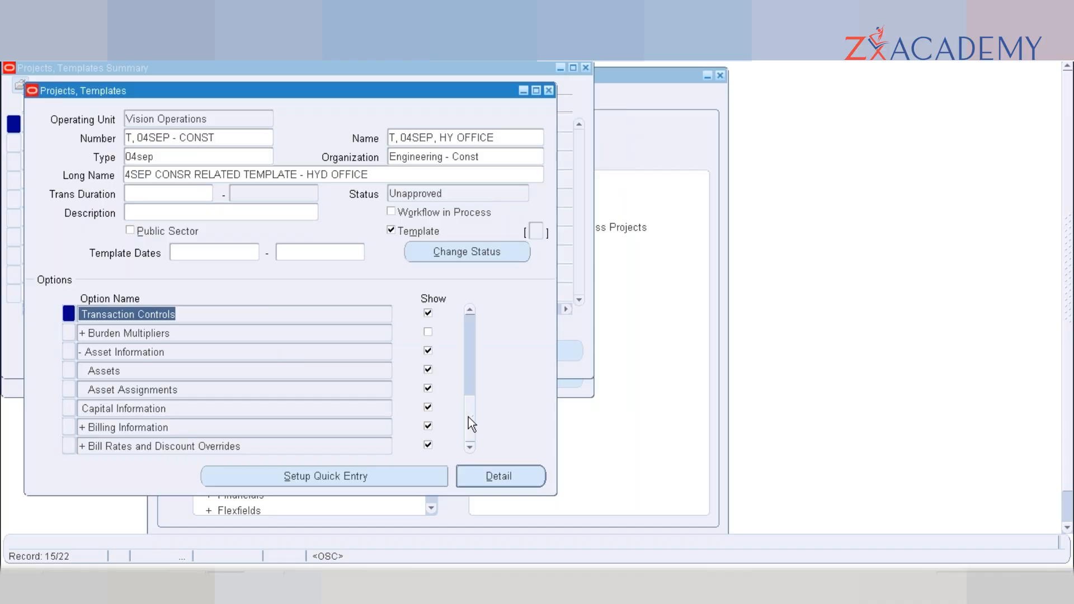
pyautogui.click(200, 409)
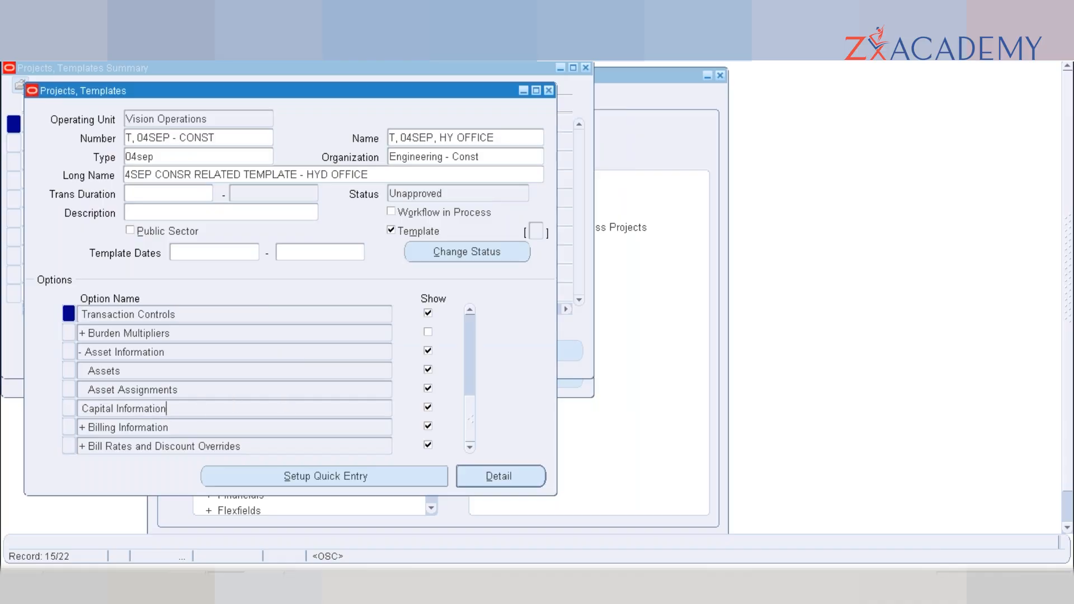
pyautogui.doubleClick(154, 408)
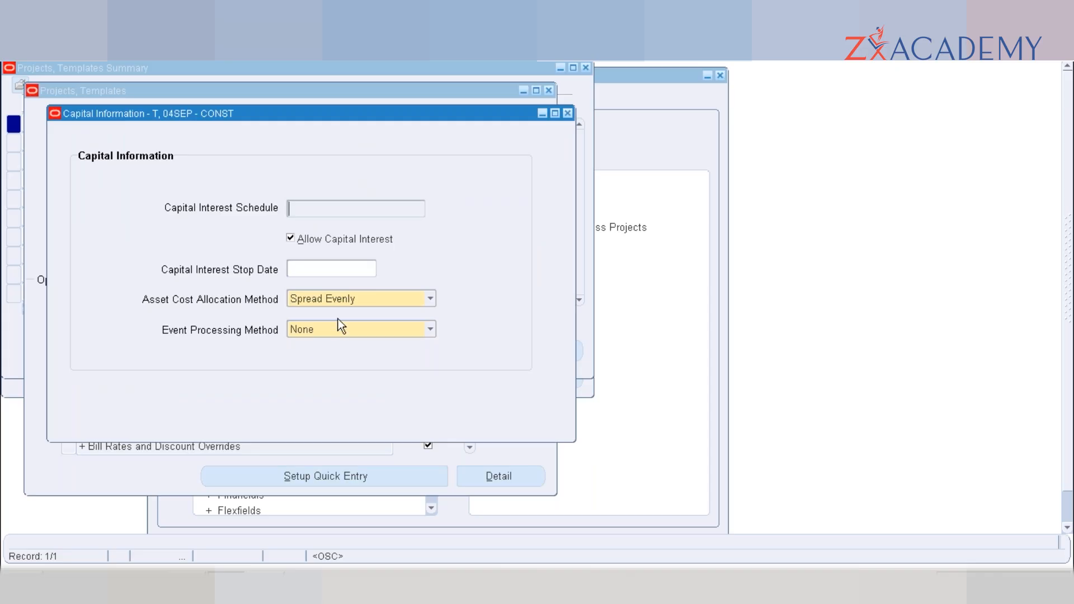
pyautogui.click(344, 296)
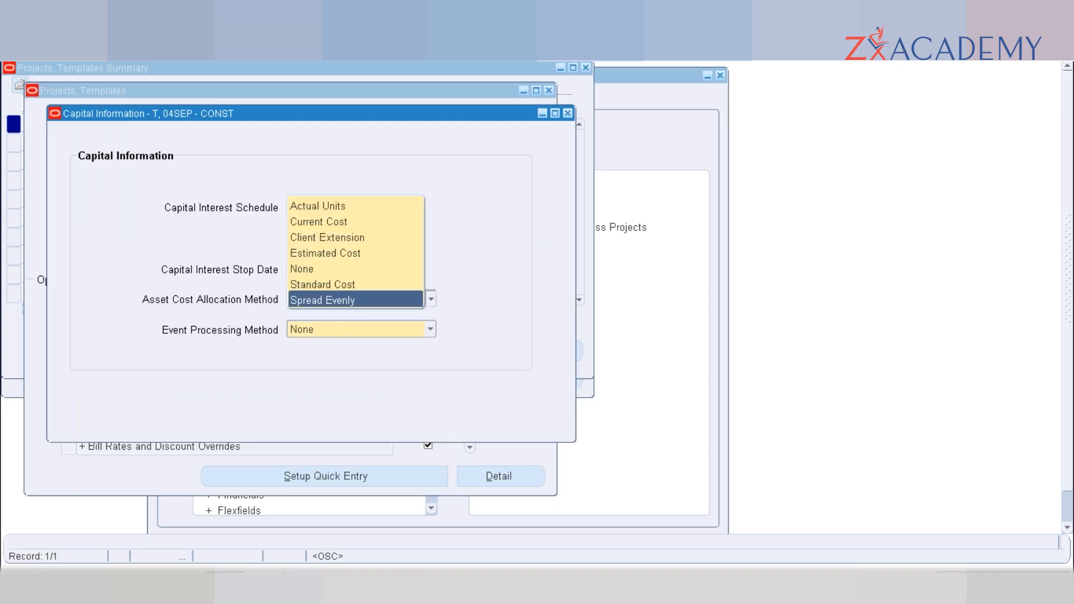
pyautogui.click(336, 300)
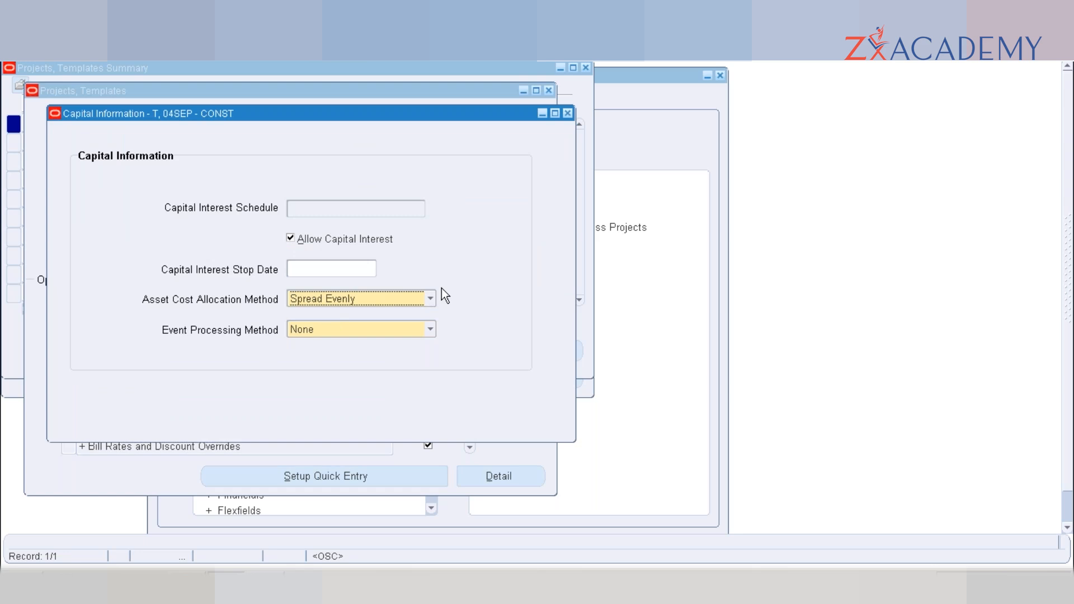
pyautogui.click(568, 114)
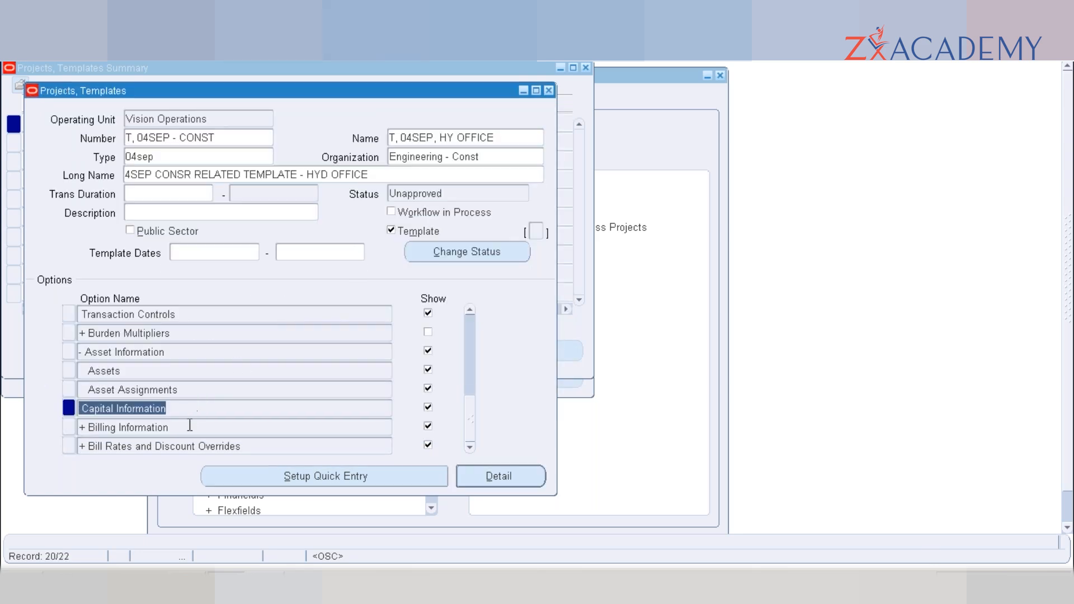
# - Turn off Show for the Billing Information and Bill Rates and Discount Overrides options, and save the template
pyautogui.click(197, 427)
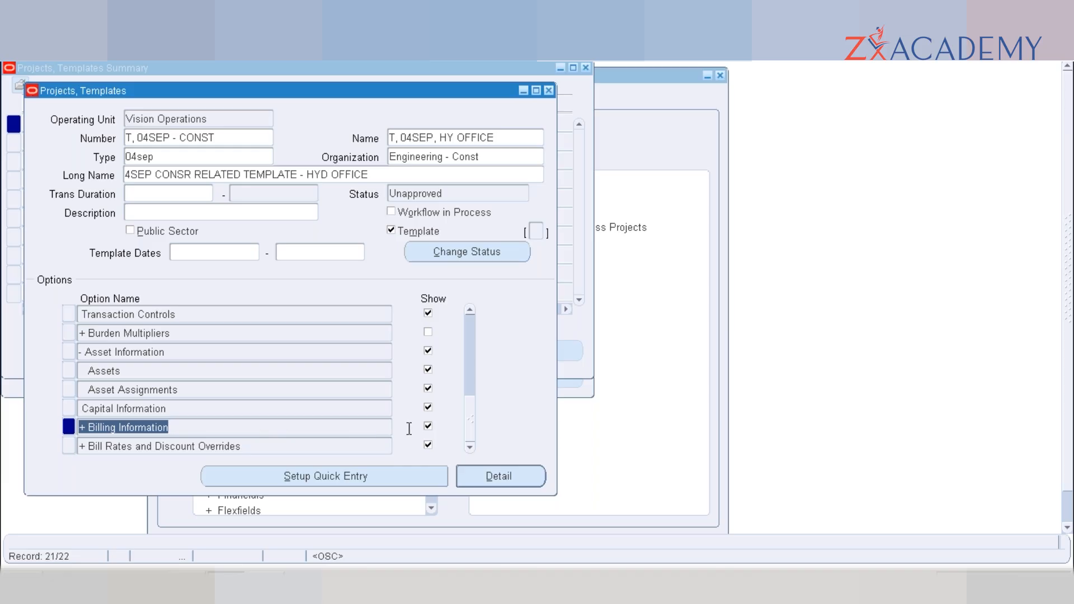
pyautogui.click(429, 426)
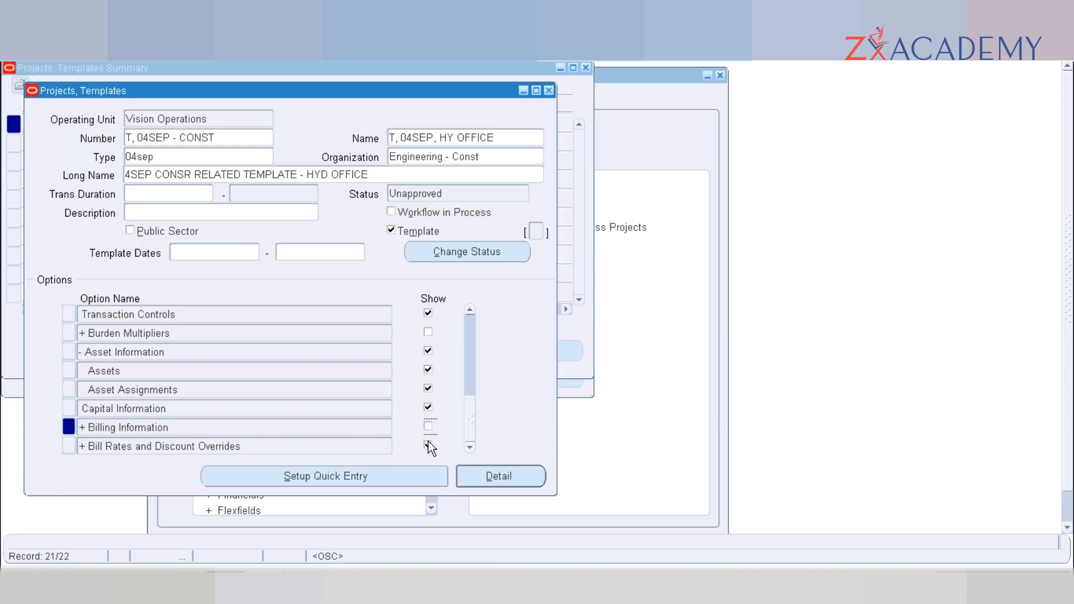
pyautogui.click(428, 445)
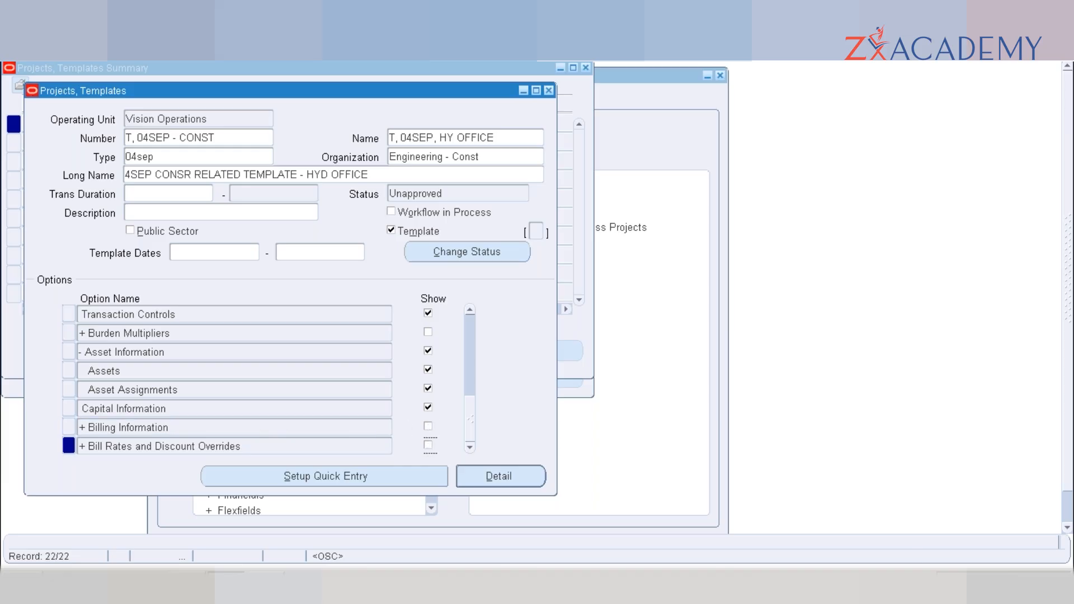
pyautogui.hotkey('ctrl', 's')
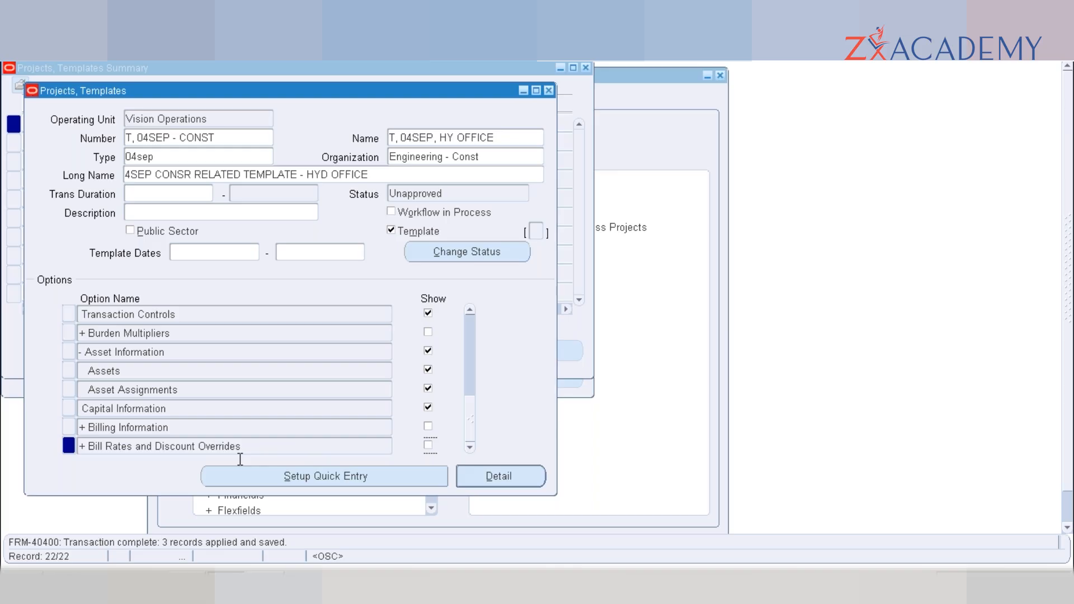
# - Expand the Billing Information option group and try to open Billing Setup
pyautogui.click(234, 429)
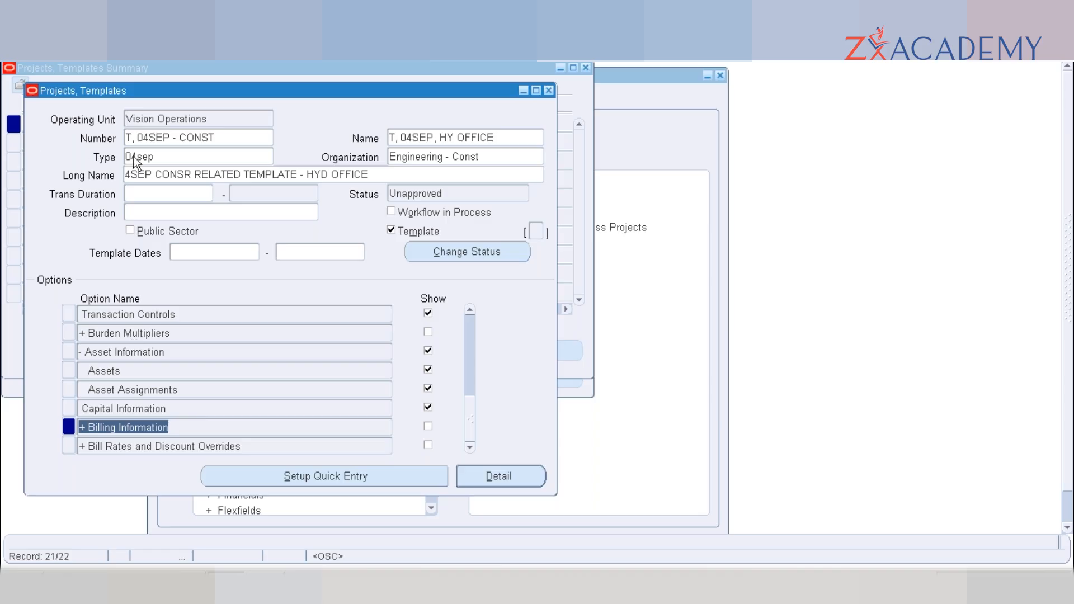
pyautogui.click(155, 157)
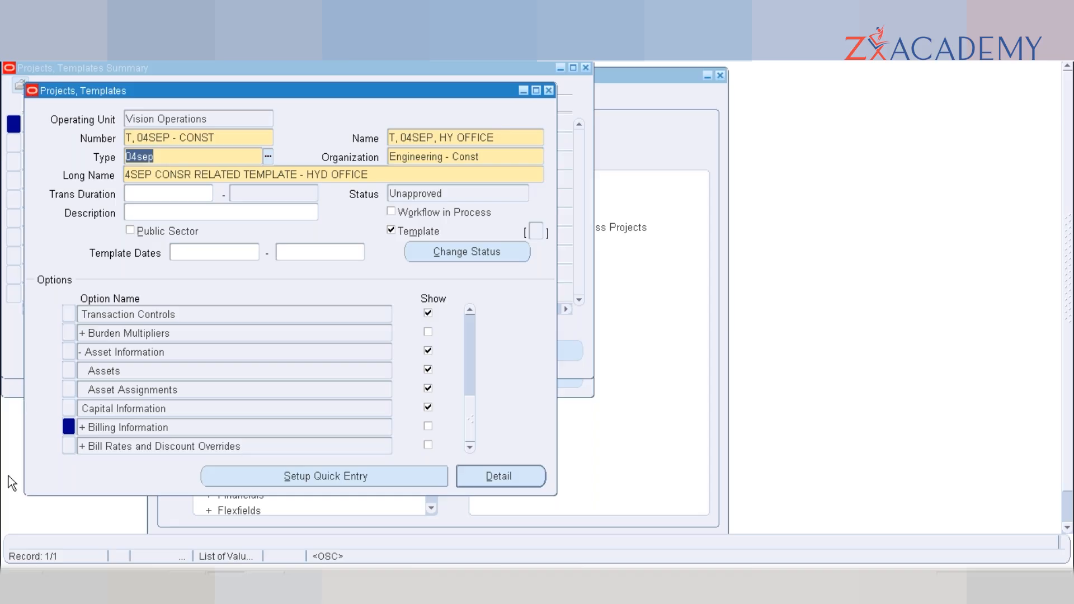
pyautogui.doubleClick(114, 427)
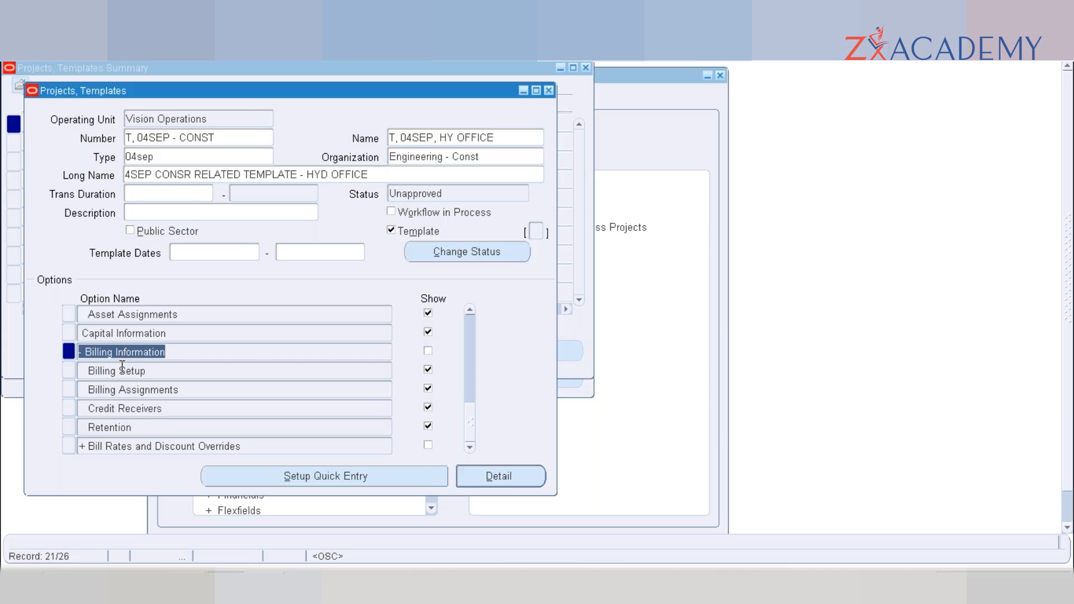
pyautogui.press('Down')
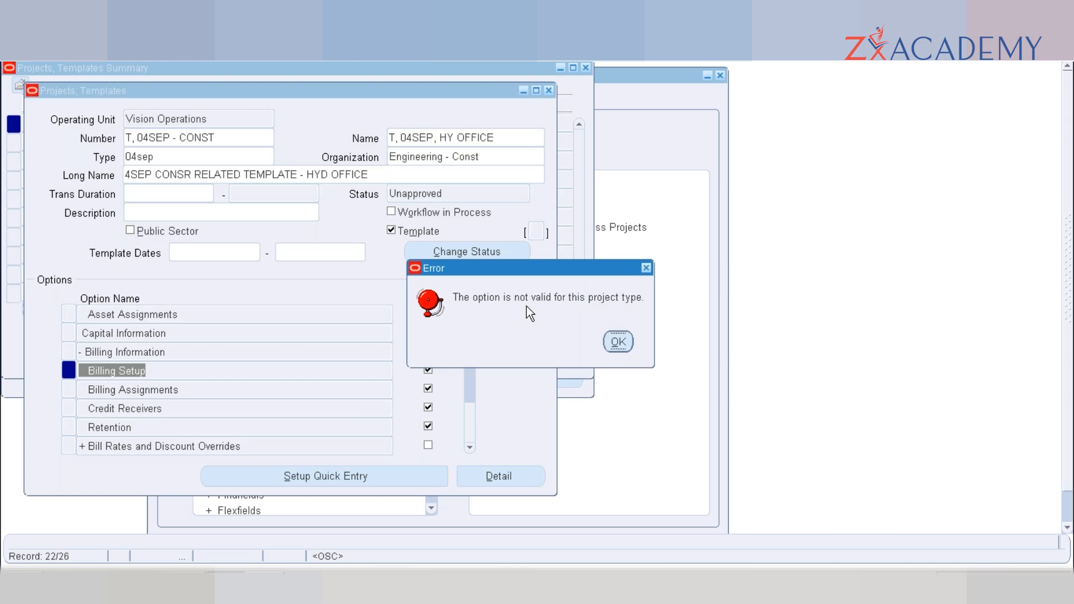
pyautogui.click(632, 342)
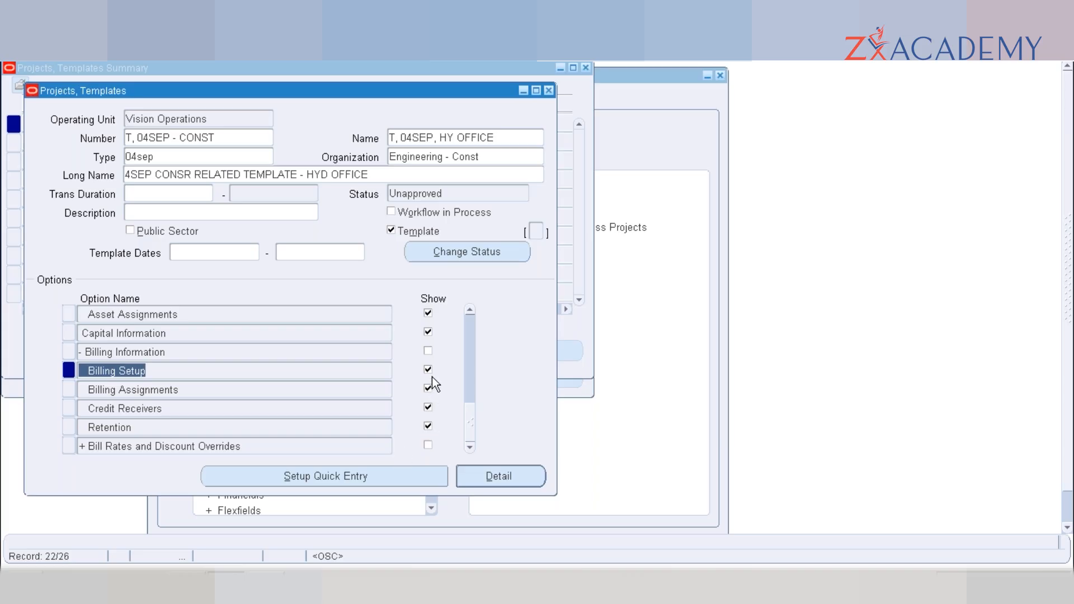
# - Open the template's quick entry setup and try to make the Project Name field optional
pyautogui.click(387, 480)
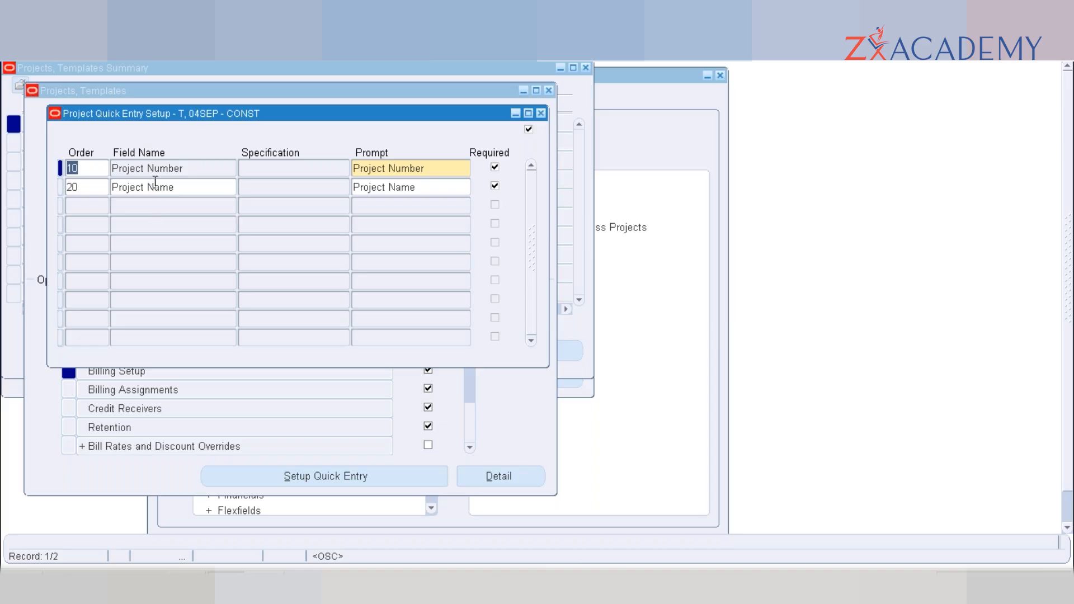
pyautogui.click(494, 186)
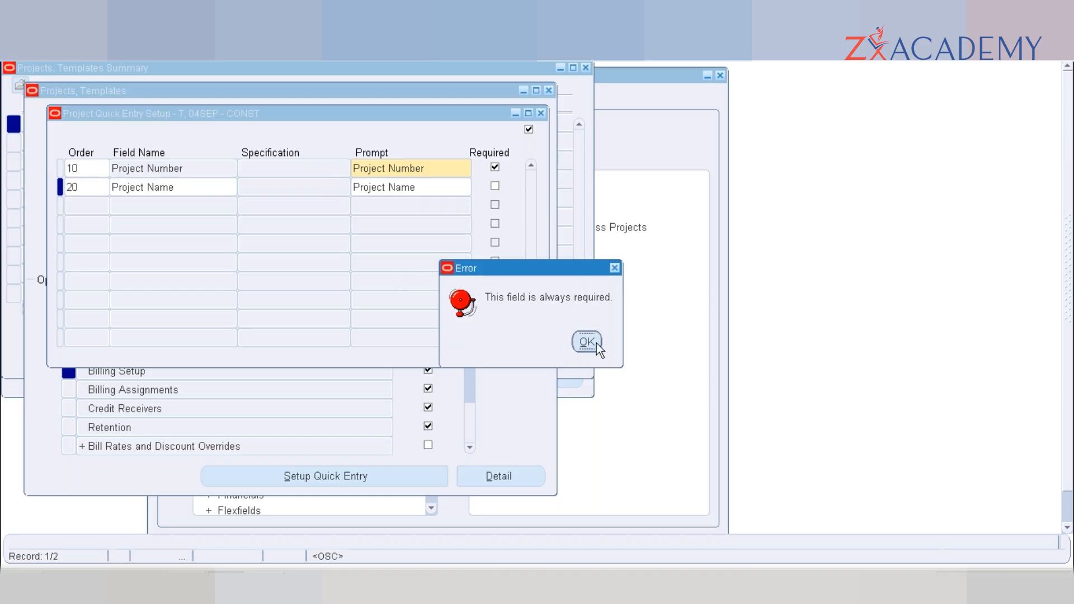
pyautogui.click(586, 342)
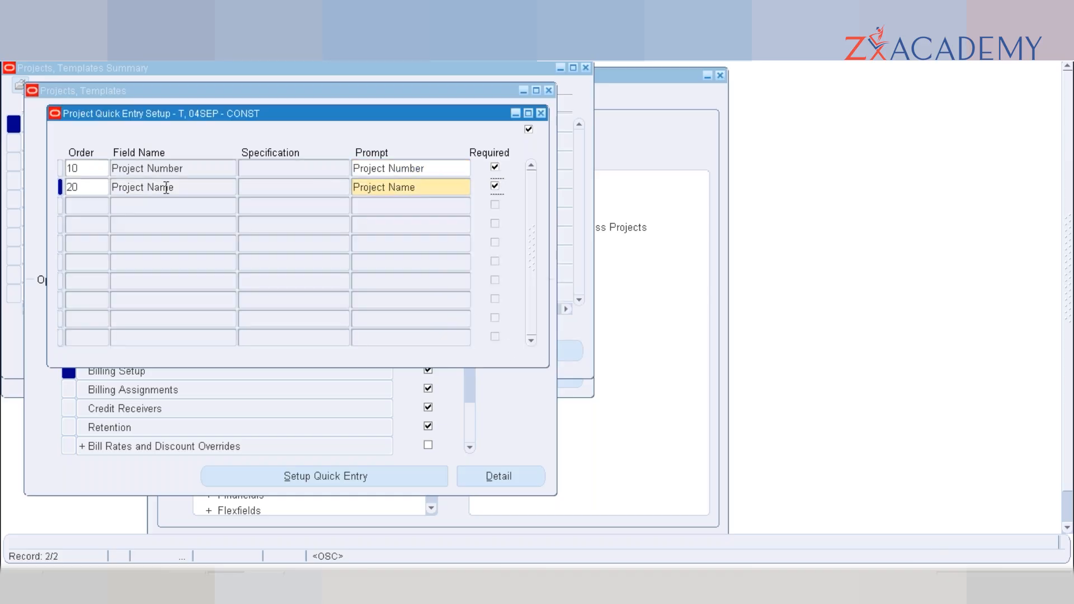
# - Add Project Start Date as a required quick entry field with order 30
pyautogui.click(79, 206)
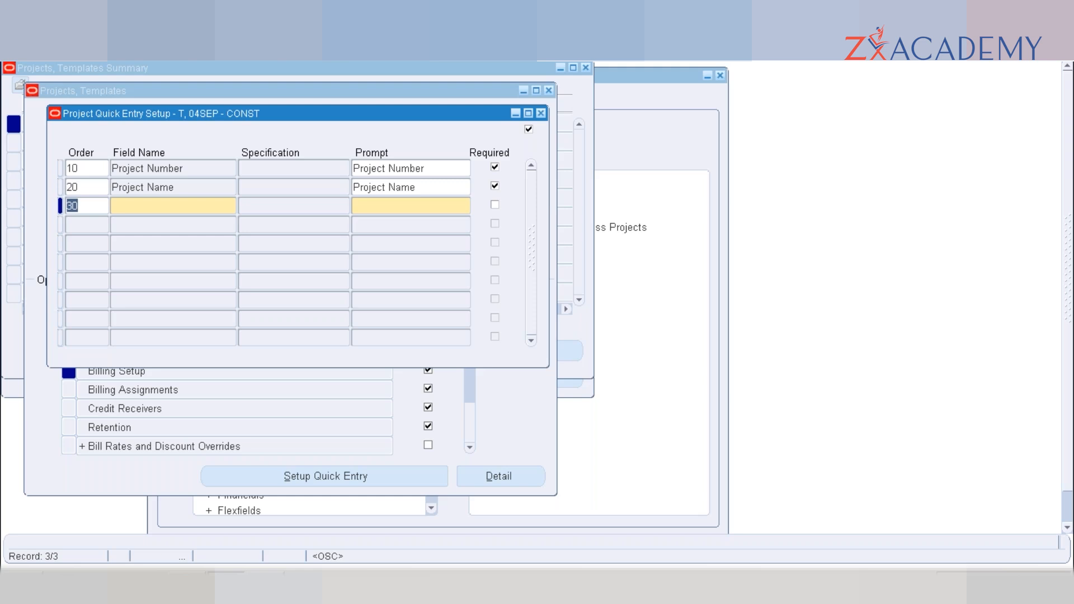
pyautogui.press('Tab')
pyautogui.write('PROJEC')
pyautogui.write('ART')
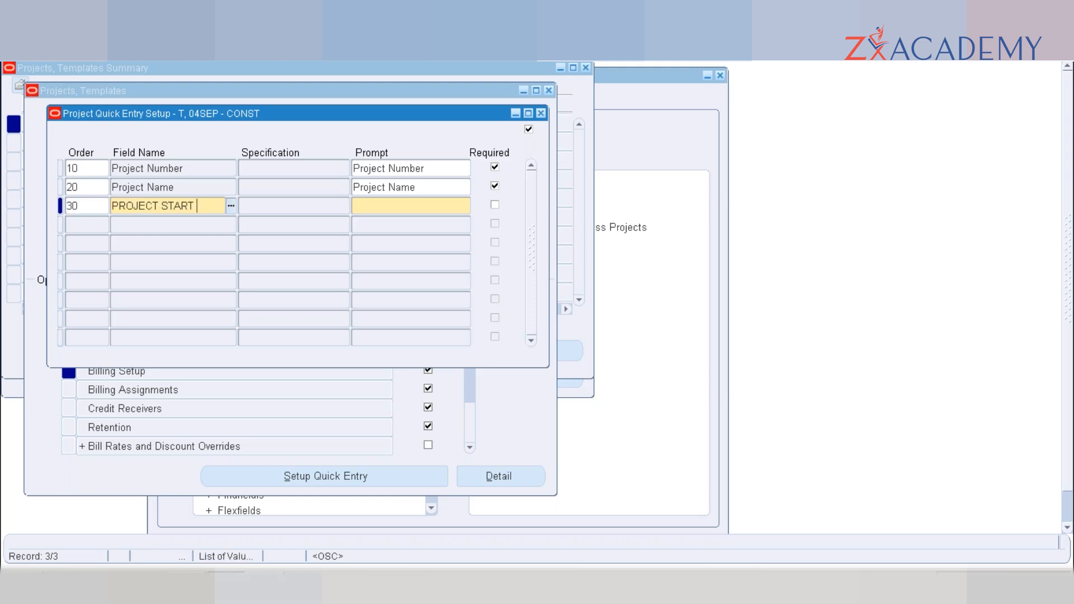
pyautogui.press('Tab')
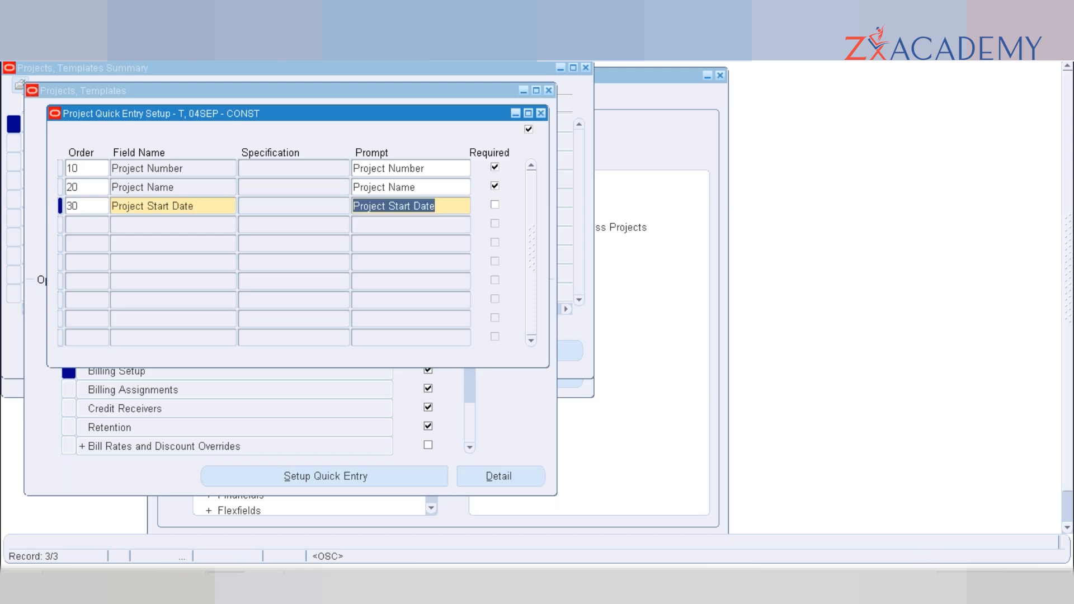
pyautogui.press('Tab')
pyautogui.press('Tab')
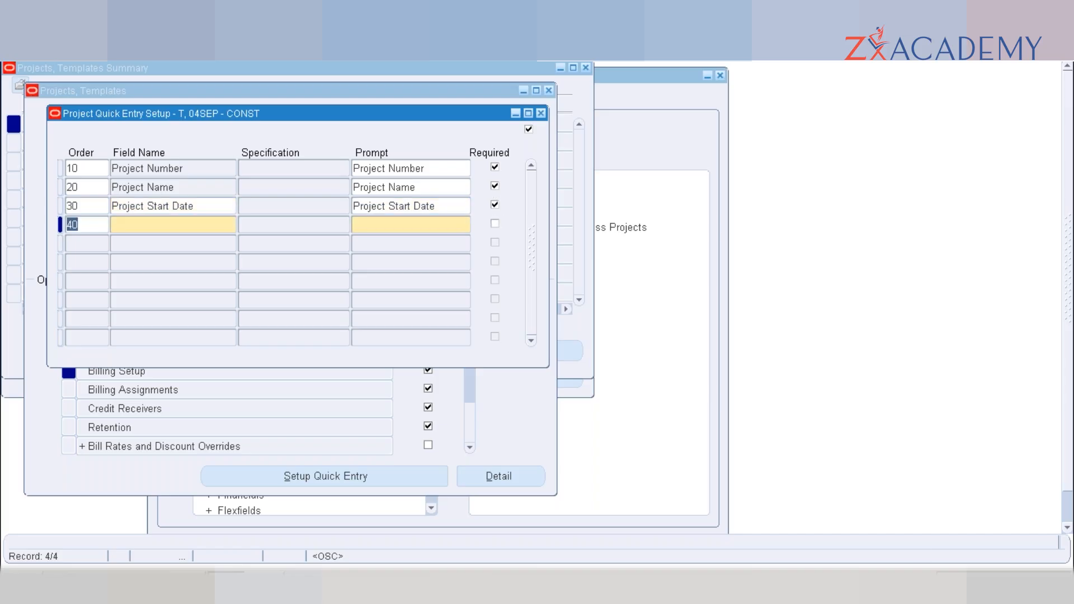
# - Add Project Finish Date as an optional quick entry field with order 40
pyautogui.press('Tab')
pyautogui.write('PROJECT GINI')
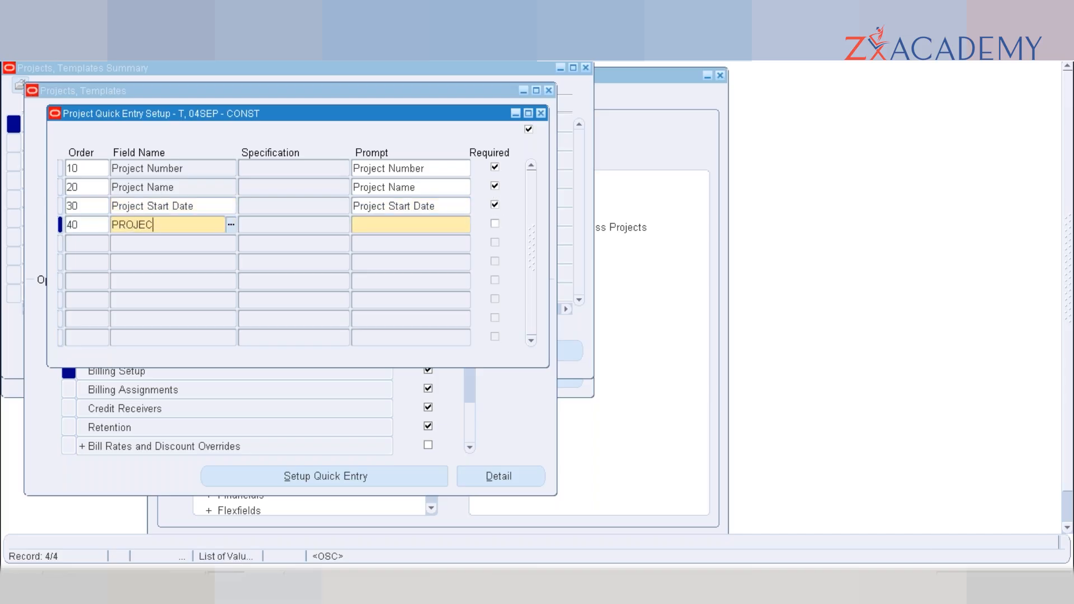
pyautogui.press('BackSpace')
pyautogui.press('BackSpace')
pyautogui.press('BackSpace')
pyautogui.write('F')
pyautogui.press('BackSpace')
pyautogui.press('BackSpace')
pyautogui.press('BackSpace')
pyautogui.write('FINI')
pyautogui.press('BackSpace')
pyautogui.press('BackSpace')
pyautogui.write('INI')
pyautogui.press('Tab')
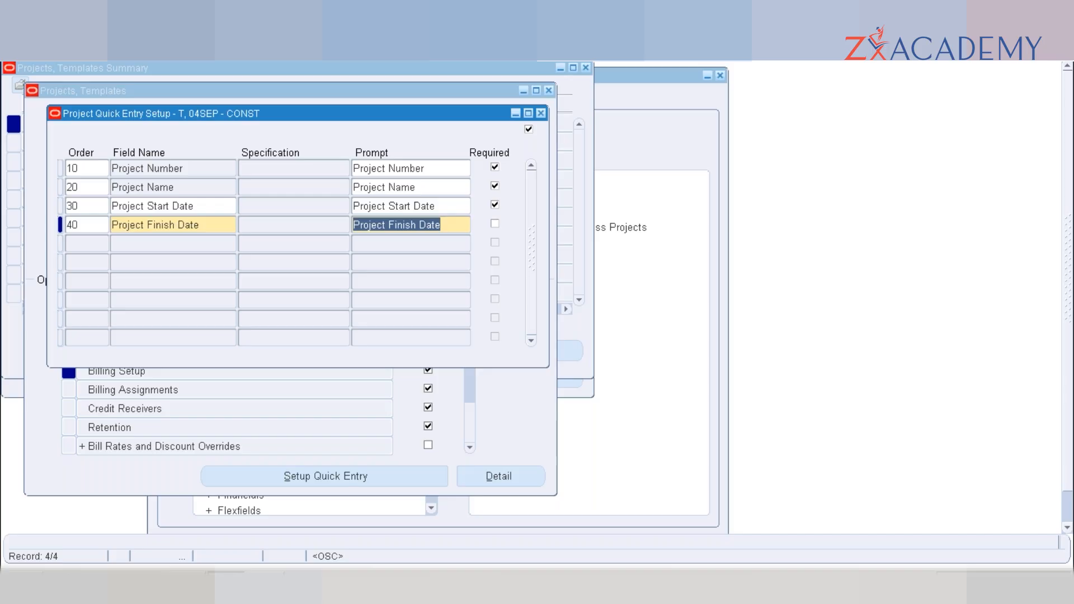
pyautogui.press('Tab')
pyautogui.press('Tab')
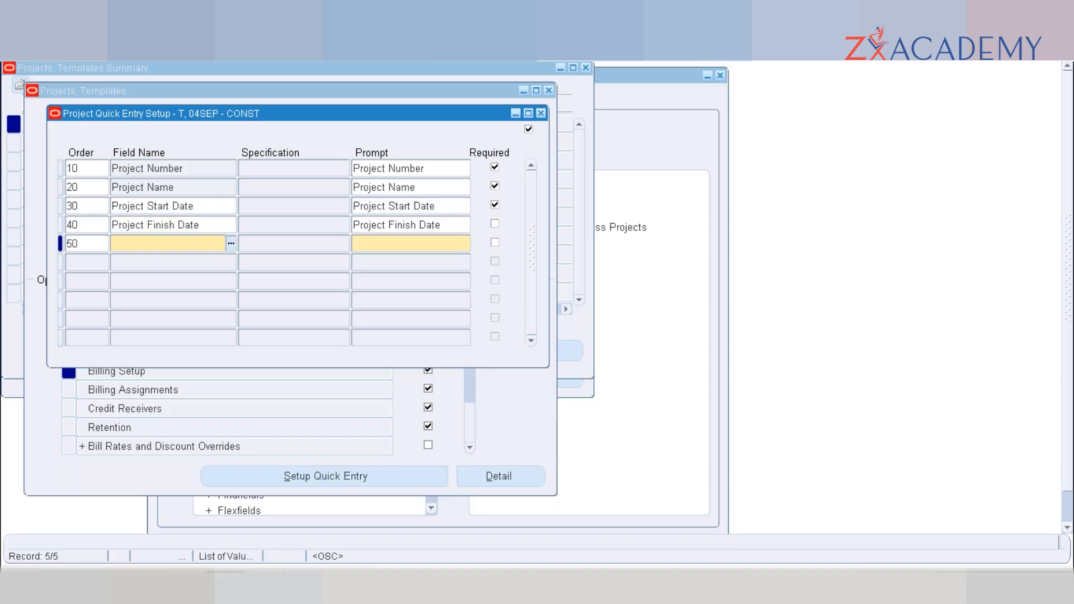
pyautogui.write('CUSTOMER')
pyautogui.press('BackSpace')
pyautogui.press('BackSpace')
pyautogui.press('BackSpace')
pyautogui.press('BackSpace')
pyautogui.press('BackSpace')
pyautogui.press('BackSpace')
pyautogui.press('BackSpace')
pyautogui.press('BackSpace')
pyautogui.write('PROJET')
pyautogui.press('BackSpace')
pyautogui.press('BackSpace')
pyautogui.press('BackSpace')
pyautogui.press('BackSpace')
pyautogui.press('BackSpace')
pyautogui.press('BackSpace')
pyautogui.press('BackSpace')
# - Add Key Member with specification Project Manager as a required quick entry field with order 50, and save the setup
pyautogui.write('KEY M')
pyautogui.press('Tab')
pyautogui.write('PROJECT MANA')
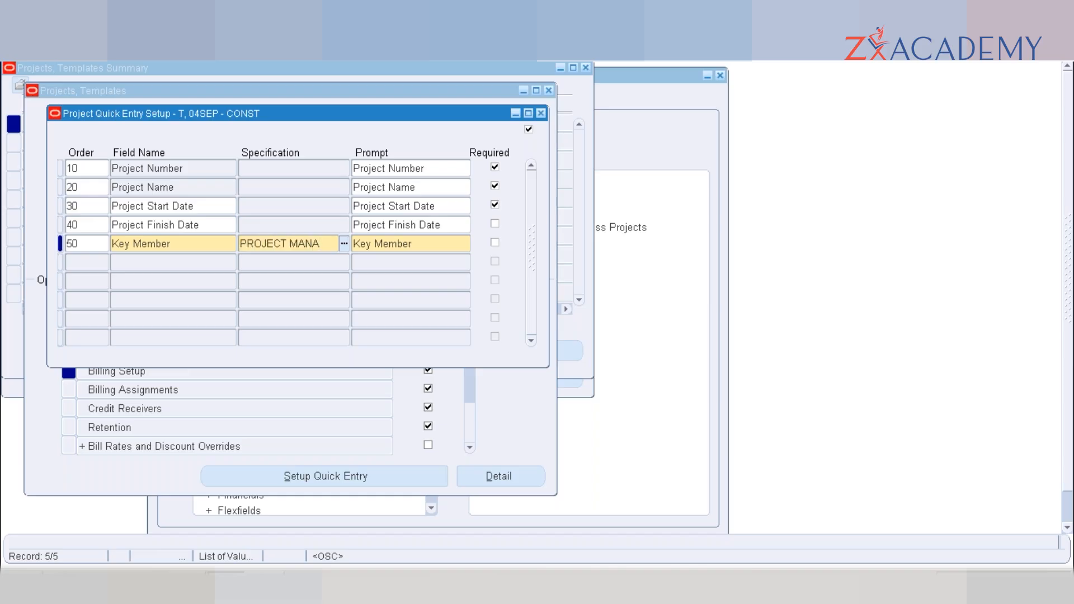
pyautogui.press('Tab')
pyautogui.press('Tab')
pyautogui.press('space')
pyautogui.hotkey('ctrl', 's')
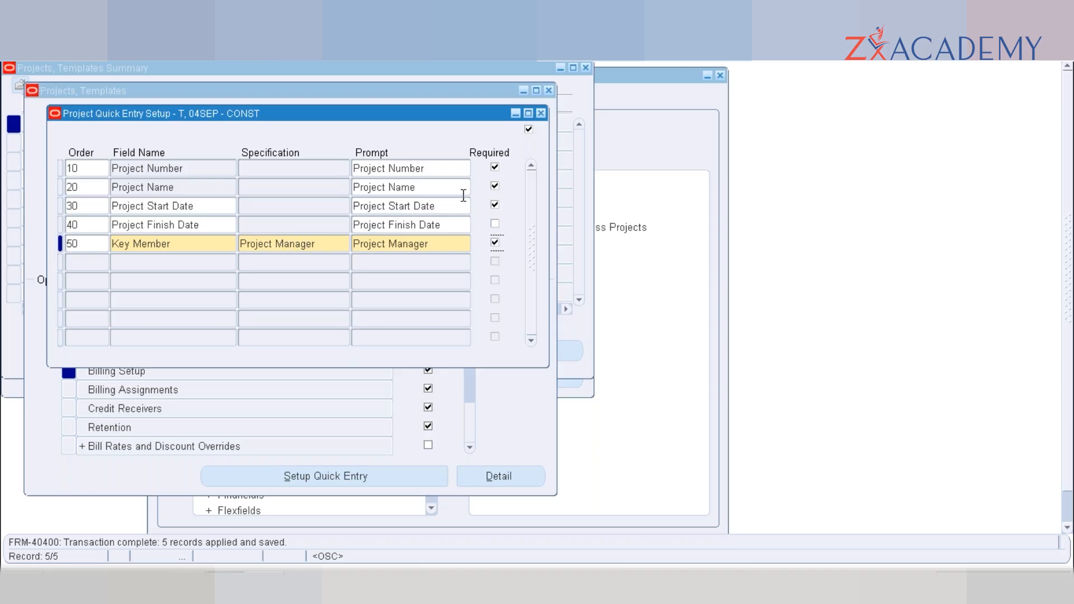
# - Close the quick entry setup, the template and the templates summary to return to the project search form
pyautogui.click(539, 113)
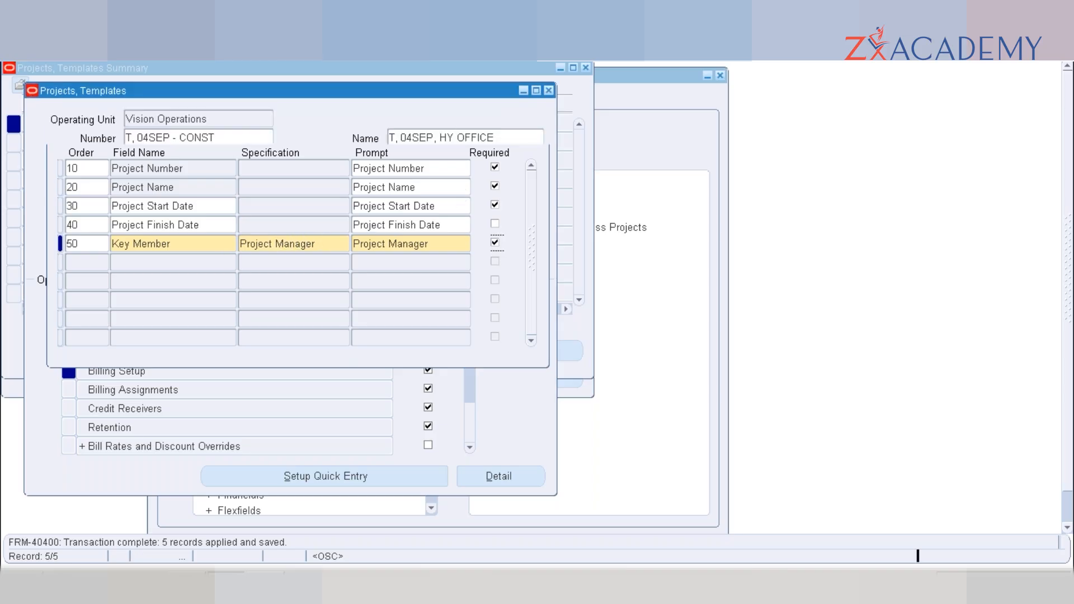
pyautogui.click(549, 90)
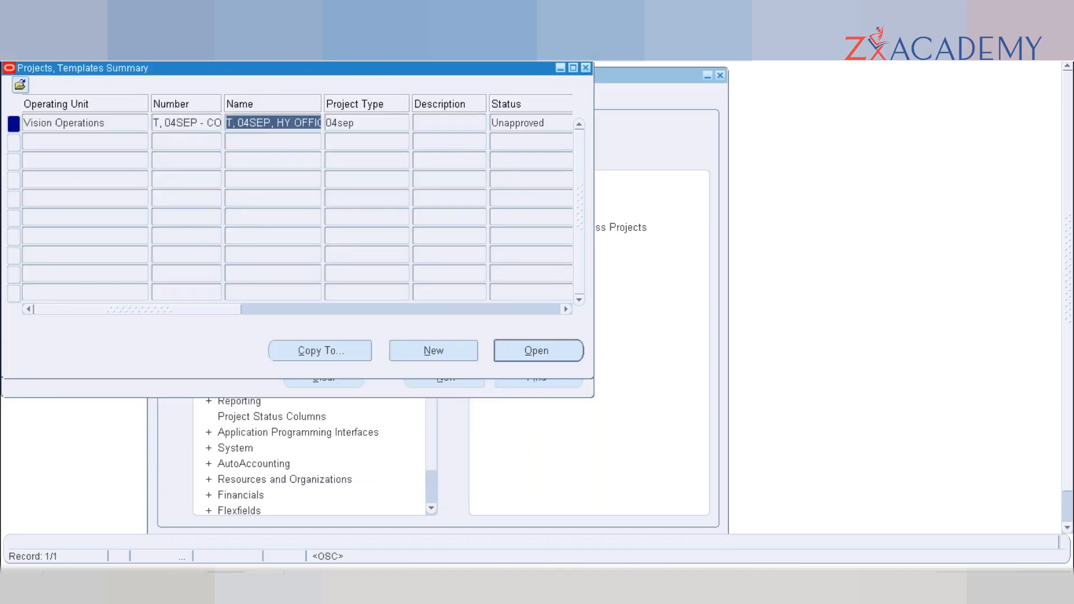
pyautogui.click(185, 123)
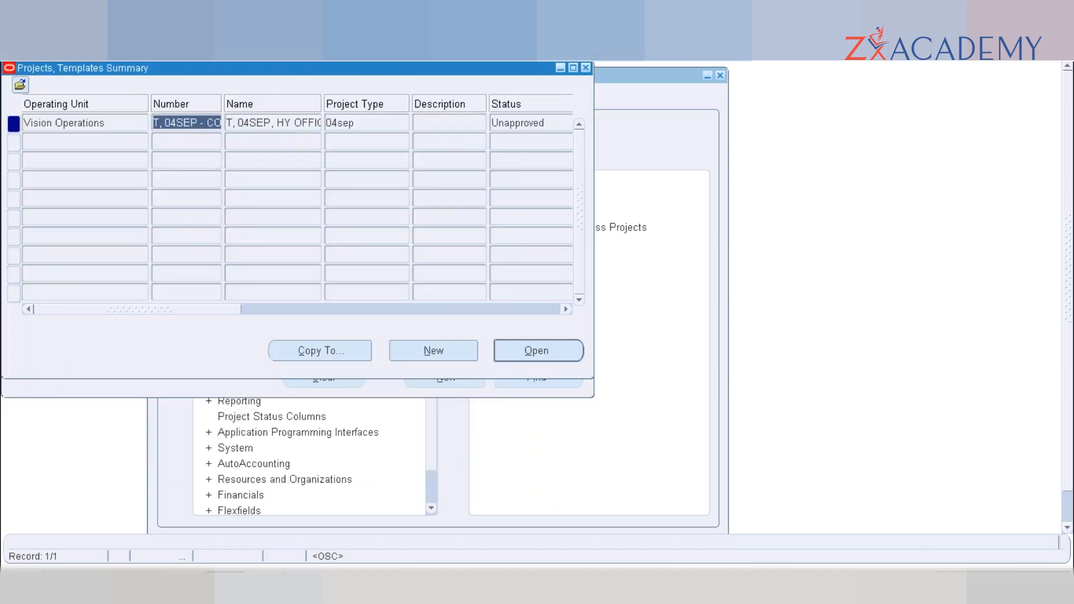
pyautogui.click(585, 68)
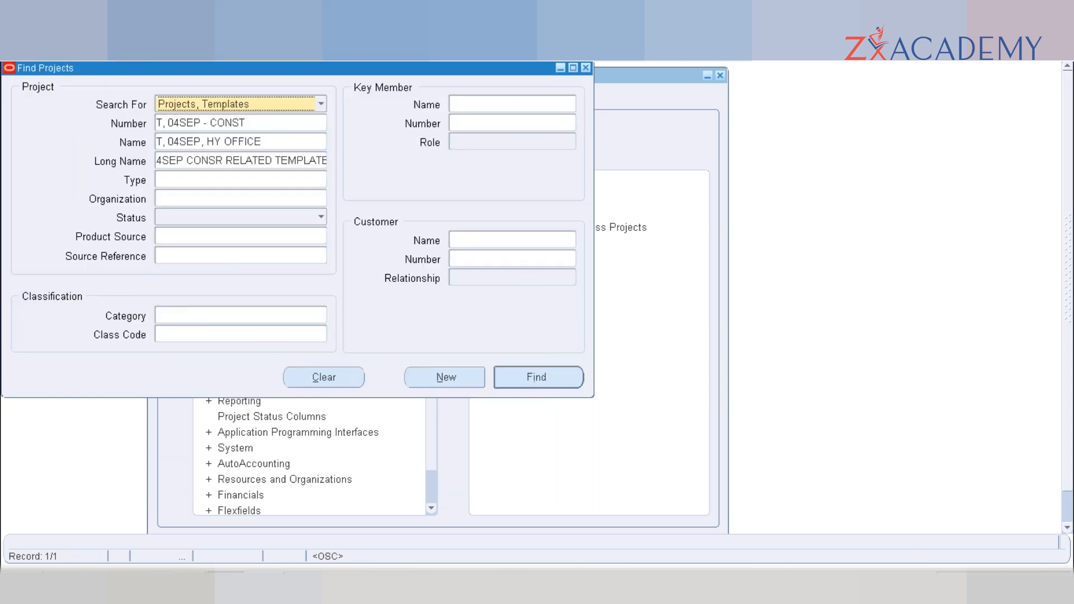
# - Close the template search form, collapse the Setup functions and open the Projects function
pyautogui.click(585, 68)
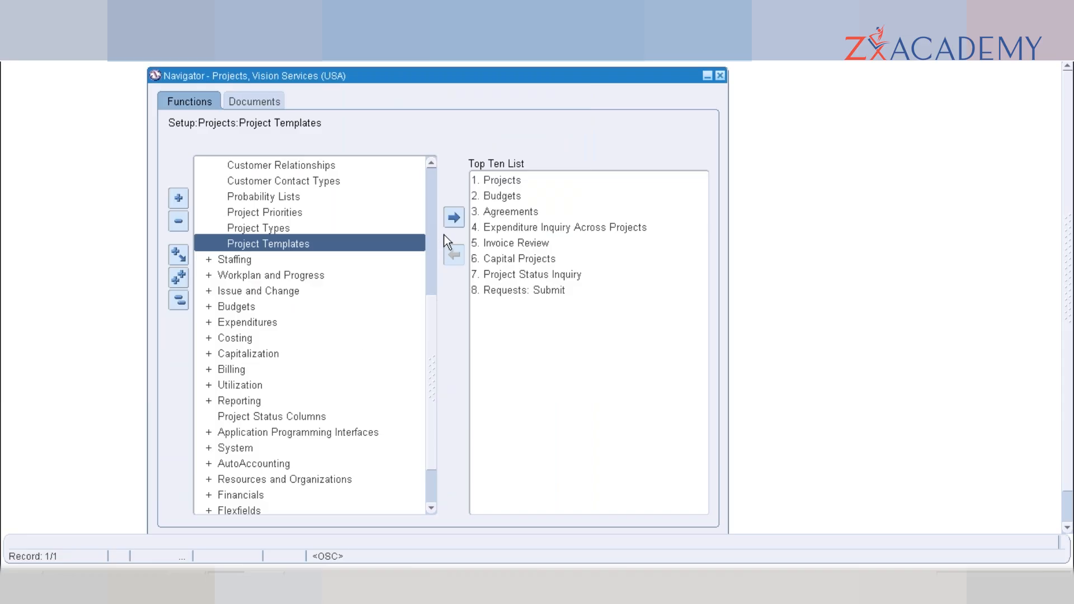
pyautogui.click(431, 166)
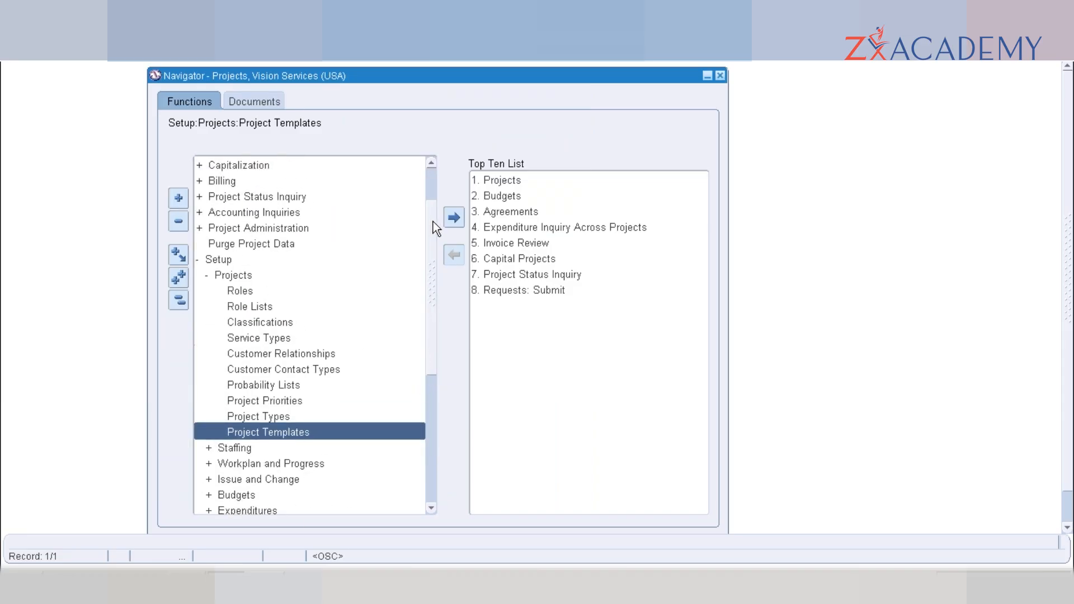
pyautogui.scroll(-1, 220, 265)
pyautogui.doubleClick(221, 259)
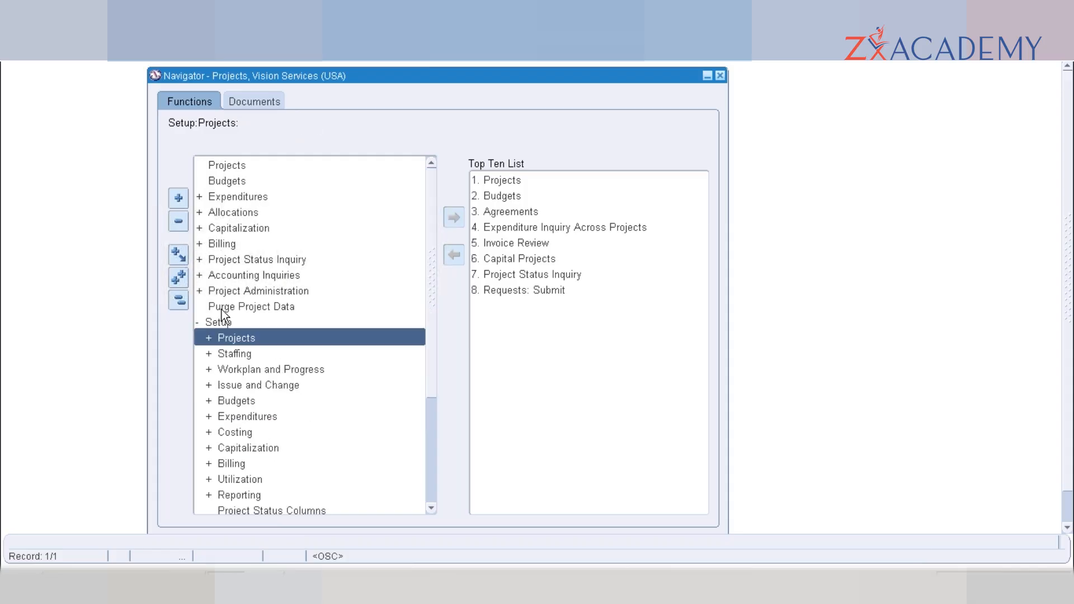
pyautogui.click(223, 322)
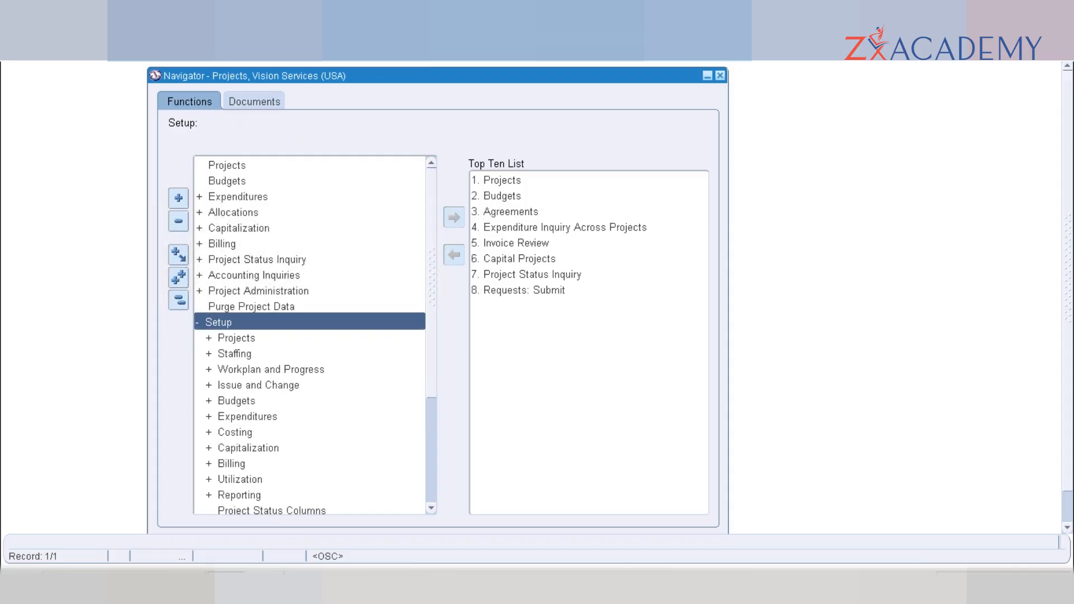
pyautogui.doubleClick(223, 322)
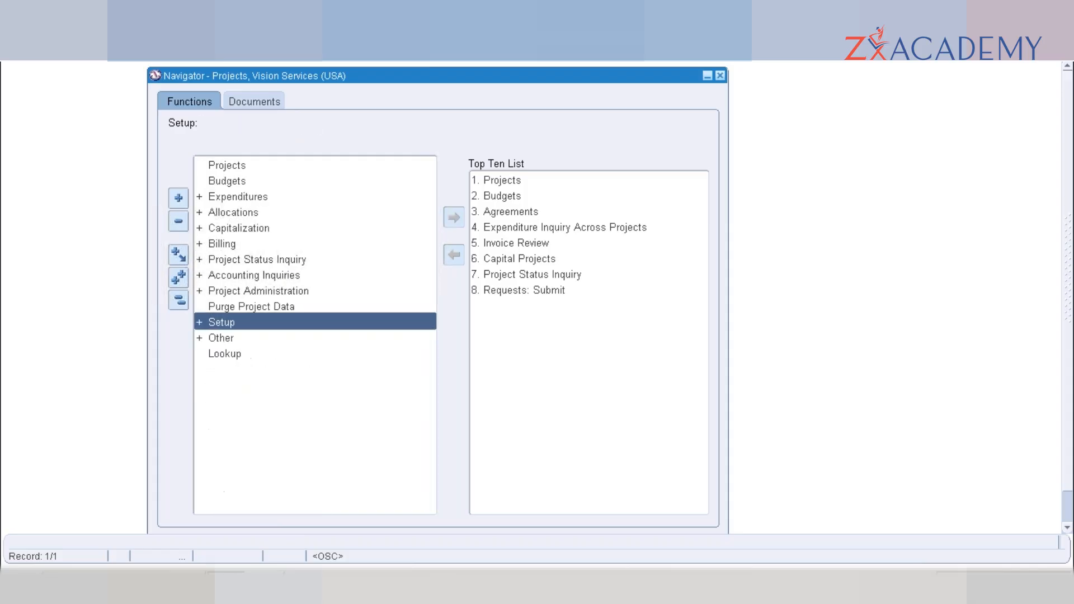
pyautogui.click(431, 178)
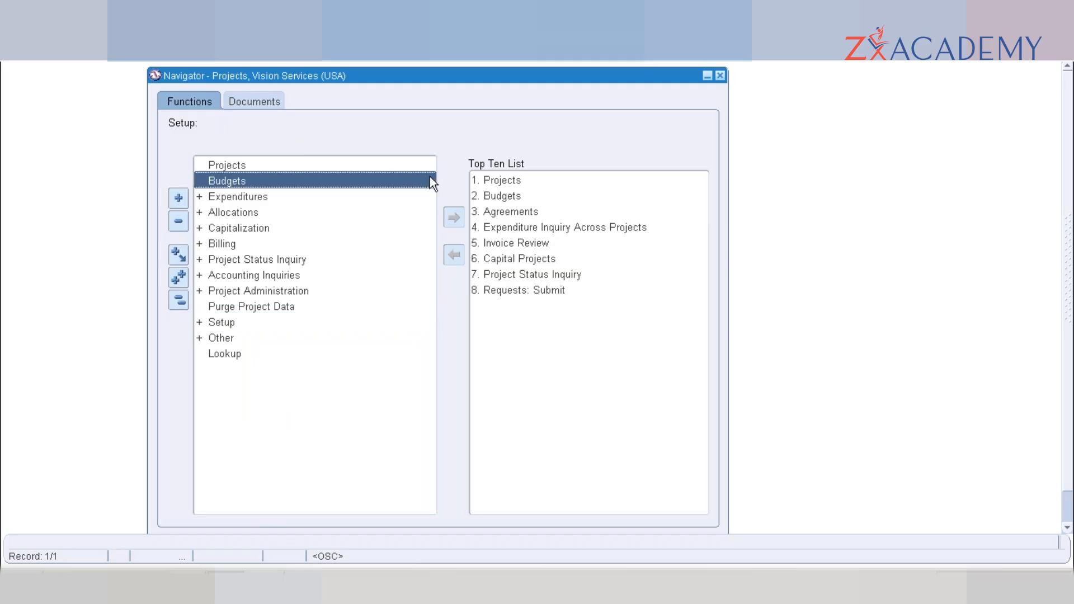
pyautogui.click(346, 167)
pyautogui.doubleClick(325, 163)
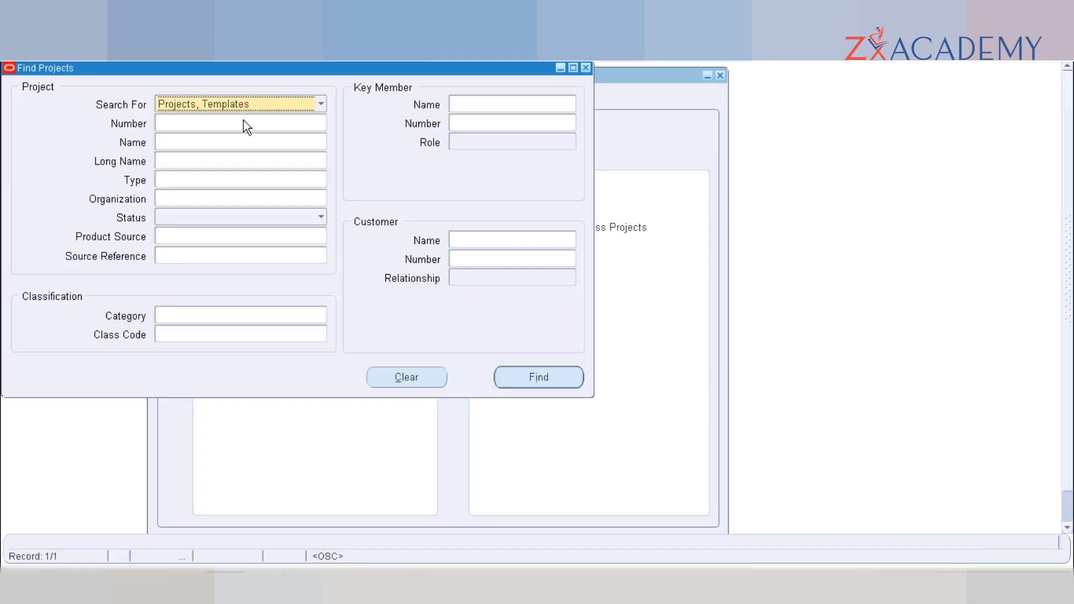
# - Find template T, 04SEP - CONST, view its details and return to the summary list
pyautogui.click(242, 122)
pyautogui.write('T, 04SEP - CONST')
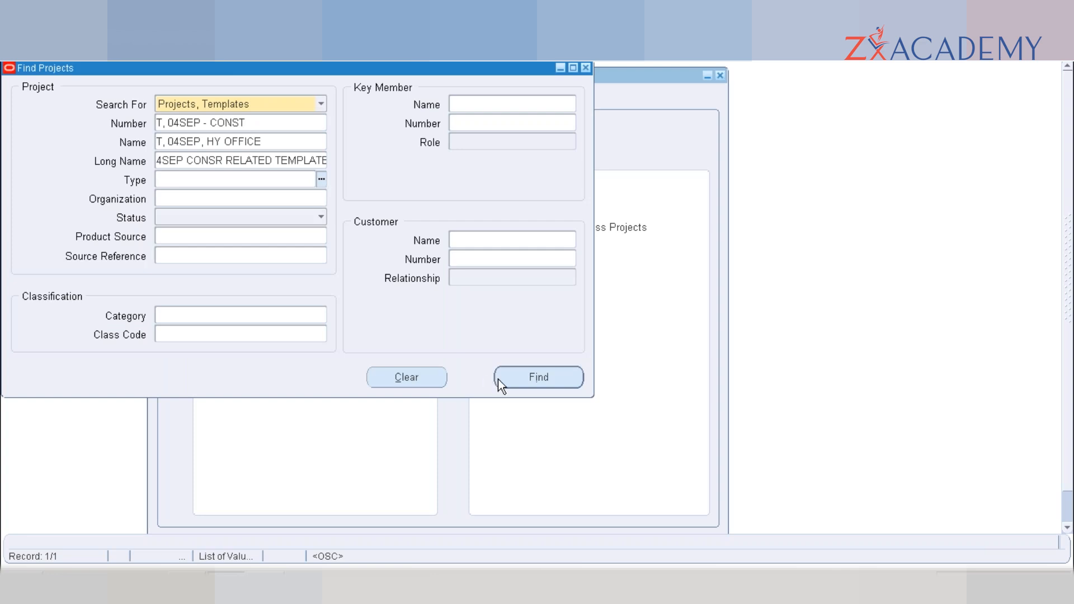
pyautogui.click(521, 378)
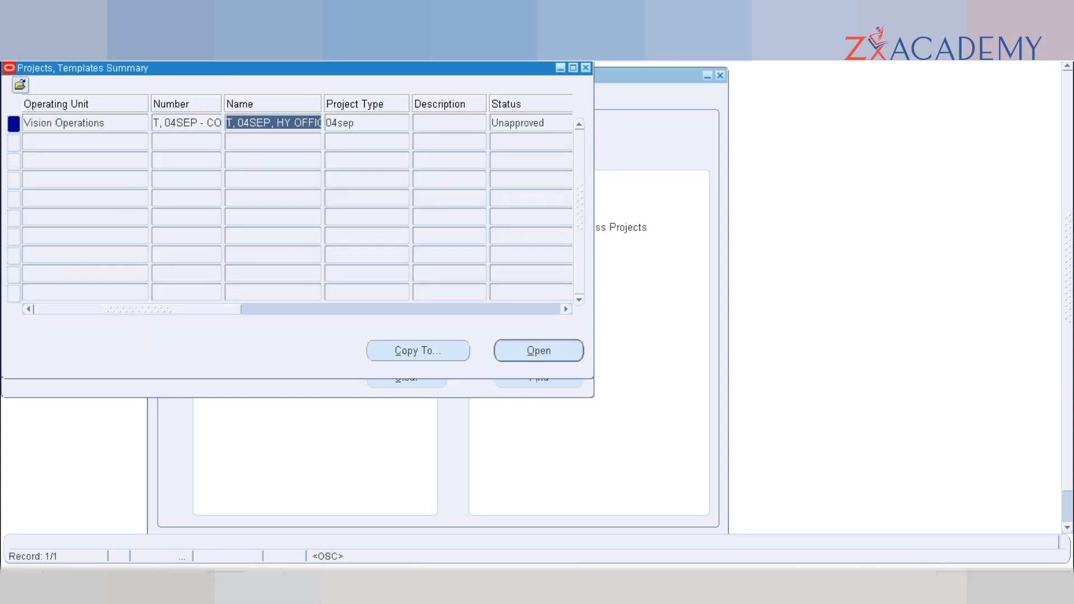
pyautogui.click(534, 351)
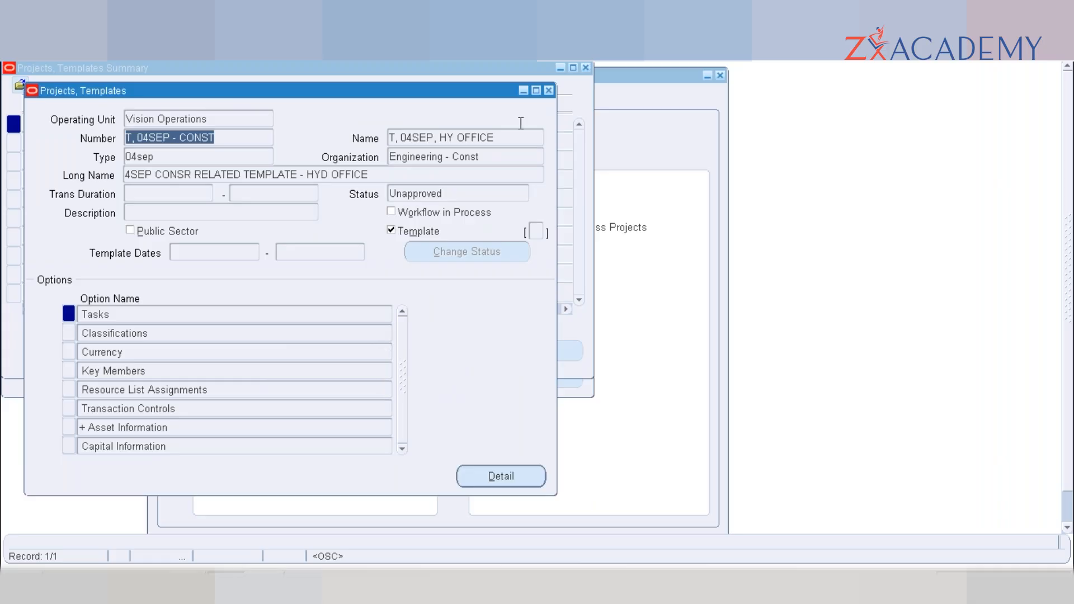
pyautogui.click(548, 90)
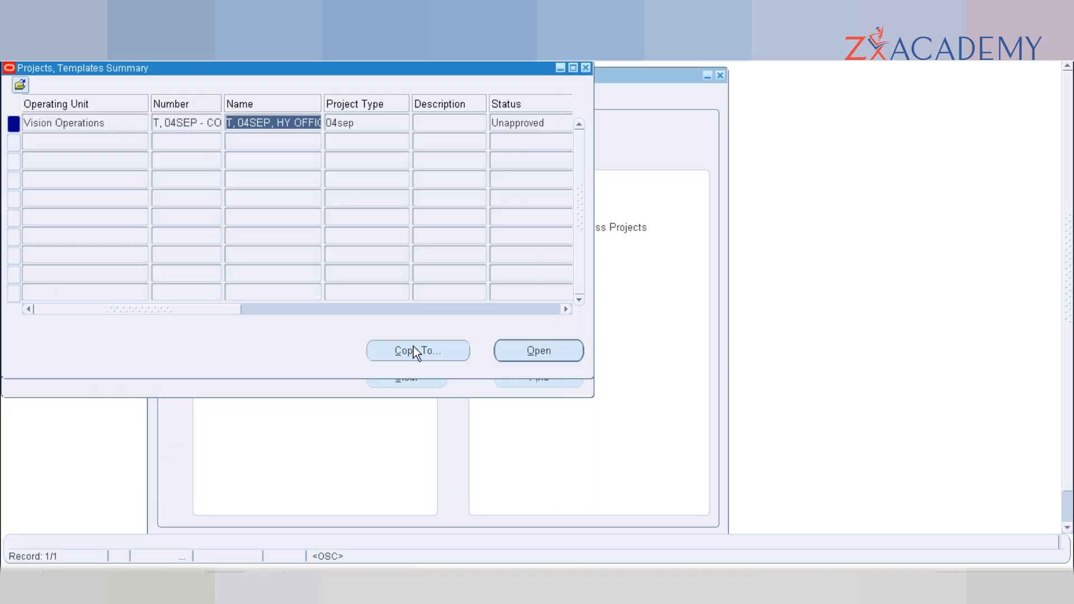
# - Copy the template to a new project with number 04SEP, name 04SEP and start date 01-JAN-2019
pyautogui.click(388, 352)
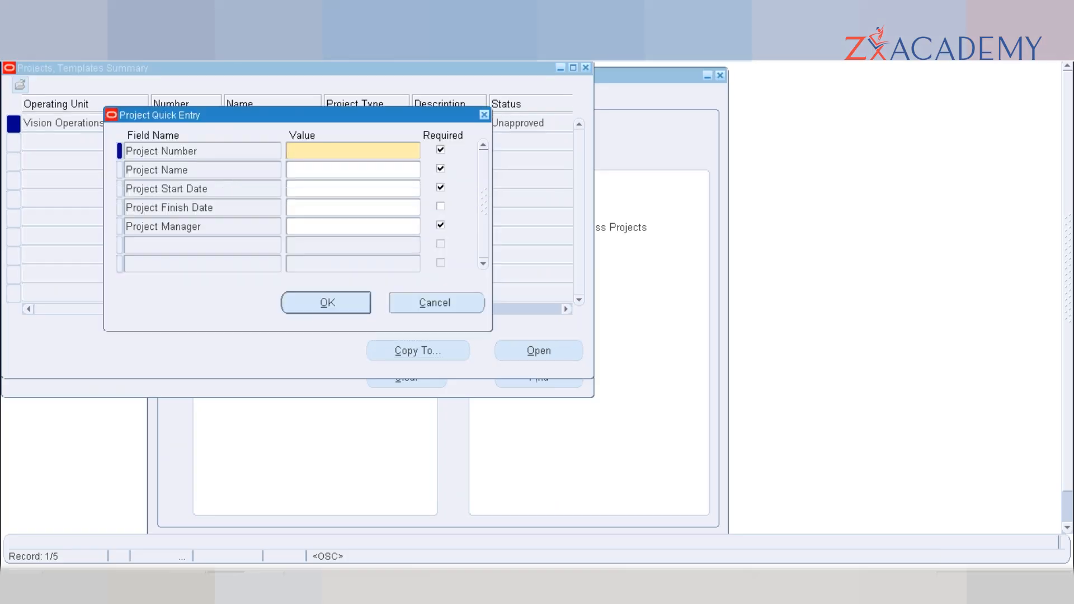
pyautogui.write('04SEP')
pyautogui.press('Tab')
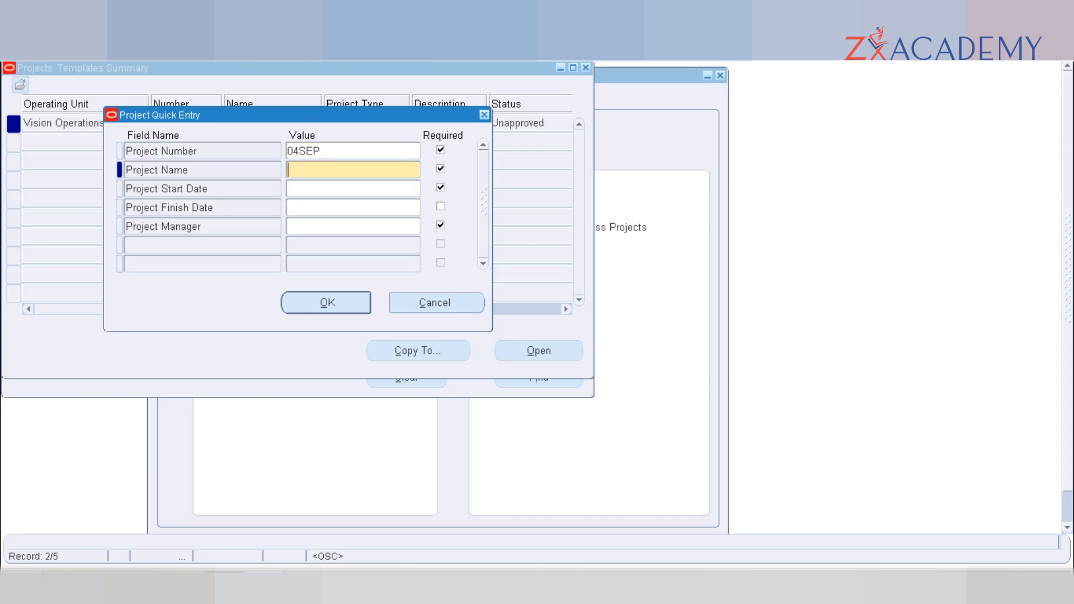
pyautogui.write('04SEP')
pyautogui.press('Tab')
pyautogui.write('01-JAN-2019')
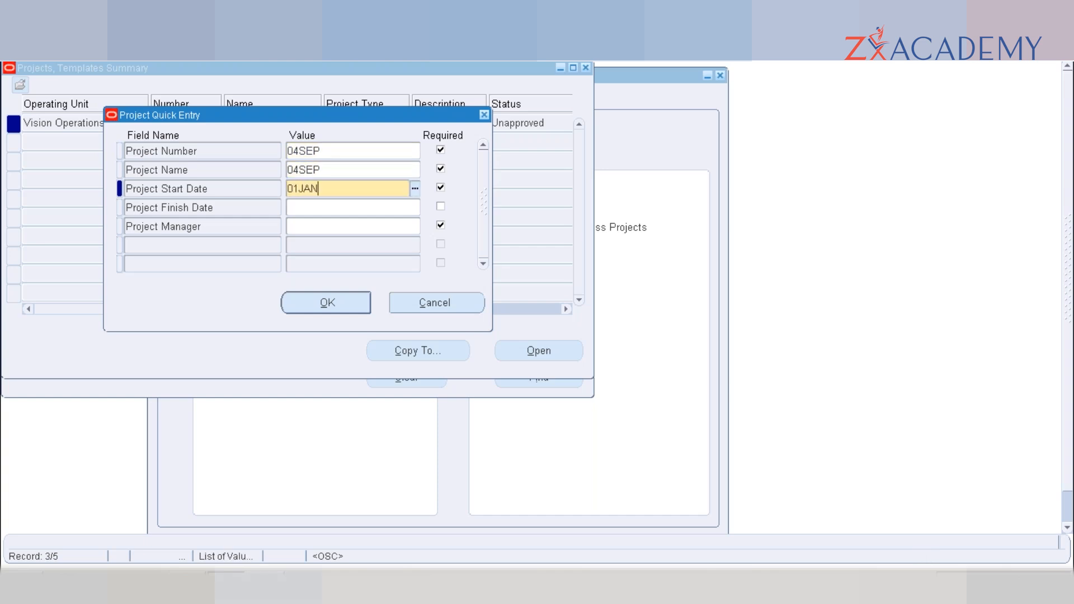
pyautogui.press('Tab')
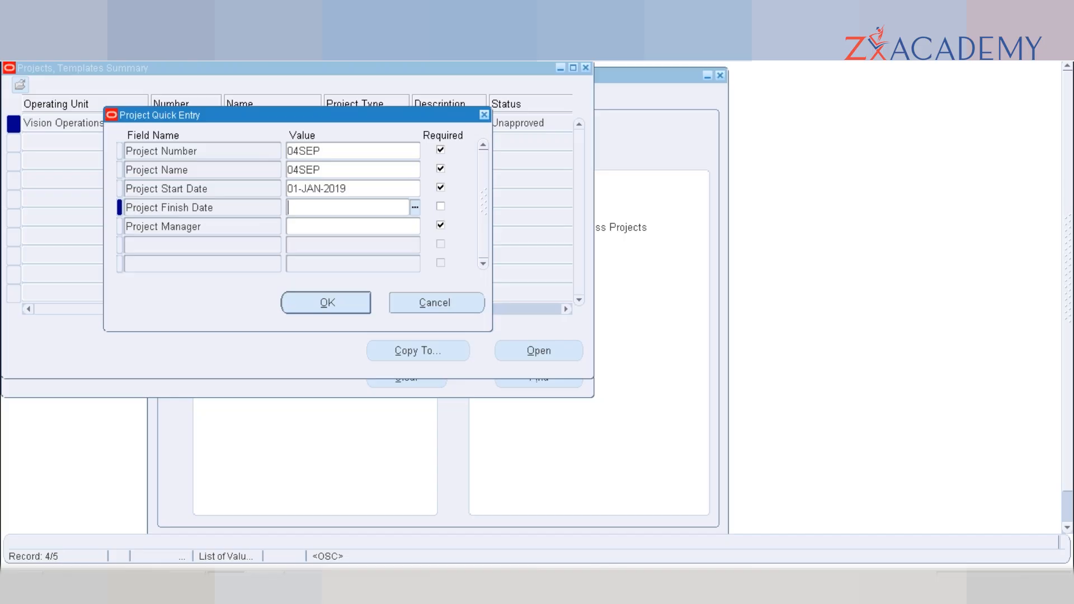
# - Leave the finish date blank, assign the first listed employee as Project Manager and create the project
pyautogui.press('Tab')
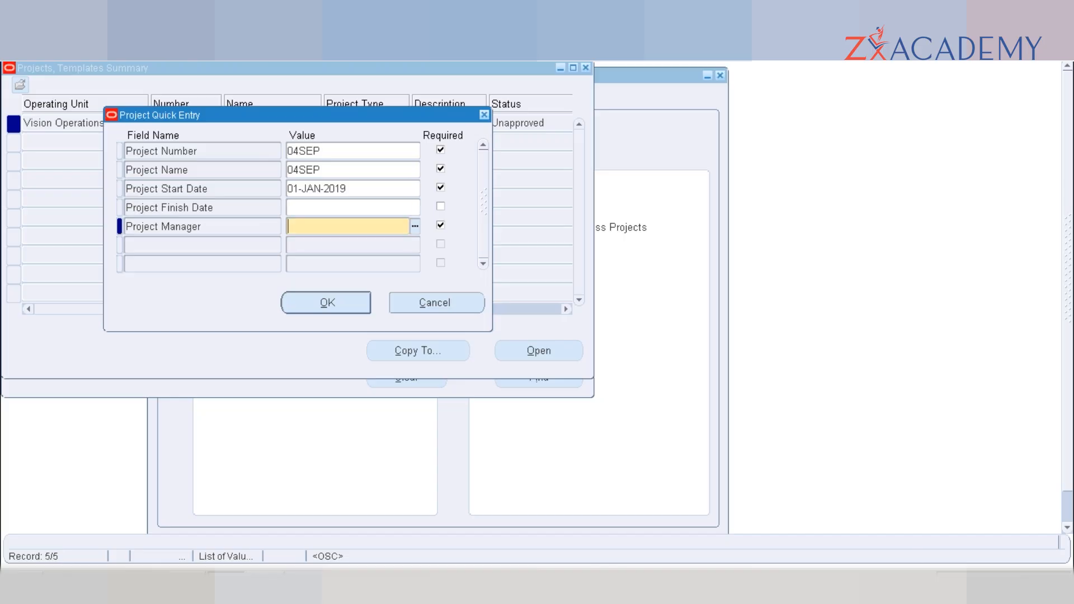
pyautogui.hotkey('ctrl', 'l')
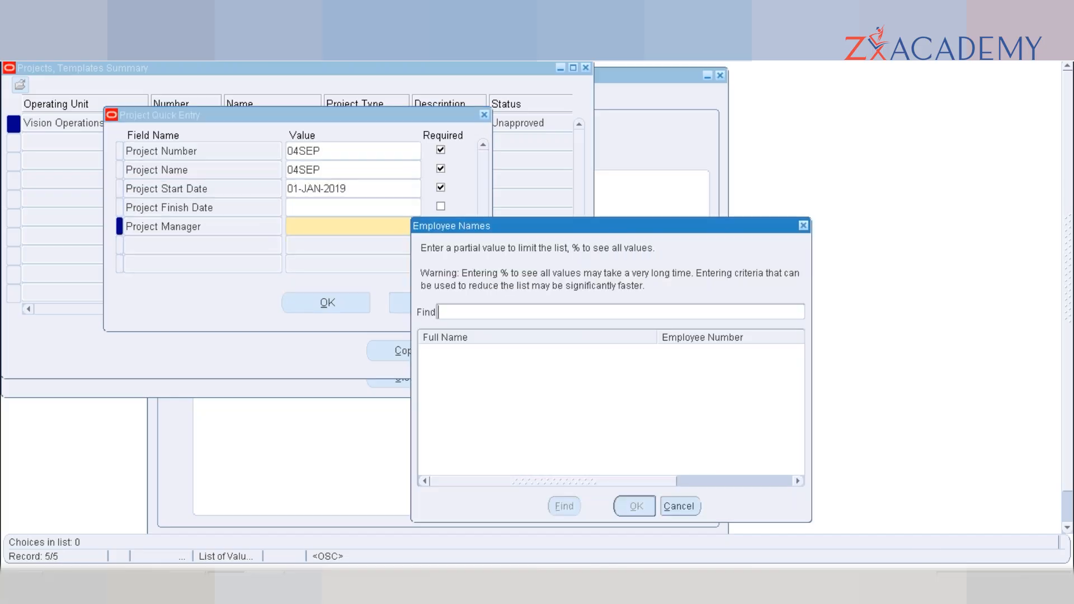
pyautogui.write('%')
pyautogui.press('Return')
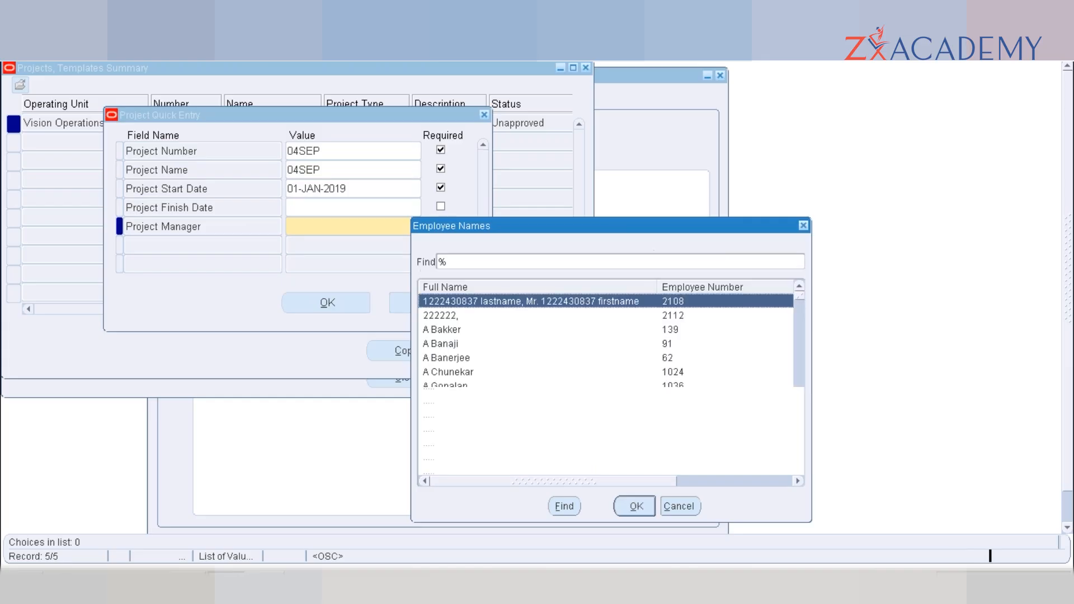
pyautogui.press('Return')
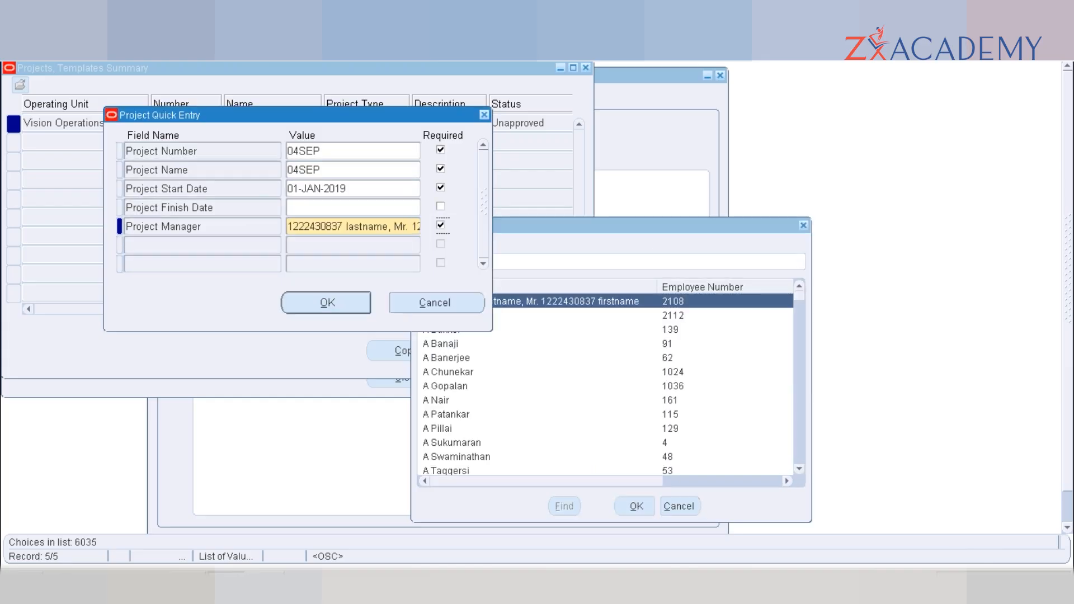
pyautogui.click(348, 307)
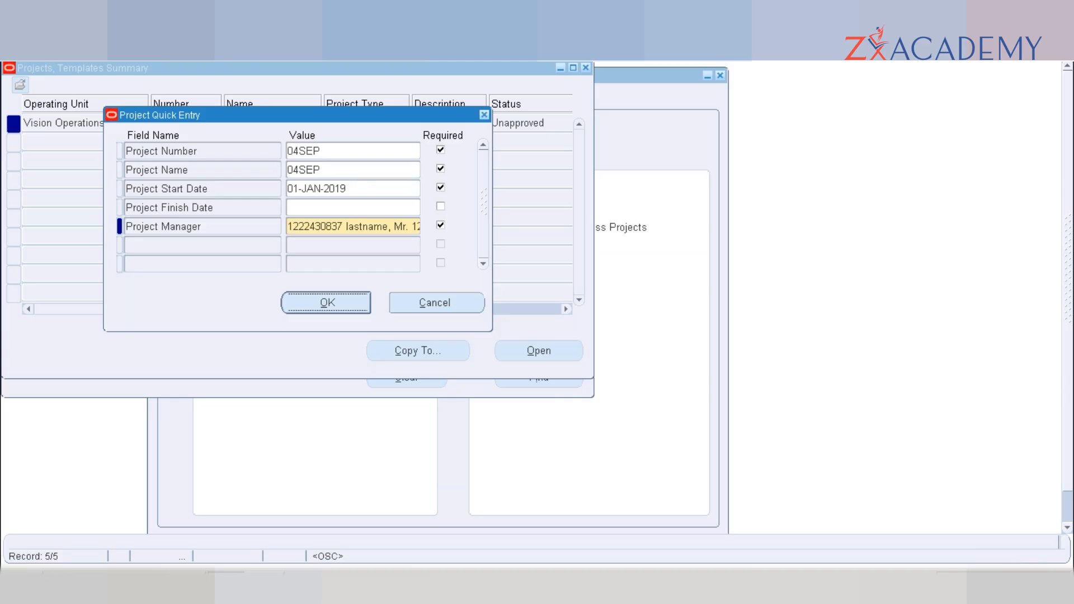
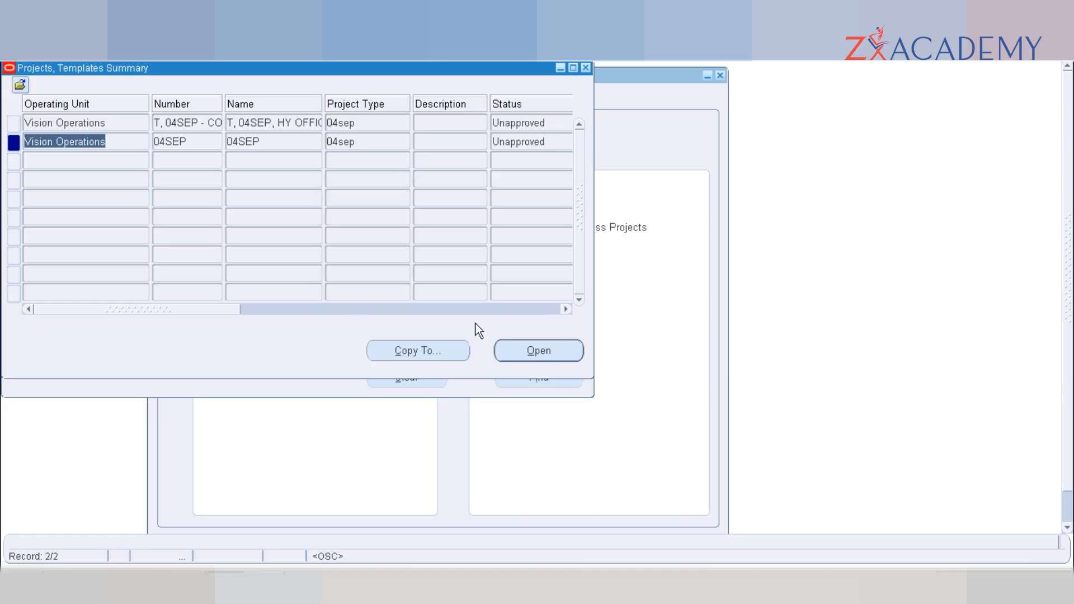
# - Open the task list of project 04SEP and expand task 2 to inspect its subtasks
pyautogui.click(551, 352)
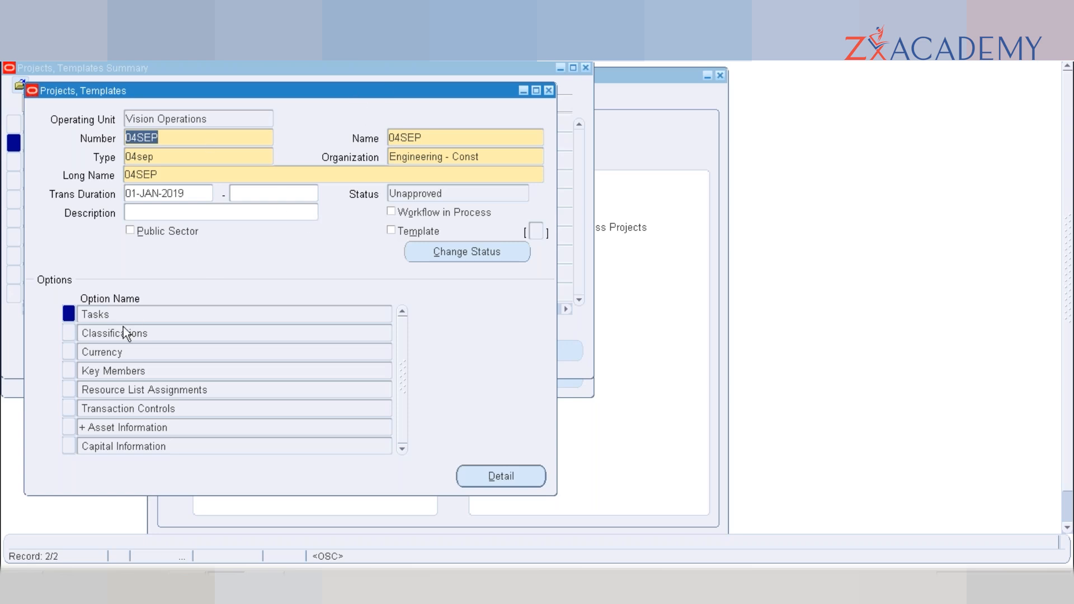
pyautogui.click(94, 314)
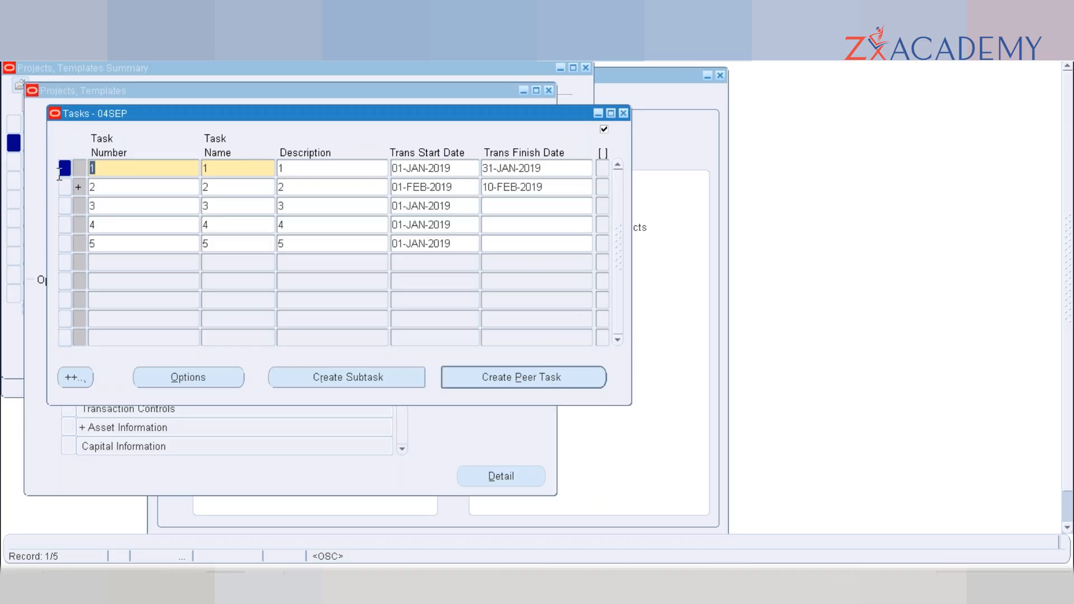
pyautogui.click(77, 187)
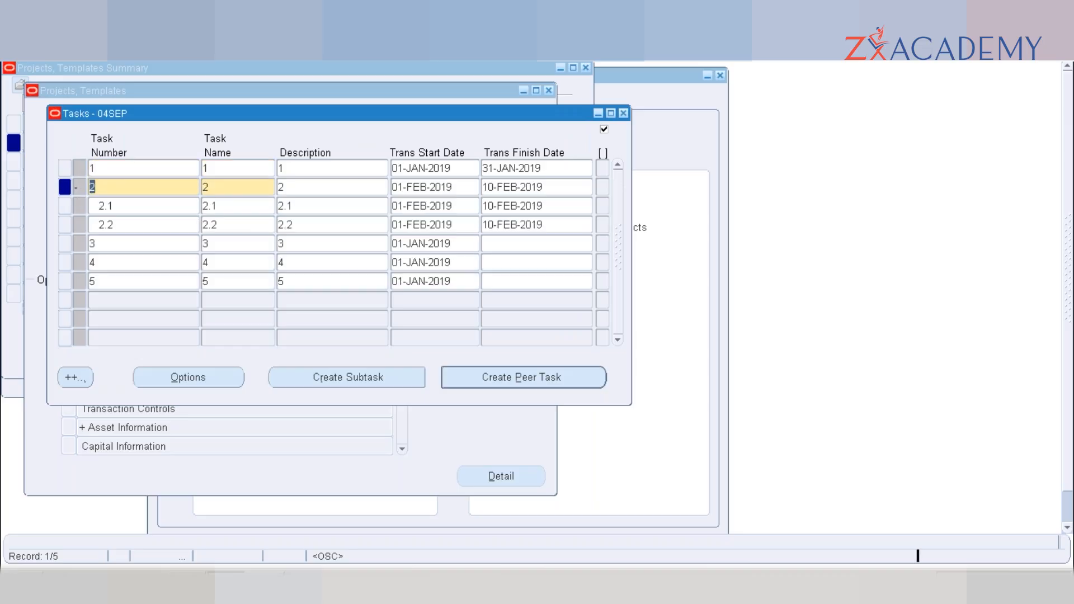
pyautogui.click(78, 187)
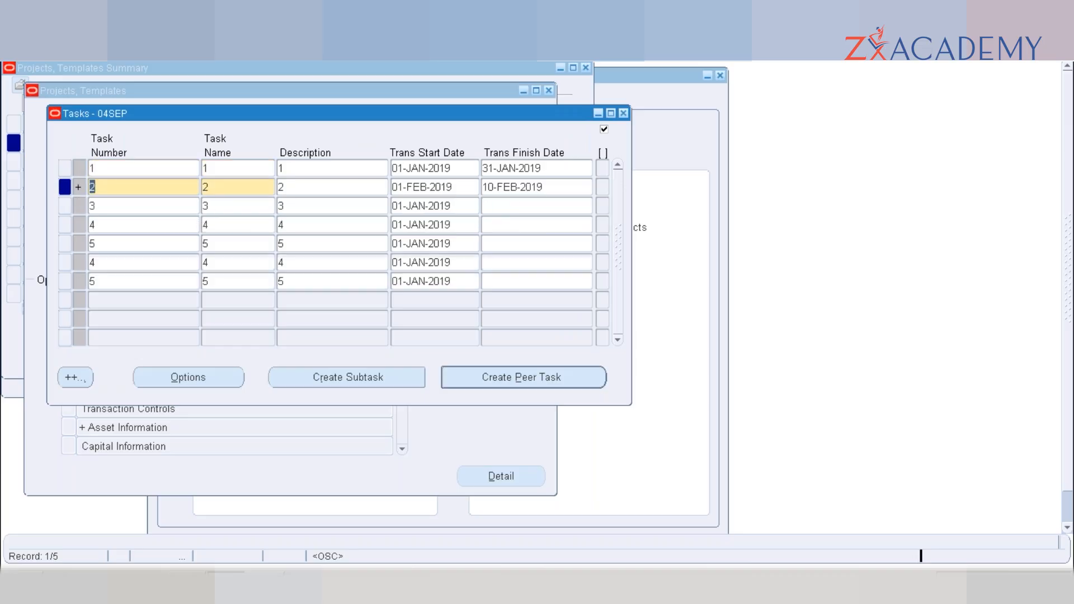
pyautogui.click(77, 186)
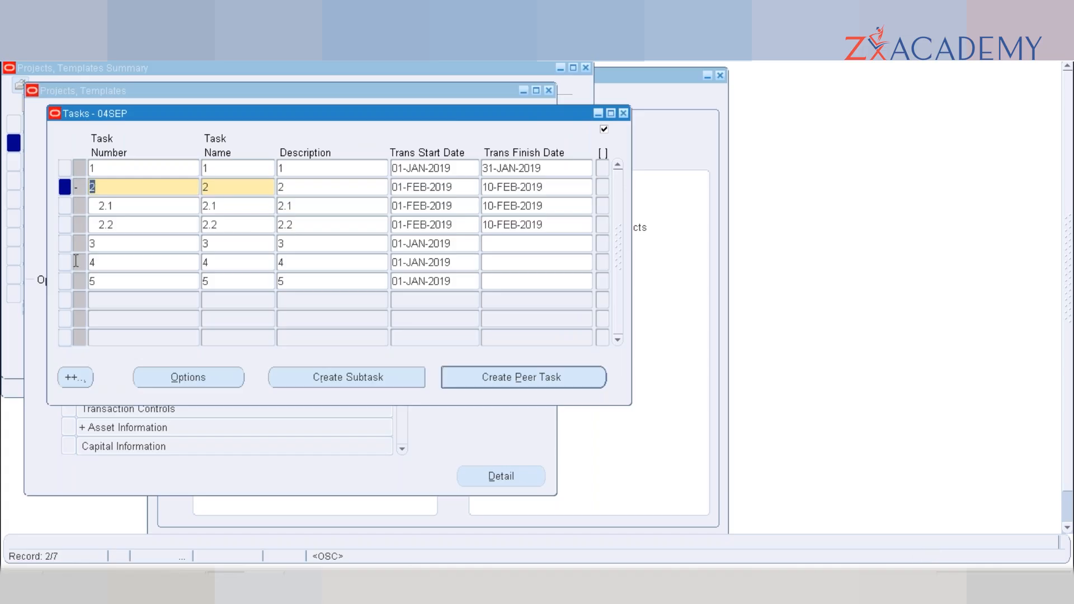
# - Save with subtask 2.1 selected, close the task list and project, and maximize the summary window
pyautogui.click(127, 206)
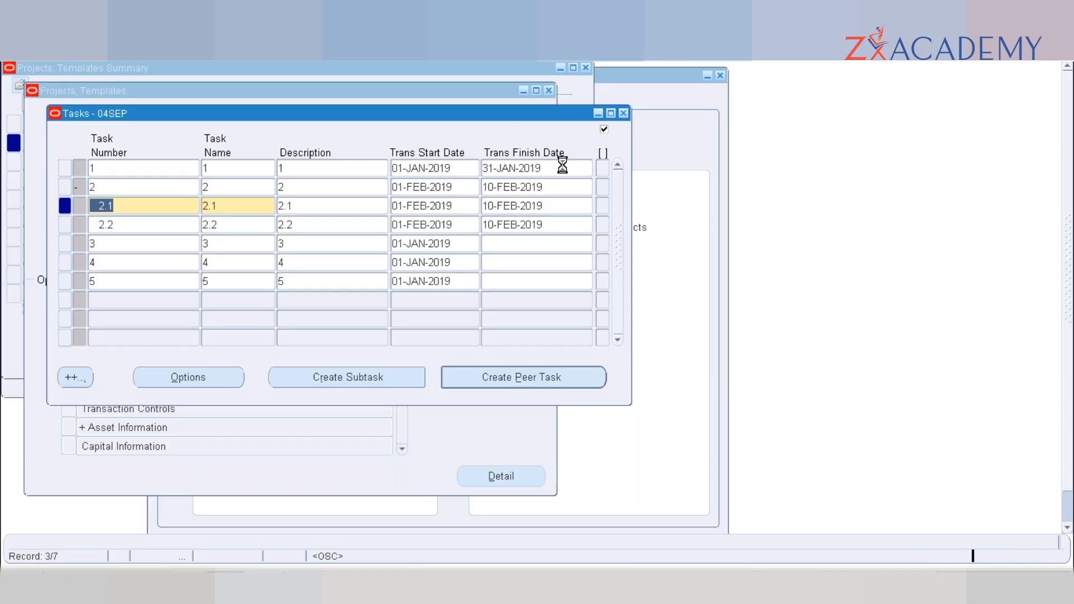
pyautogui.hotkey('ctrl', 's')
pyautogui.click(623, 114)
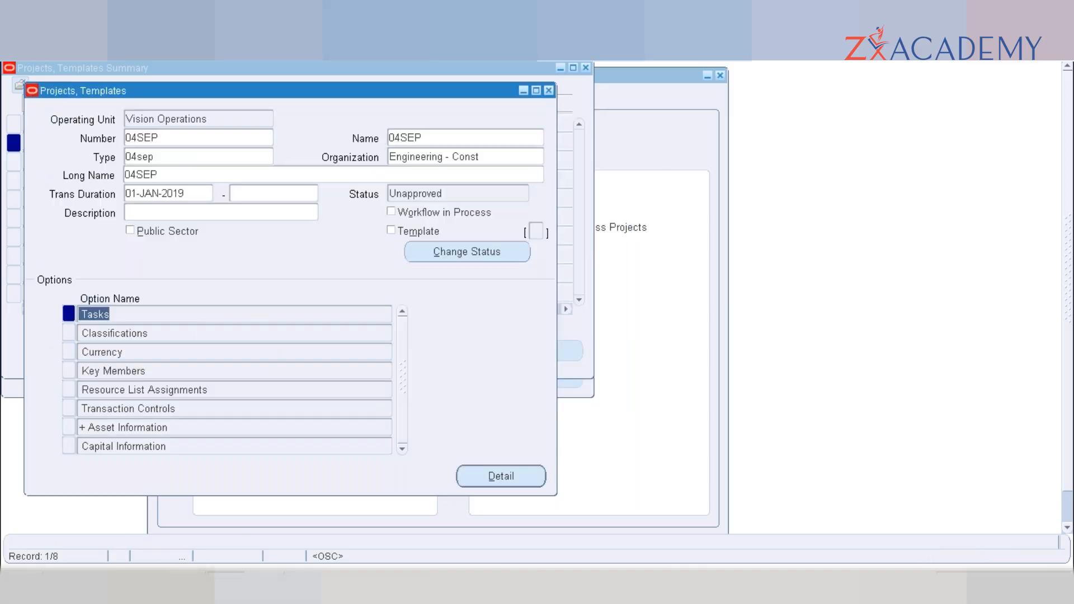
pyautogui.click(548, 91)
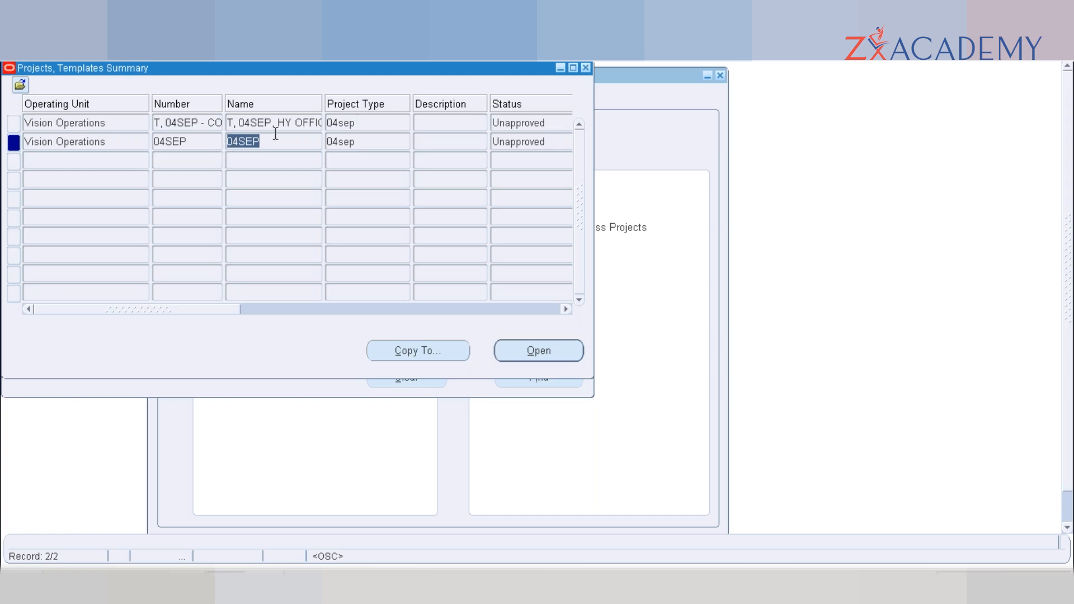
pyautogui.click(572, 68)
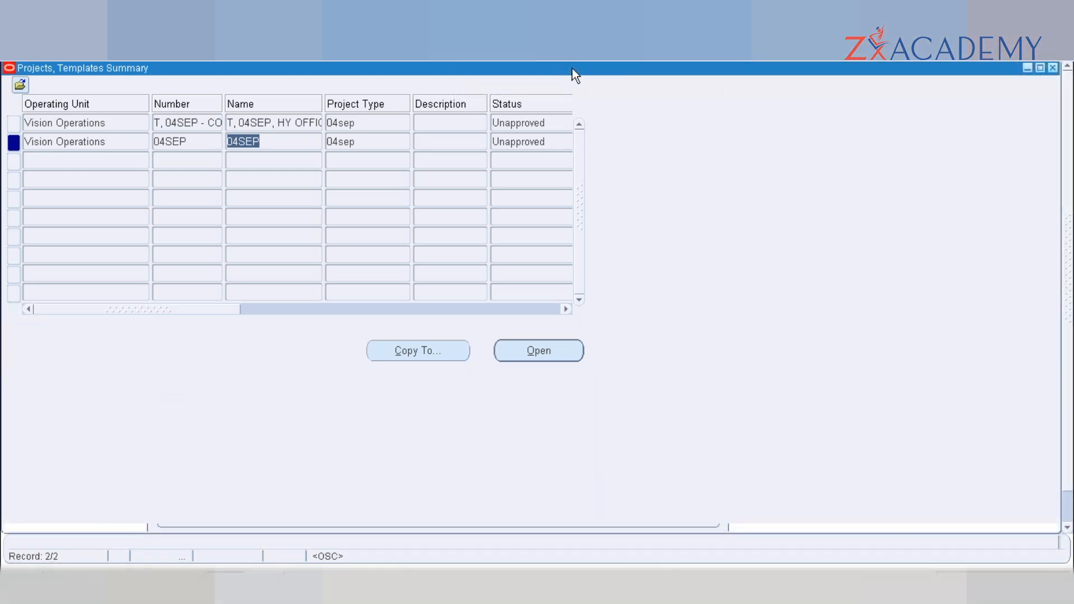
# - Reopen the tasks of project 04SEP, delete subtasks 2.1 and 2.2 under task 2, and save
pyautogui.click(526, 351)
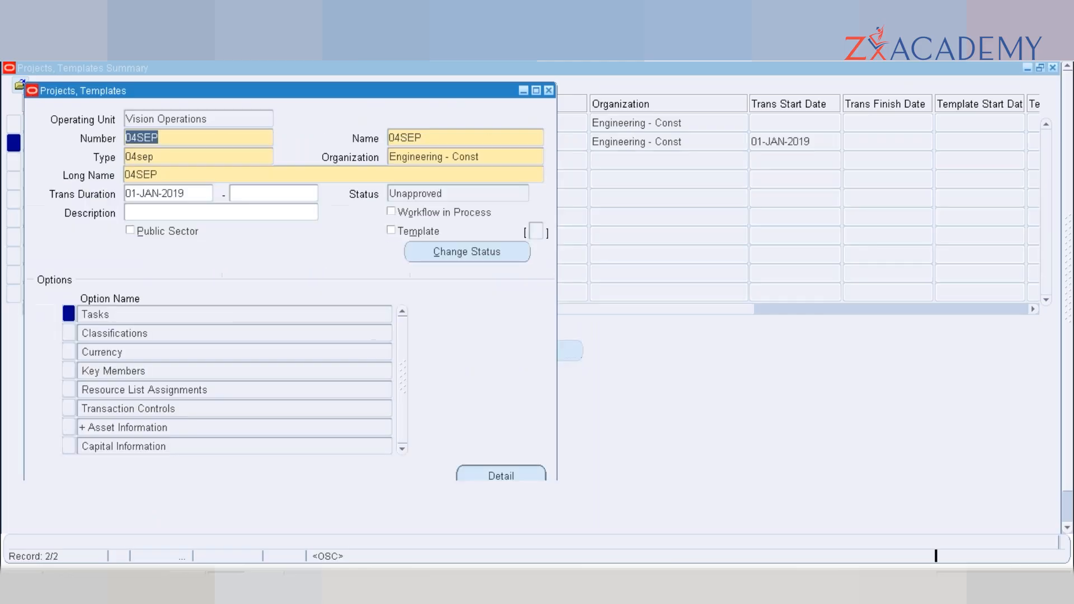
pyautogui.doubleClick(98, 321)
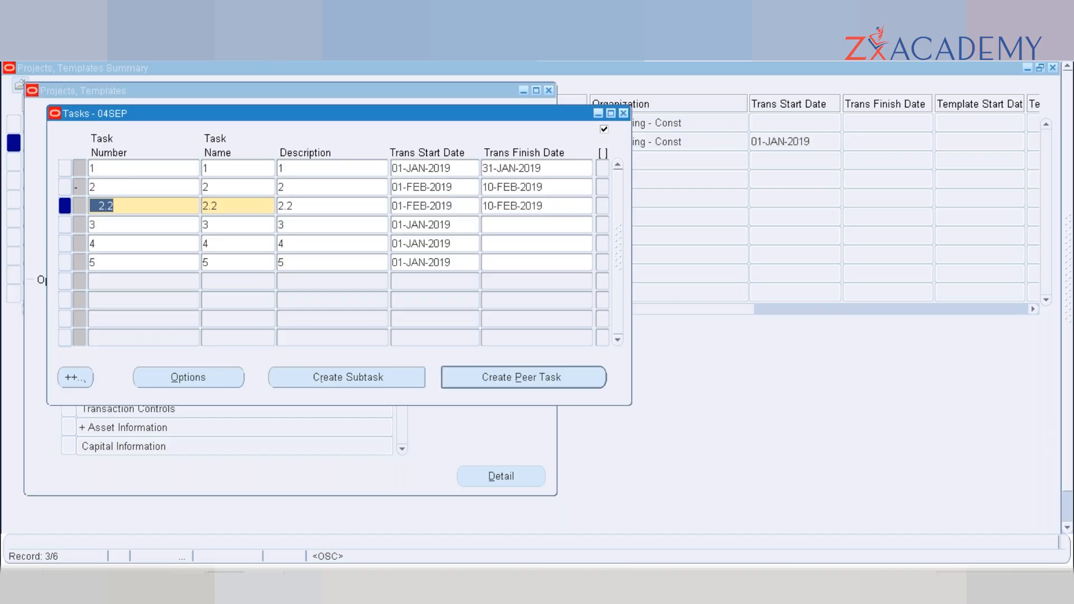
pyautogui.hotkey('ctrl', 'Up')
pyautogui.hotkey('ctrl', 's')
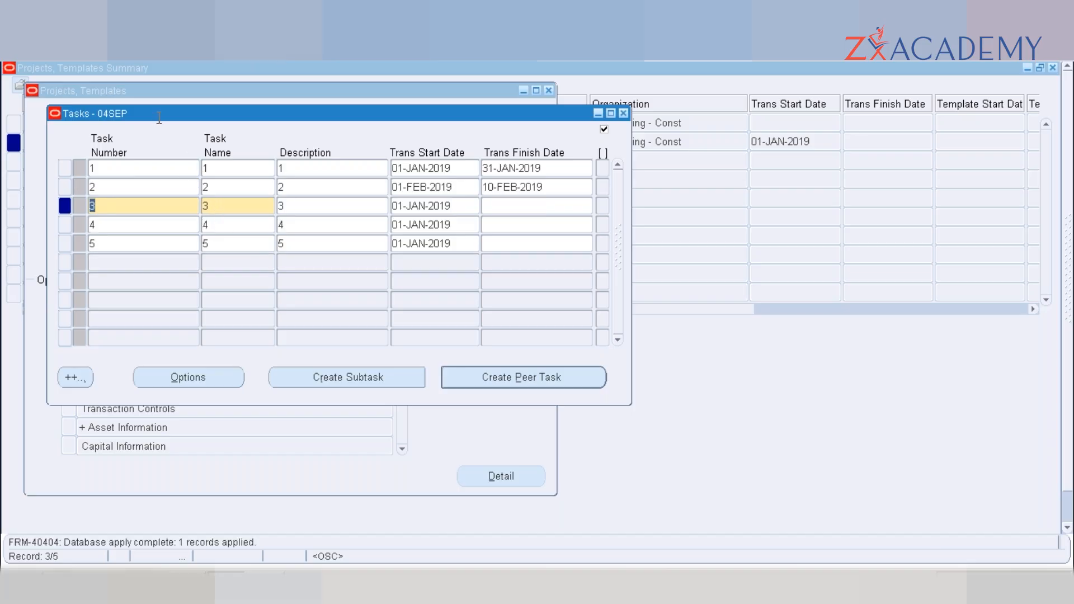
pyautogui.hotkey('ctrl', 's')
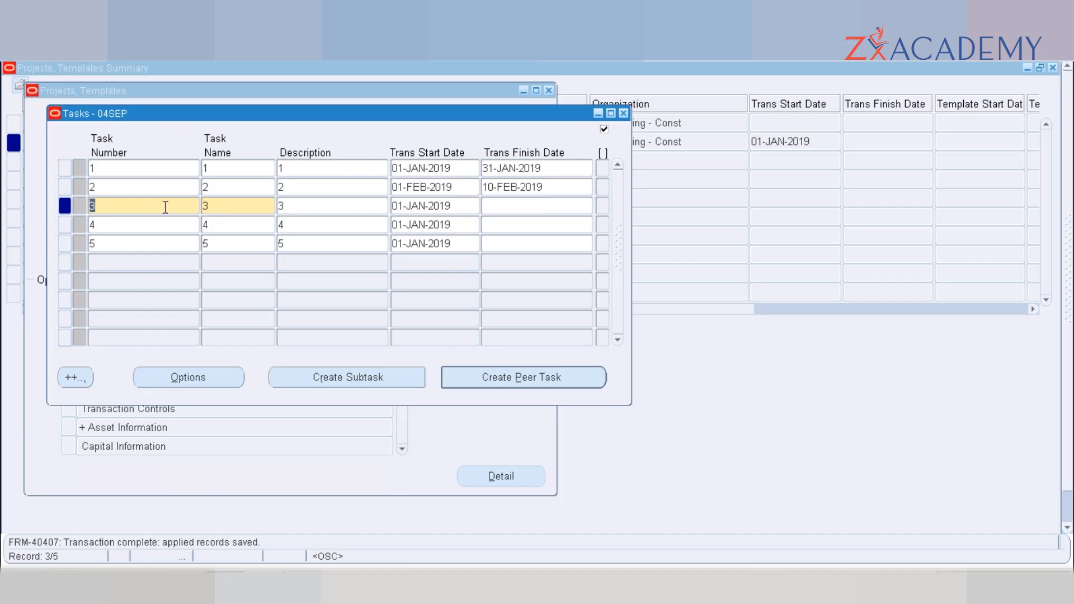
pyautogui.click(439, 187)
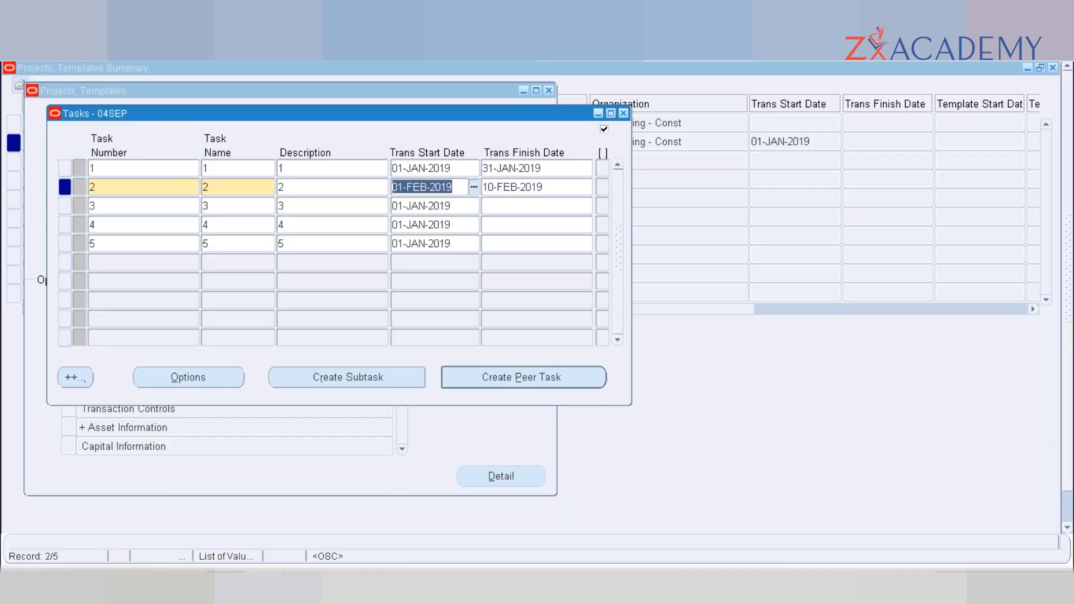
# - Set task 2's transaction start date to 01-JAN-2019, clear the finish dates of tasks 2 and 1, and save
pyautogui.write('01-JAN-2019')
pyautogui.click(499, 186)
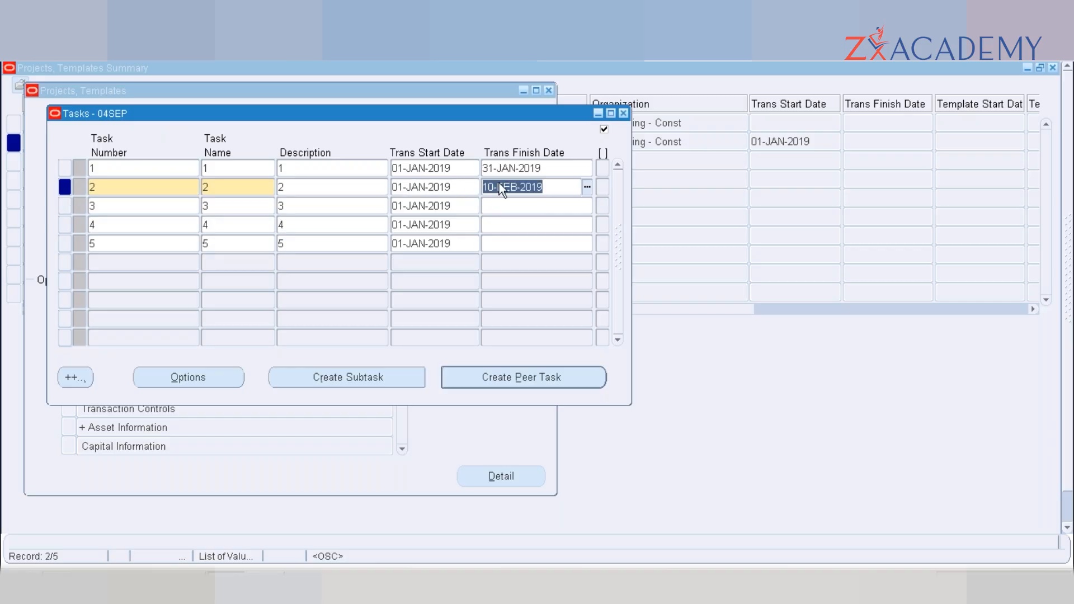
pyautogui.press('Delete')
pyautogui.hotkey('shift', 'Tab')
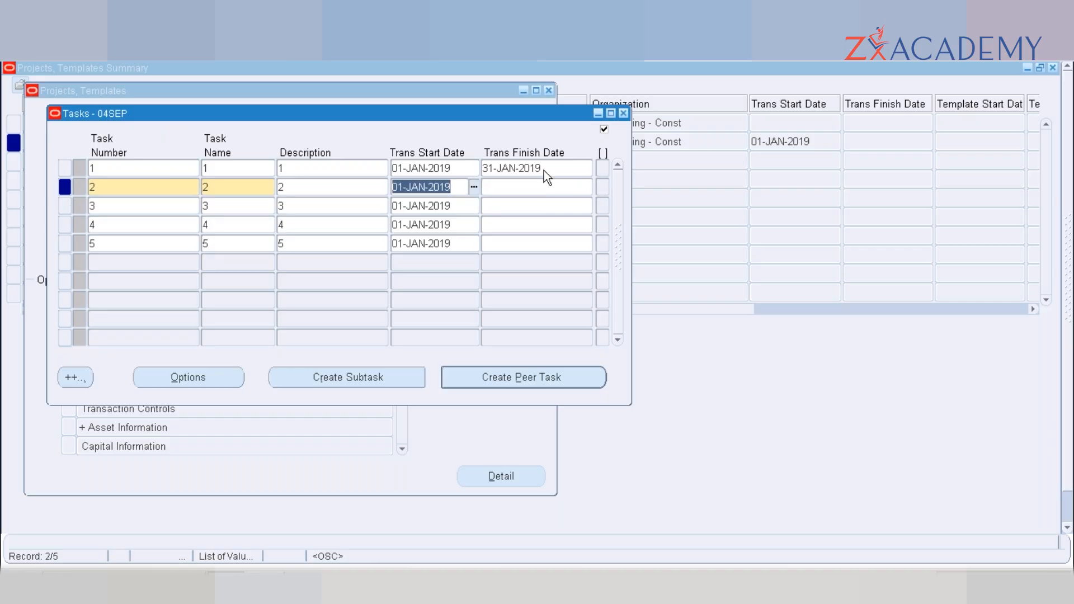
pyautogui.click(545, 168)
pyautogui.press('Delete')
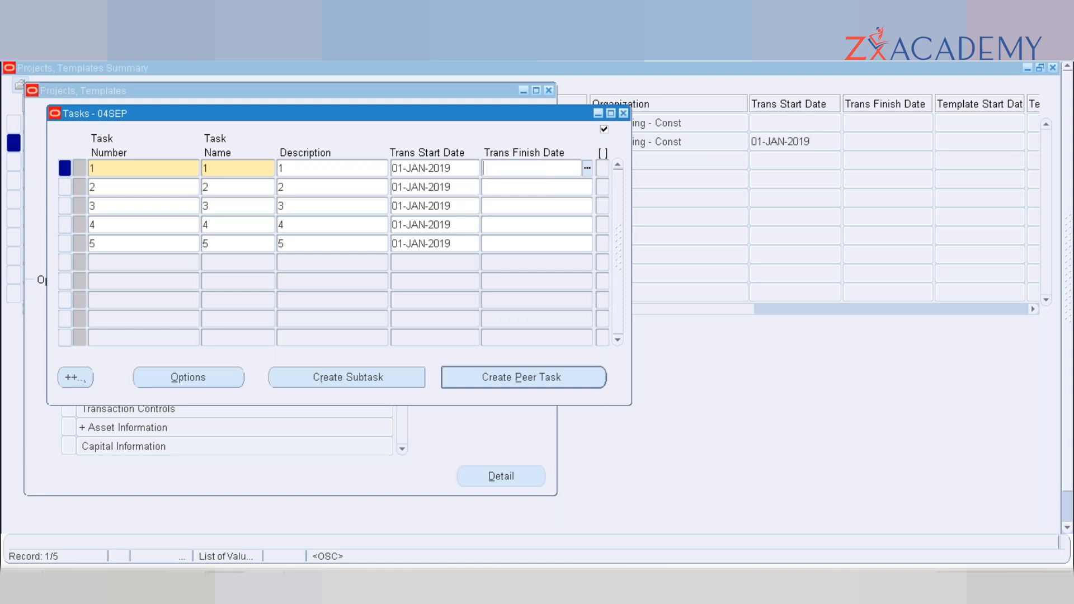
pyautogui.hotkey('ctrl', 's')
# - Close the task list, project 04SEP, the projects summary and the project search form
pyautogui.click(623, 113)
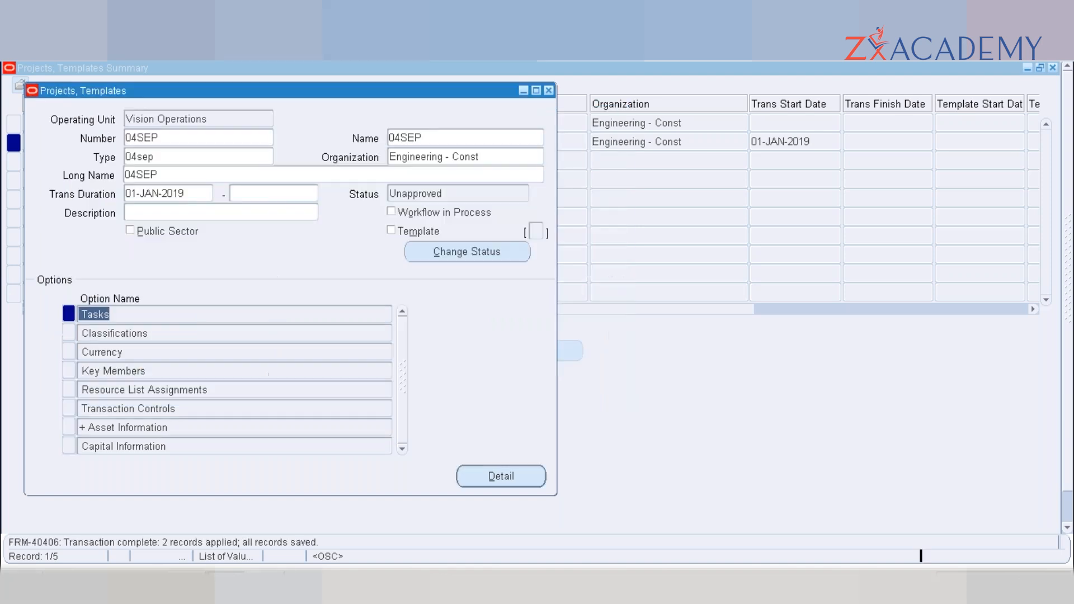
pyautogui.click(549, 91)
pyautogui.click(1054, 69)
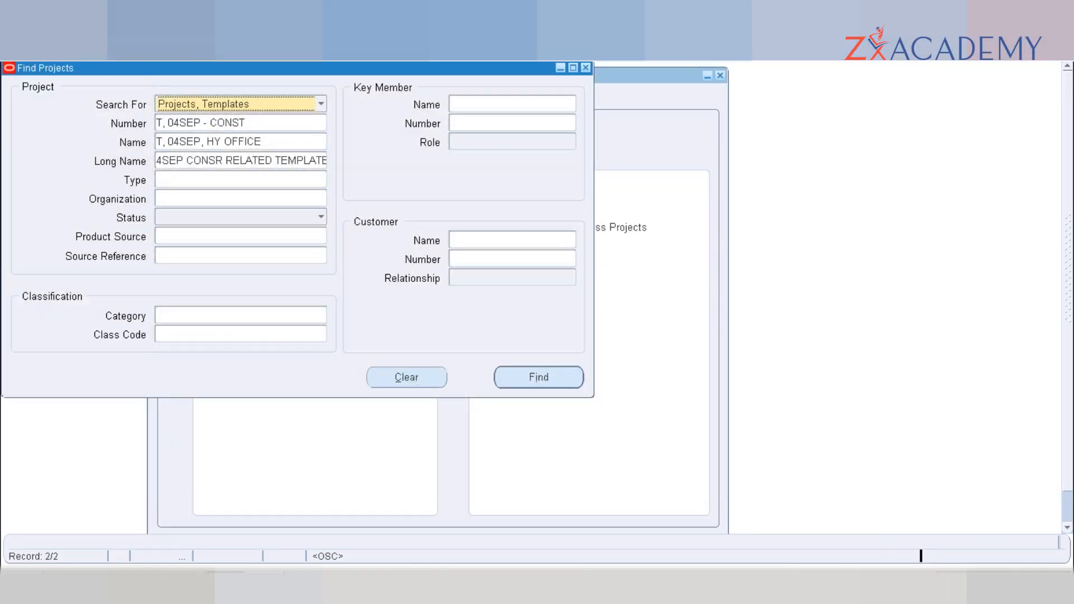
pyautogui.click(585, 67)
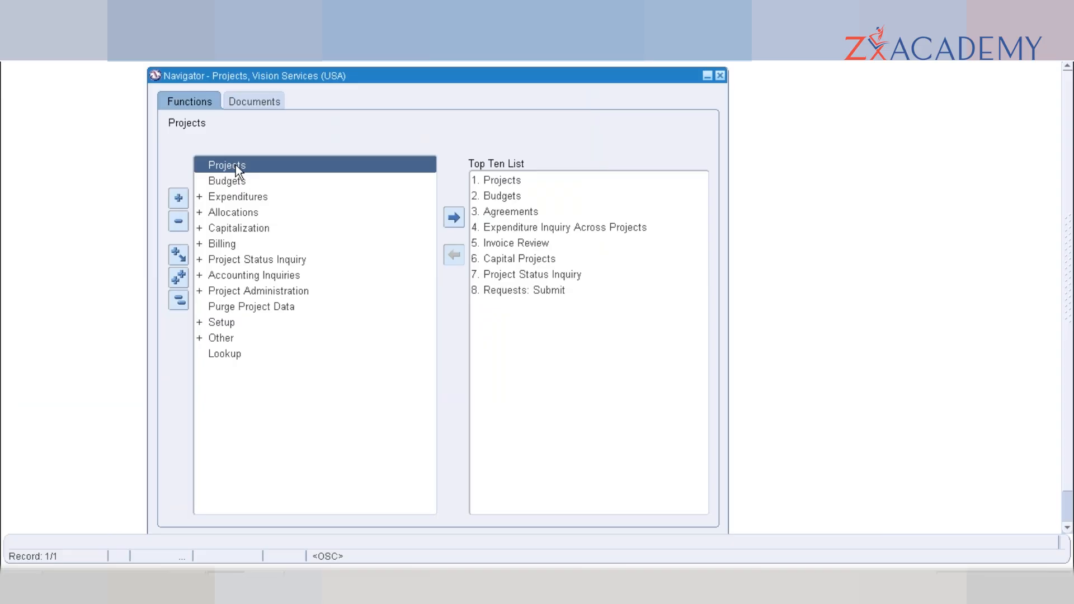
# - Open the Expenditure Inquiry for all projects
pyautogui.click(254, 197)
pyautogui.doubleClick(268, 200)
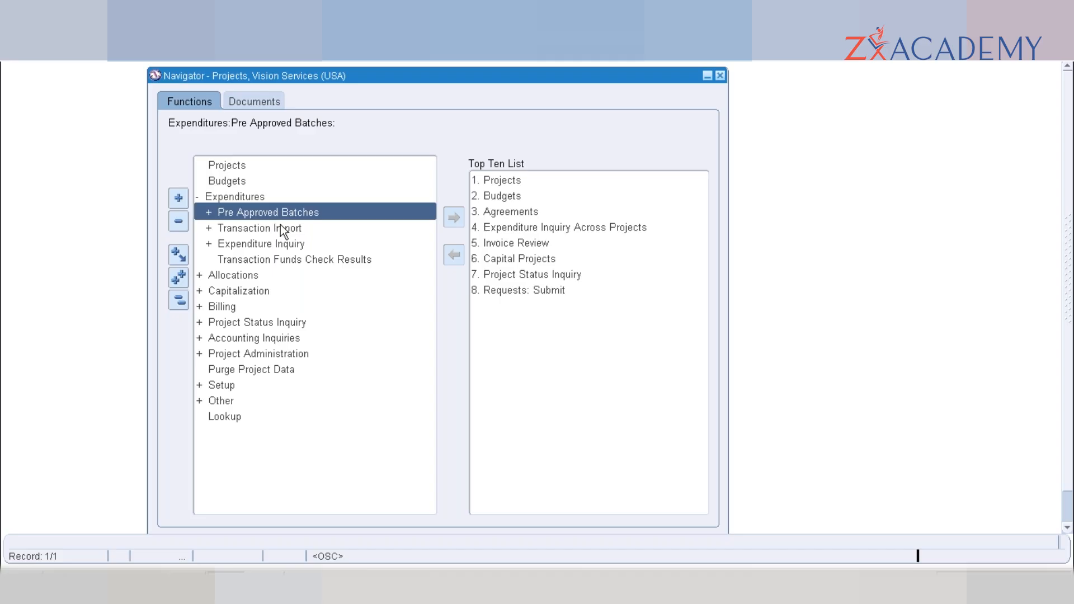
pyautogui.doubleClick(300, 243)
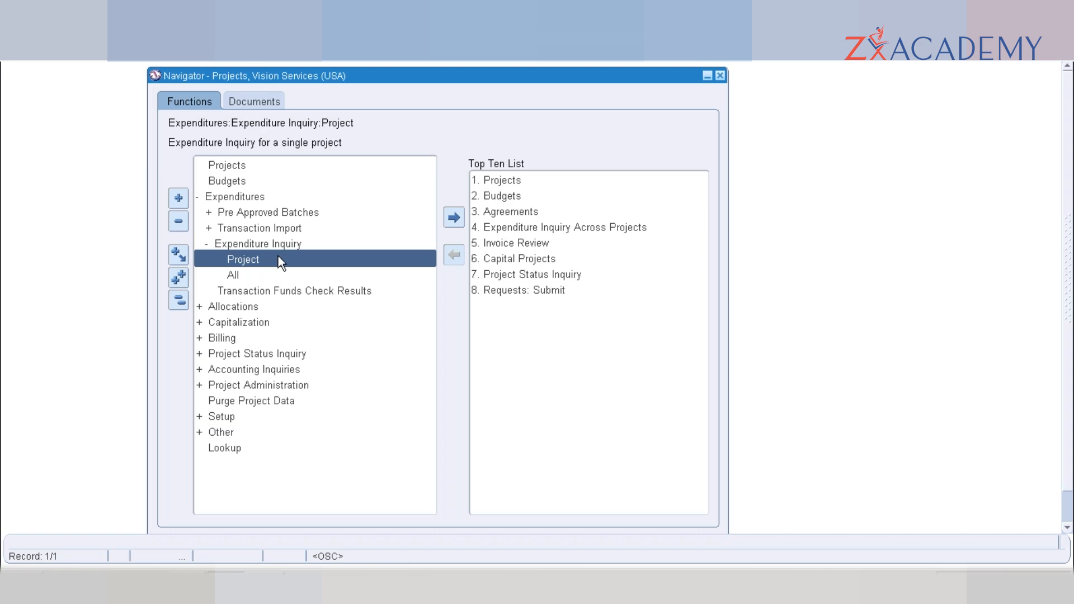
pyautogui.click(277, 272)
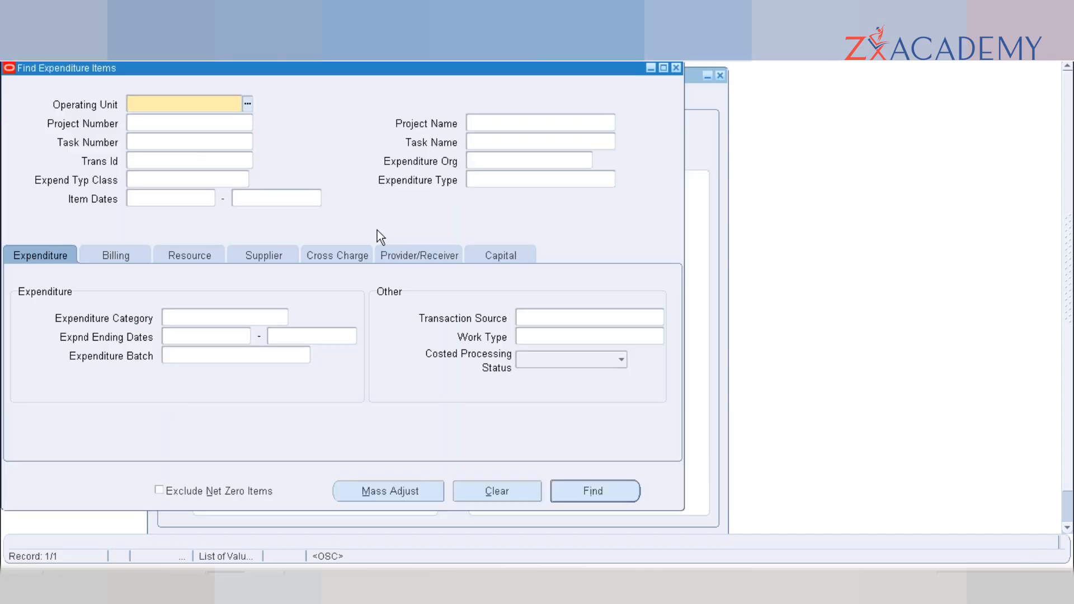
# - Set the operating unit of the expenditure item search to Vision Operations
pyautogui.write('VIISON OPE')
pyautogui.press('BackSpace')
pyautogui.press('BackSpace')
pyautogui.press('BackSpace')
pyautogui.press('BackSpace')
pyautogui.press('BackSpace')
pyautogui.press('BackSpace')
pyautogui.press('BackSpace')
pyautogui.press('BackSpace')
pyautogui.press('BackSpace')
pyautogui.press('BackSpace')
pyautogui.write('VIISON')
pyautogui.press('BackSpace')
pyautogui.press('BackSpace')
pyautogui.press('BackSpace')
pyautogui.press('BackSpace')
pyautogui.press('BackSpace')
pyautogui.press('BackSpace')
pyautogui.press('BackSpace')
pyautogui.write('ISION')
pyautogui.press('BackSpace')
pyautogui.press('BackSpace')
pyautogui.press('BackSpace')
pyautogui.press('BackSpace')
pyautogui.press('BackSpace')
pyautogui.press('BackSpace')
pyautogui.write('VISION OP')
pyautogui.press('Tab')
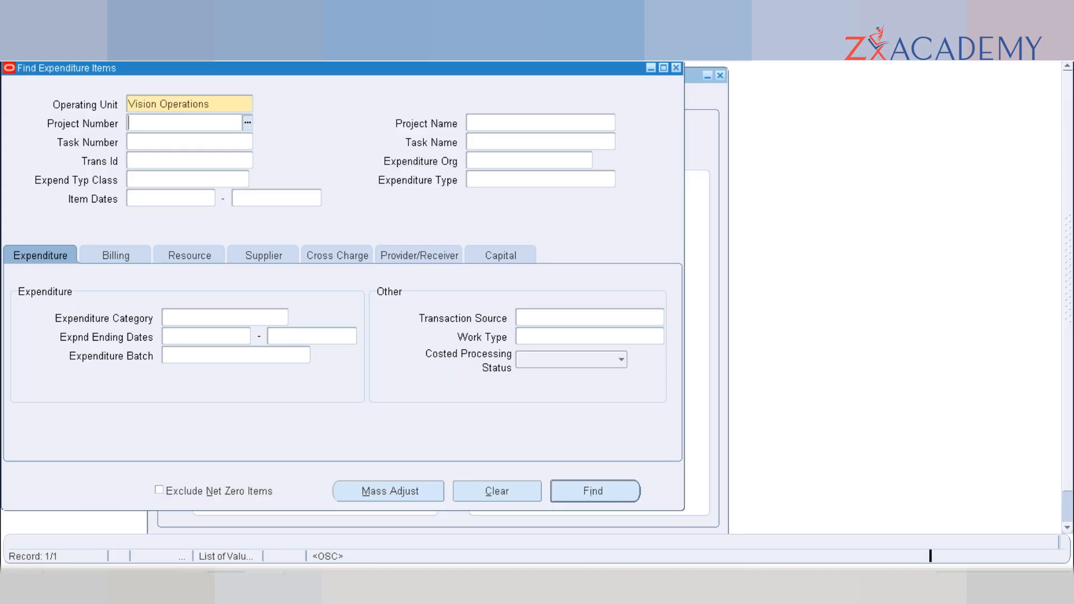
# - Search for expenditure items dated from 01-JAN-2019 without specifying a project, and accept continuing the query
pyautogui.click(159, 199)
pyautogui.write('01')
pyautogui.click(206, 32)
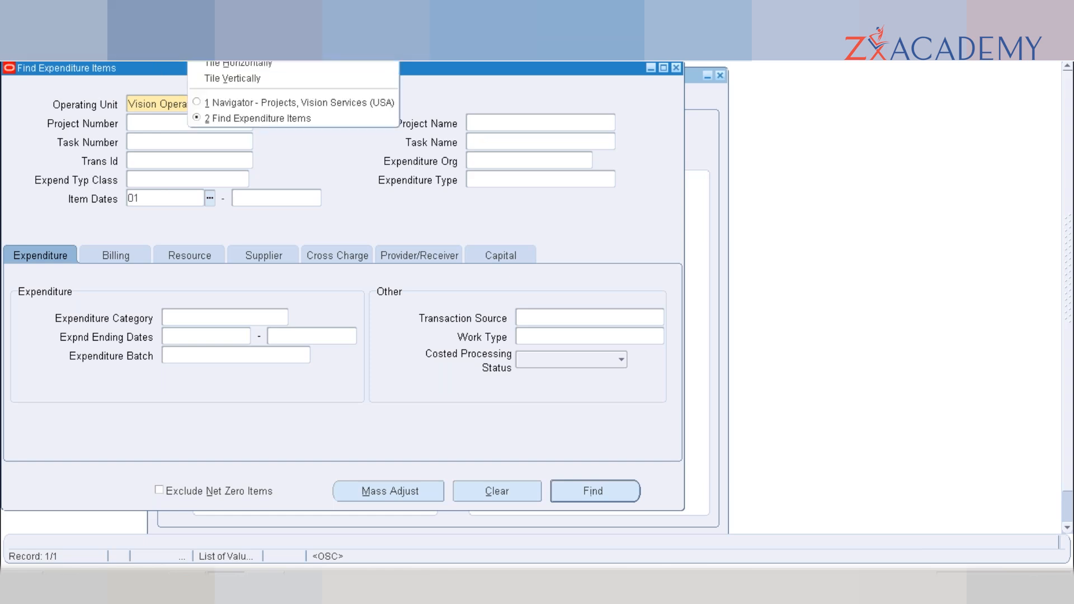
pyautogui.click(49, 109)
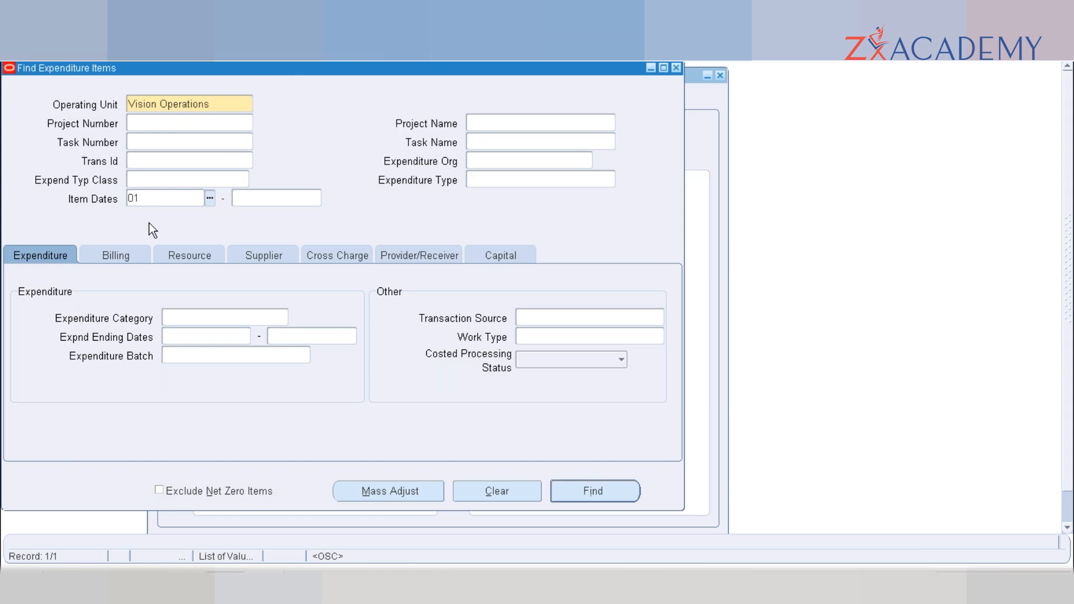
pyautogui.press('Tab')
pyautogui.press('Return')
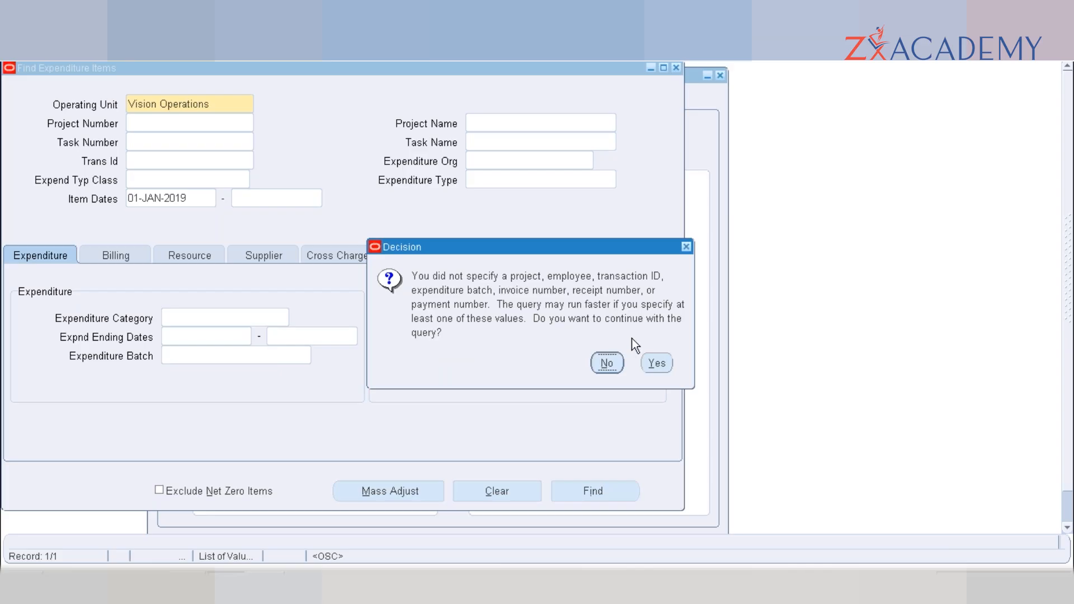
pyautogui.click(656, 369)
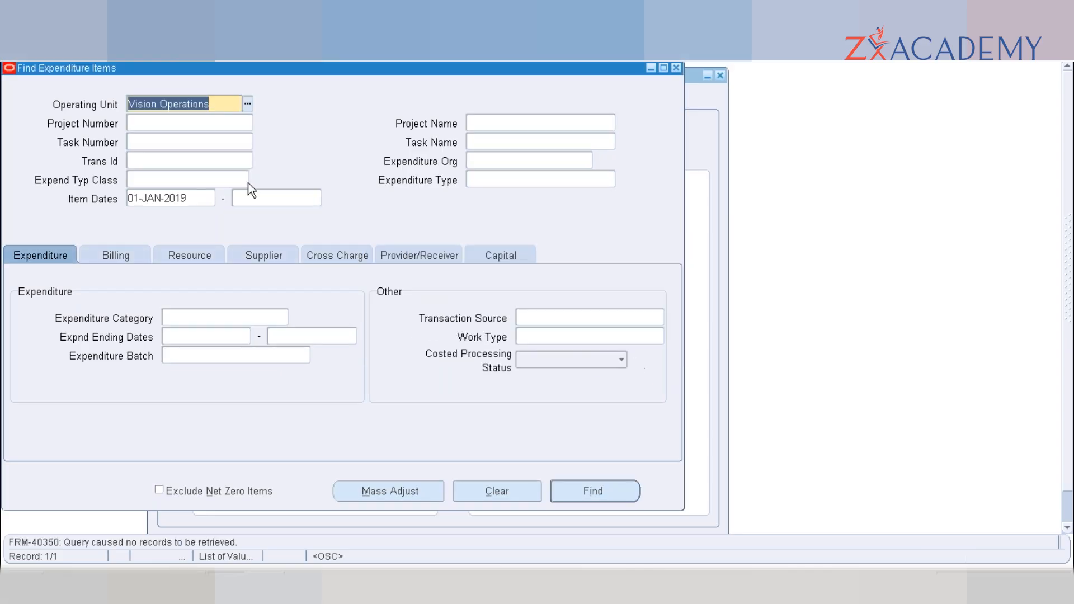
# - Change the item start date to 01-JAN-2018 and run the expenditure item search again
pyautogui.click(202, 195)
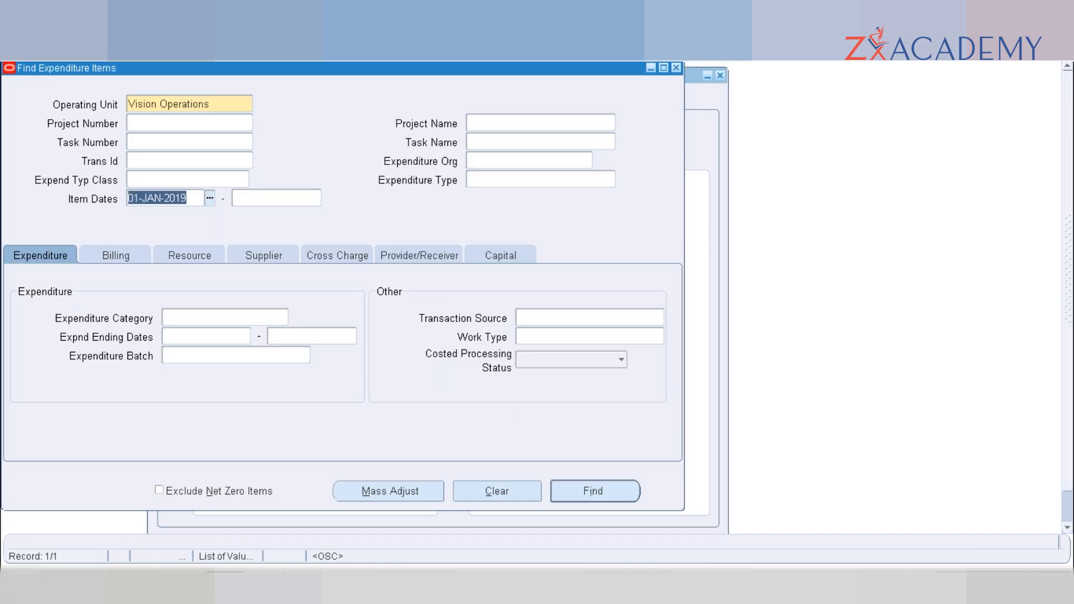
pyautogui.press('End')
pyautogui.press('BackSpace')
pyautogui.write('8')
pyautogui.press('Tab')
pyautogui.press('Return')
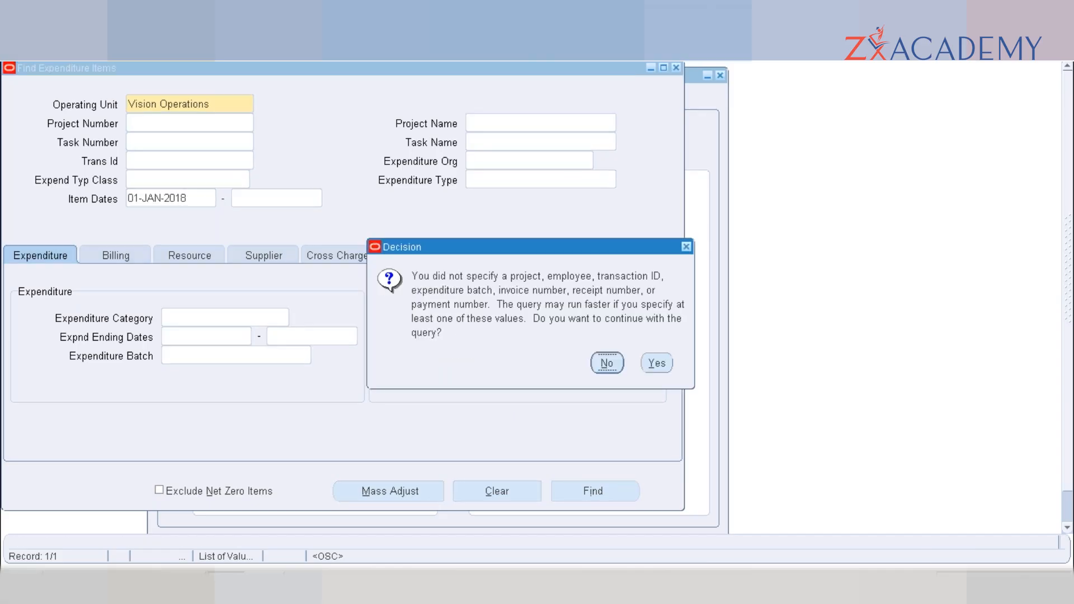
pyautogui.hotkey('alt', 'y')
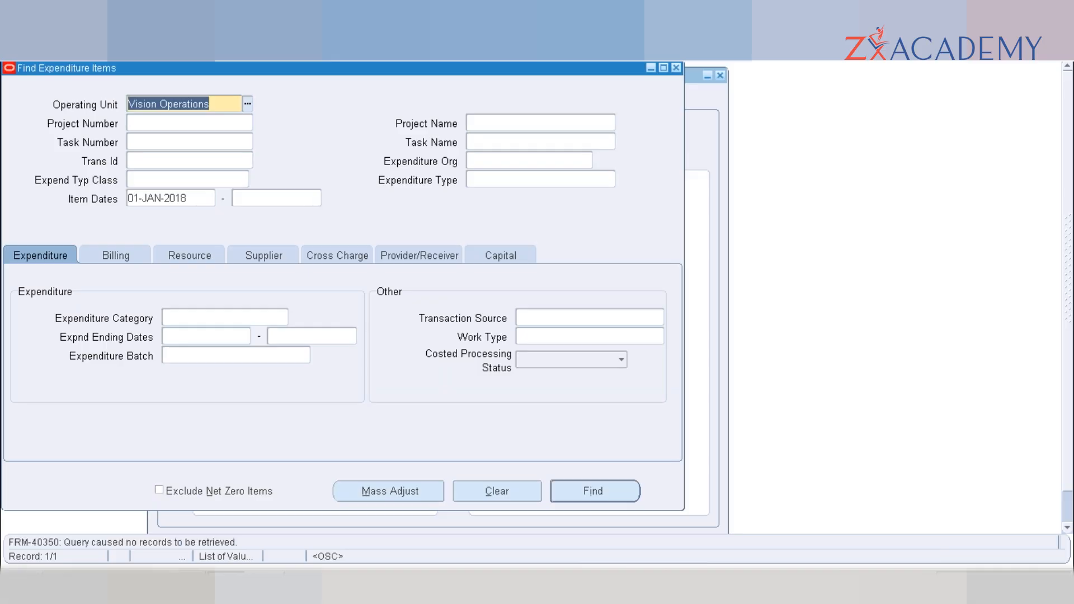
# - Move the item start date back to 01-JAN-2016 and repeat the expenditure item search
pyautogui.click(198, 197)
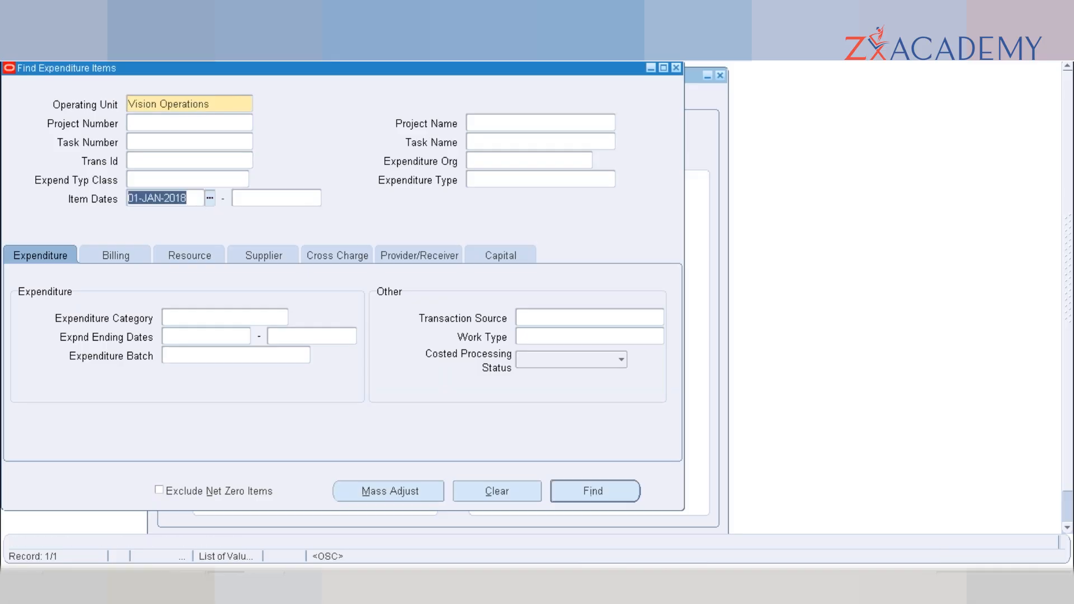
pyautogui.press('End')
pyautogui.press('BackSpace')
pyautogui.press('BackSpace')
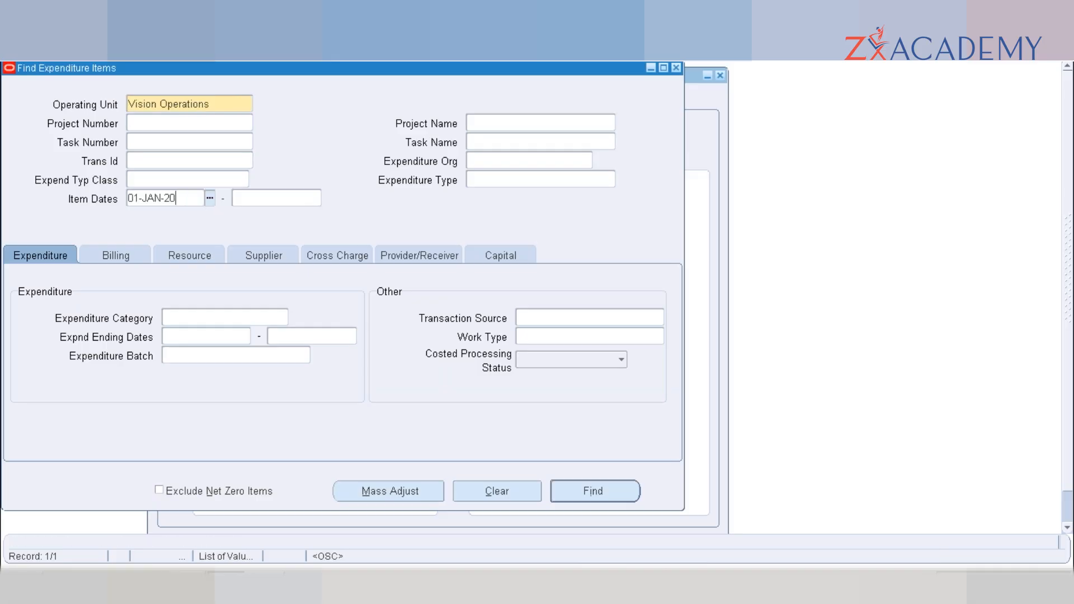
pyautogui.write('16')
pyautogui.press('Tab')
pyautogui.press('Return')
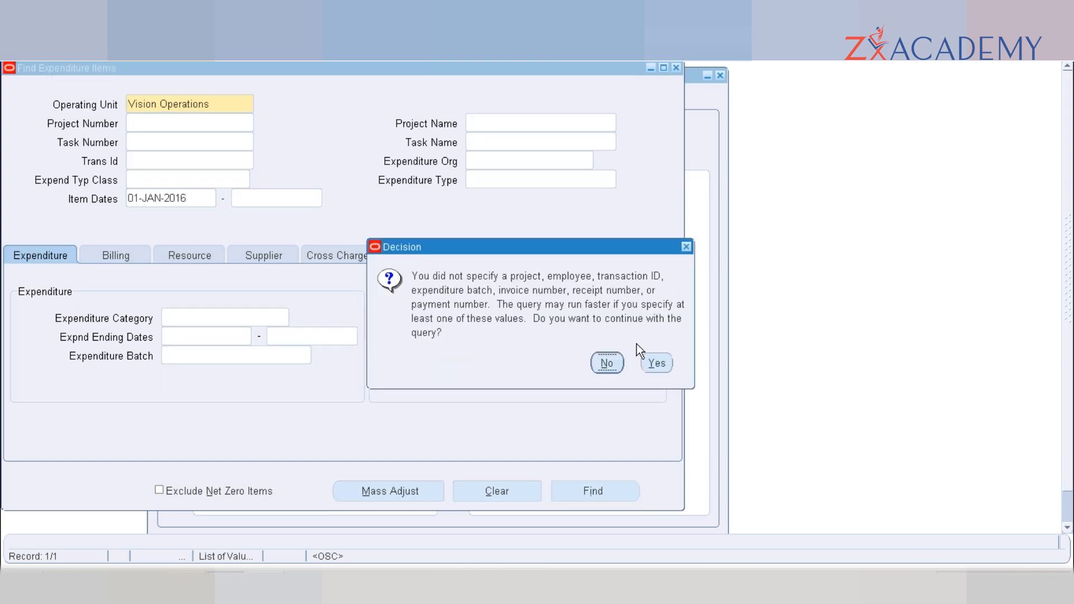
pyautogui.click(656, 363)
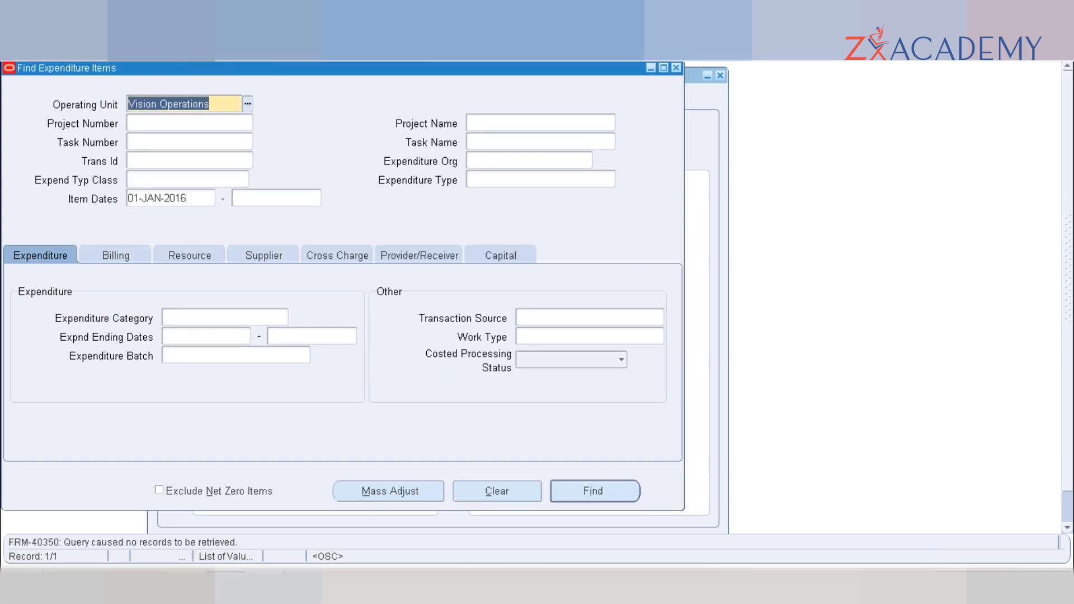
# - Try the expenditure item search with the item start date set to 01-JAN-2010
pyautogui.click(191, 199)
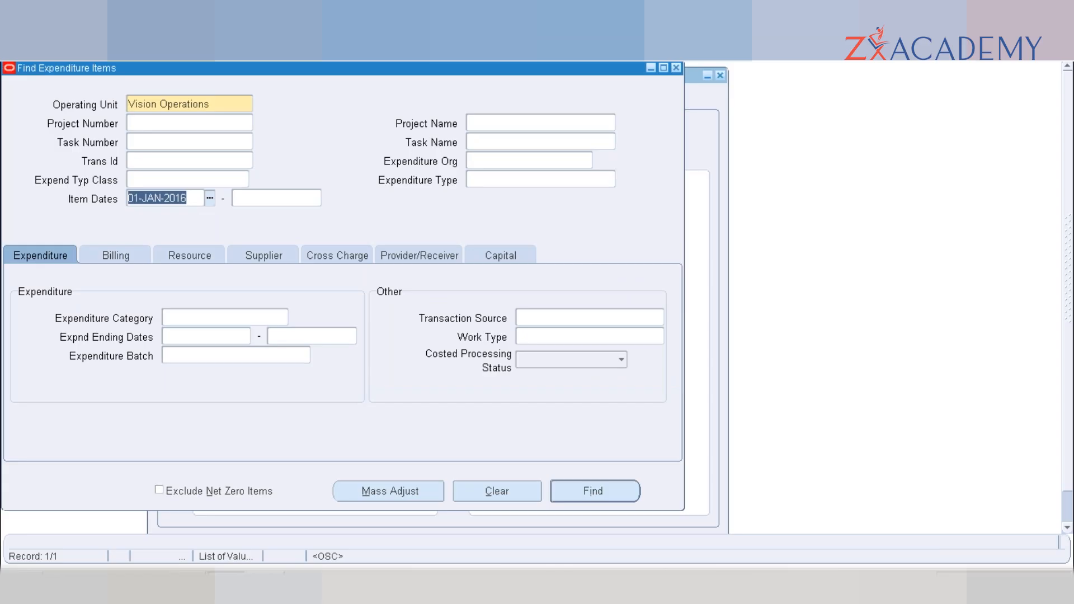
pyautogui.press('End')
pyautogui.press('BackSpace')
pyautogui.write('0')
pyautogui.press('Tab')
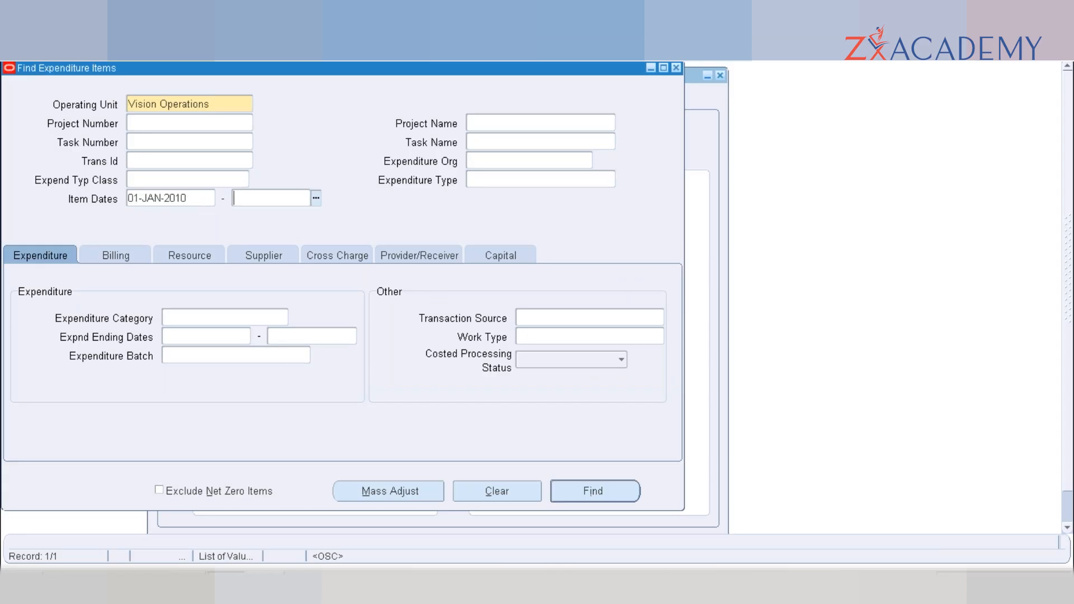
pyautogui.click(602, 486)
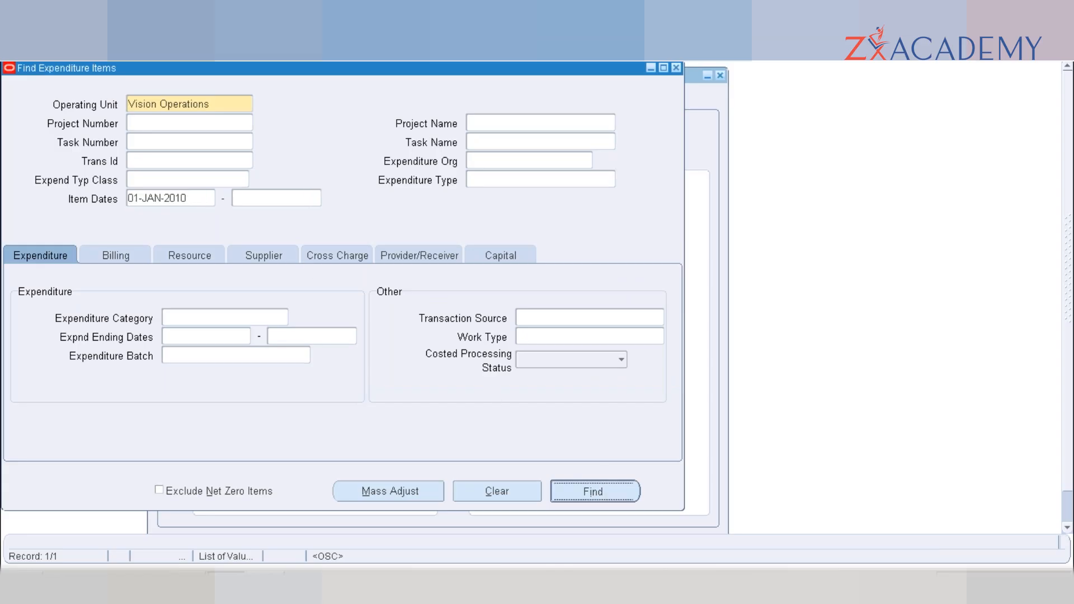
pyautogui.click(658, 363)
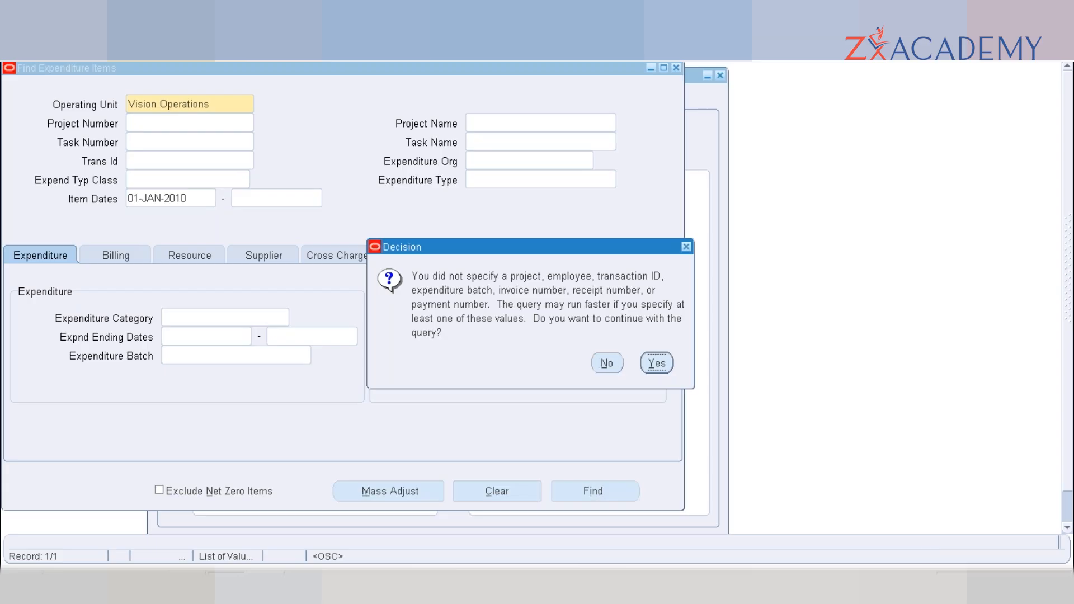
# - Clear the item start date, search all Vision Operations expenditure items, and maximize the results window
pyautogui.click(197, 200)
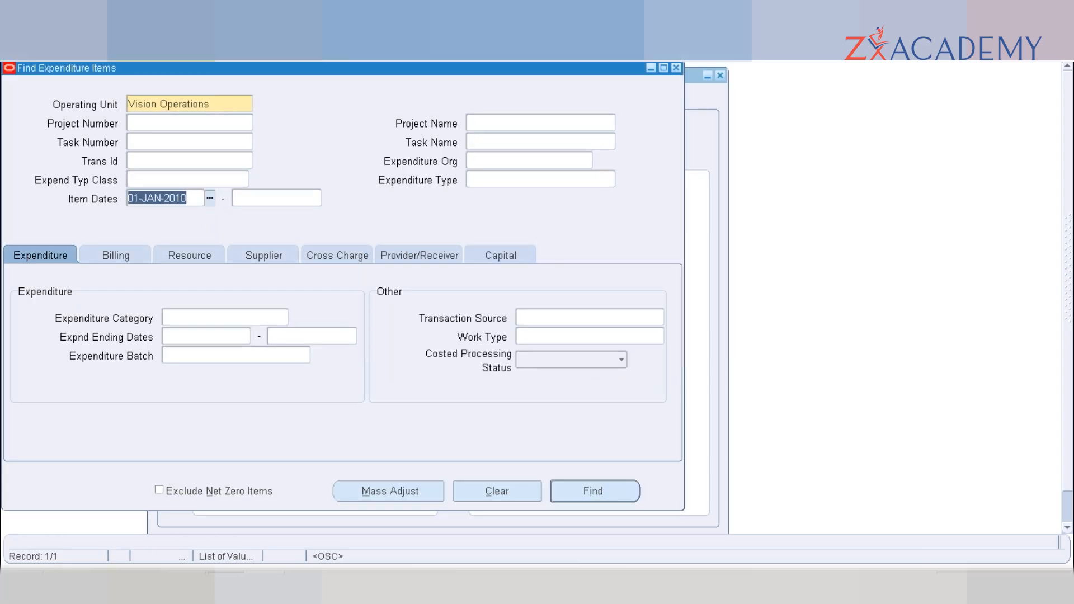
pyautogui.press('BackSpace')
pyautogui.press('Return')
pyautogui.click(652, 367)
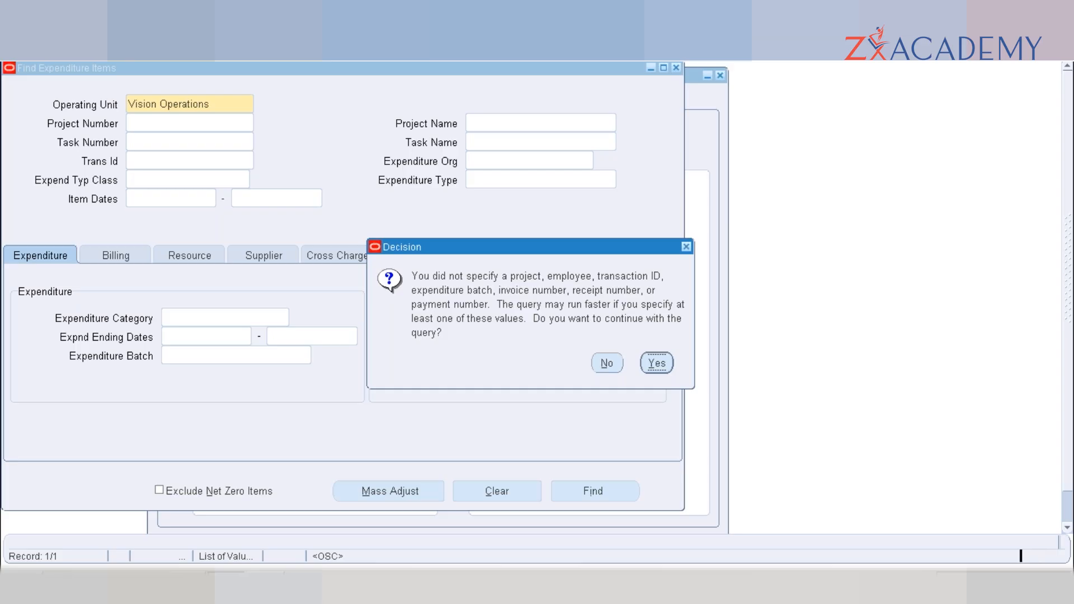
pyautogui.press('Return')
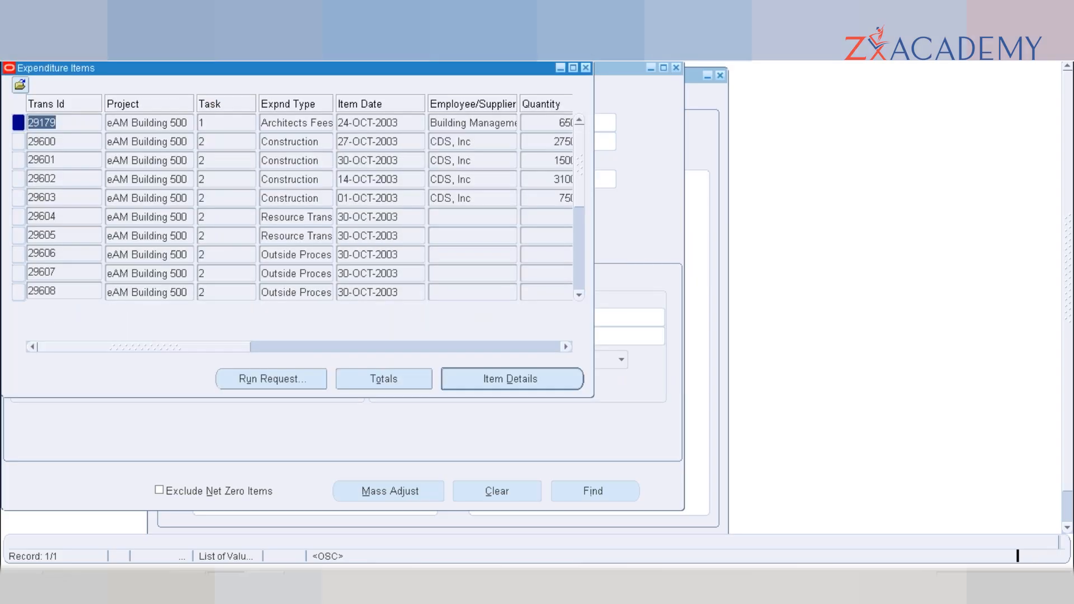
pyautogui.click(573, 68)
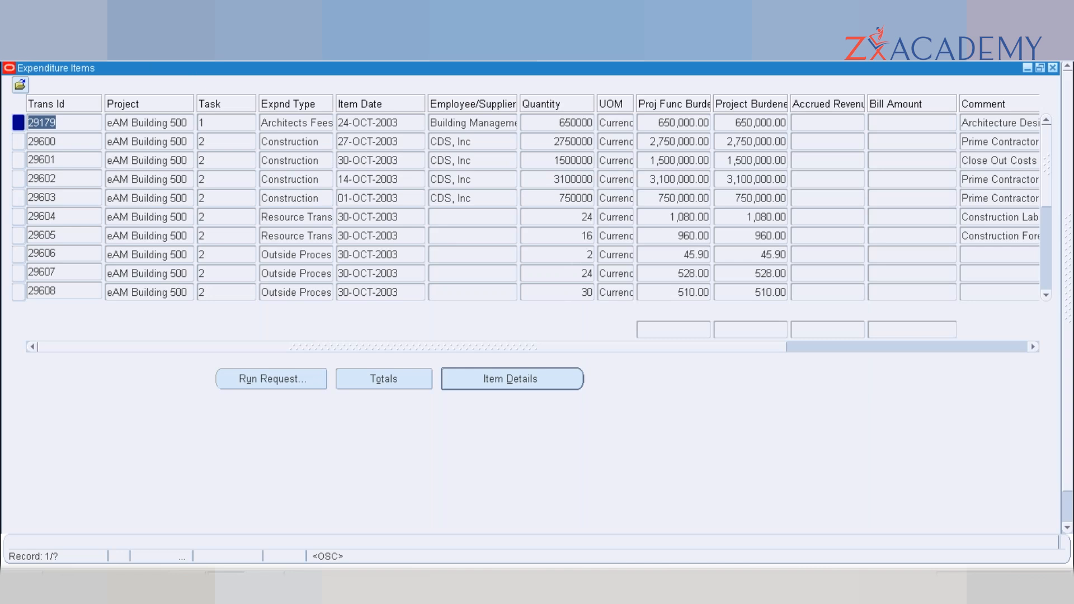
# - Find fields matching %SOURCE%, show Transaction Source as a column in the expenditure items, and select the second item's source
pyautogui.click(92, 32)
pyautogui.click(110, 133)
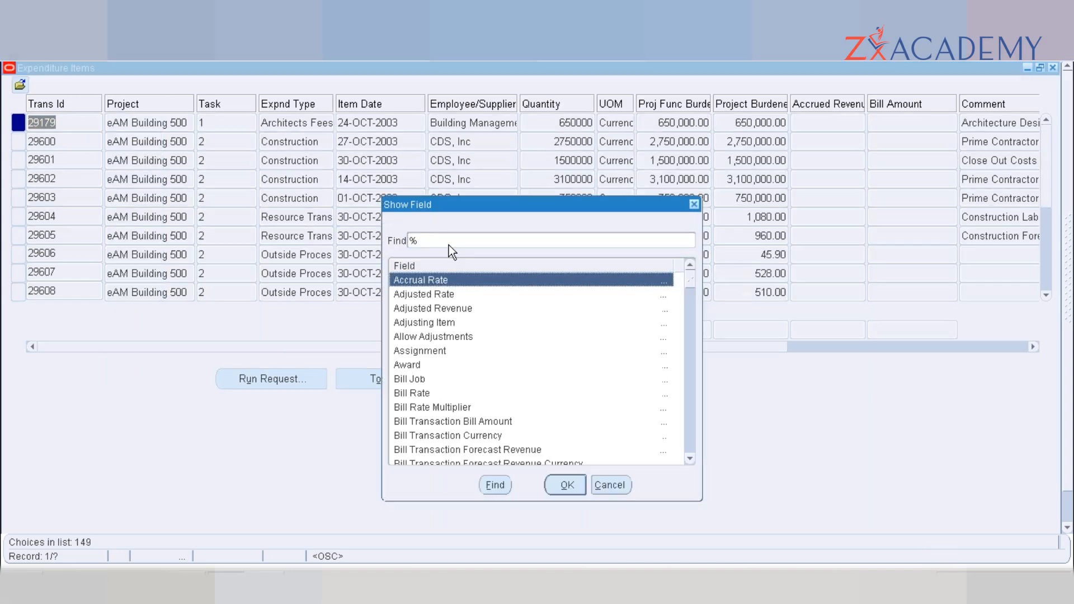
pyautogui.press('BackSpace')
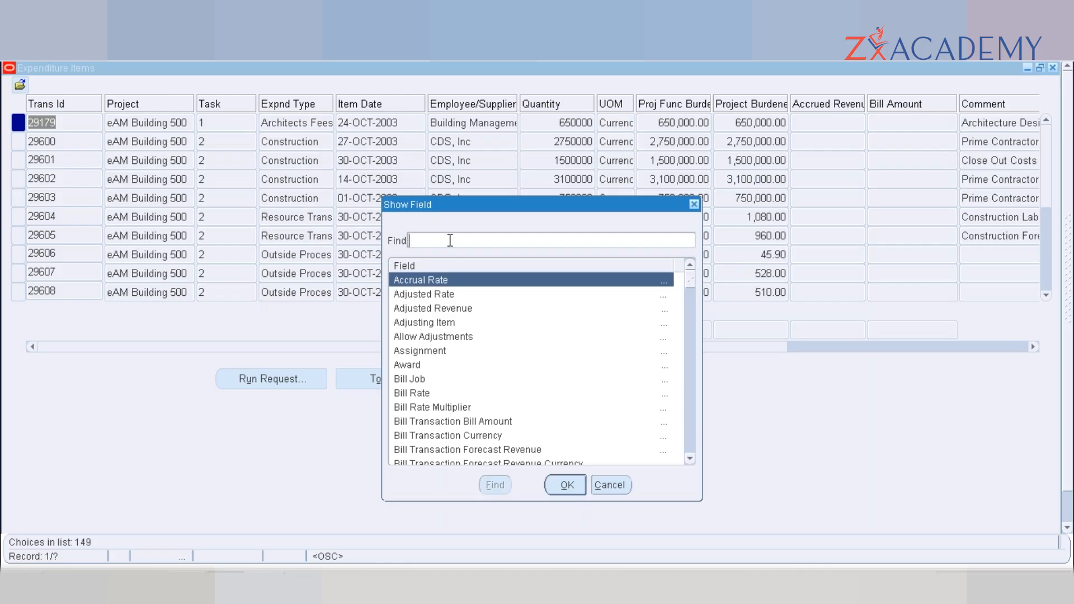
pyautogui.write('%SOURCE5')
pyautogui.press('Right')
pyautogui.press('Right')
pyautogui.press('Right')
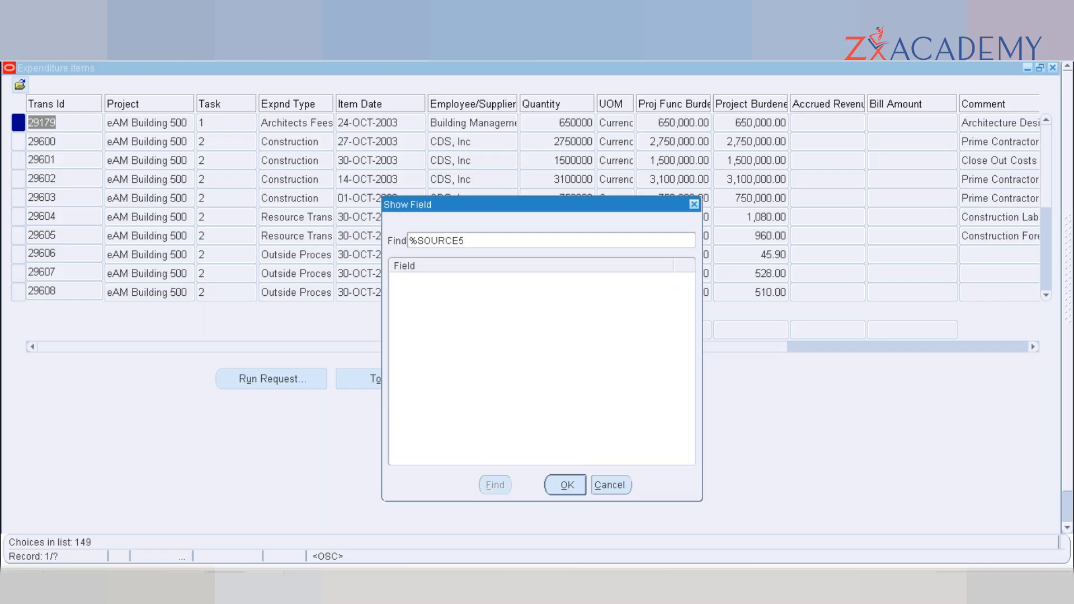
pyautogui.press('BackSpace')
pyautogui.write('%')
pyautogui.press('Return')
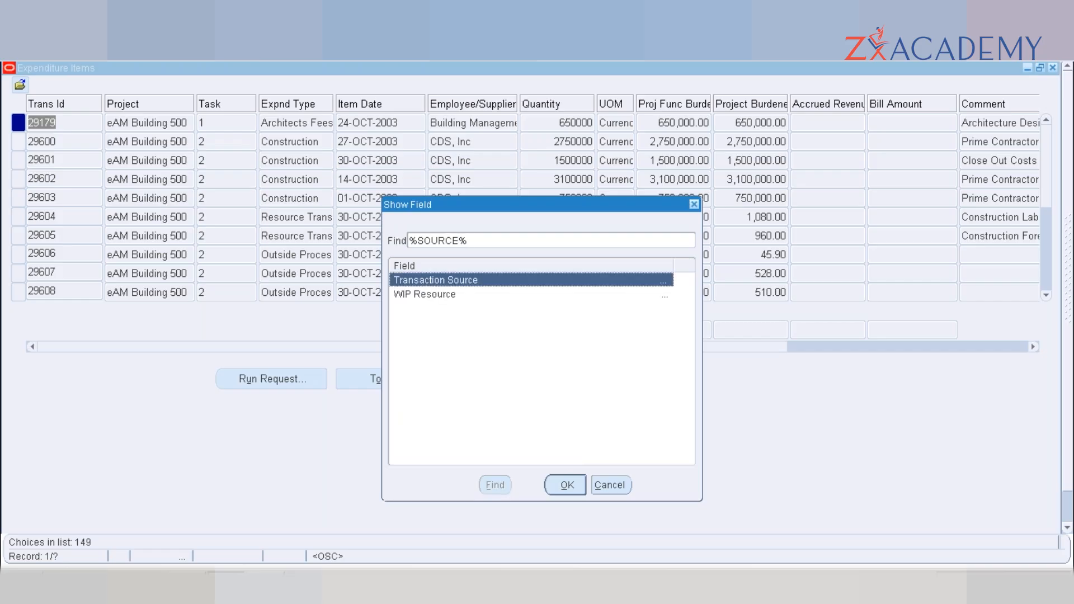
pyautogui.doubleClick(435, 280)
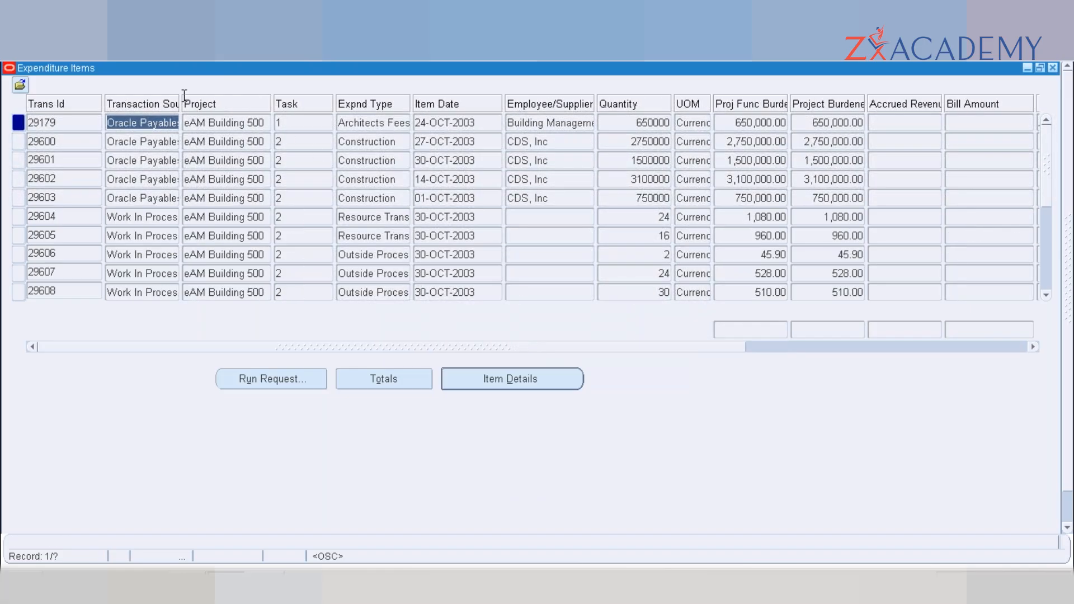
pyautogui.click(156, 138)
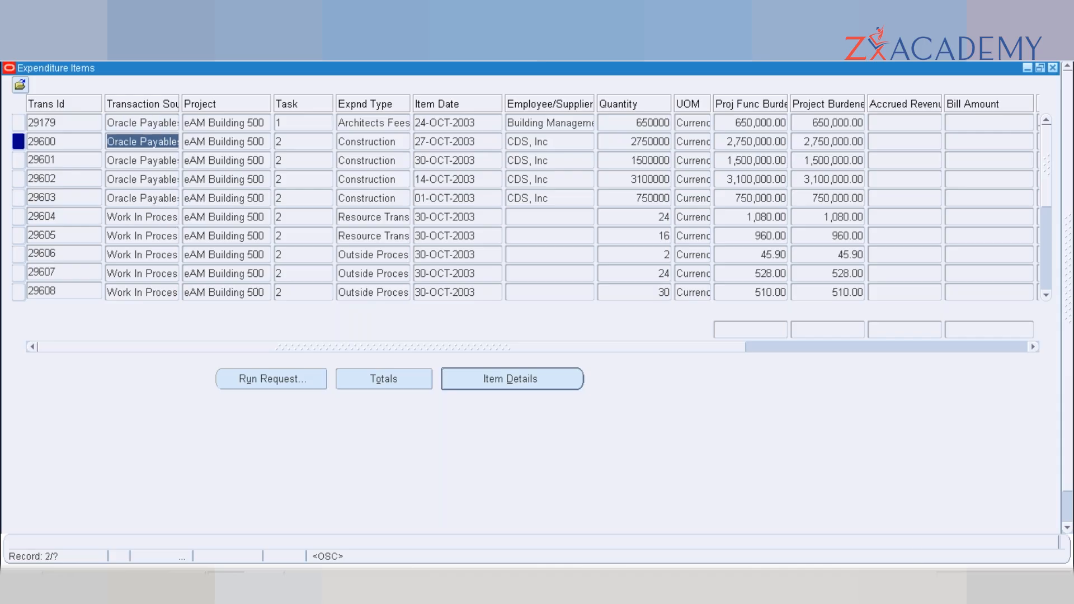
# - Examine the transaction sources of the expenditure items further down the results, across the different projects
pyautogui.click(154, 159)
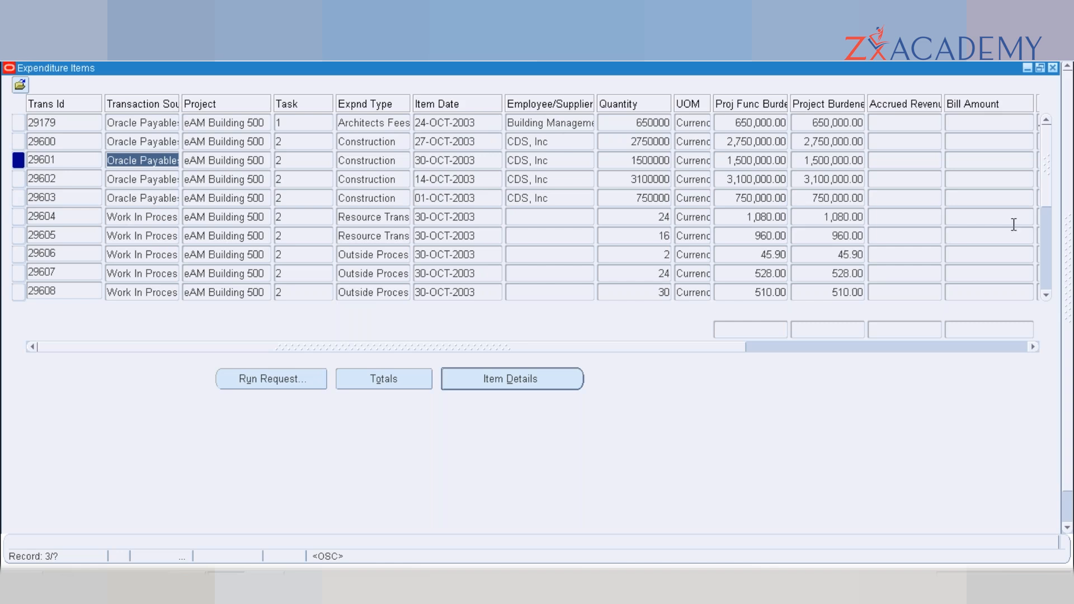
pyautogui.click(1044, 240)
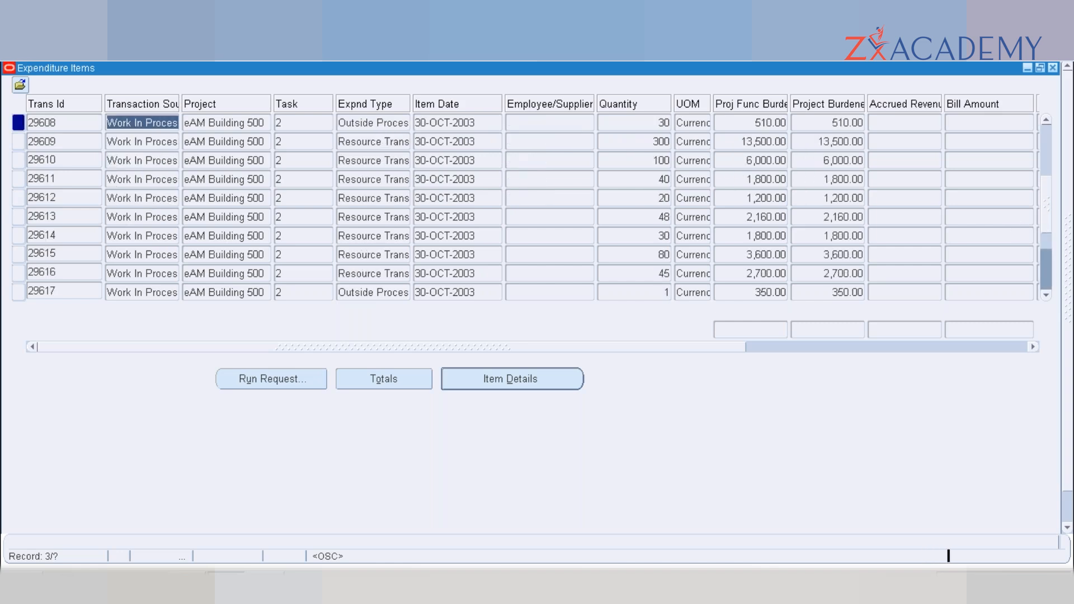
pyautogui.click(1046, 257)
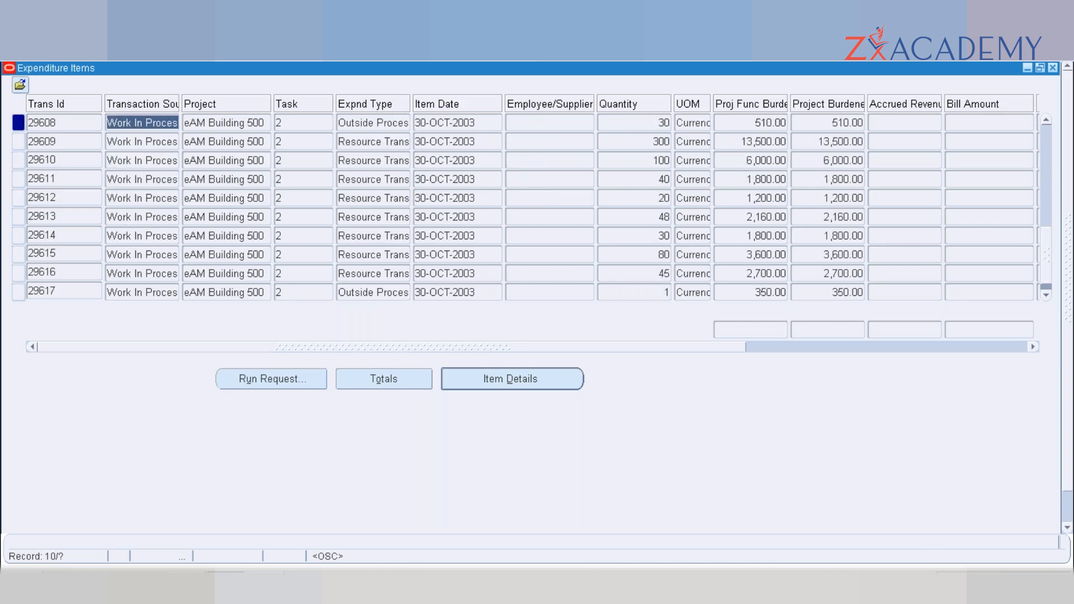
pyautogui.click(1046, 265)
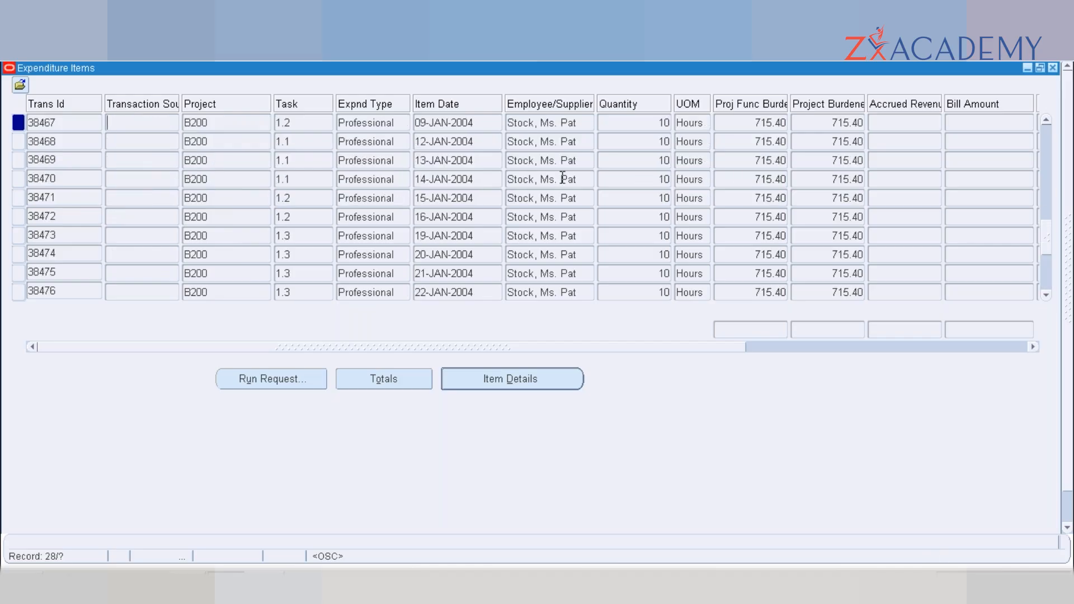
pyautogui.click(108, 123)
pyautogui.click(1046, 274)
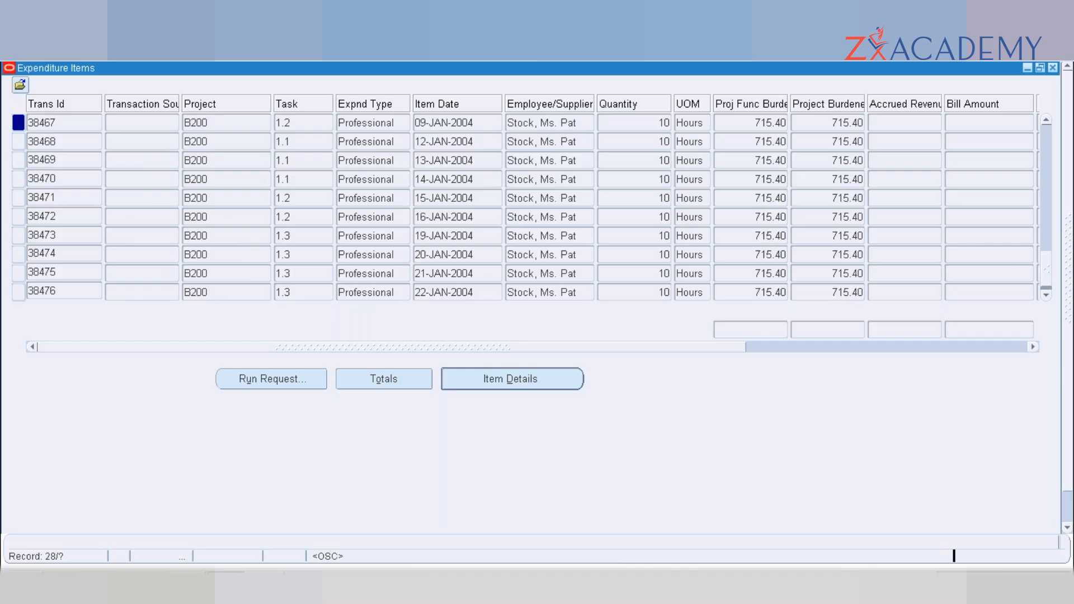
pyautogui.click(1046, 274)
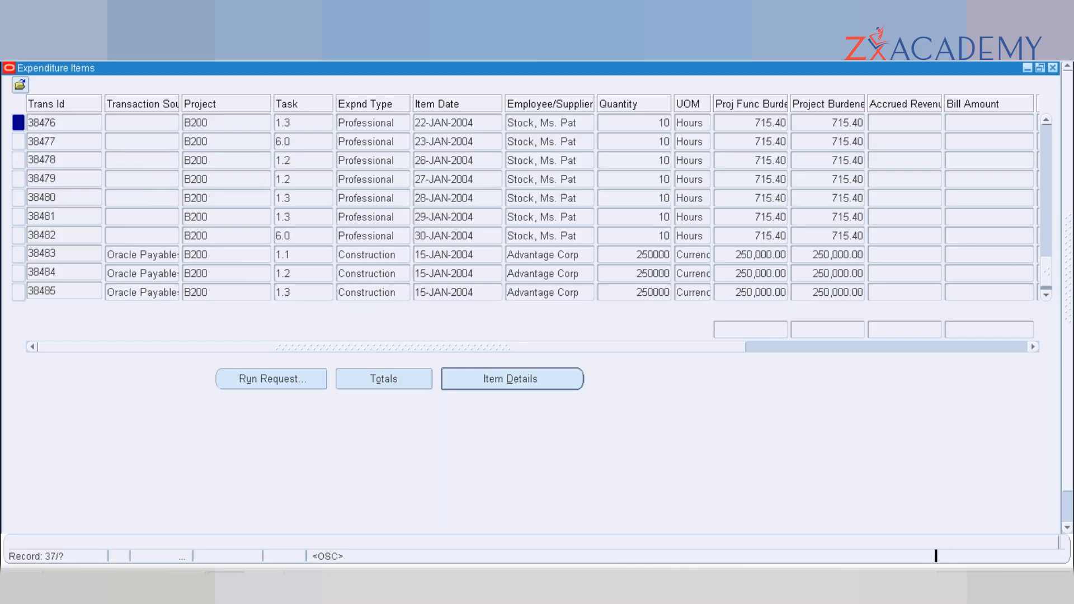
pyautogui.click(1046, 279)
pyautogui.click(1046, 274)
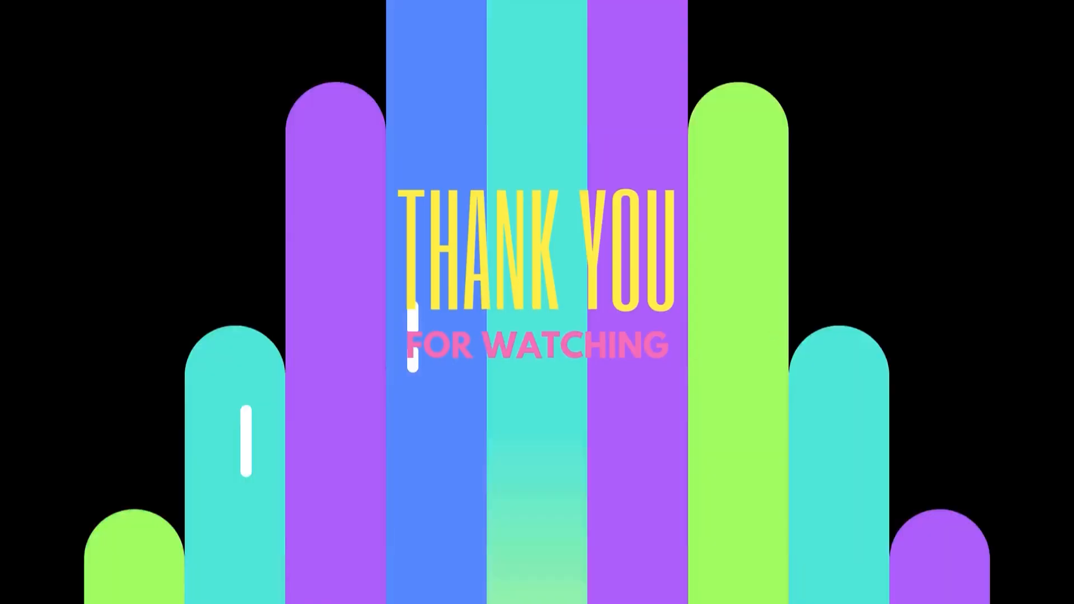